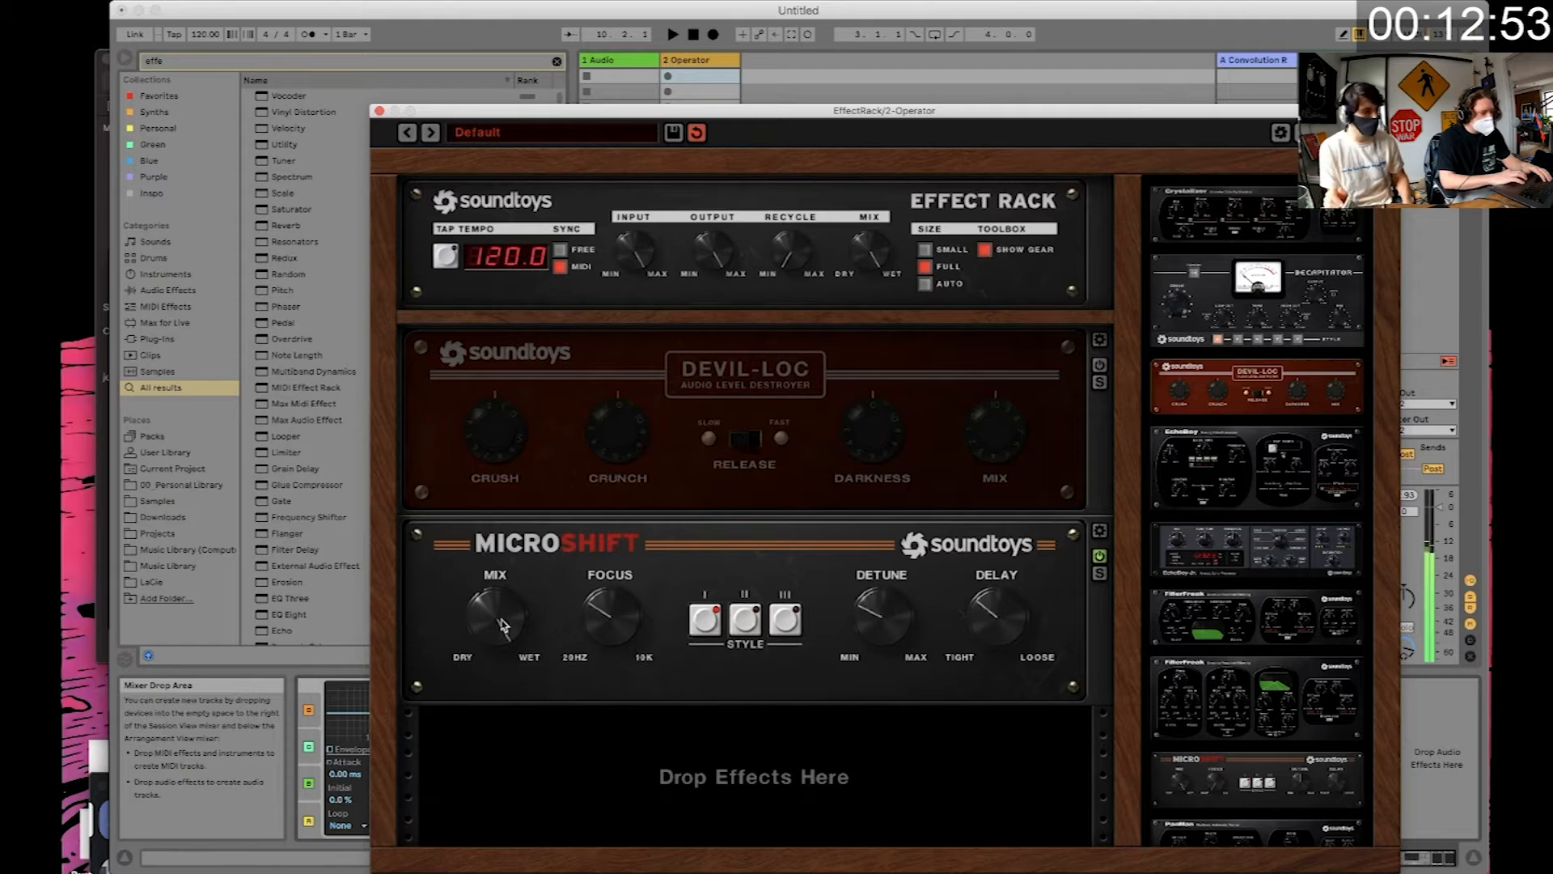
- Adjust the MicroShift mix amount and close the Effect Rack plug-in window
left_click_drag(503, 625, 613, 534)
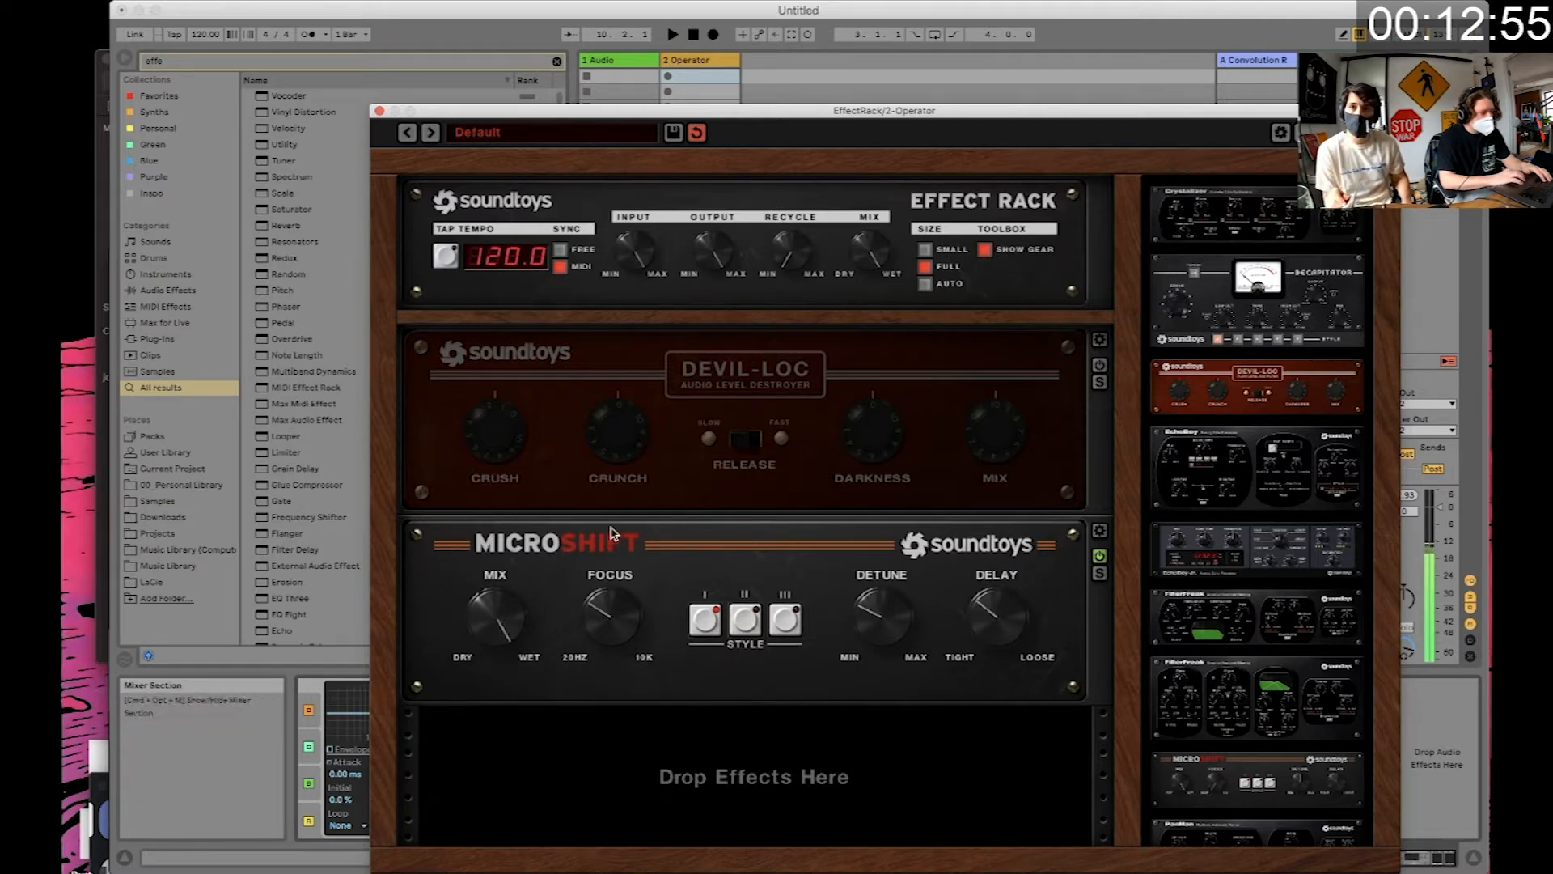
left_click(381, 111)
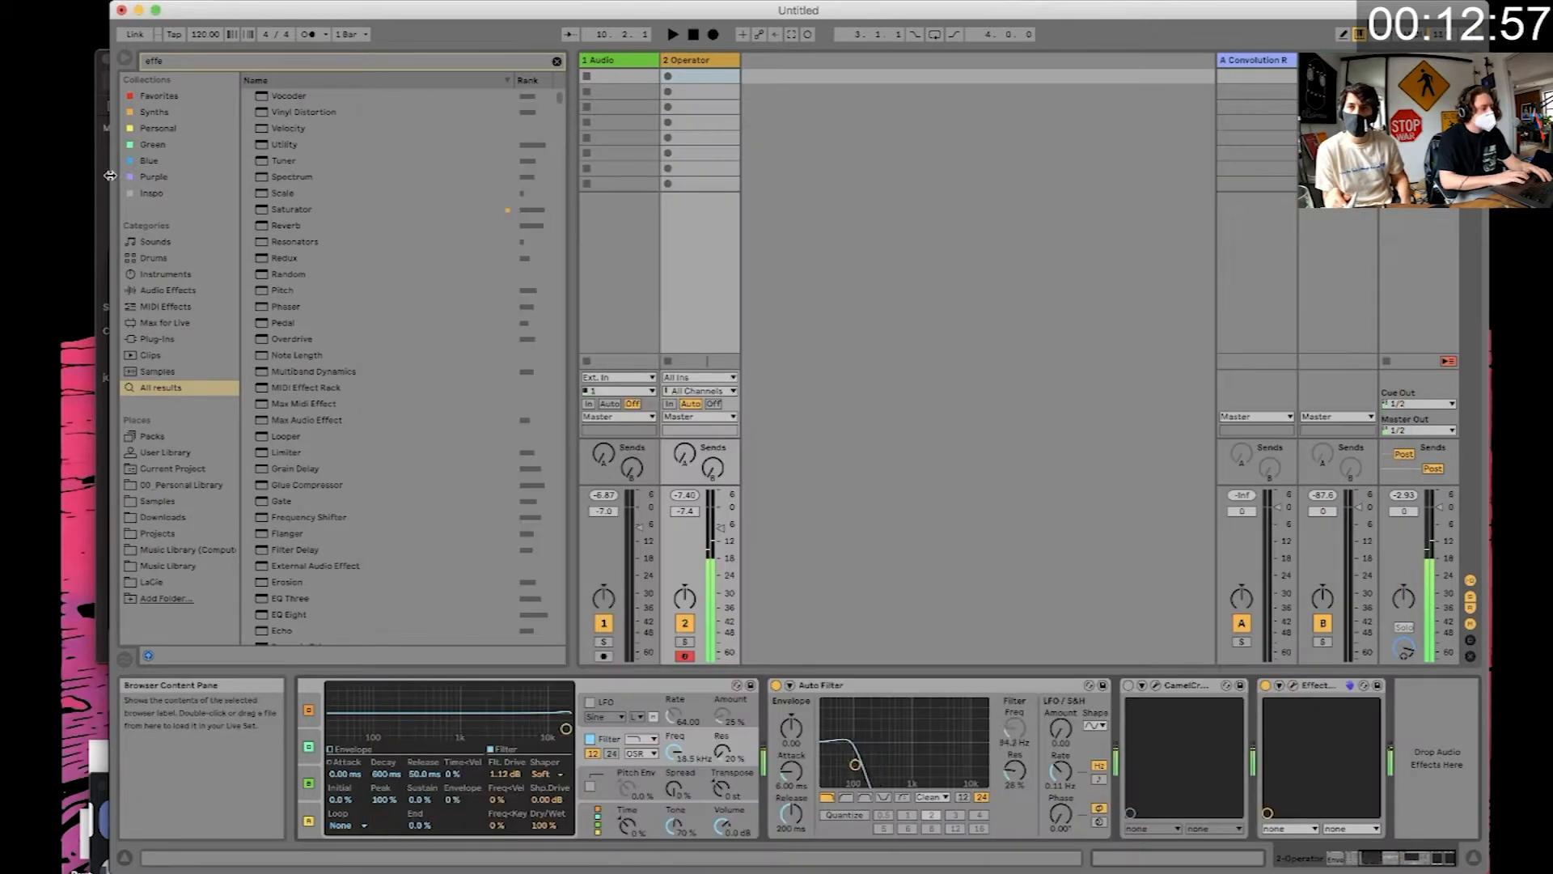
mouse_move(61, 273)
left_click(82, 557)
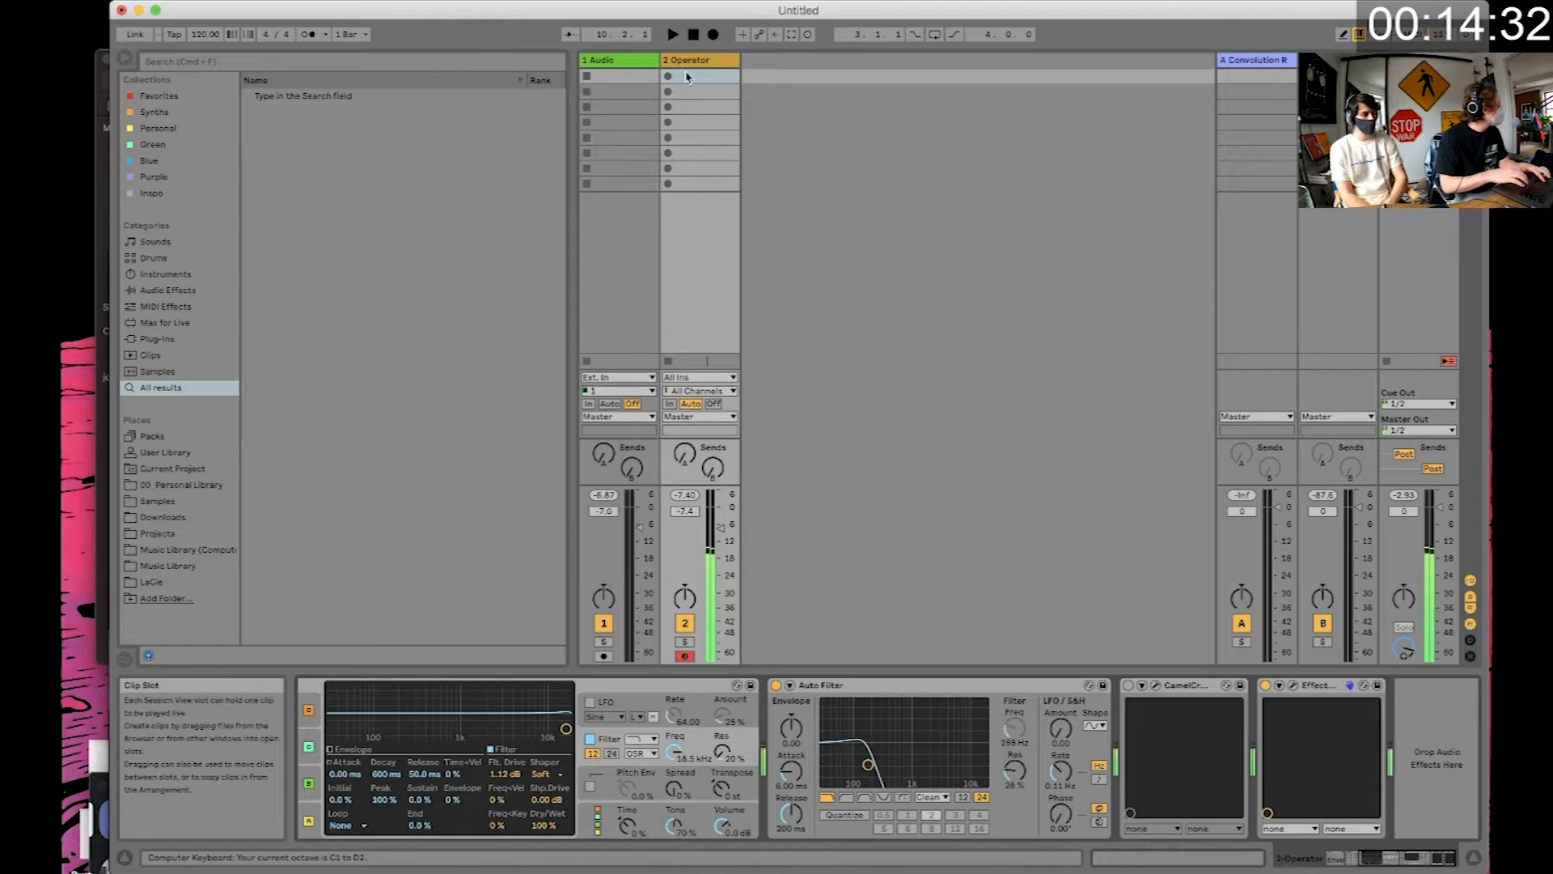
- Replace the 1 Audio track with a new empty MIDI track beside Operator
left_click(621, 74)
left_click(616, 59)
key("super+shift+t")
key("Delete")
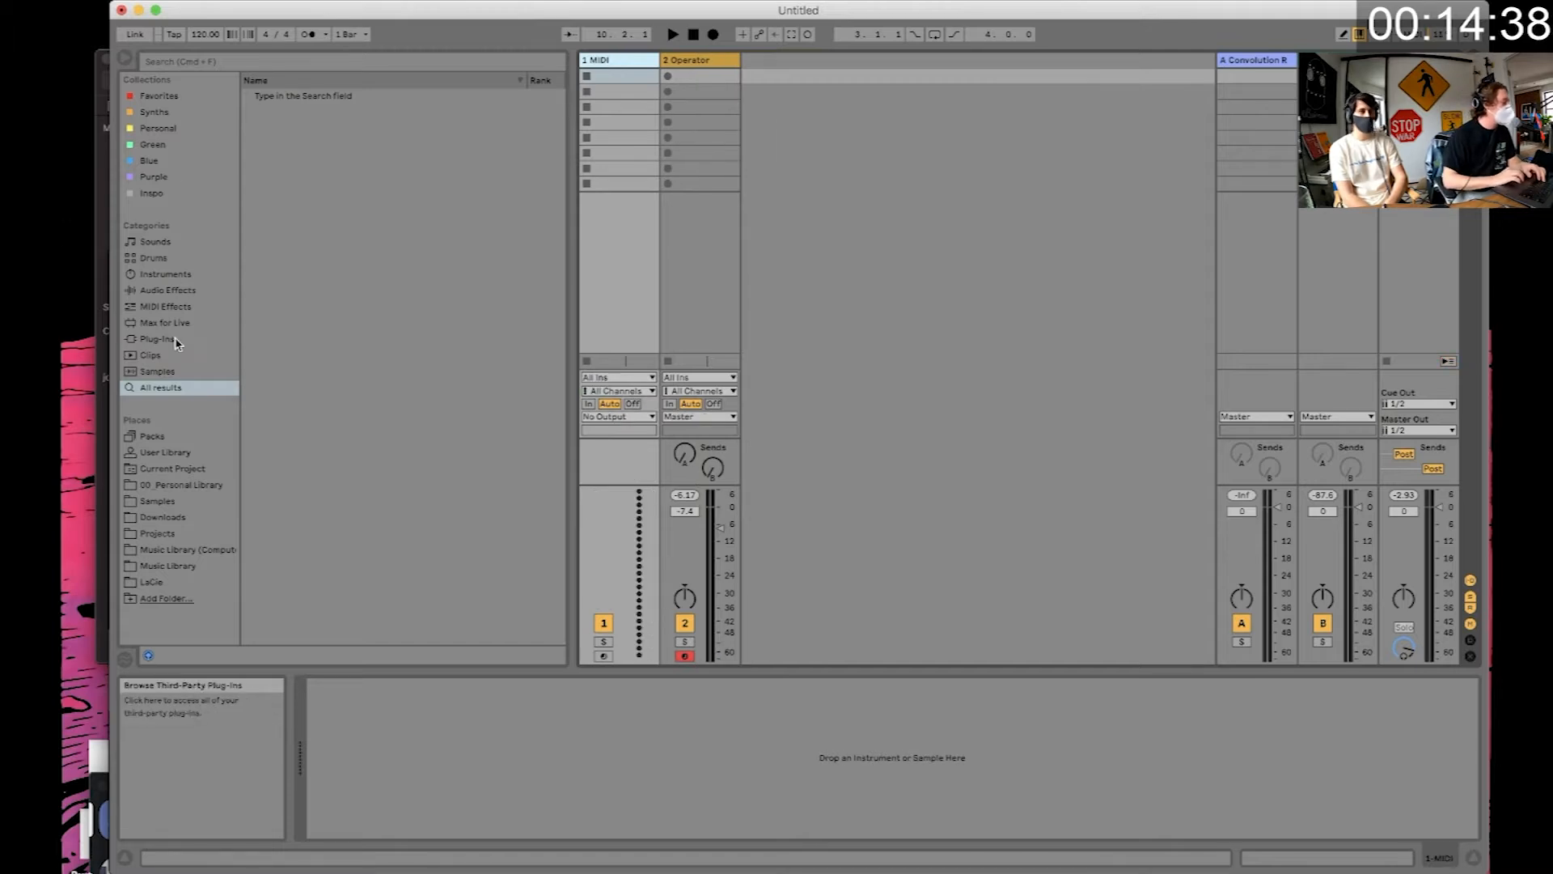
- Search the browser for "kick" and look through the listed samples
key("super+f")
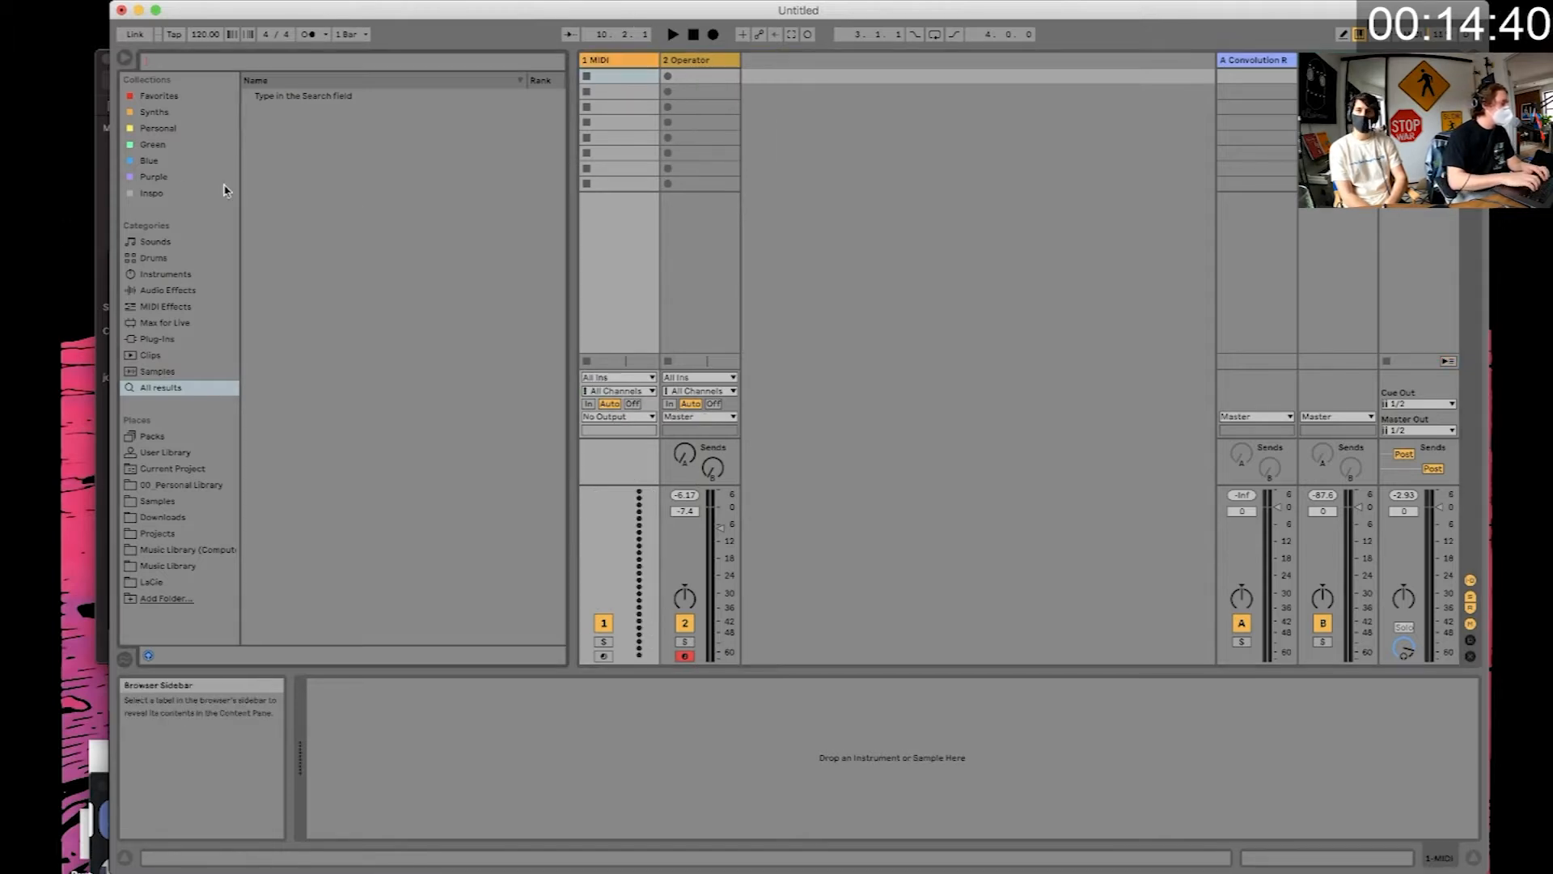
type("drum")
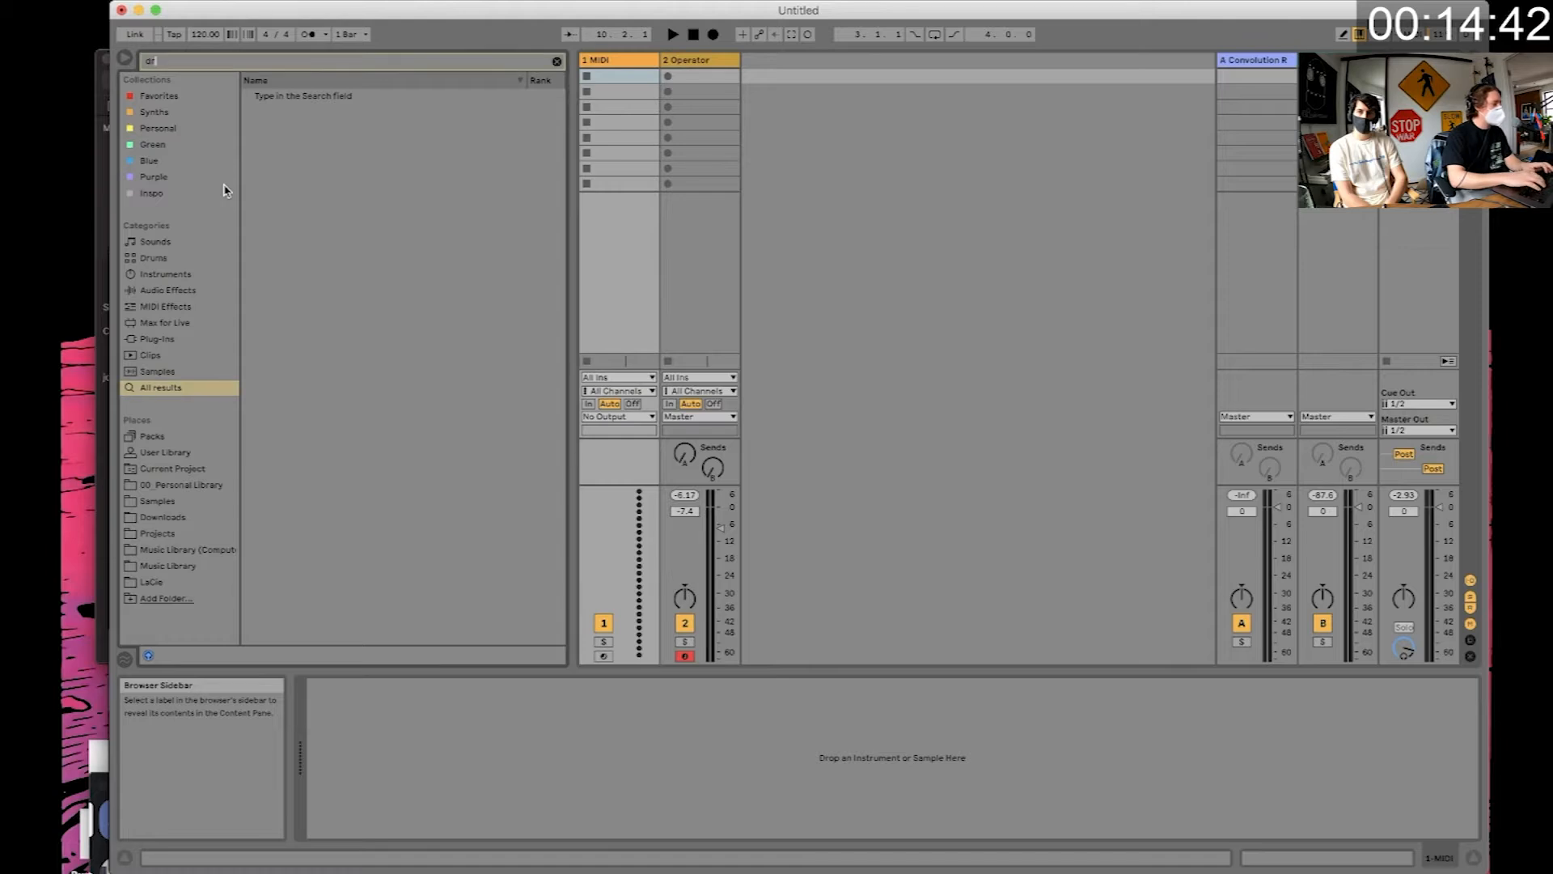
key("super+f")
type("kick")
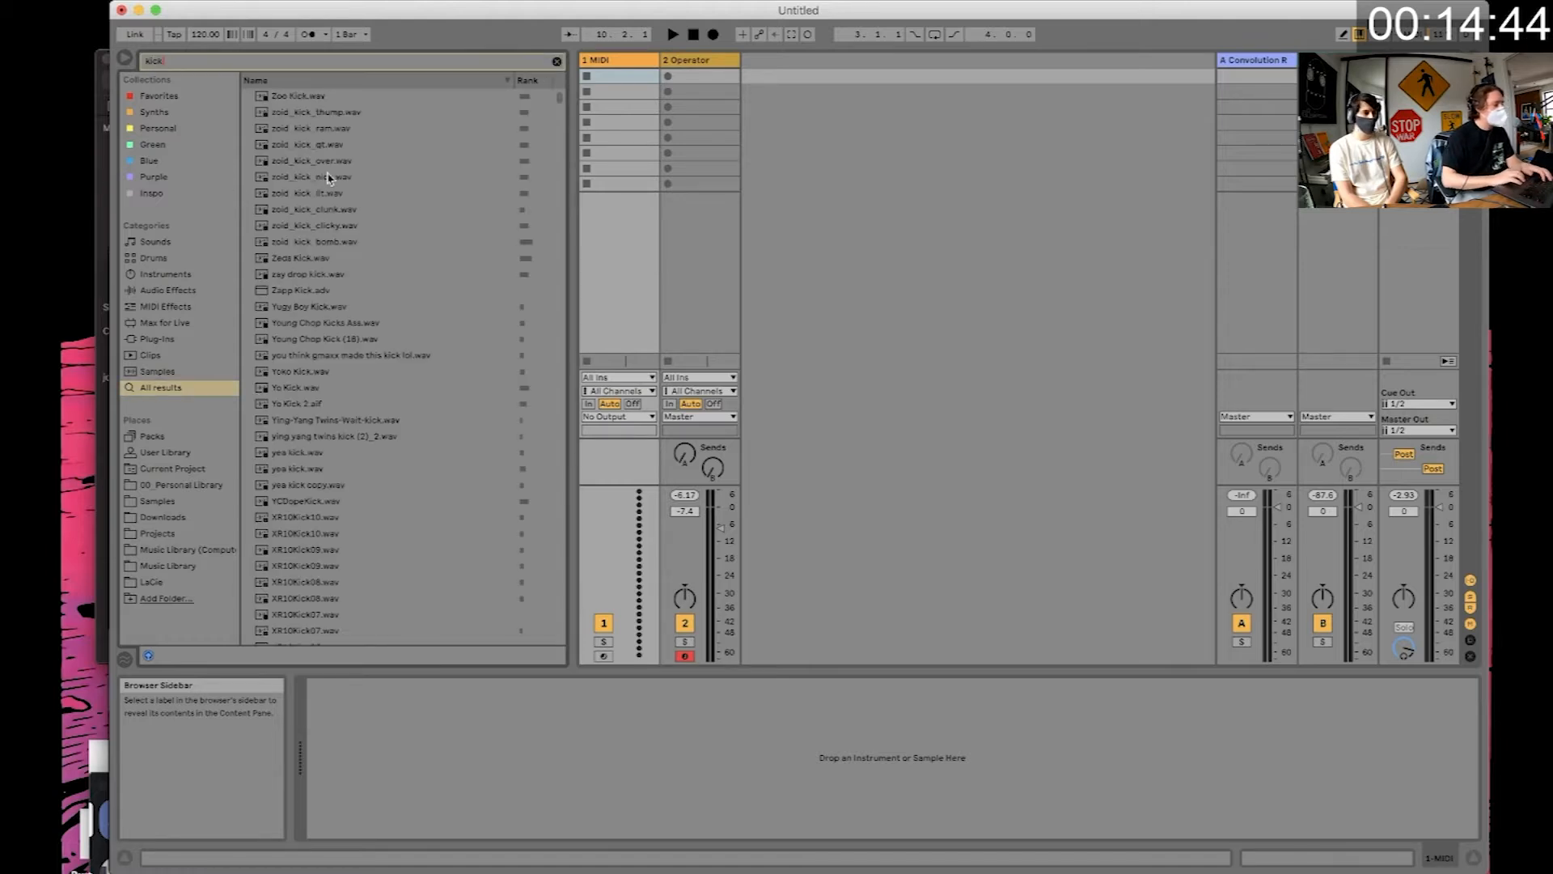
scroll(348, 257, "down", 15)
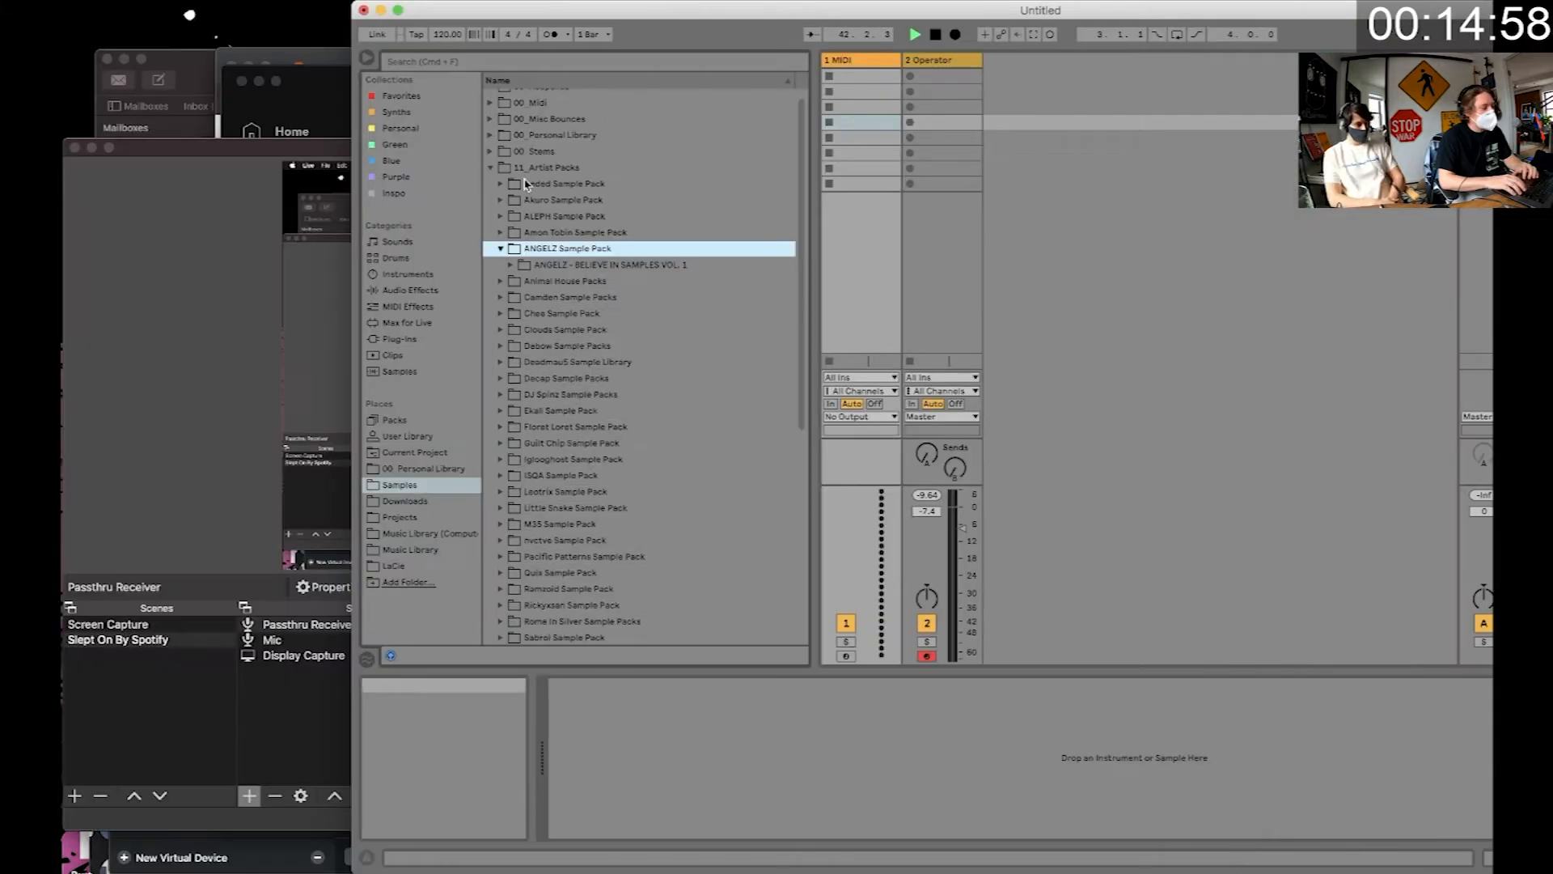
- Open the KICKS folder of ANGELZ - BELIEVE IN SAMPLES VOL. 1 in the ANGELZ Sample Pack
key("Down")
key("Down")
scroll(526, 184, "down", 1)
key("Down")
key("Down")
key("Down")
key("Down")
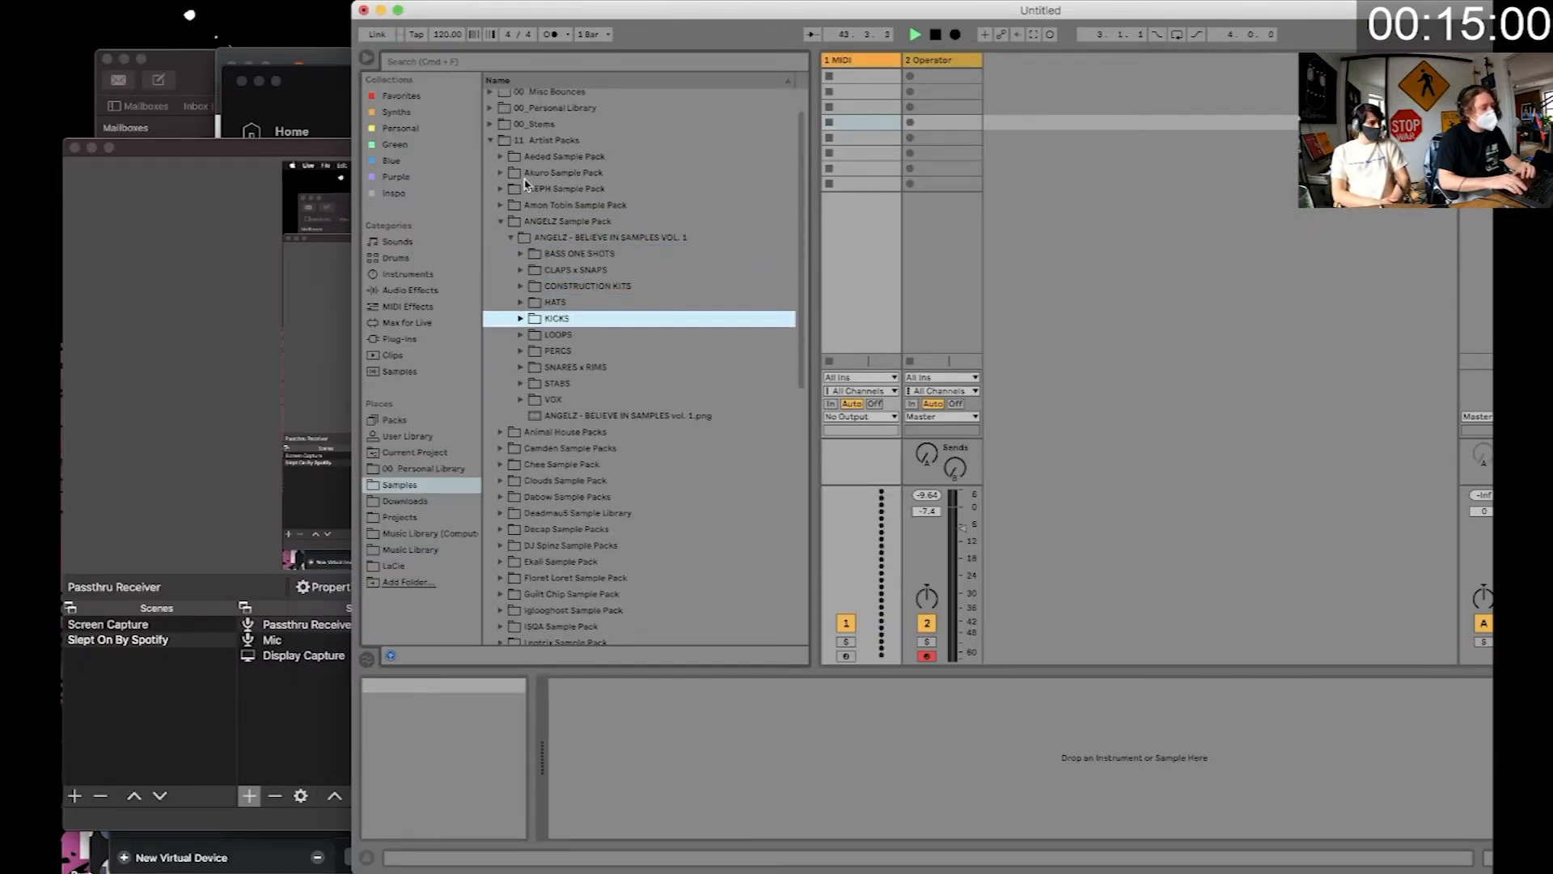
key("Right")
- Audition the kick samples in the ANGELZ KICKS folder one after another
key("Down")
key("Down")
key("Down")
key("Down")
scroll(526, 185, "down", 1)
key("Down")
key("Down")
key("Down")
scroll(525, 185, "down", 1)
key("Down")
scroll(525, 184, "down", 1)
key("Down")
scroll(525, 184, "down", 2)
- Collapse the open ANGELZ folders and go back up to the 11_Artist Packs folder
key("Left")
key("Left")
key("Left")
key("Left")
key("Left")
key("Left")
key("Left")
key("Left")
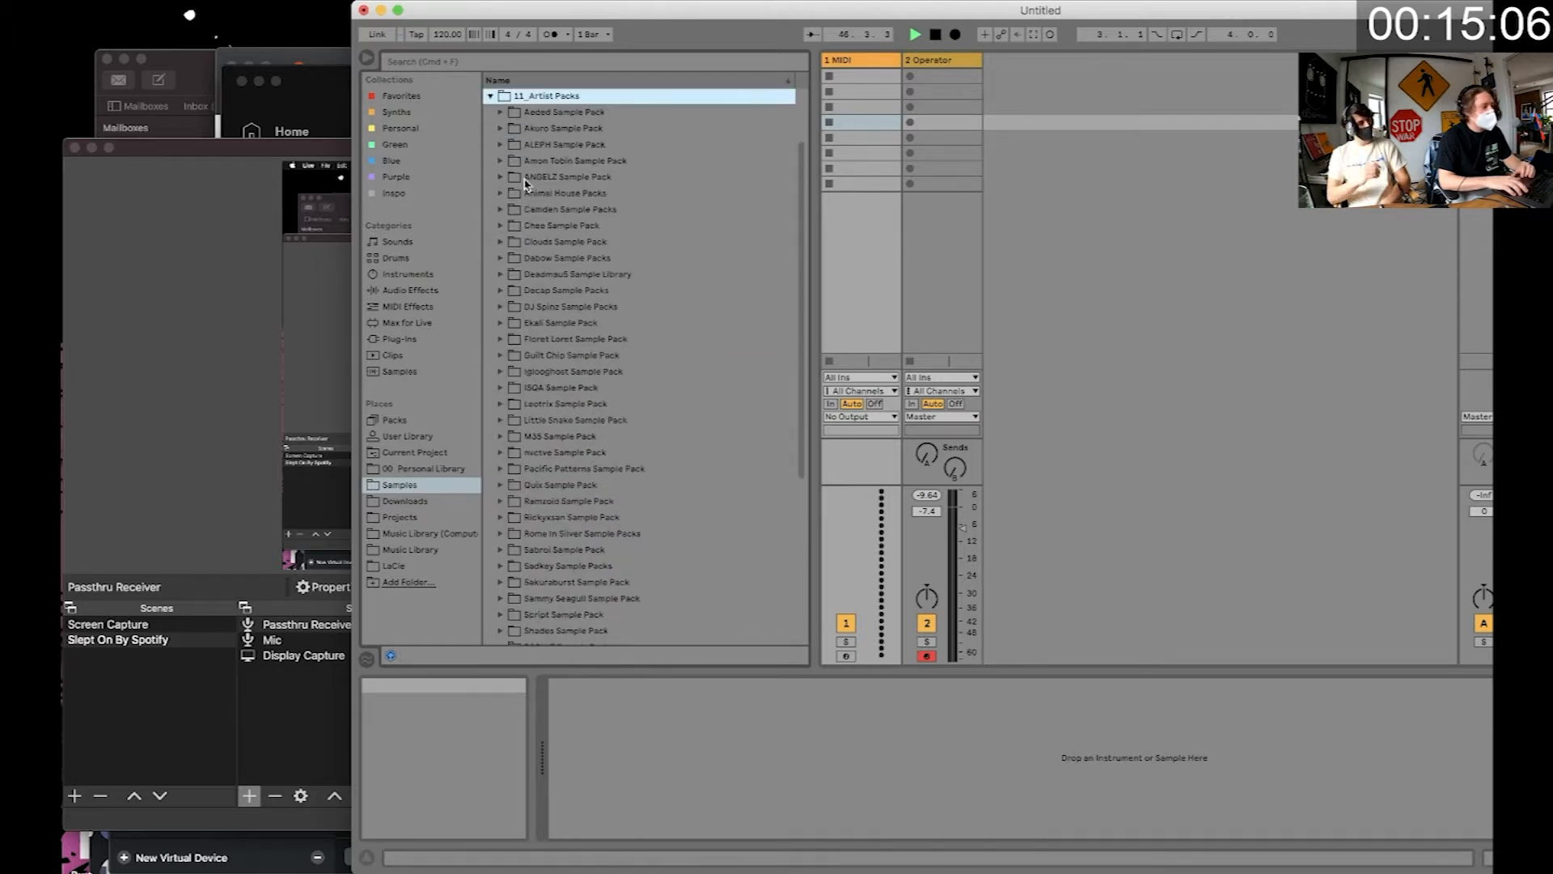
- Look through the contents of the 11_Artist Packs and 11_Various Packs folders
key("Right")
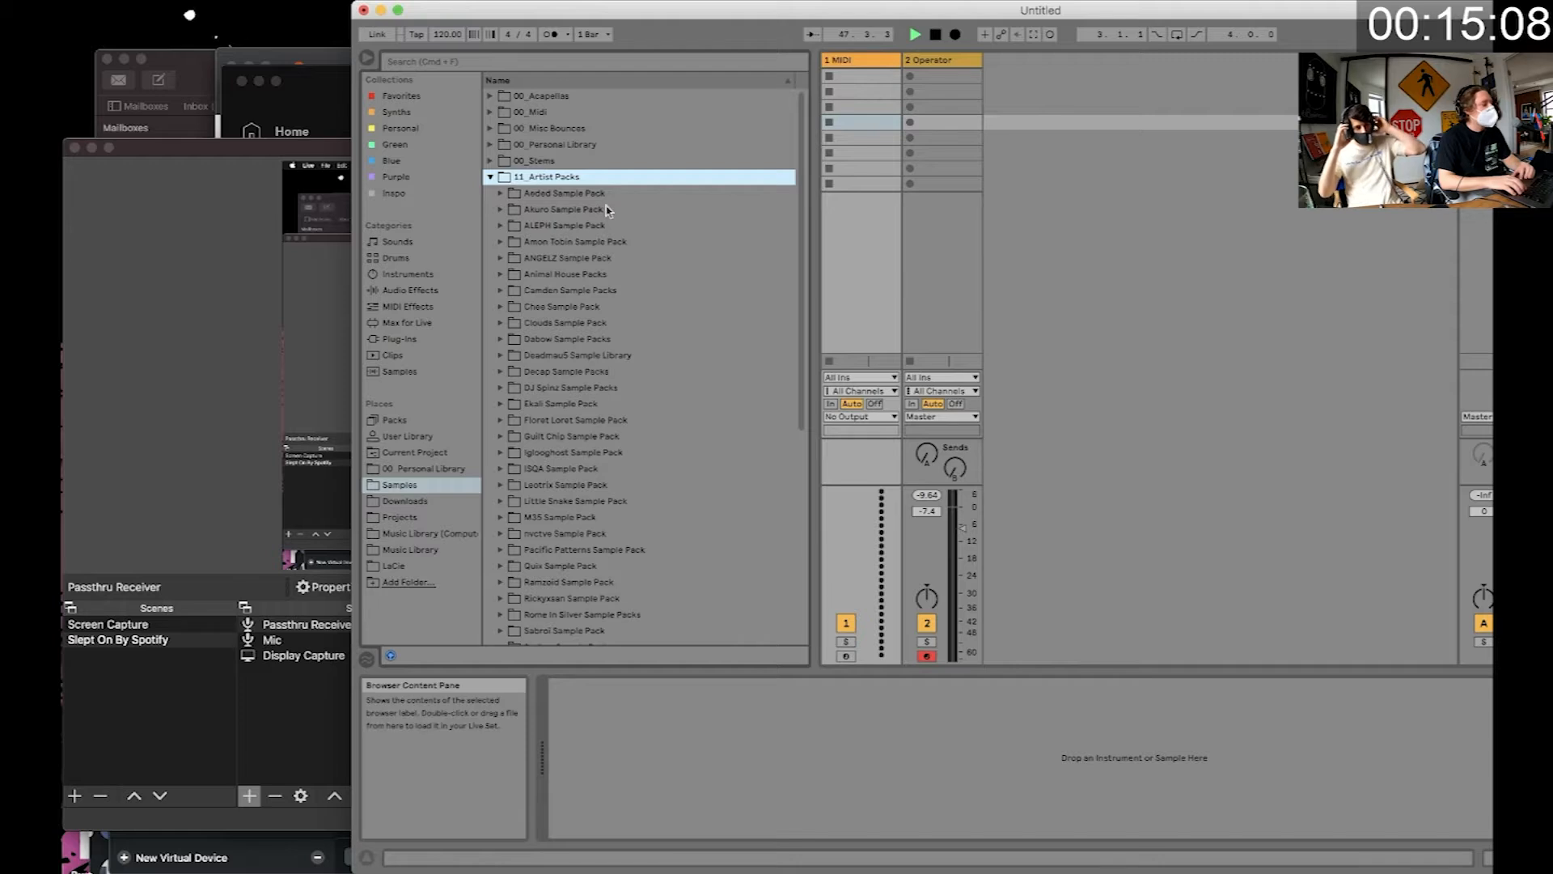
scroll(612, 247, "down", 10)
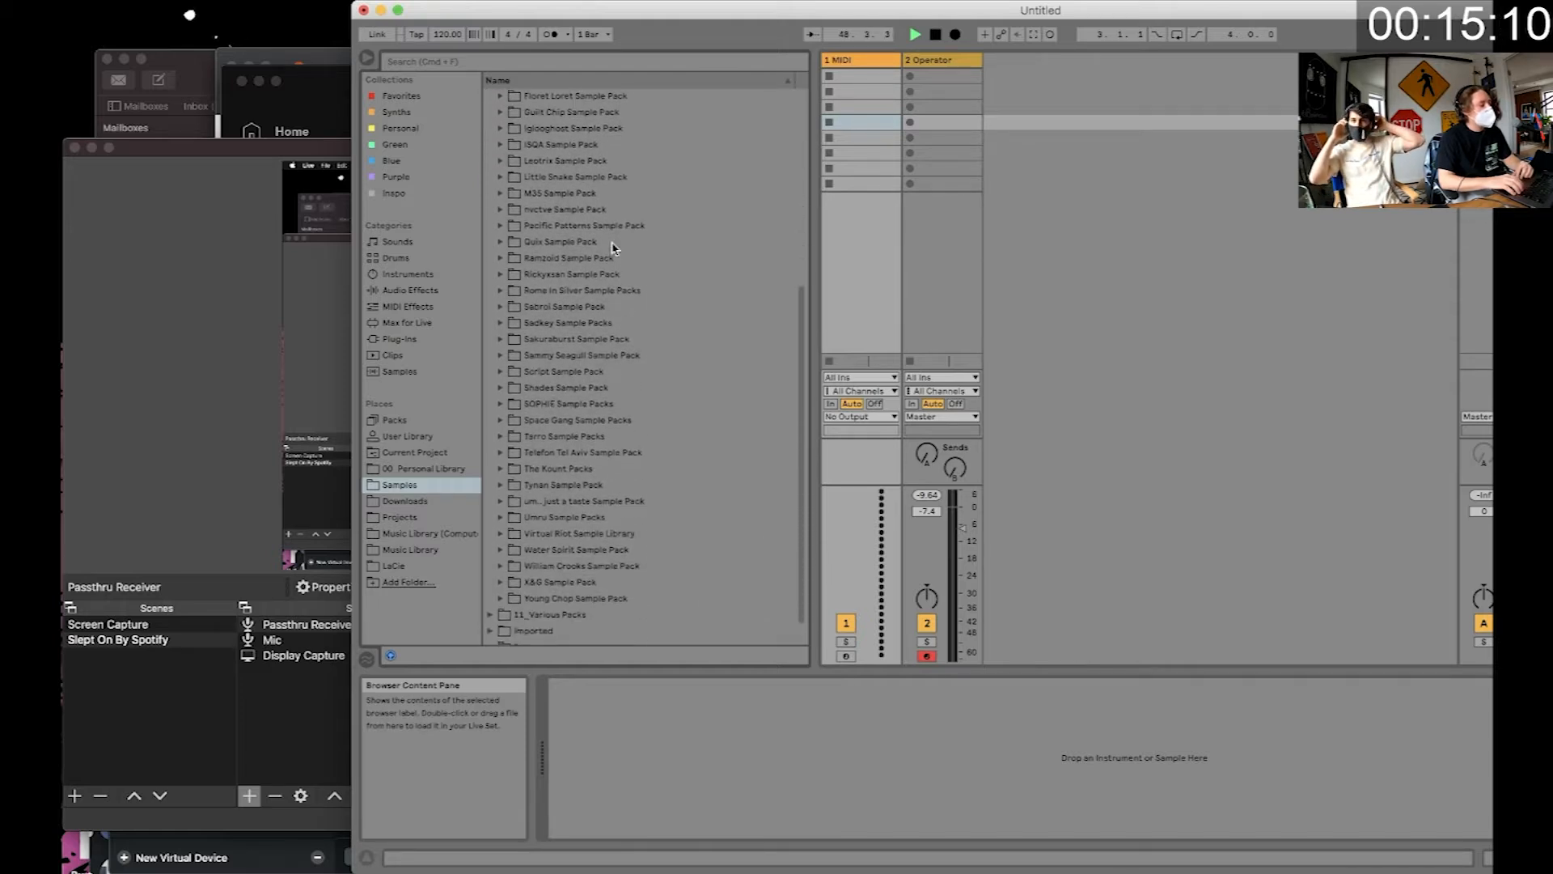
scroll(613, 247, "up", 10)
key("Left")
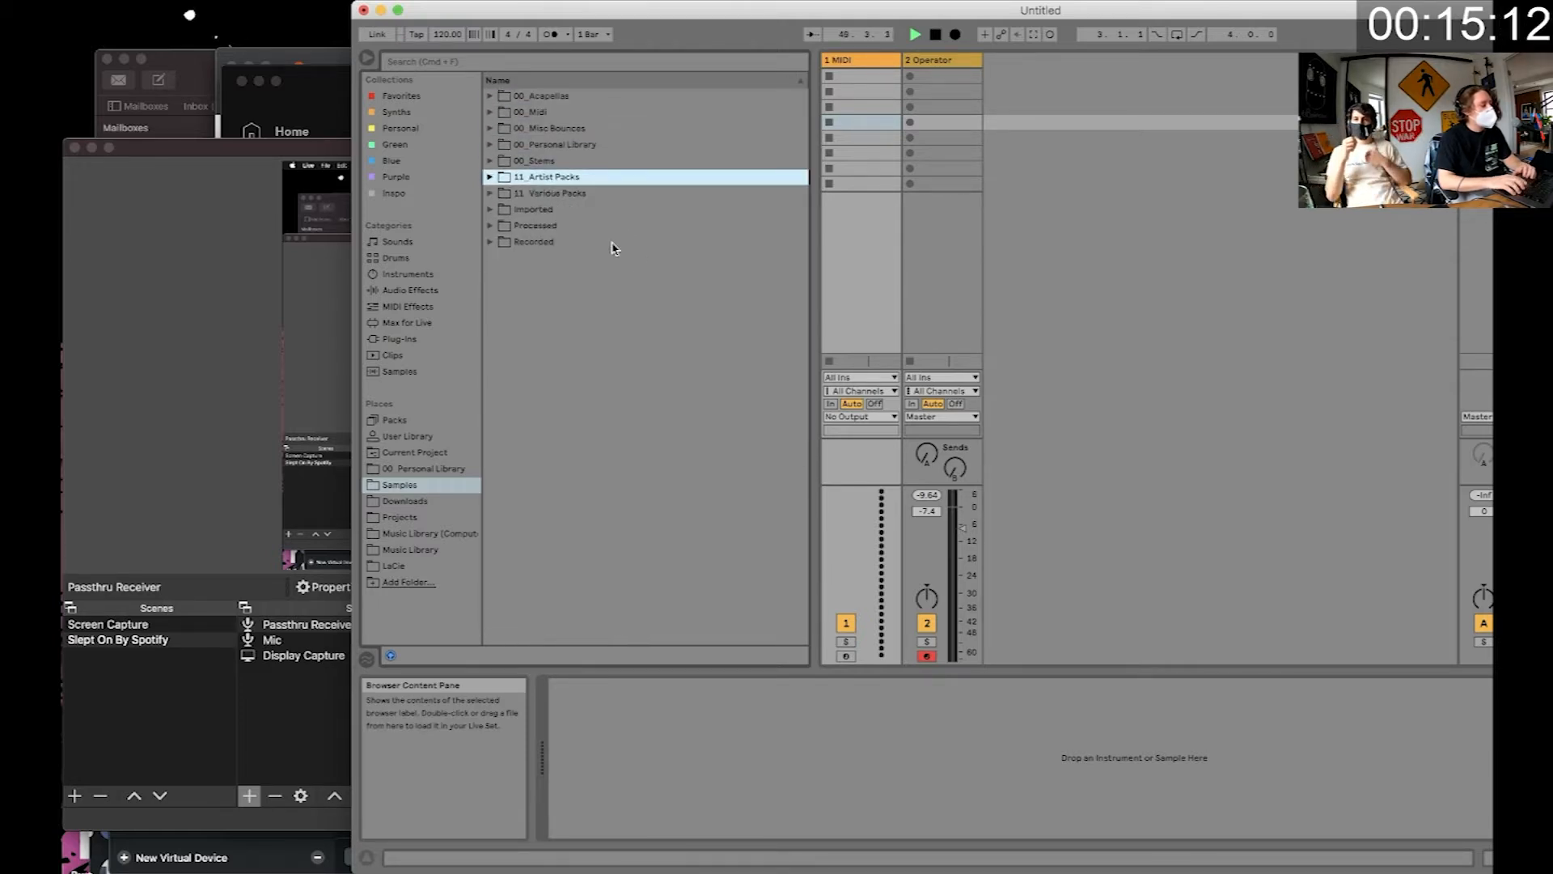
key("Down")
key("Right")
key("Left")
key("Up")
key("Right")
key("Left")
key("Right")
scroll(613, 248, "down", 5)
scroll(612, 247, "down", 1)
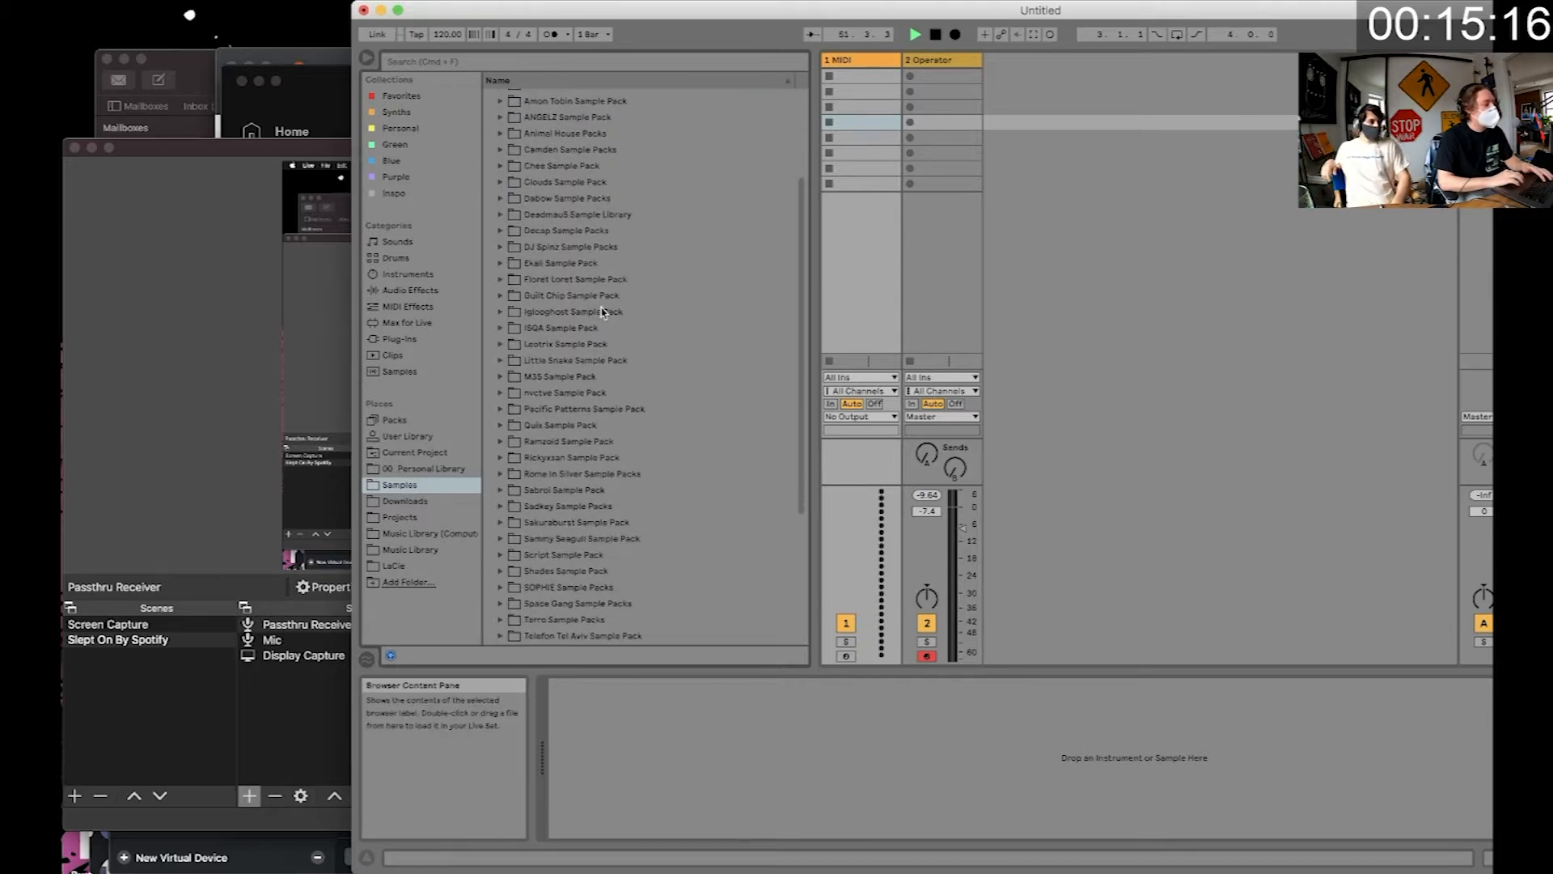
- Browse the artist packs from Iglooghost Sample Pack to Sadkey Sample Packs for a suitable kick source
left_click(601, 311)
key("Up")
key("Down")
key("Down")
key("Down")
key("Down")
key("Down")
key("Down")
key("Down")
key("Down")
key("Down")
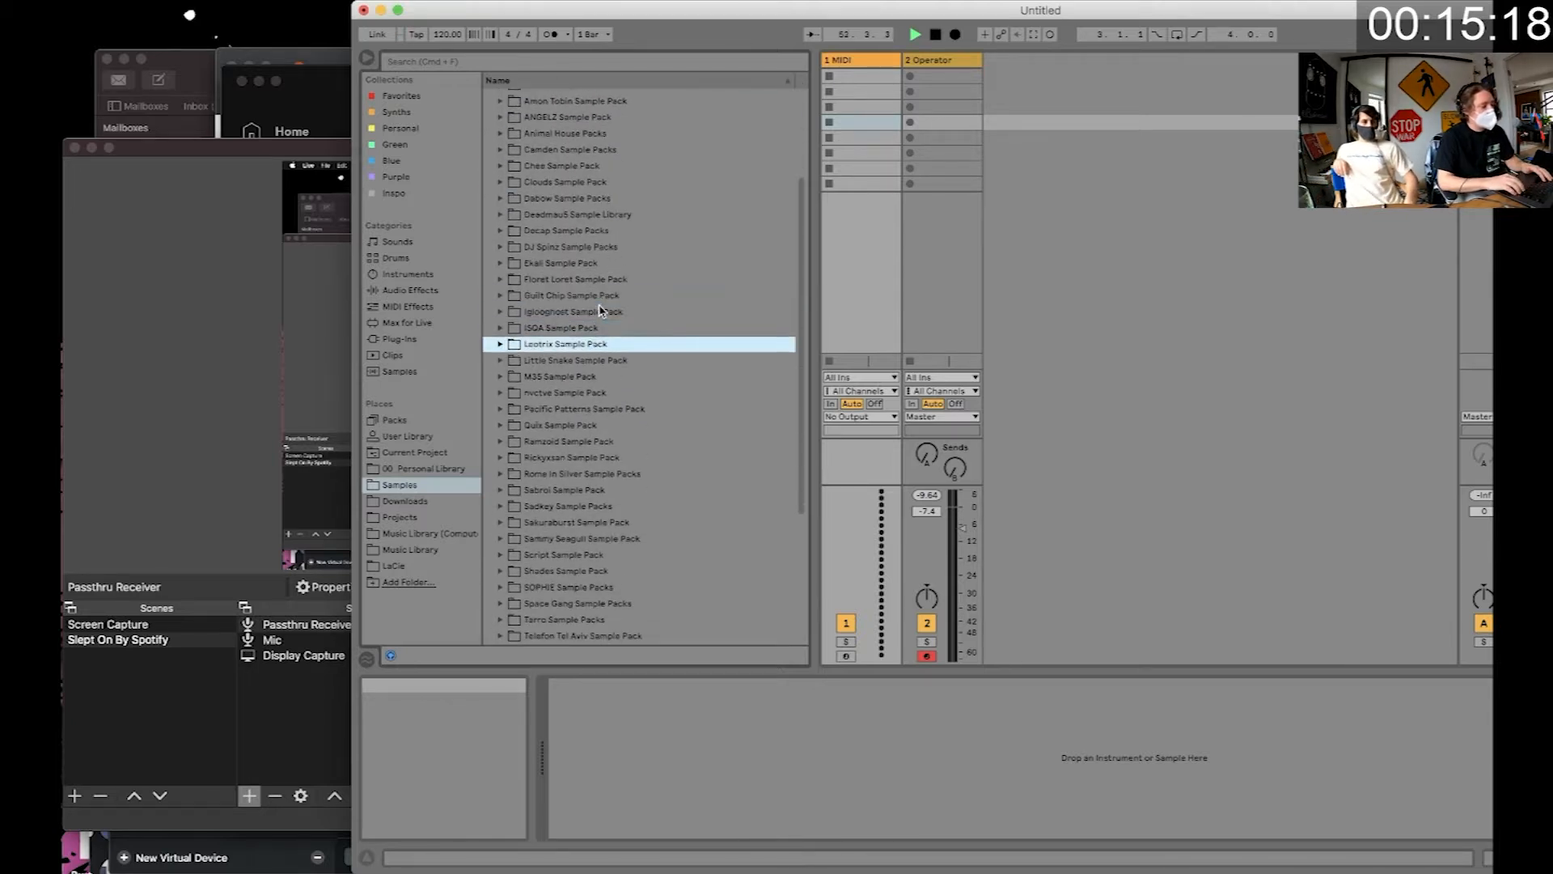
key("Down")
key("Down")
key("Down")
key("Down")
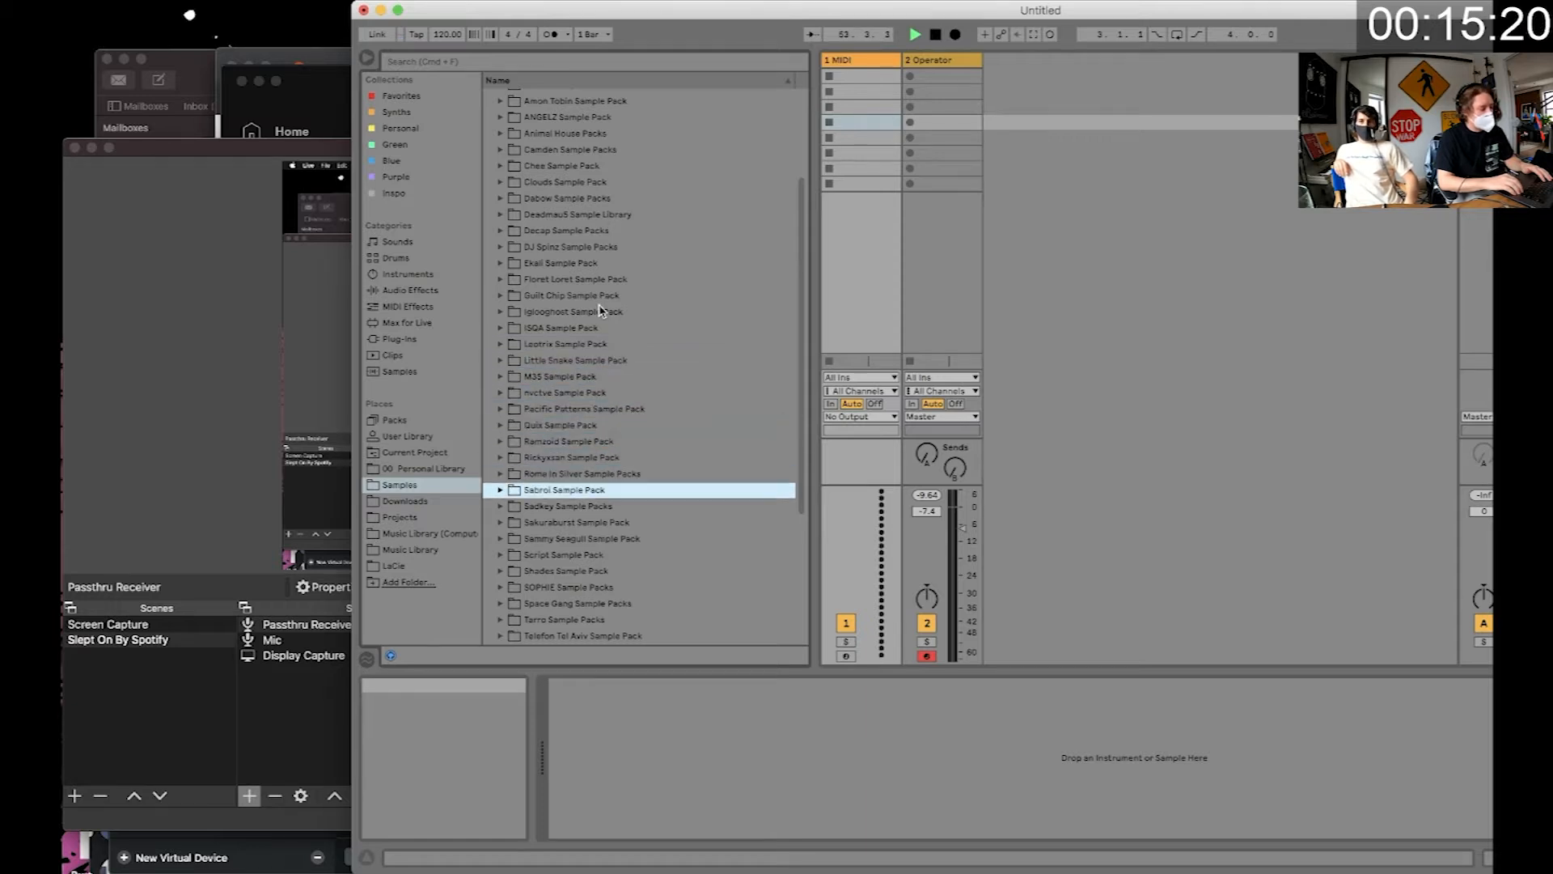
scroll(600, 311, "down", 3)
scroll(601, 311, "down", 2)
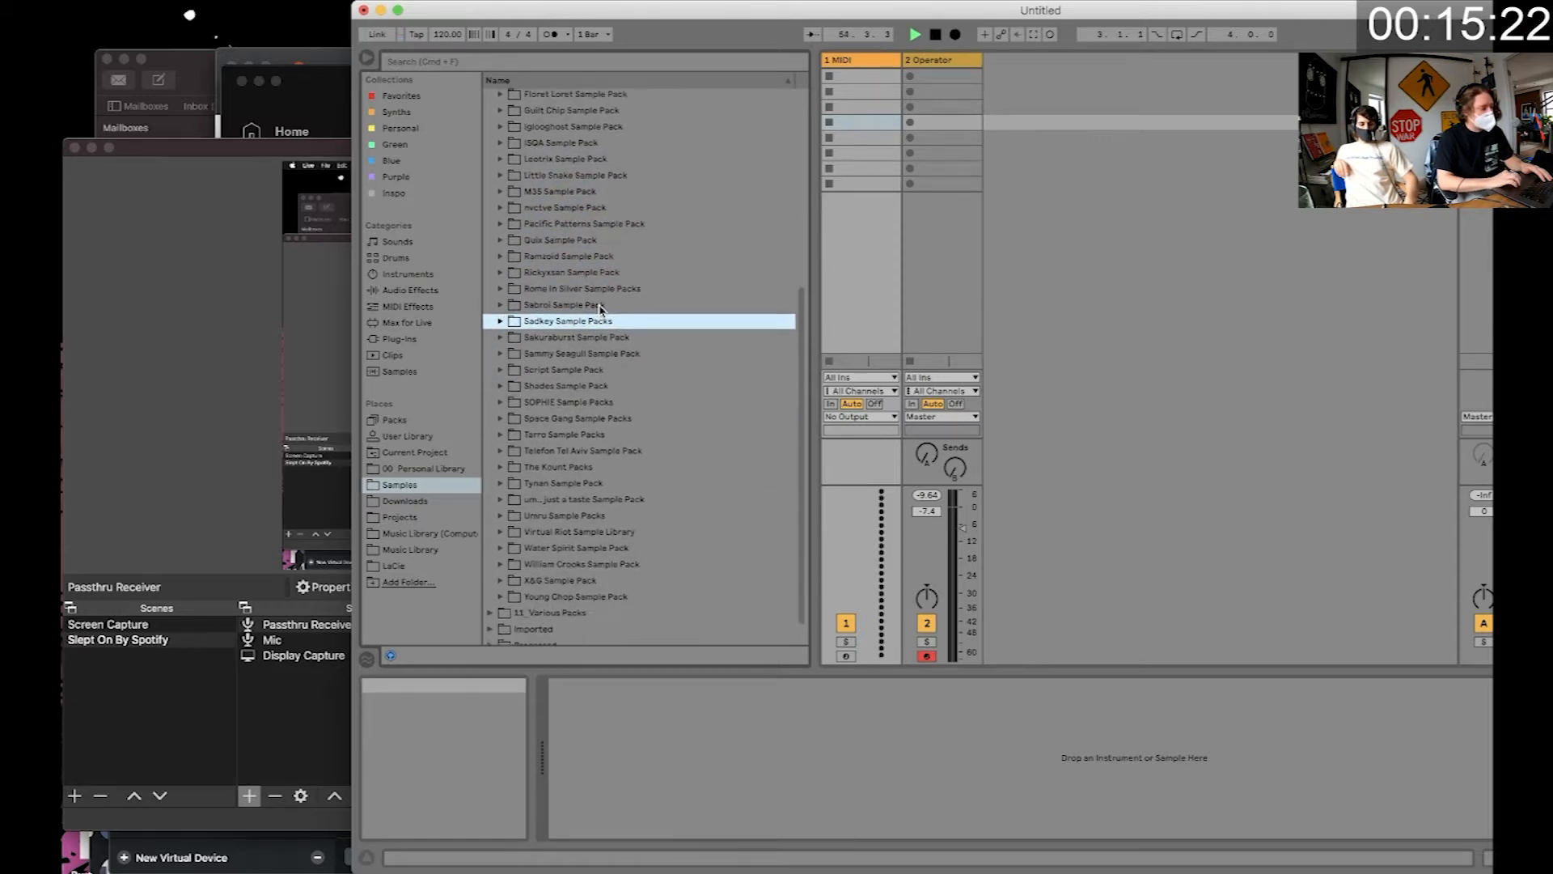
scroll(582, 377, "up", 3)
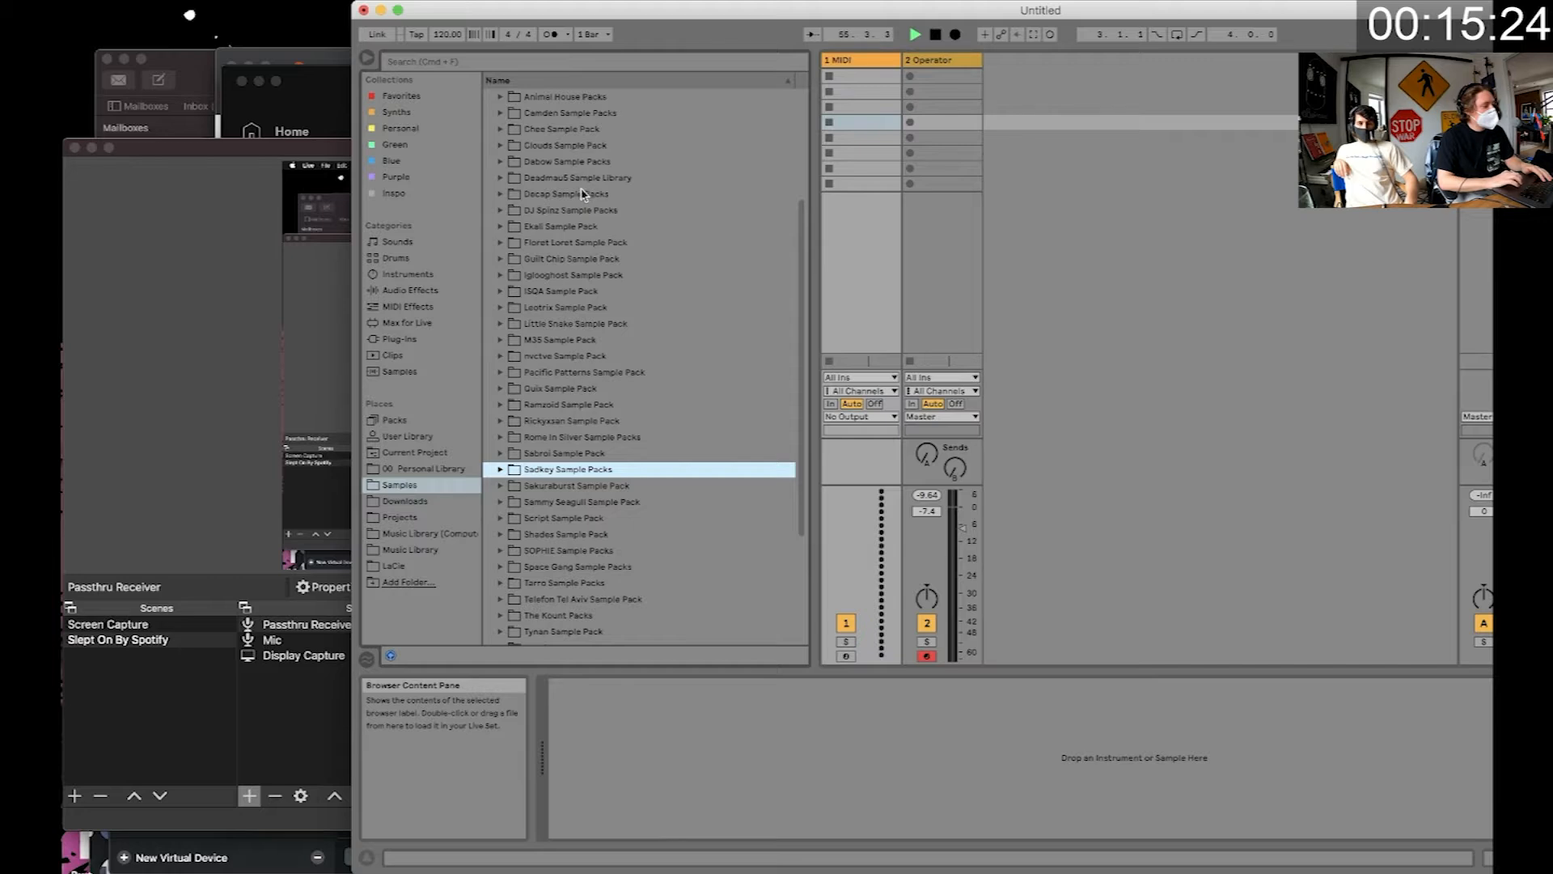
scroll(576, 270, "up", 3)
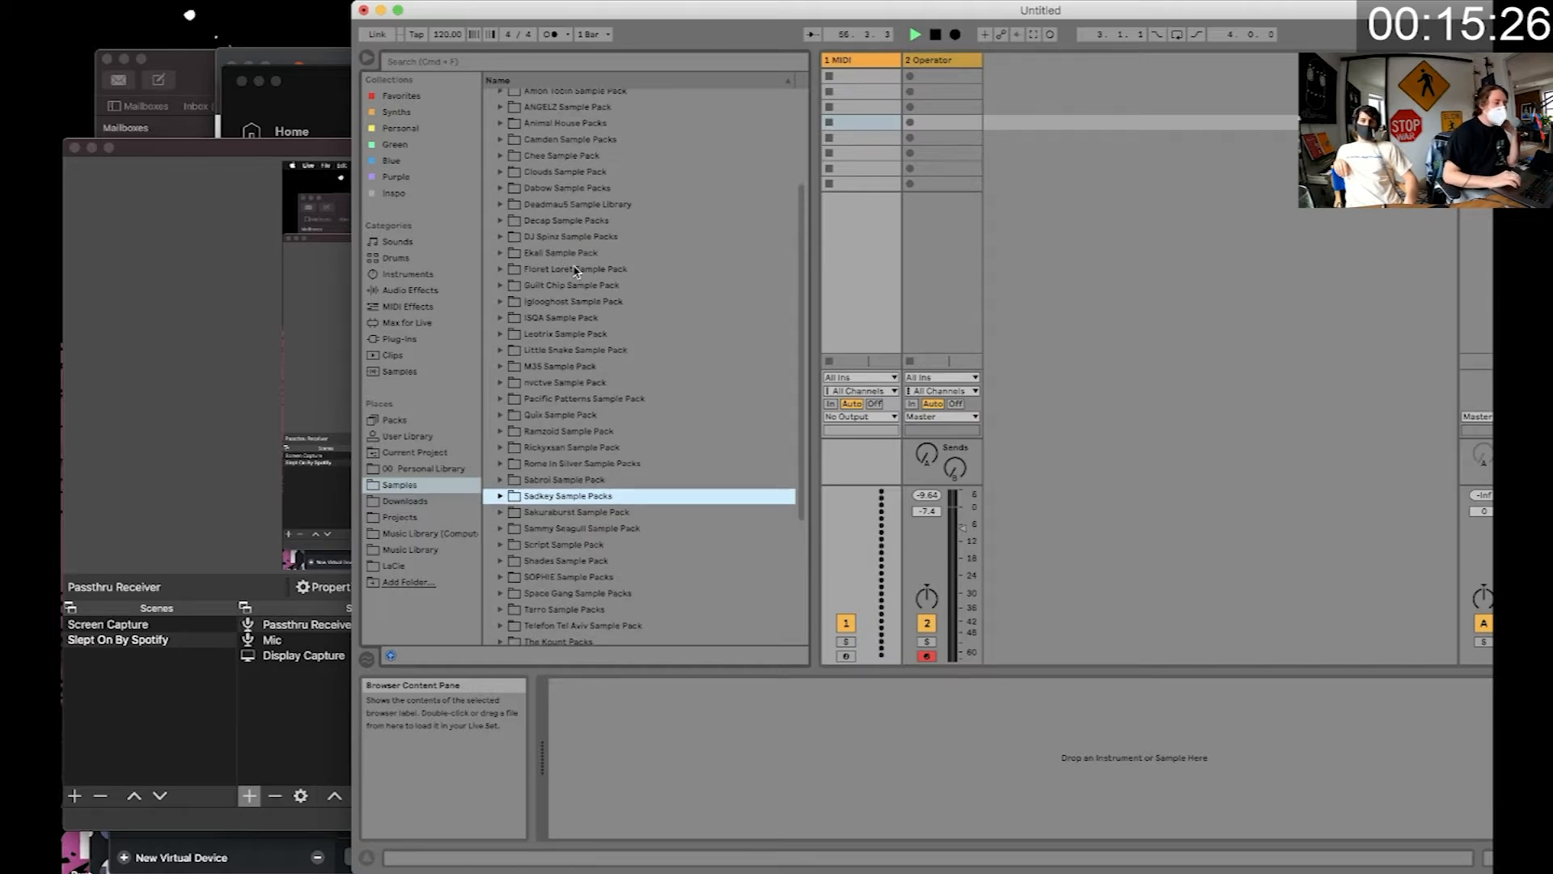
- Reopen the ANGELZ - BELIEVE IN SAMPLES VOL. 1 folder and expand its KICKS subfolder
left_click(553, 188)
key("Right")
key("Down")
key("Right")
key("Down")
key("Down")
key("Down")
key("Down")
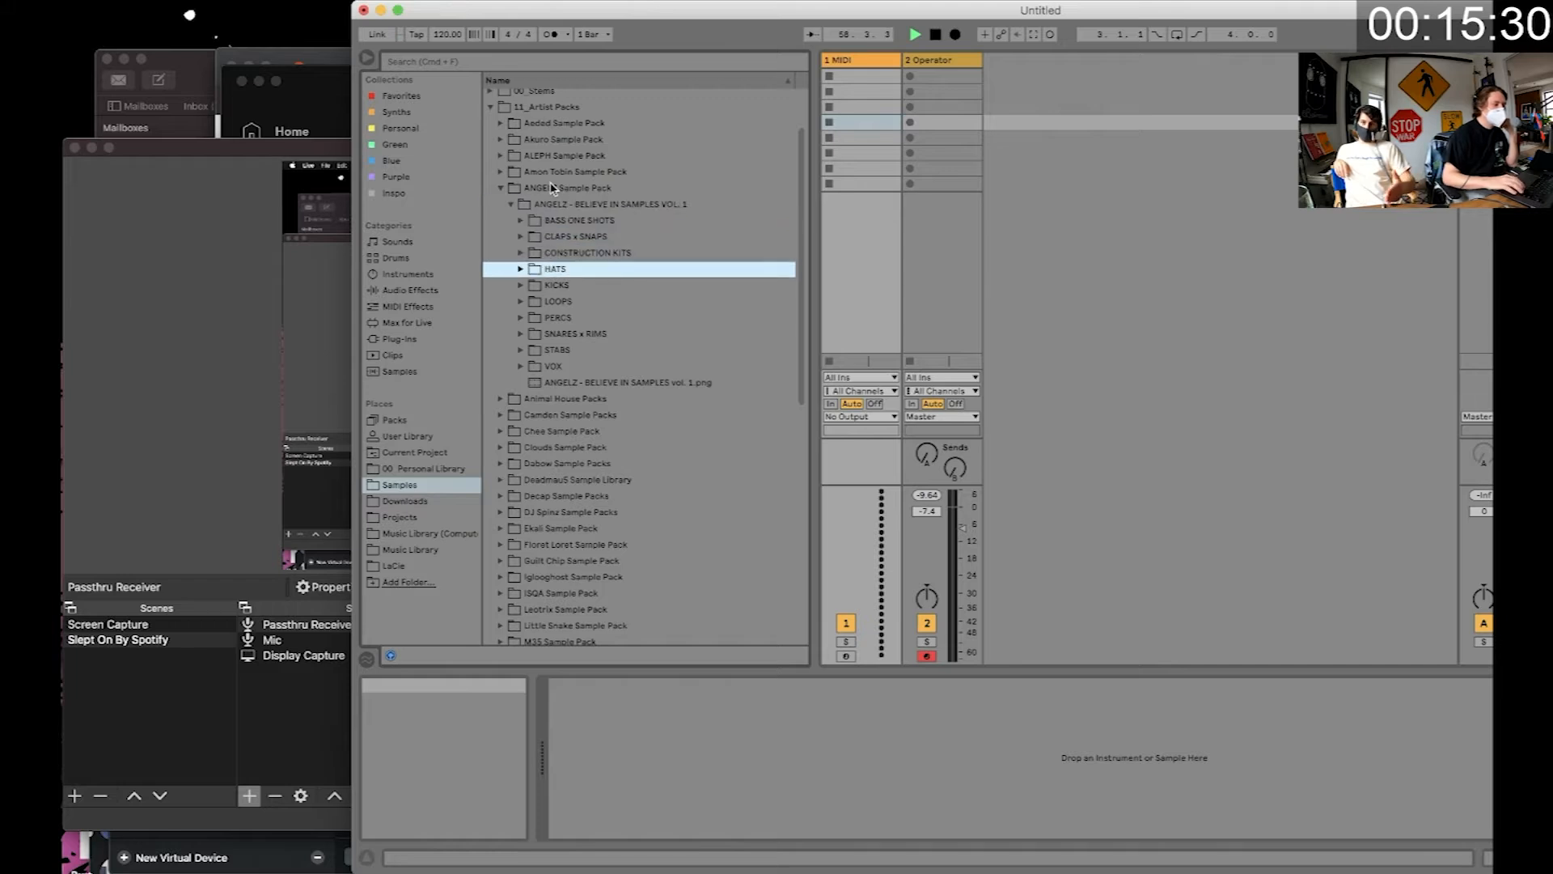
key("Down")
key("Right")
- Audition the ANGELZ kicks and load ANGELZ_Kick_8.wav onto the empty MIDI track
key("Down")
key("Down")
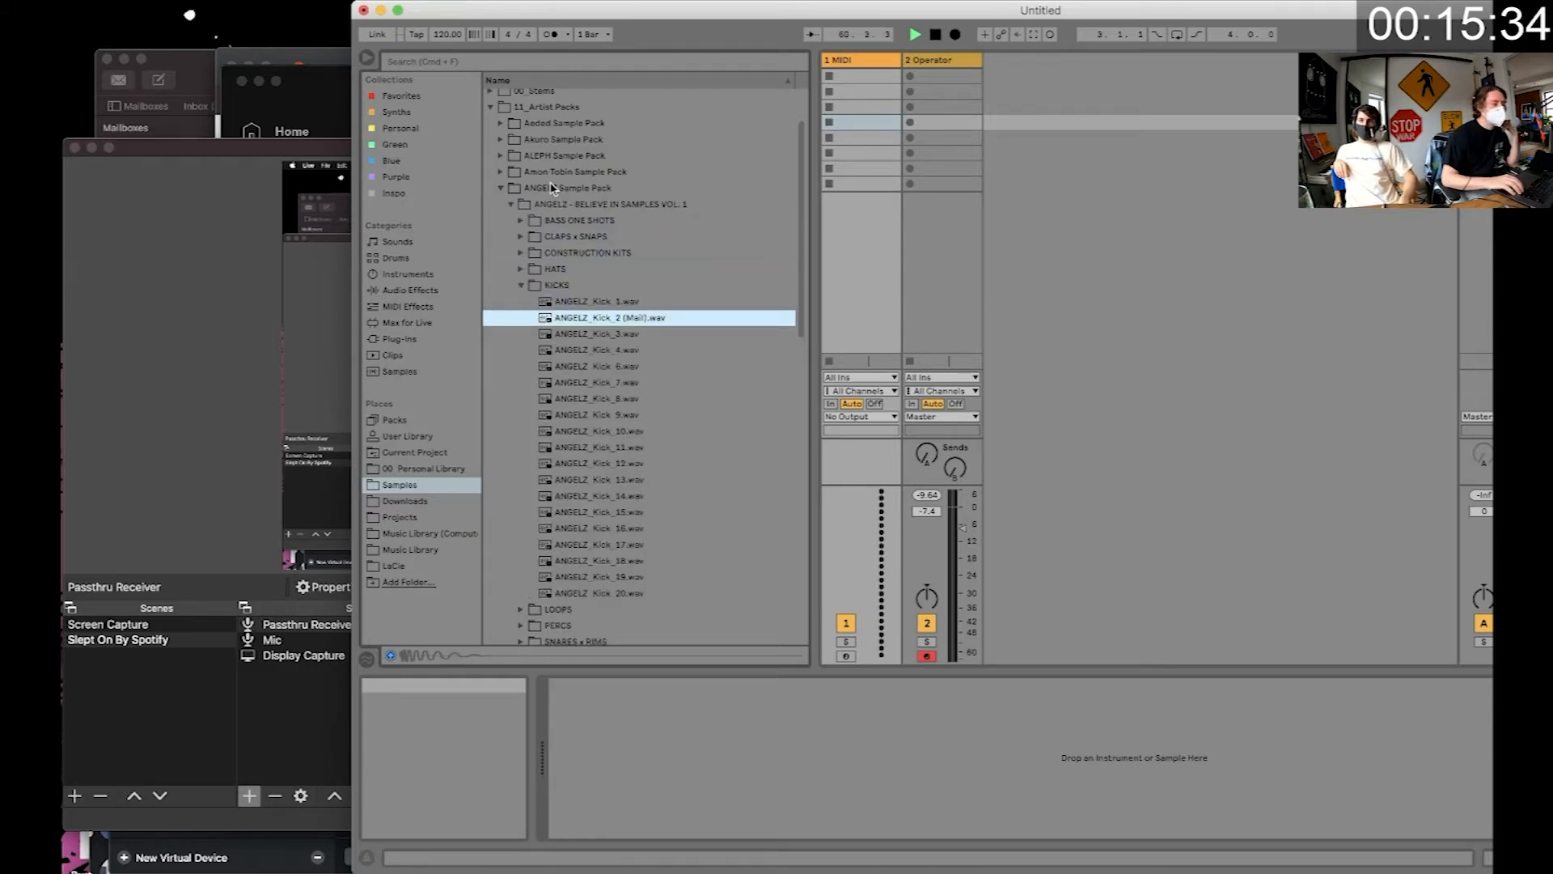
key("Down")
key("Down")
key("Down")
key("Down")
key("Down")
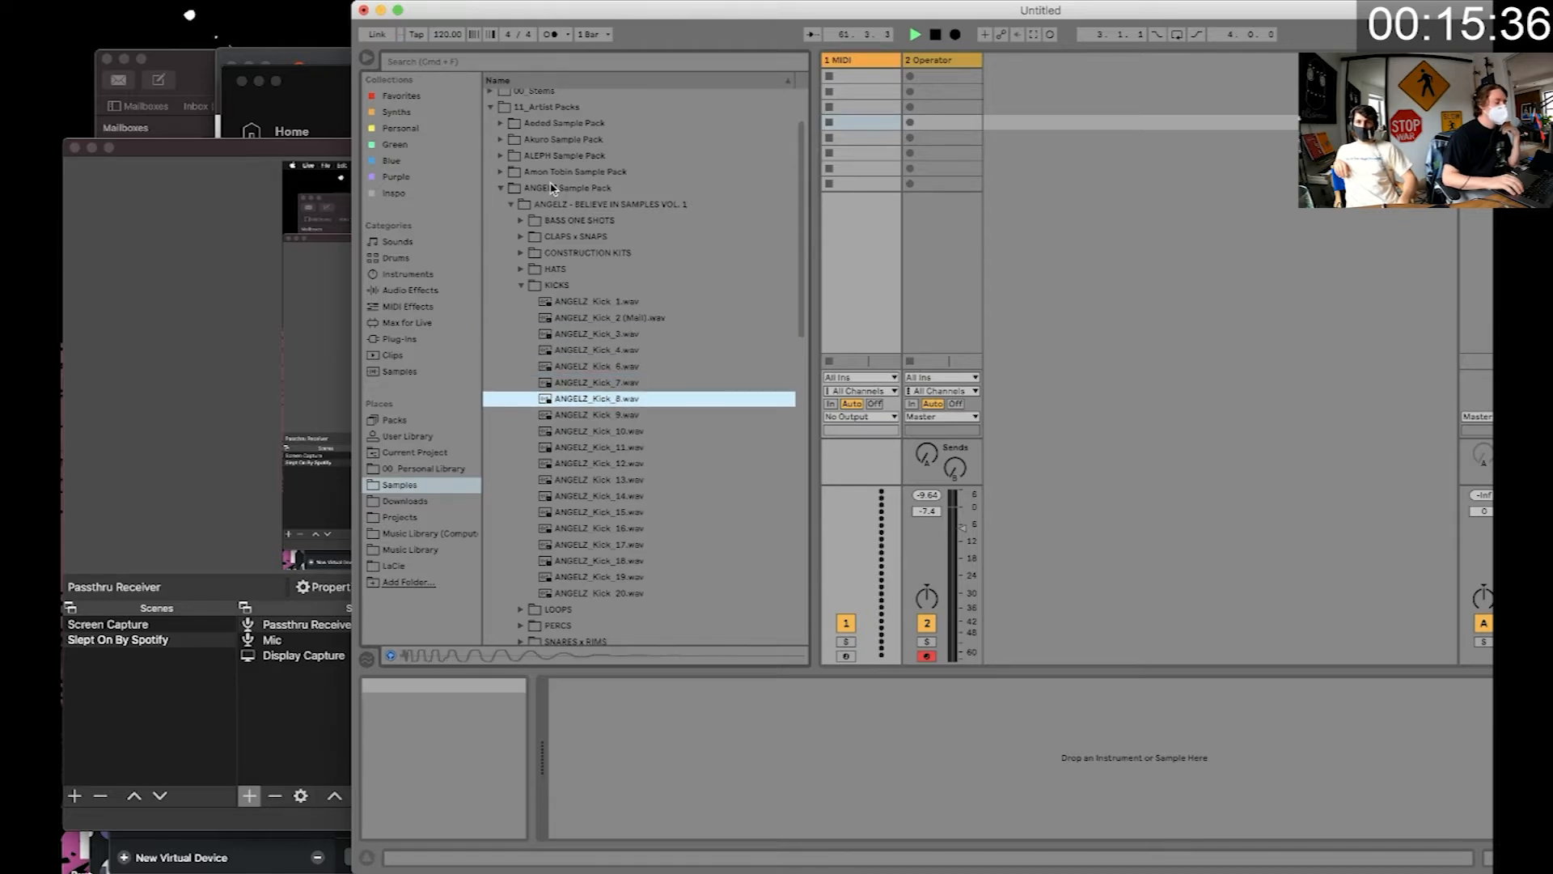
key("Return")
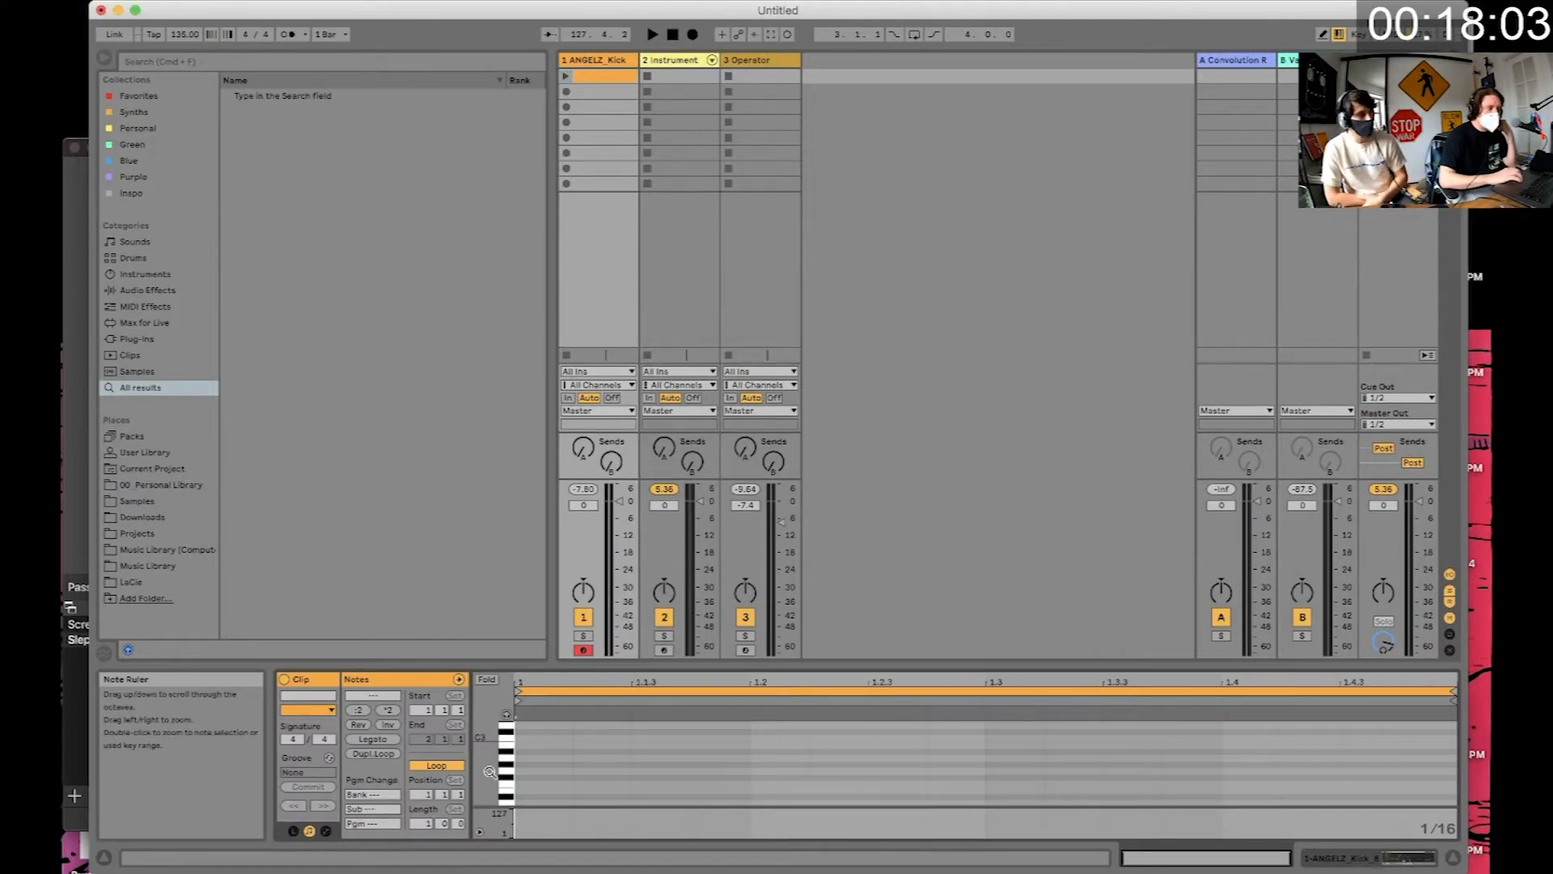
- Create a MIDI clip in the Instrument track's first slot and add a C3 note at beat 1.4
double_click(676, 76)
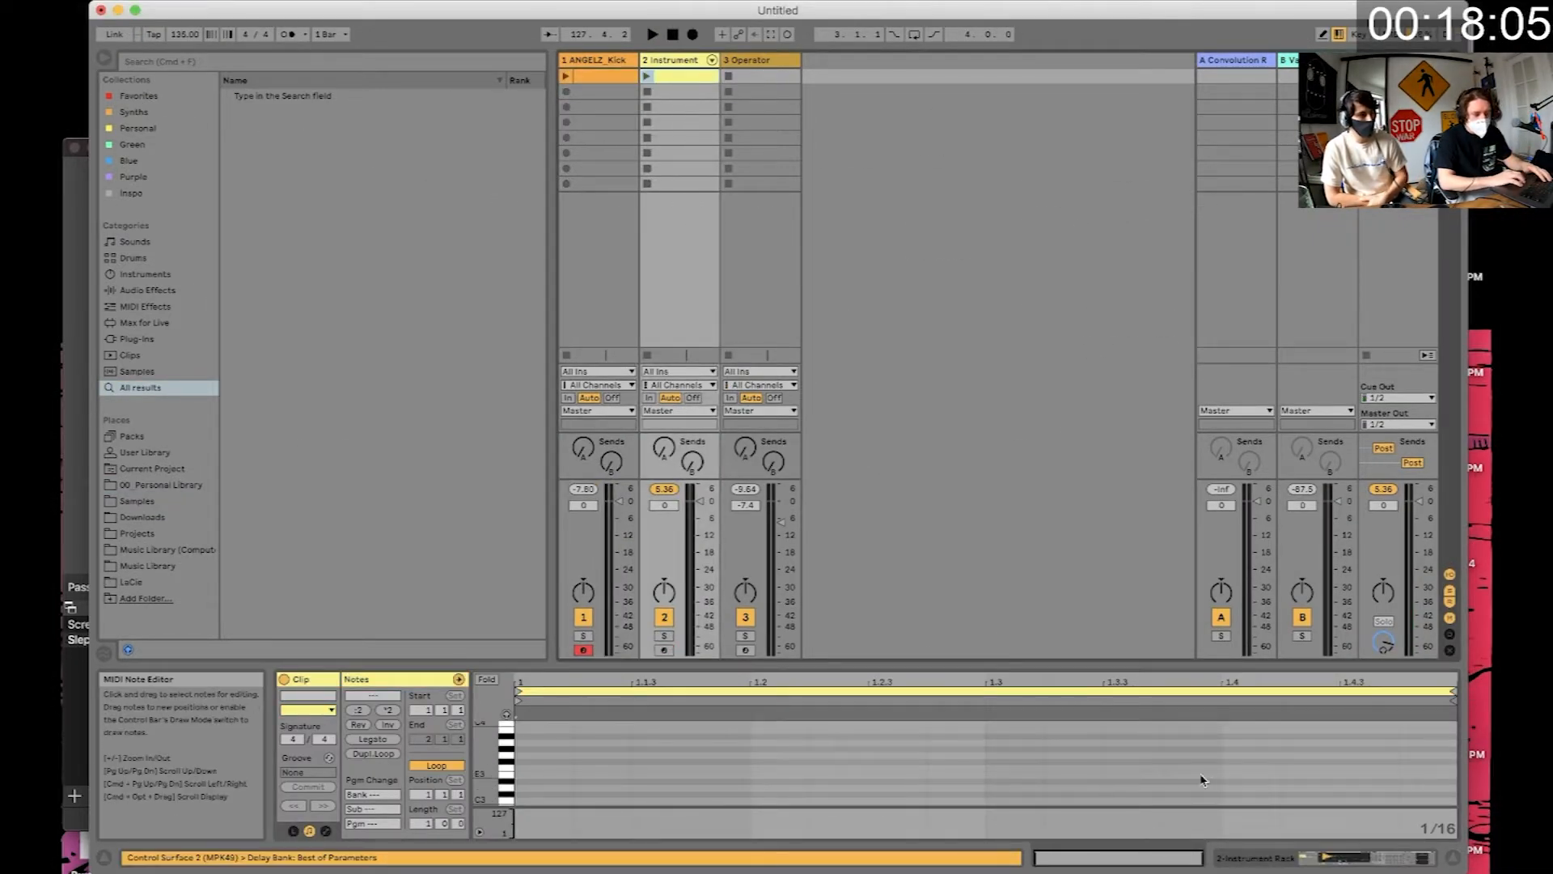
double_click(1236, 803)
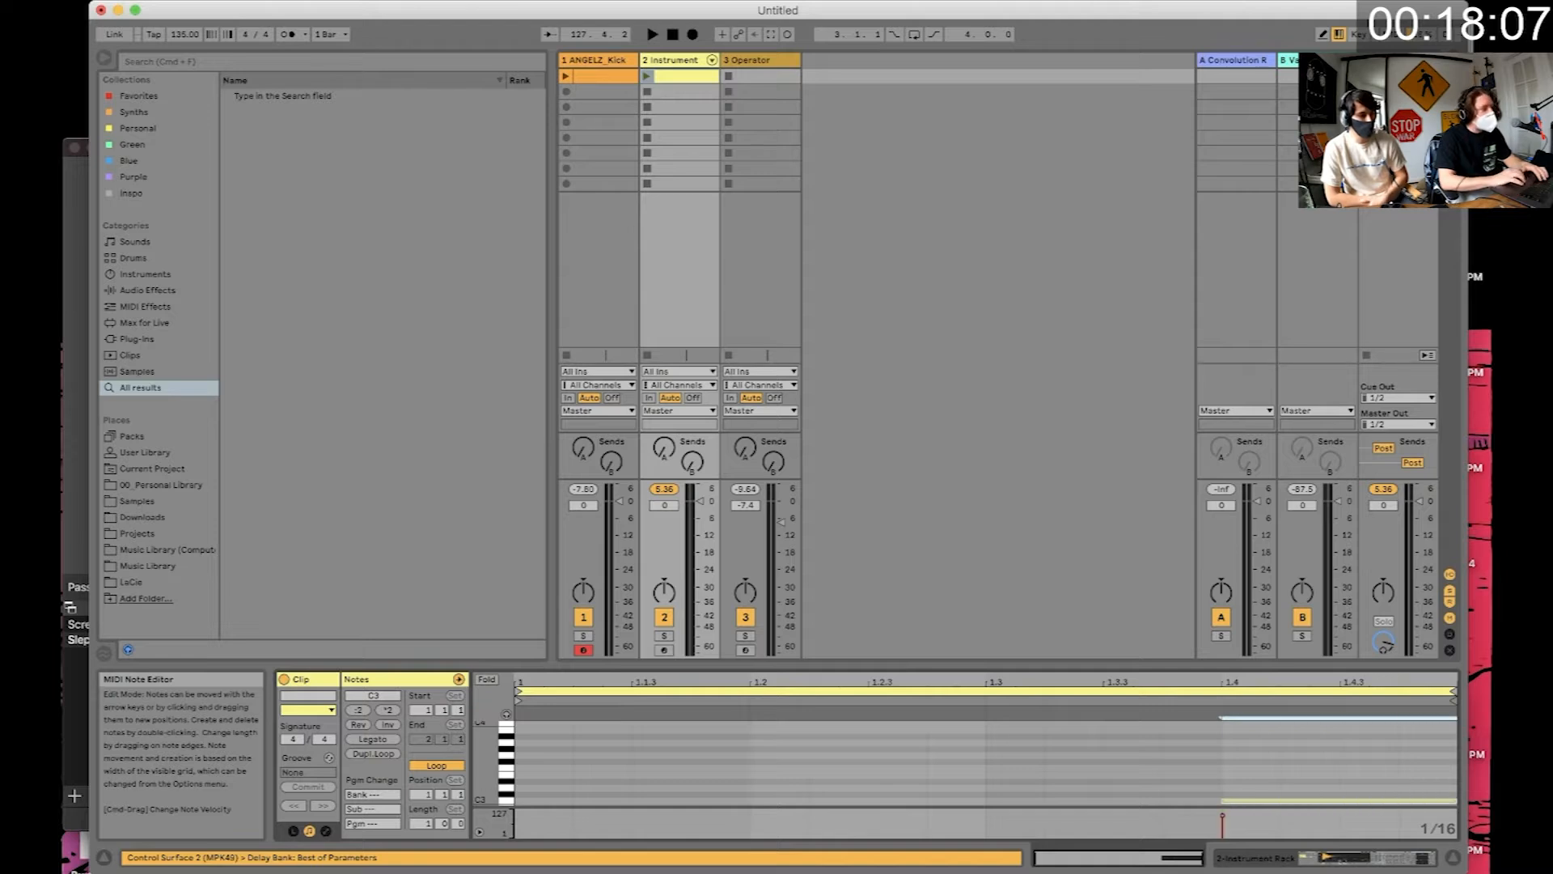
- In the ANGELZ_Kick clip, add a C3 note at beat 1, lengthen it to one and a half beats, and duplicate it directly after
left_click(601, 78)
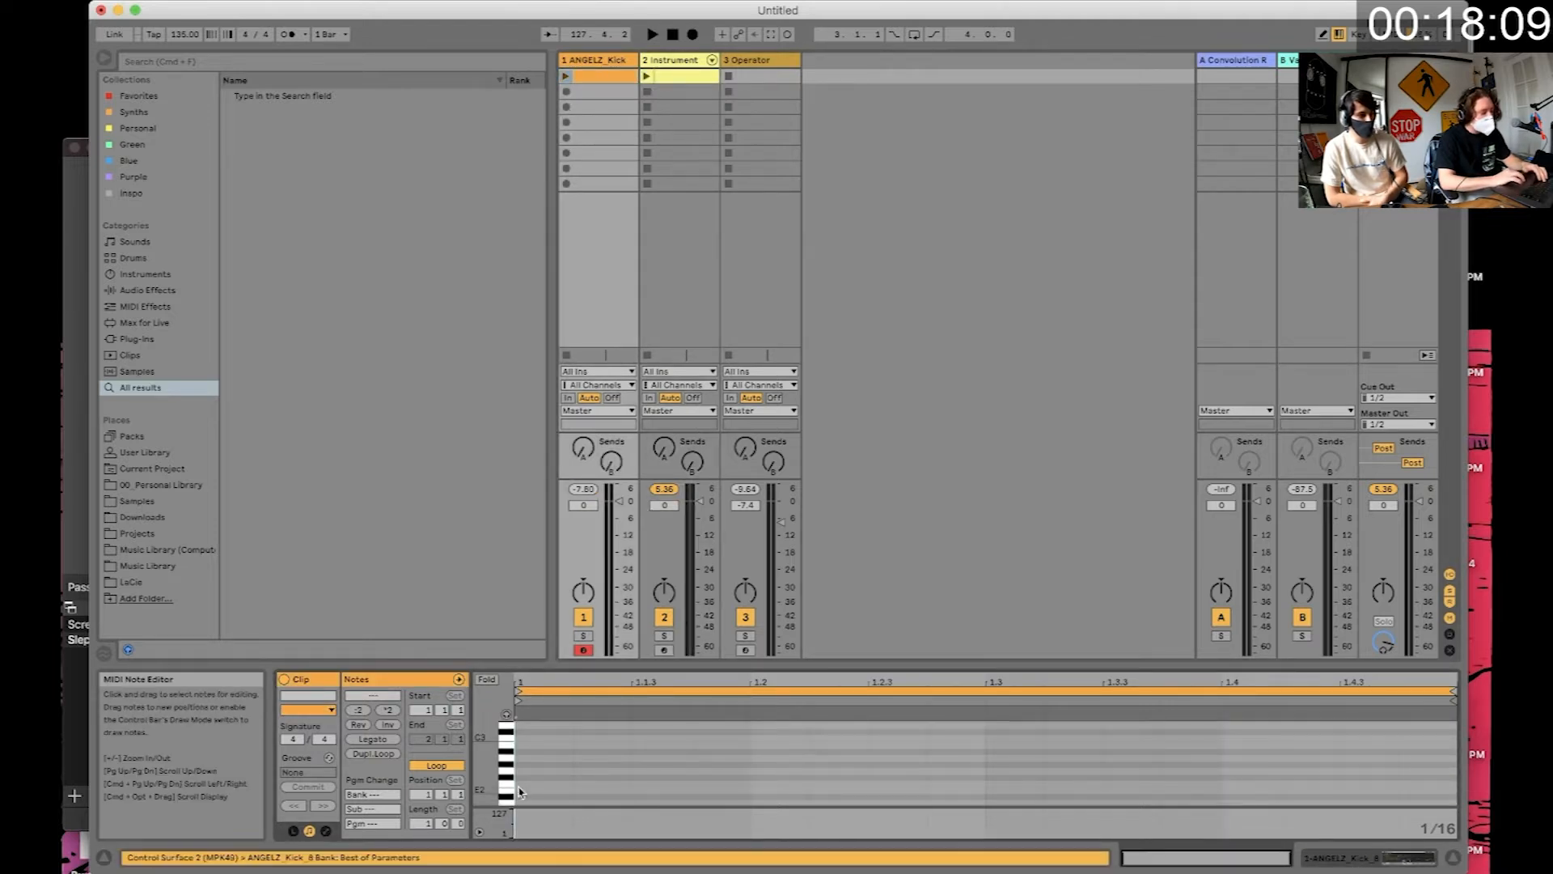
double_click(525, 740)
key("shift+Right")
key("shift+Right")
key("super+d")
- Launch the first scene with the metronome on and raise the project tempo to 160 BPM
left_click(1366, 76)
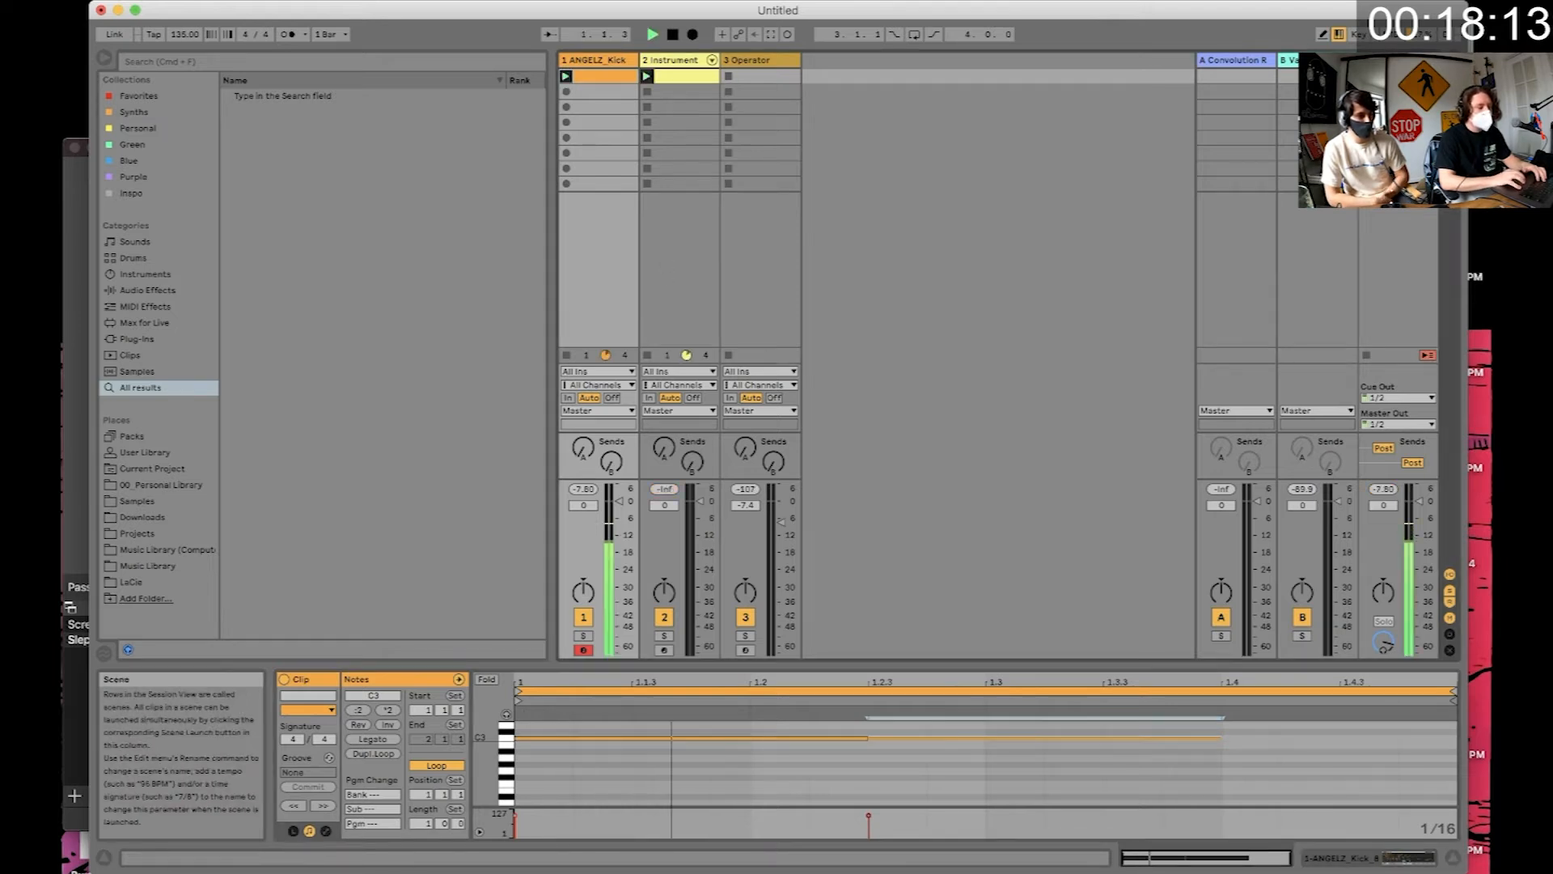
left_click(282, 36)
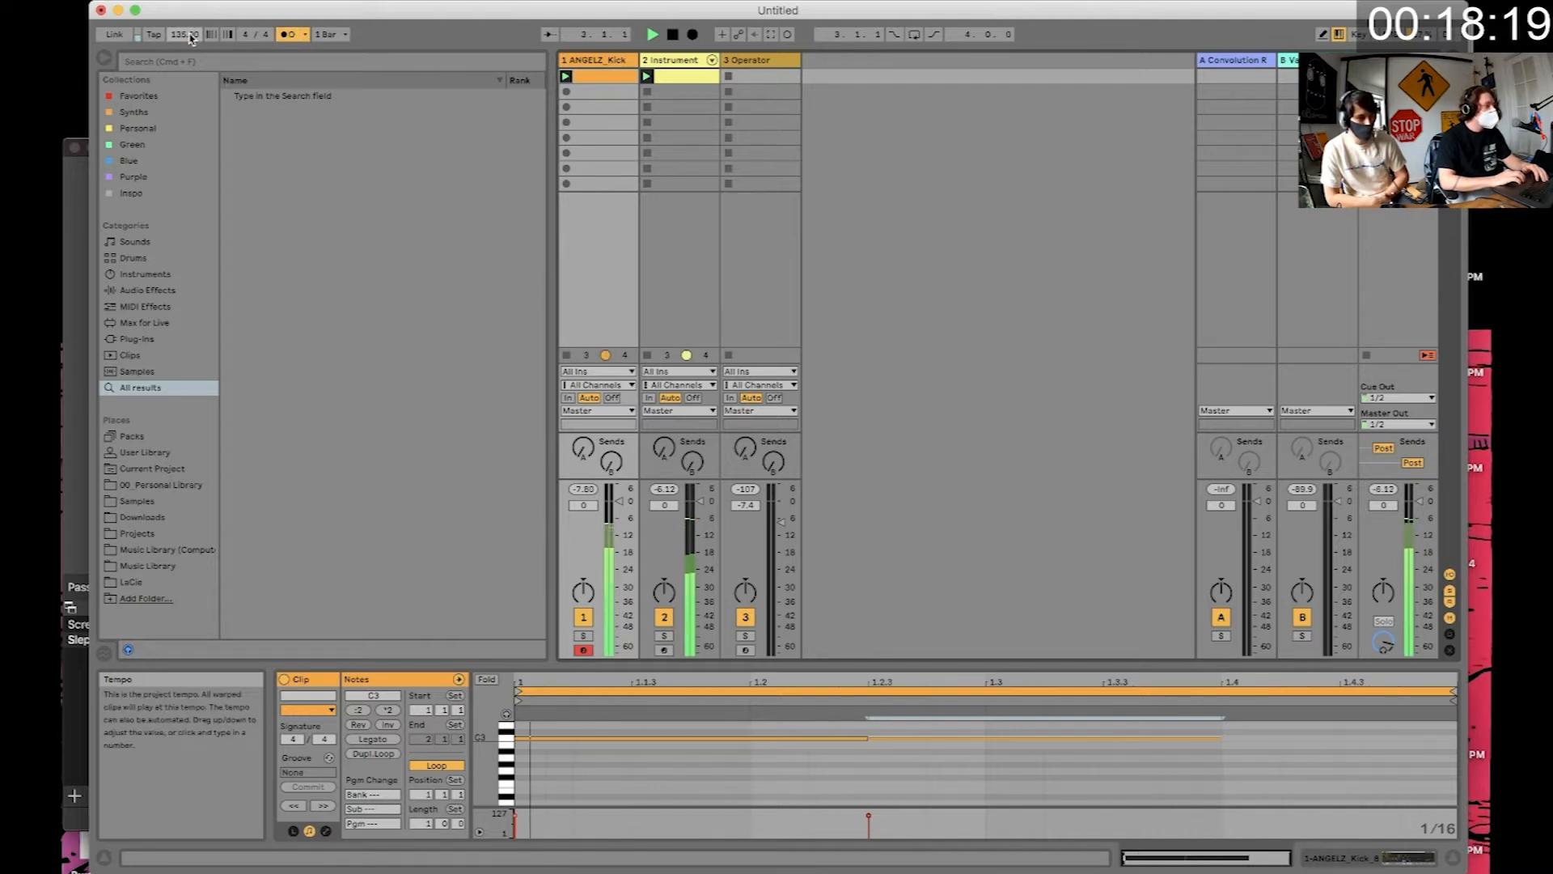
left_click_drag(185, 34, 186, 28)
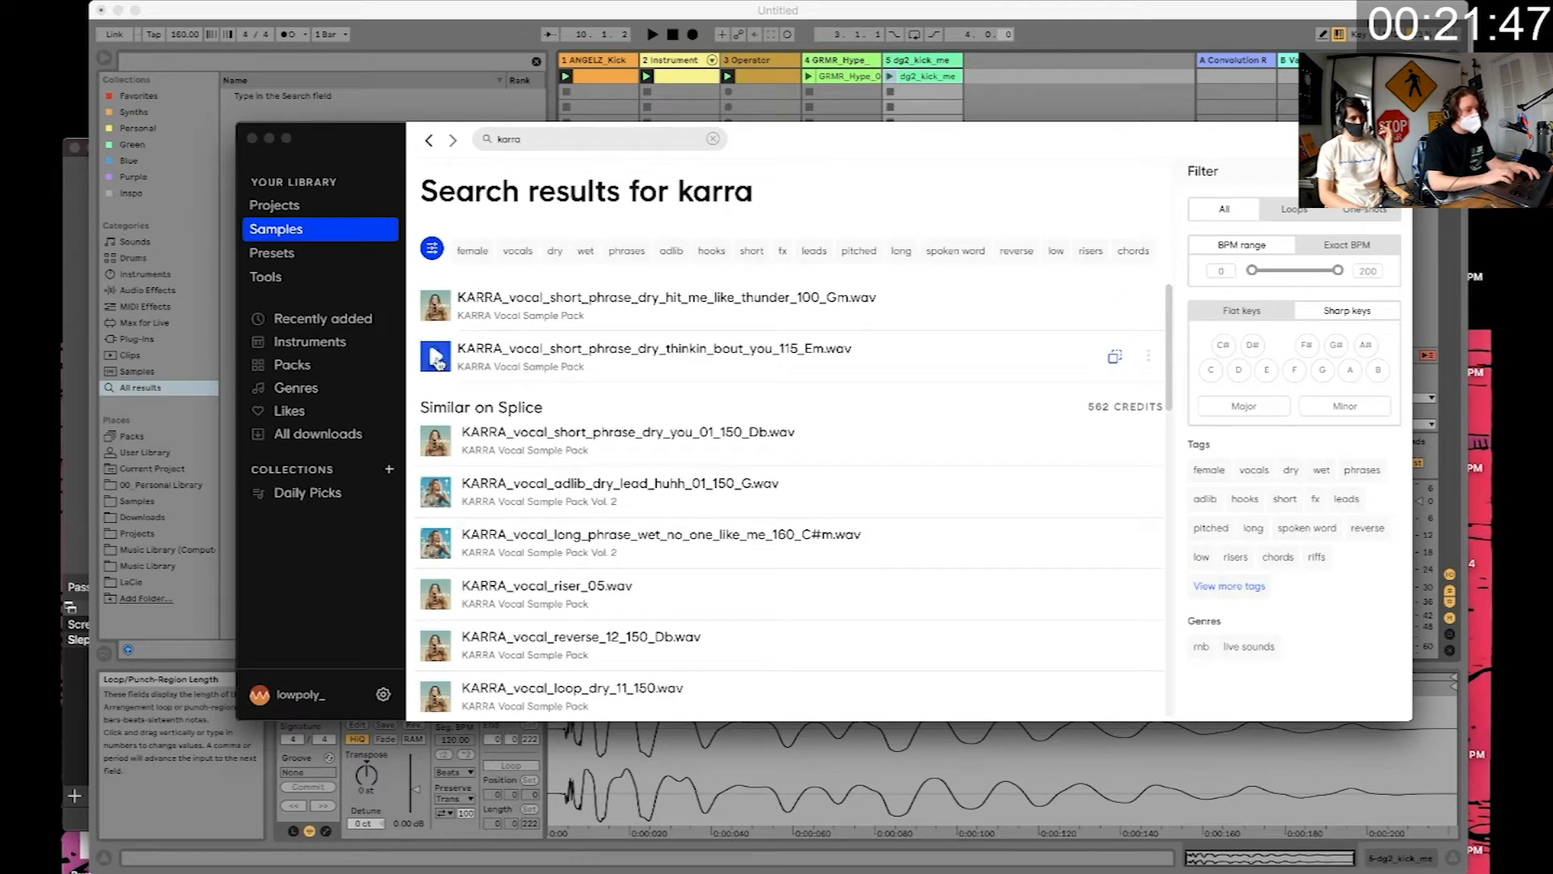
- Copy KARRA_vocal_short_phrase_dry_thinkin_bout_you_115_Em.wav in Splice, then switch to Ableton Live and insert an audio track after dg2_kick_me
left_click(1115, 357)
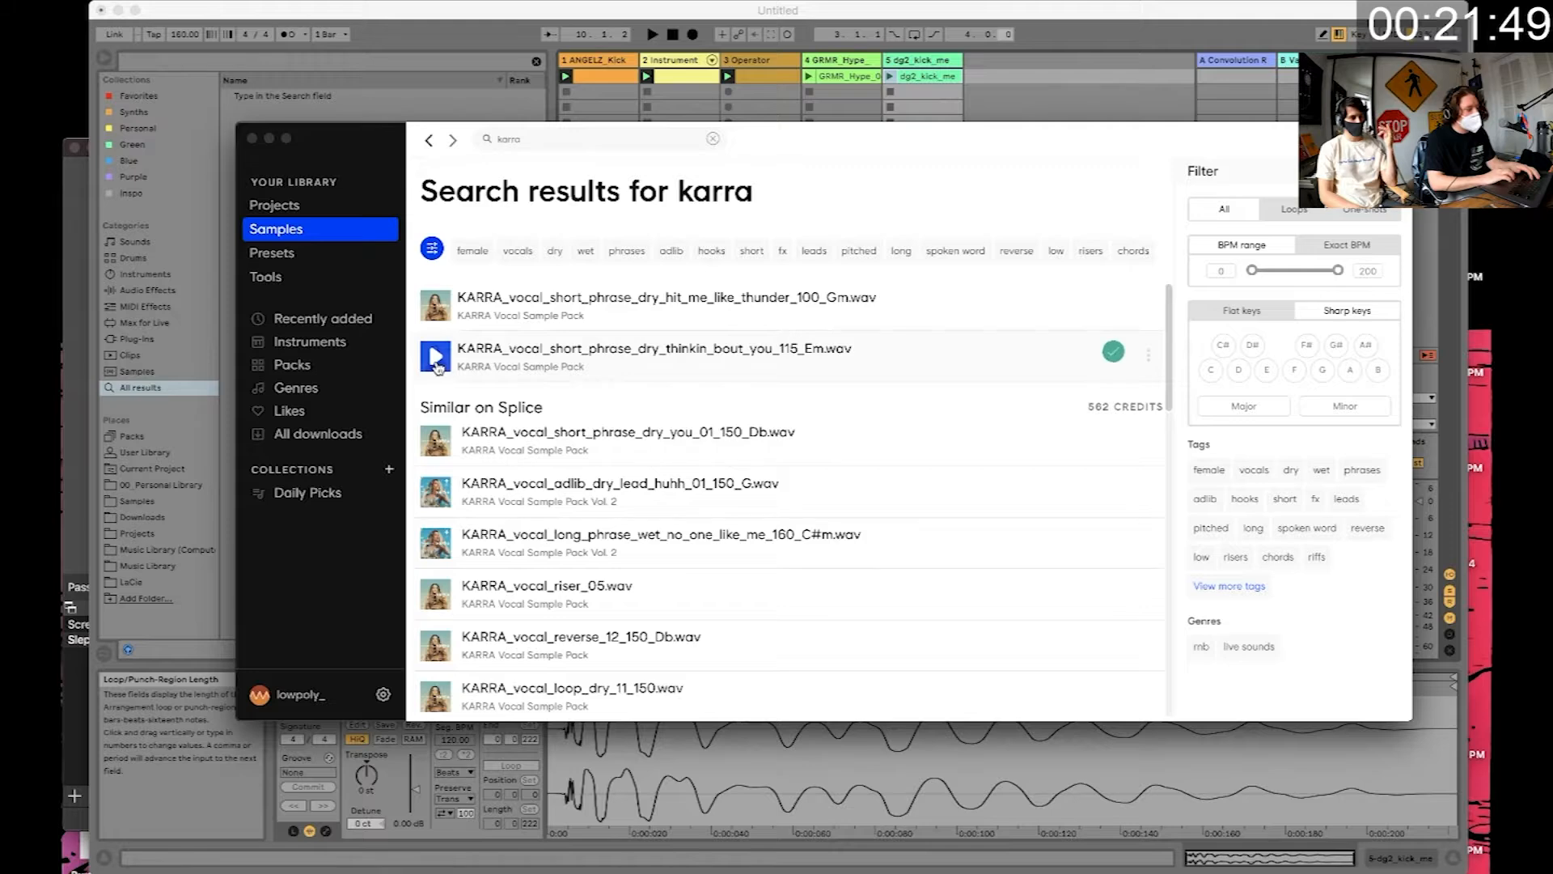
key("super+Tab")
left_click(939, 61)
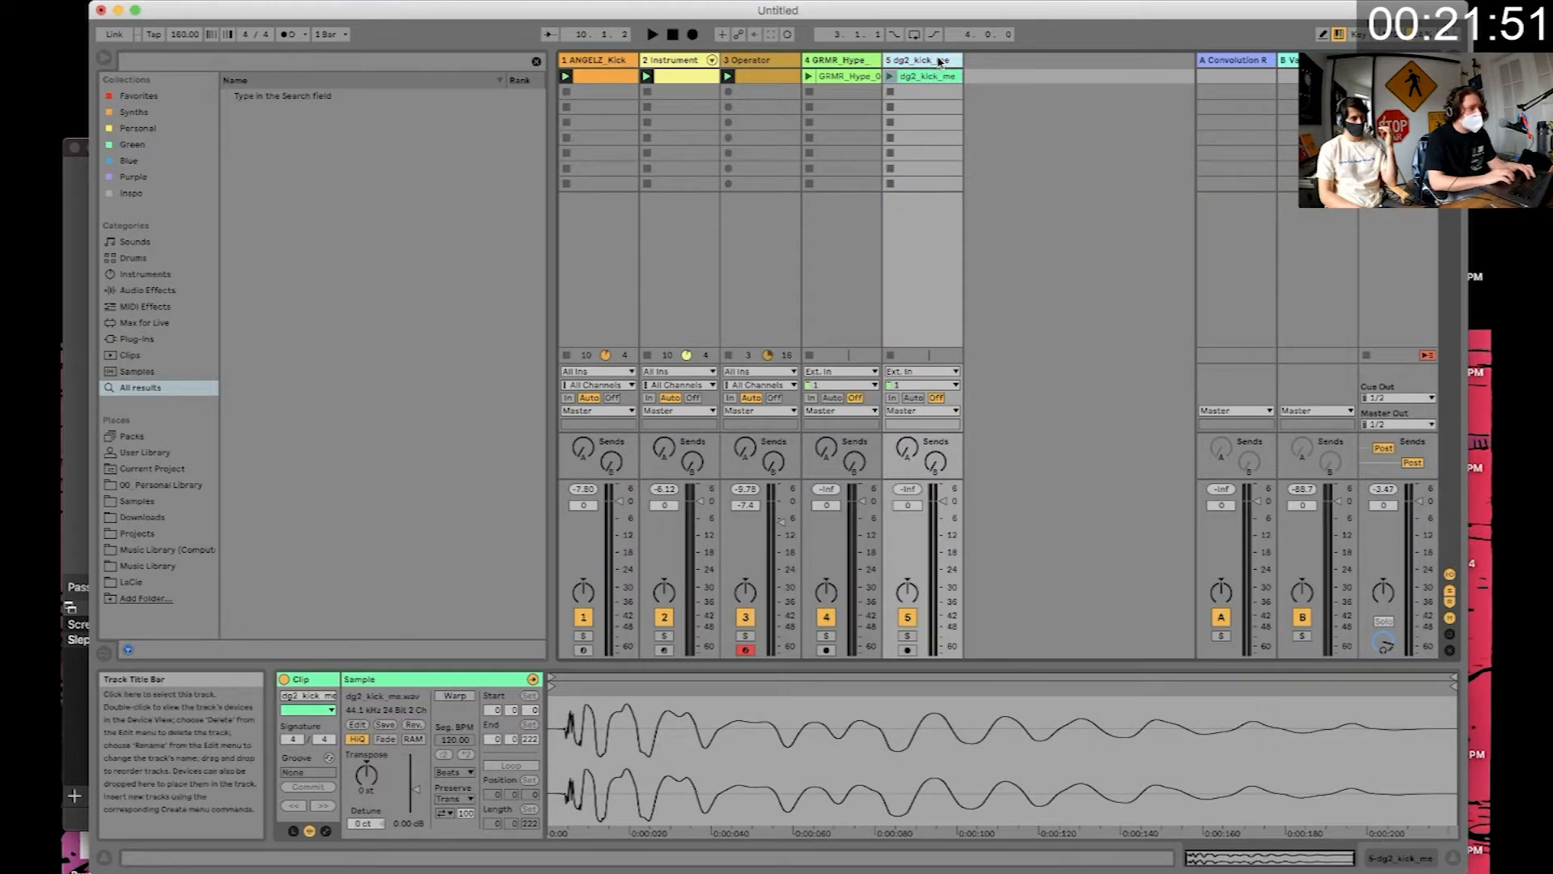
key("super+t")
- Launch the KARRA vocal clip and lower its track volume to -18.2 dB
left_click(972, 77)
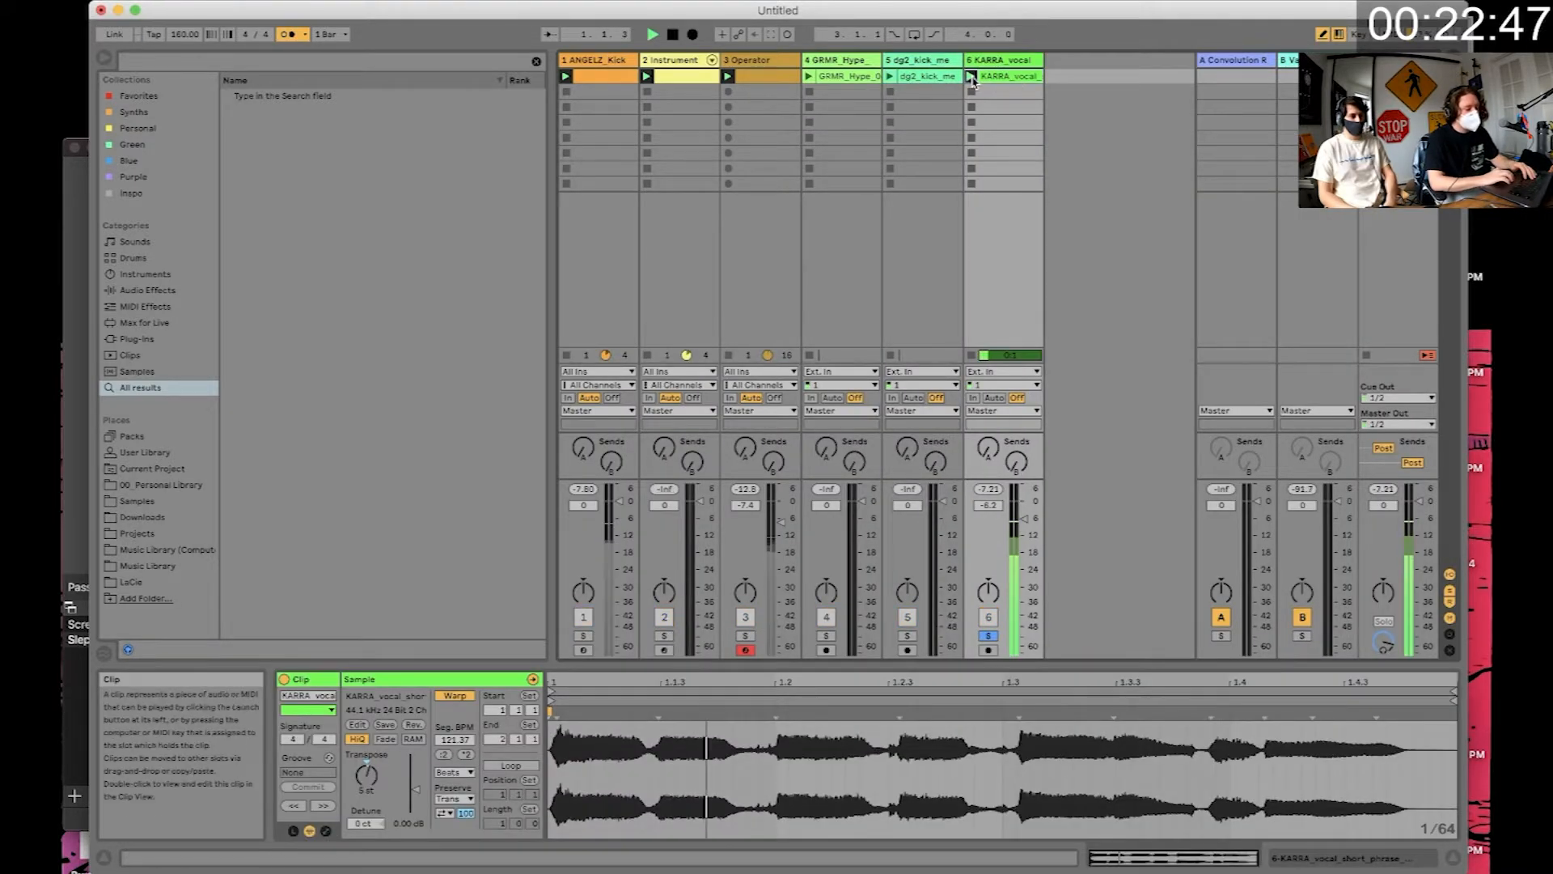
left_click_drag(1025, 517, 1029, 556)
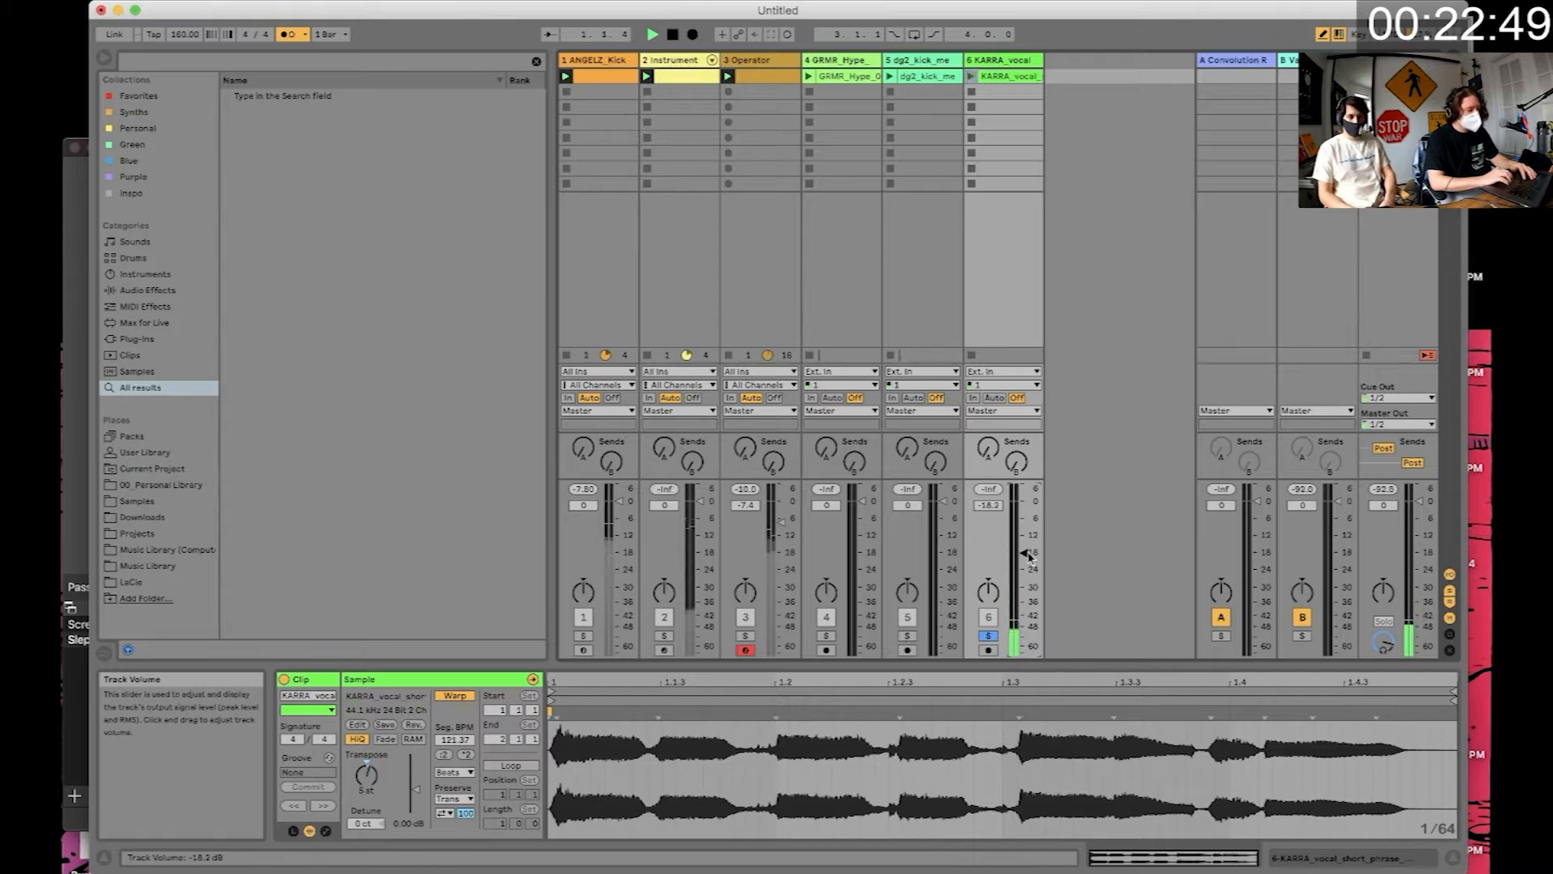
- Switch to the Arrangement View and play the looped section with the chopped KARRA vocal
key("Tab")
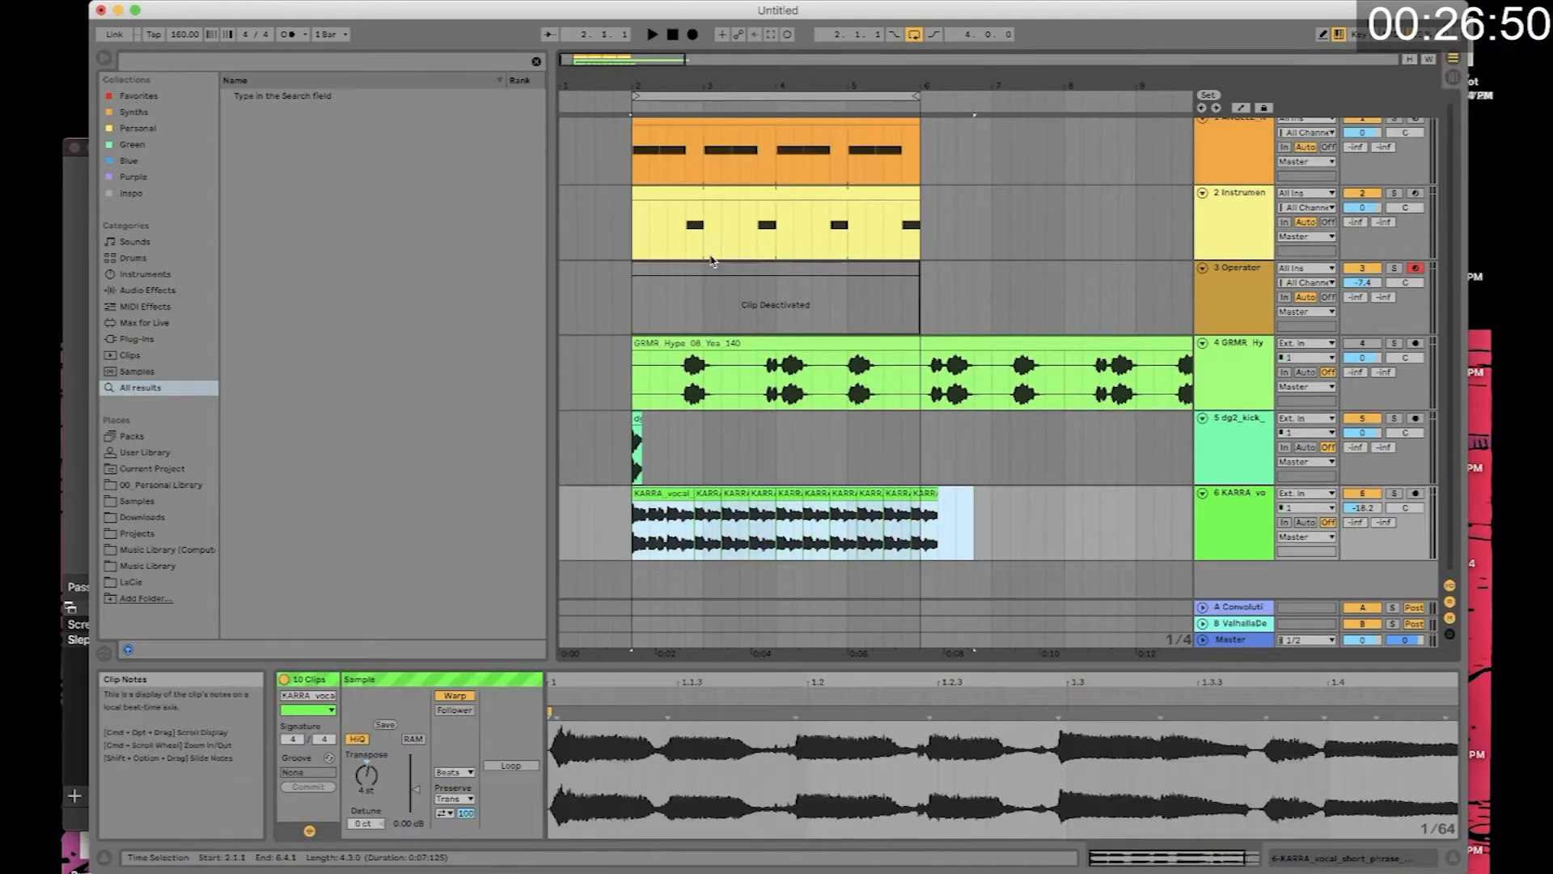
key("space")
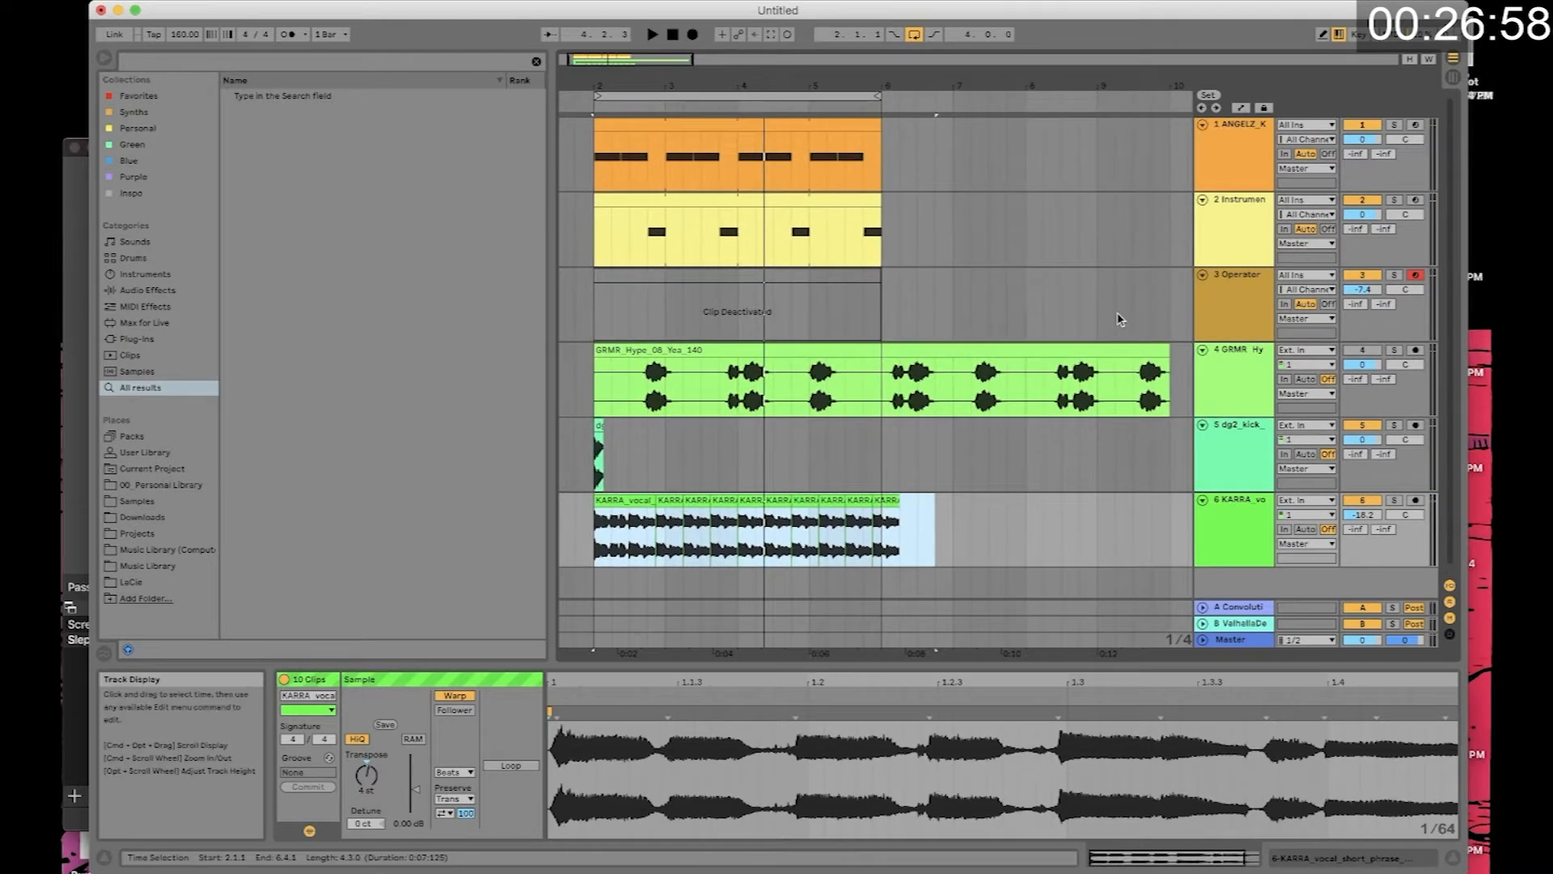
- Duplicate the Operator track, load the Bread n Butter Reese.adg rack onto the copy, and close the Diva window
scroll(1119, 317, "right", 1)
scroll(1118, 318, "left", 2)
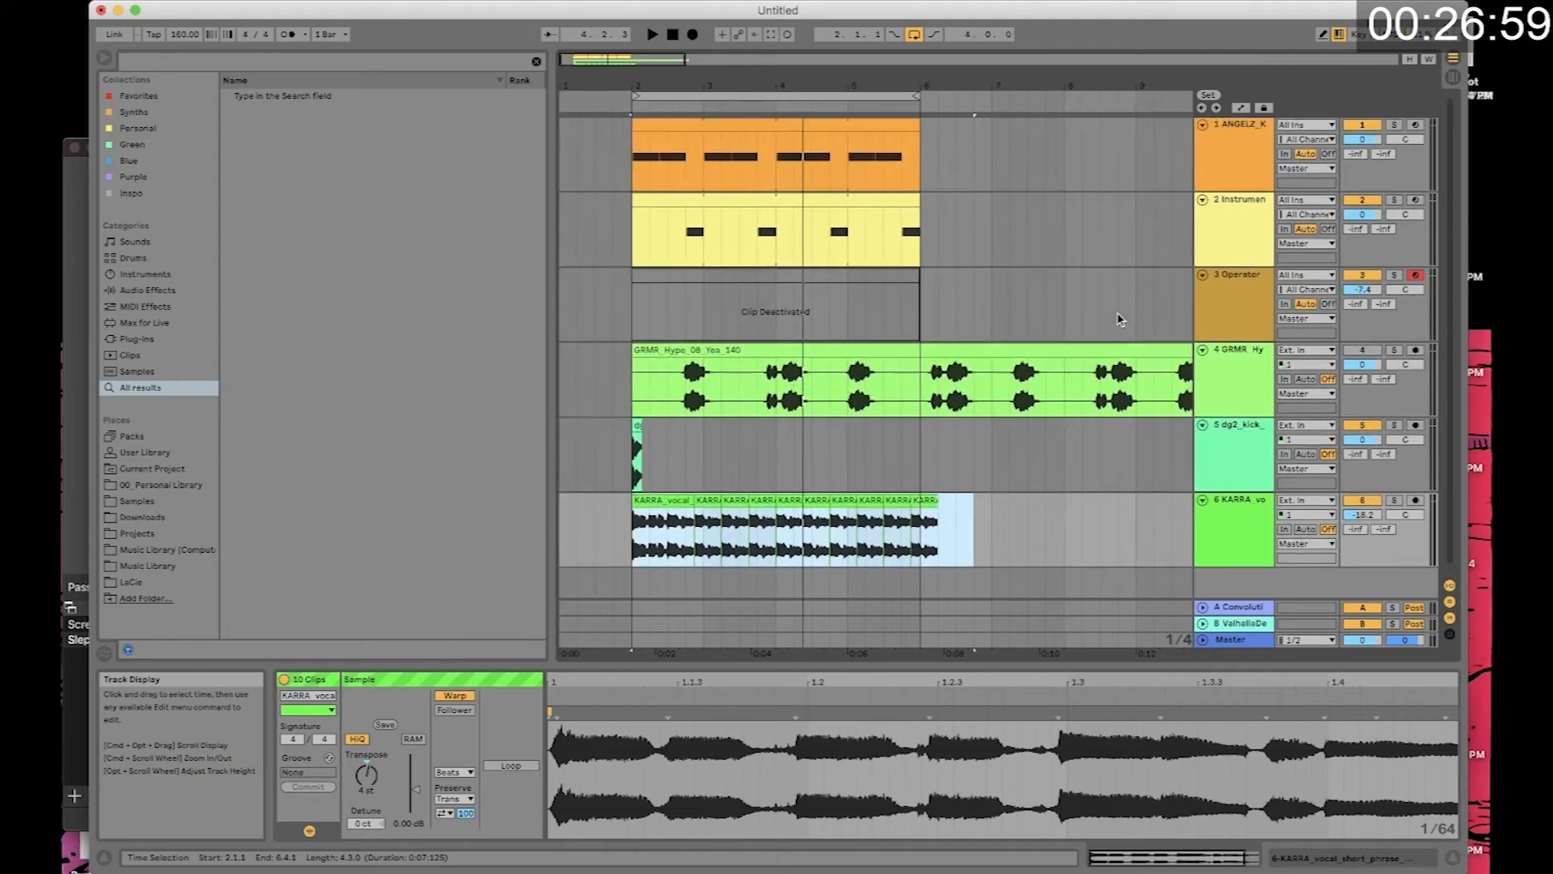
left_click(1226, 316)
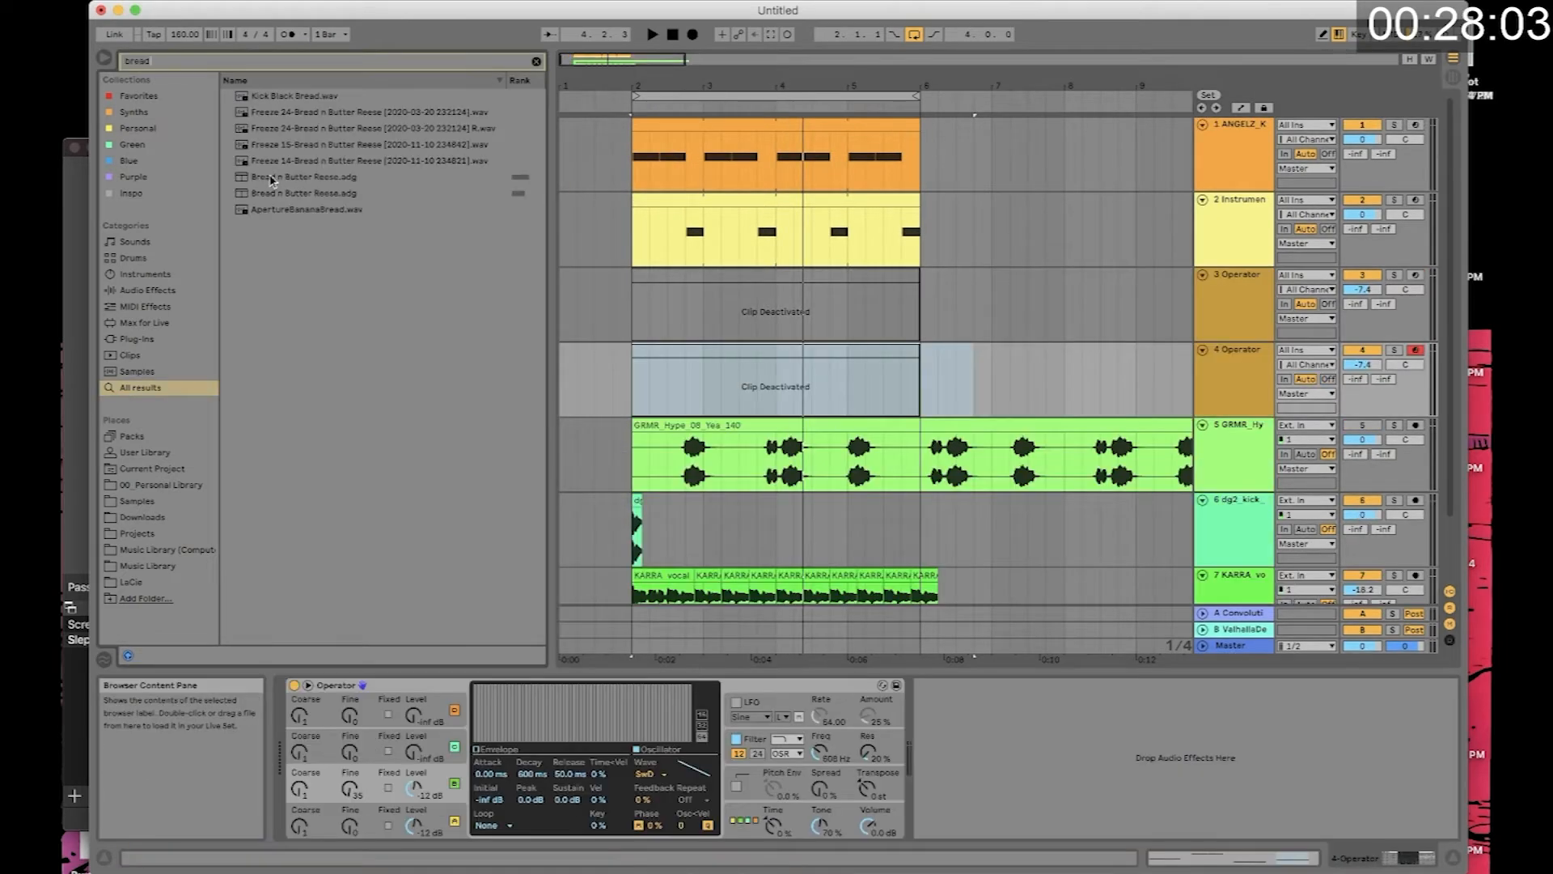
left_click_drag(307, 176, 979, 751)
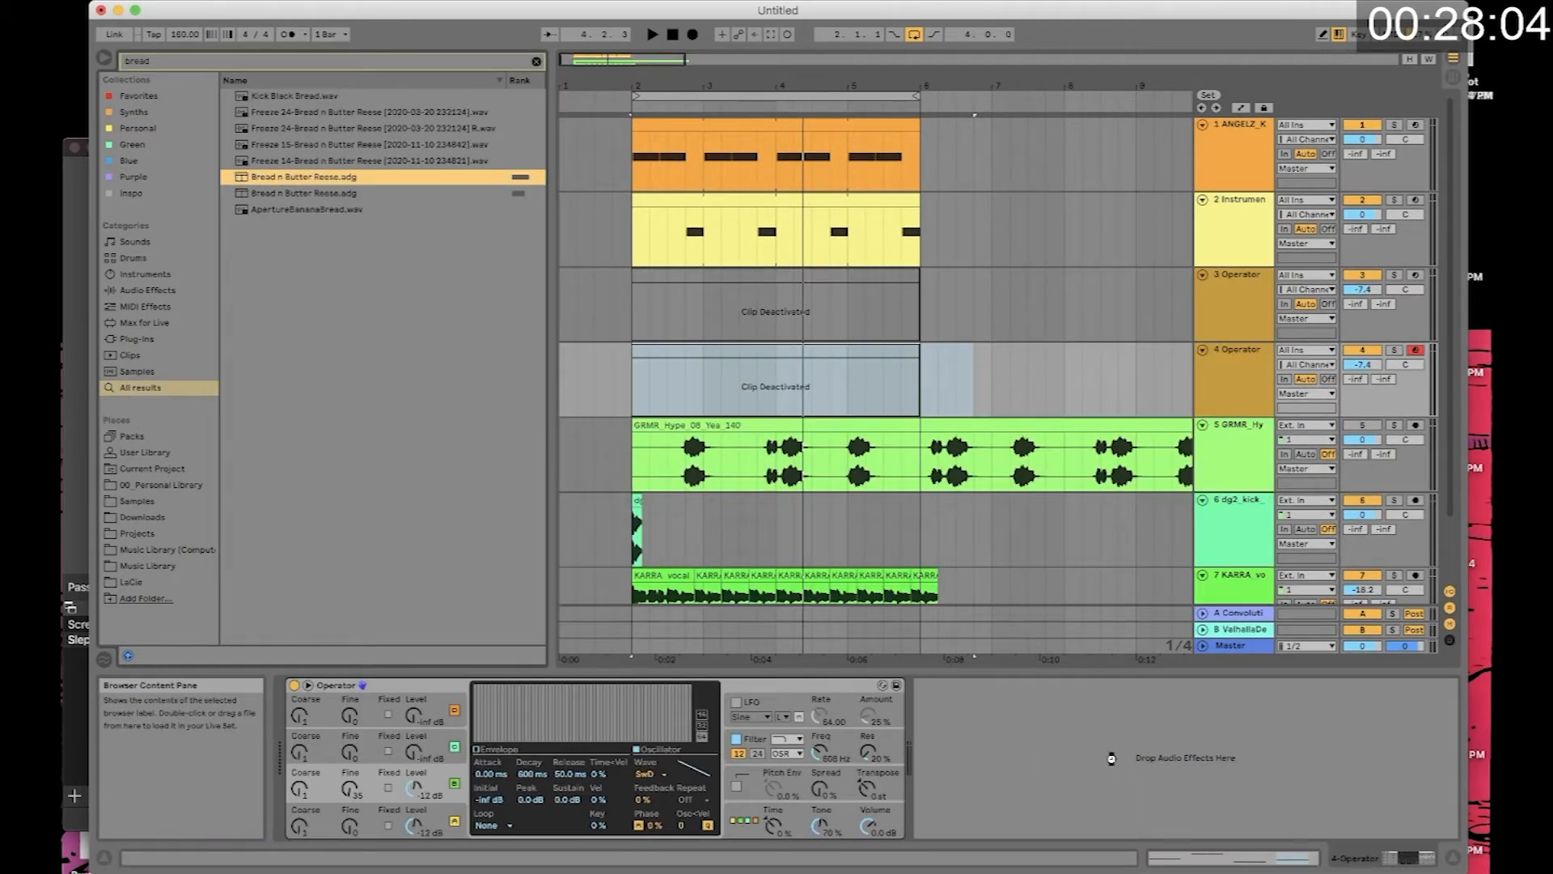
left_click_drag(1111, 759, 1112, 759)
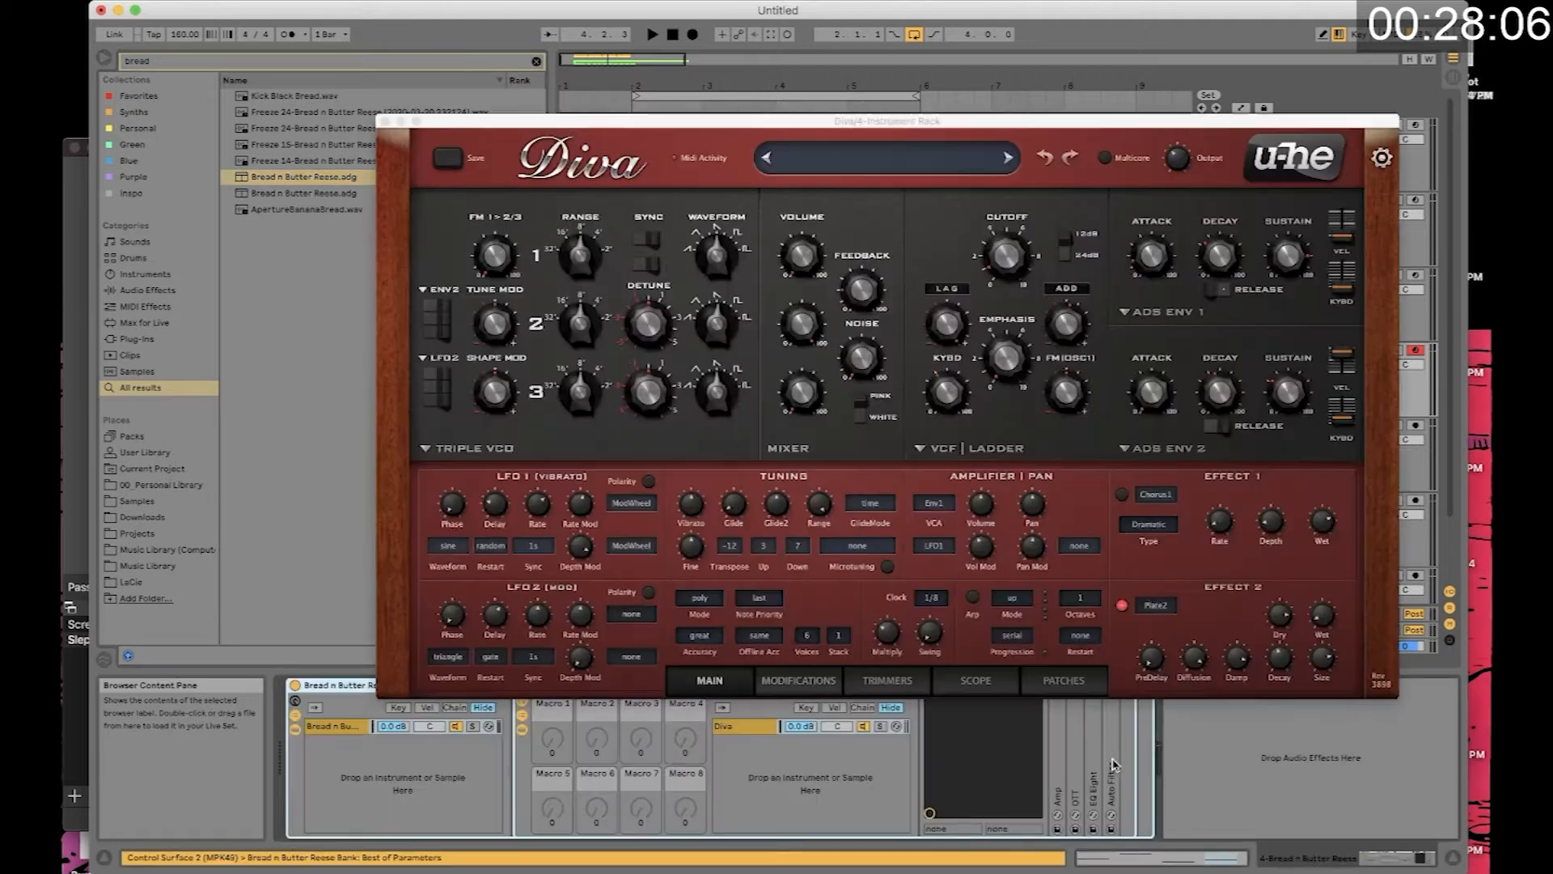
left_click(384, 122)
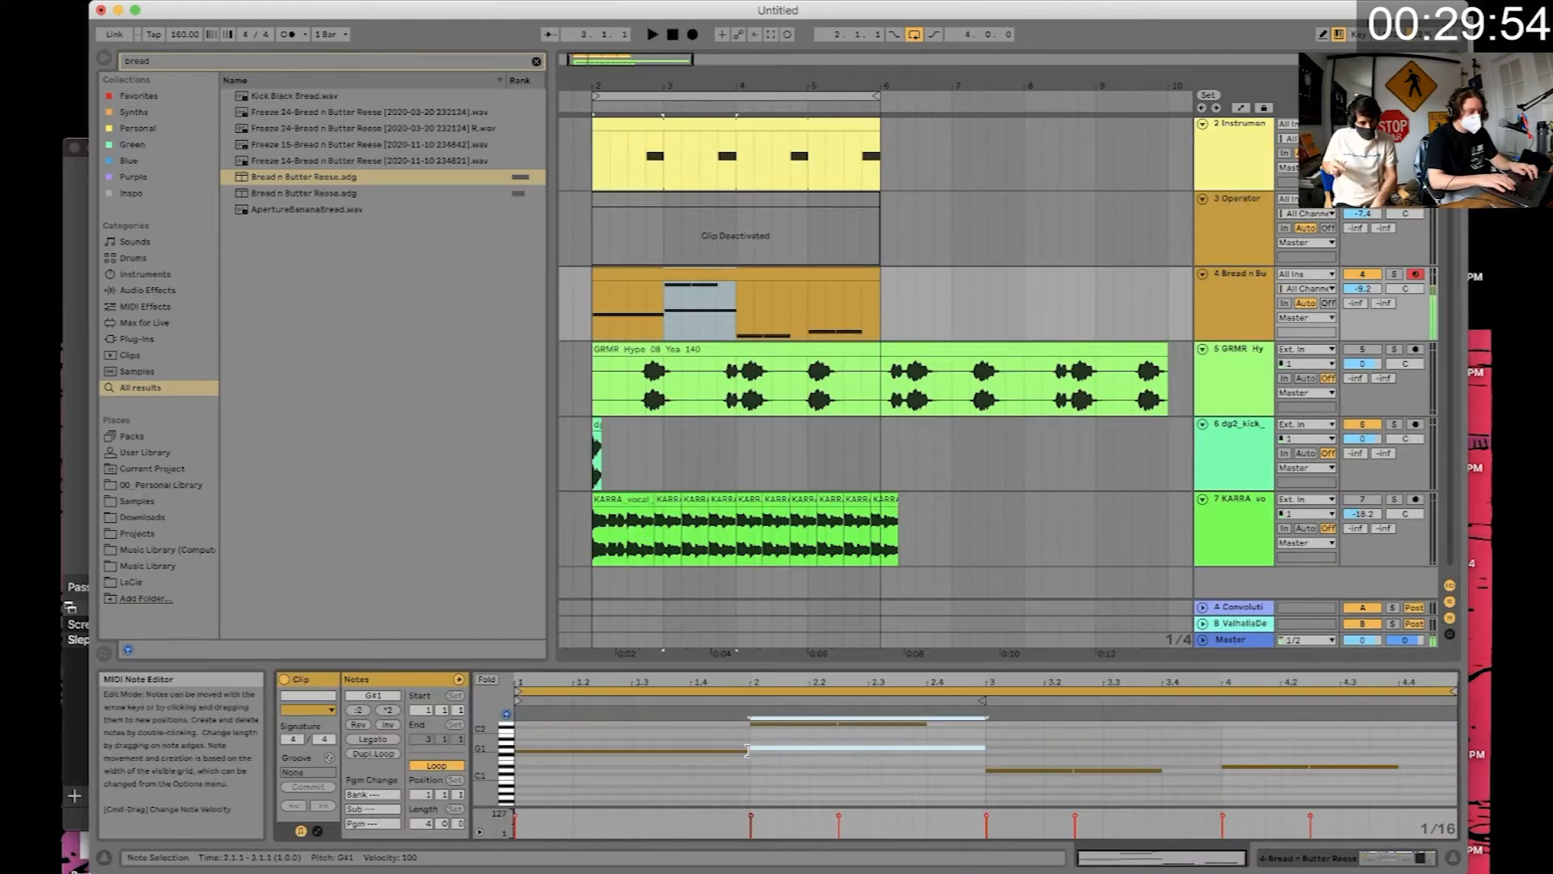
- Raise the reese bass notes in the clip's second bar to D2 and replace the following notes with full-bar notes, ending on D#1
left_click_drag(747, 738, 747, 750)
key("Up")
key("Up")
key("Up")
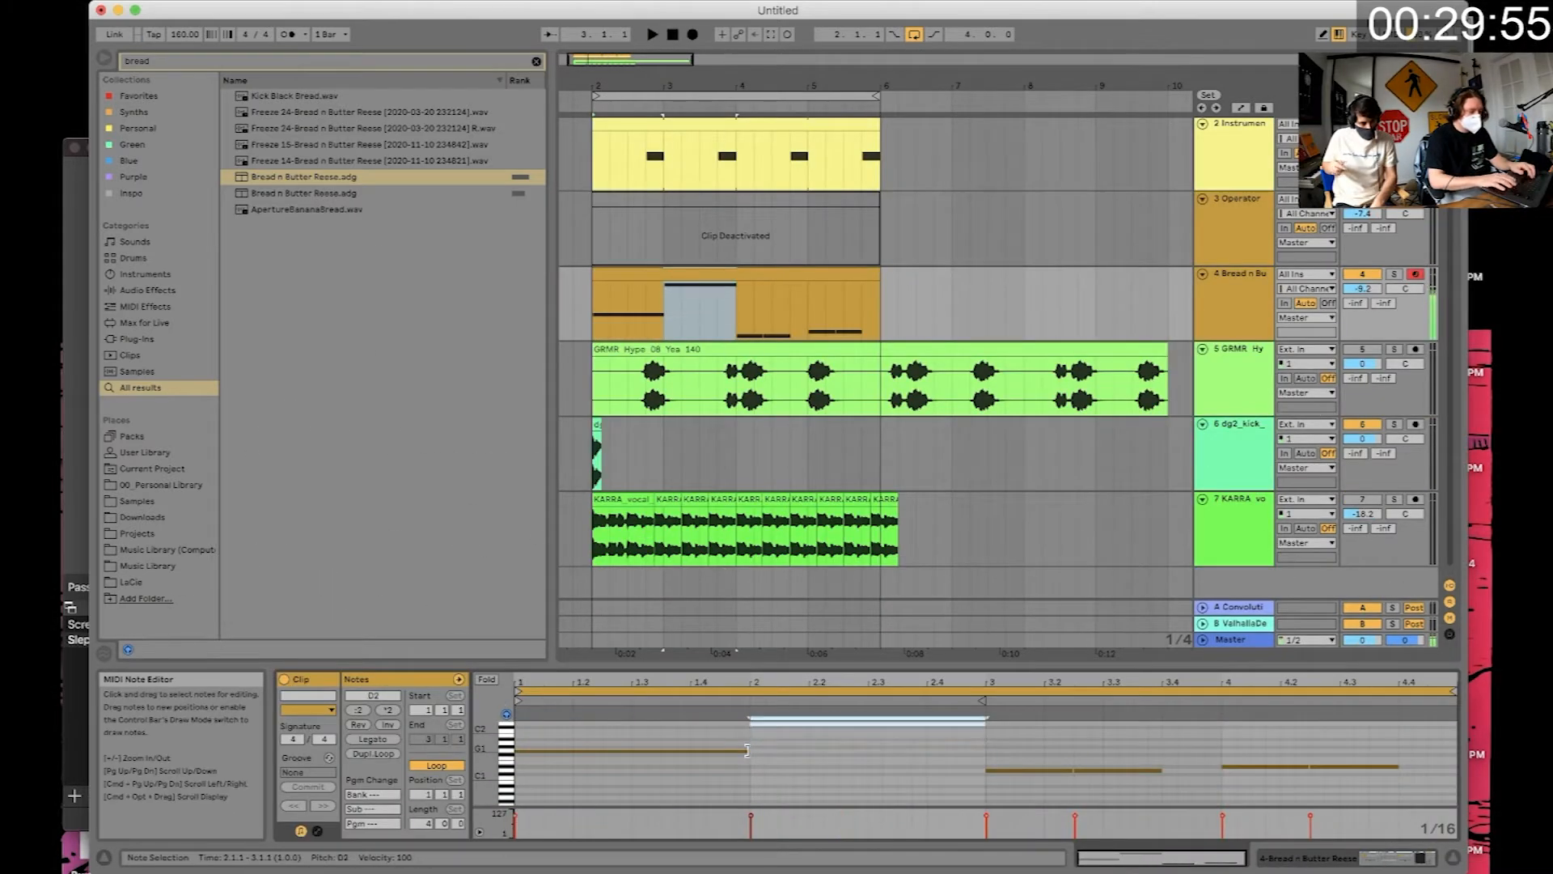
key("super+d")
key("shift+Down")
key("super+d")
- Play the loop and set the Bread n Butter Reese track volume to -8.5 dB and the KARRA vocal track to -19.9 dB
key("space")
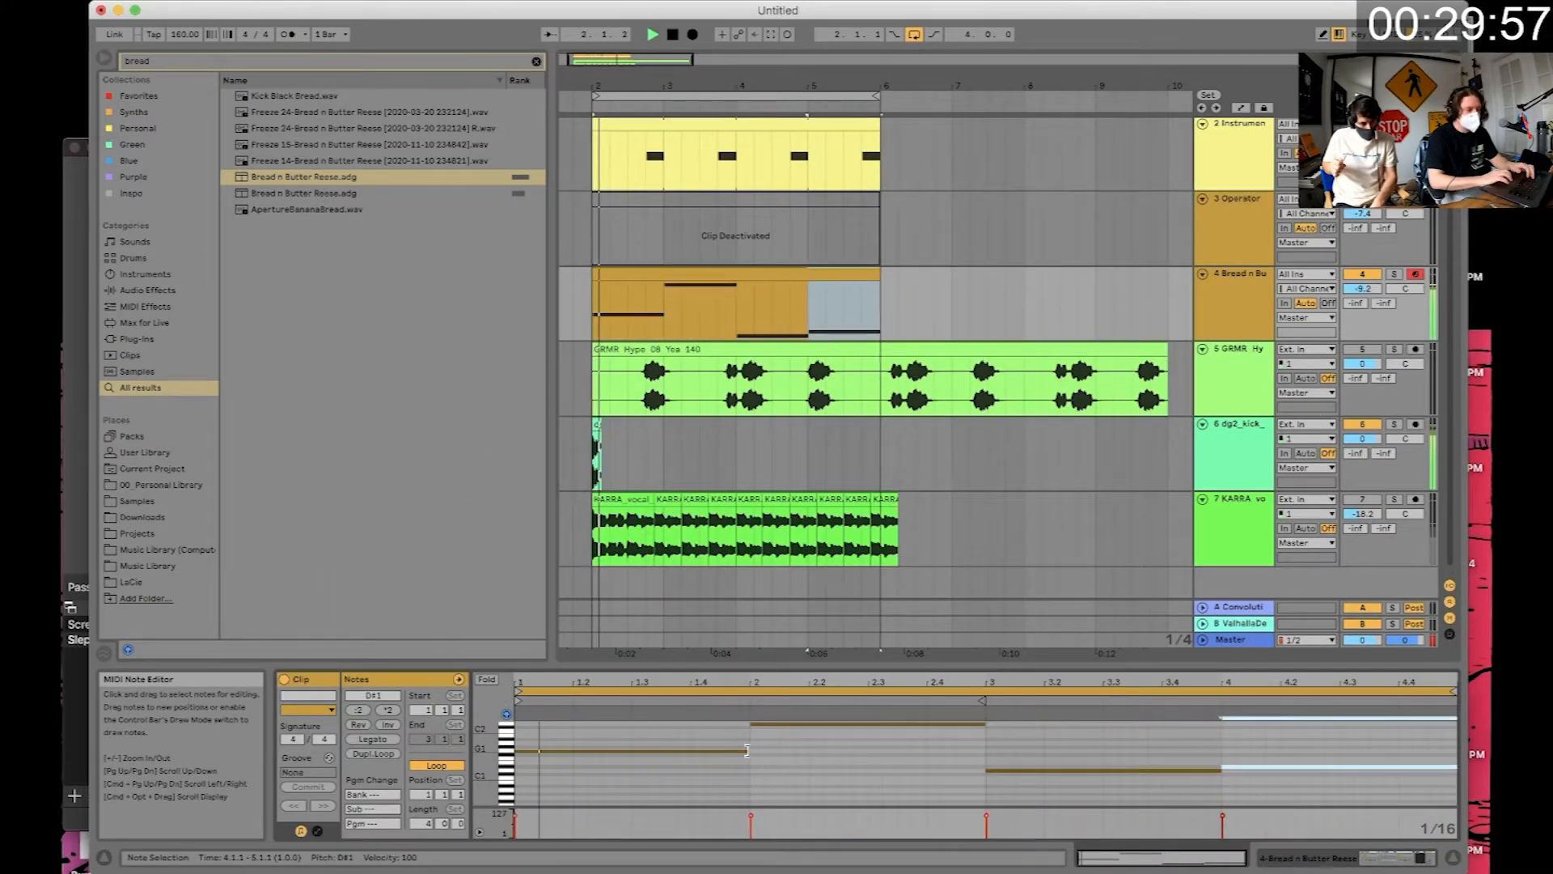
left_click_drag(1364, 289, 1363, 283)
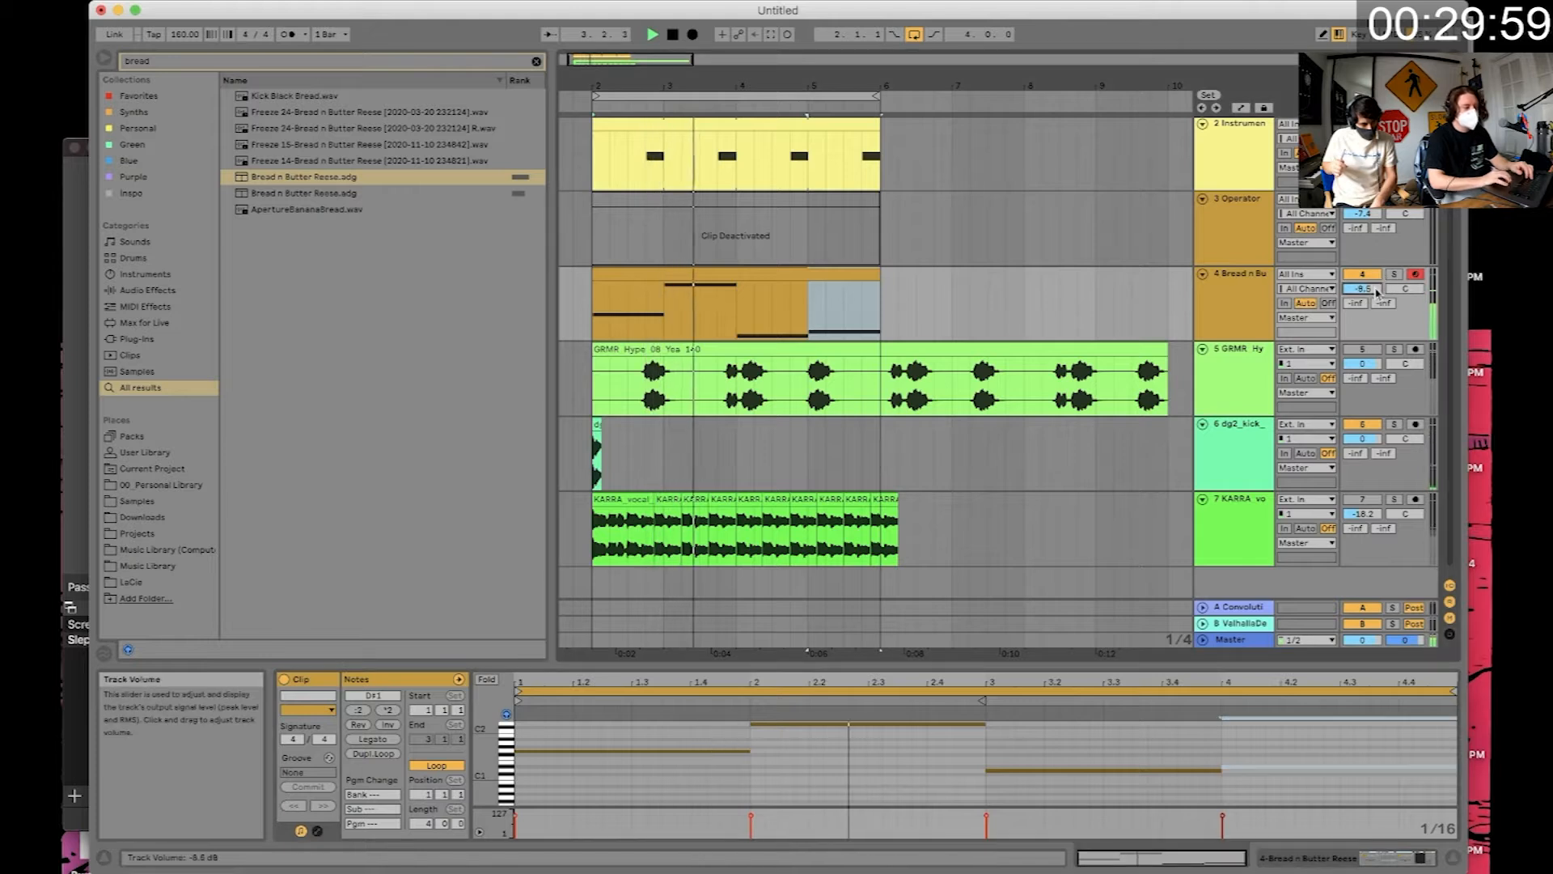
left_click(1364, 500)
left_click_drag(1364, 508, 1364, 518)
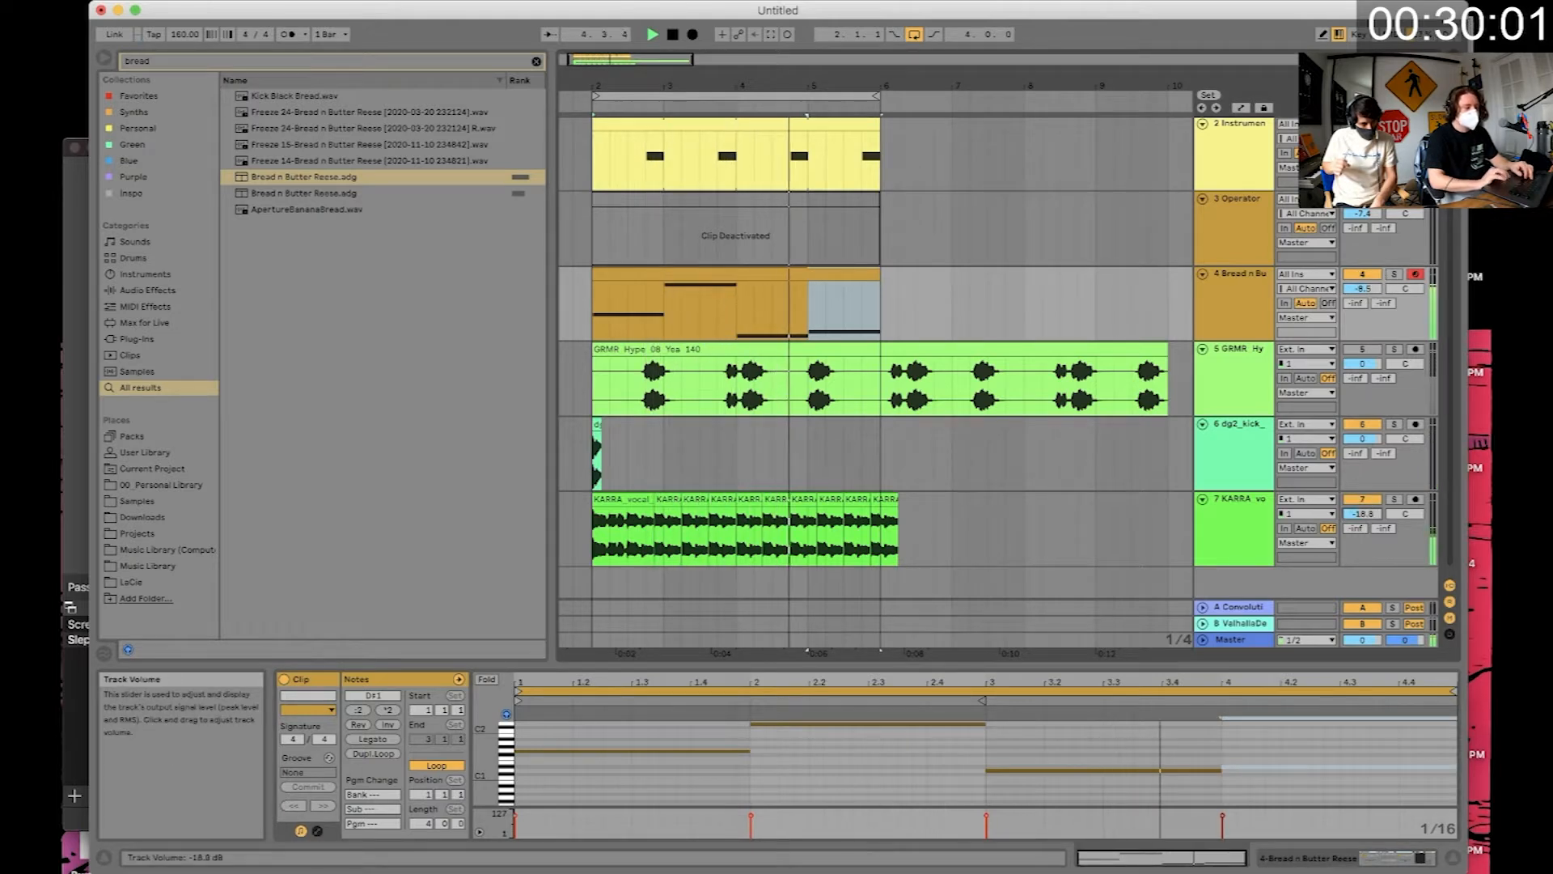
- Set the transposition of all the chopped KARRA vocal clips to 3 st
left_click_drag(934, 526, 592, 514)
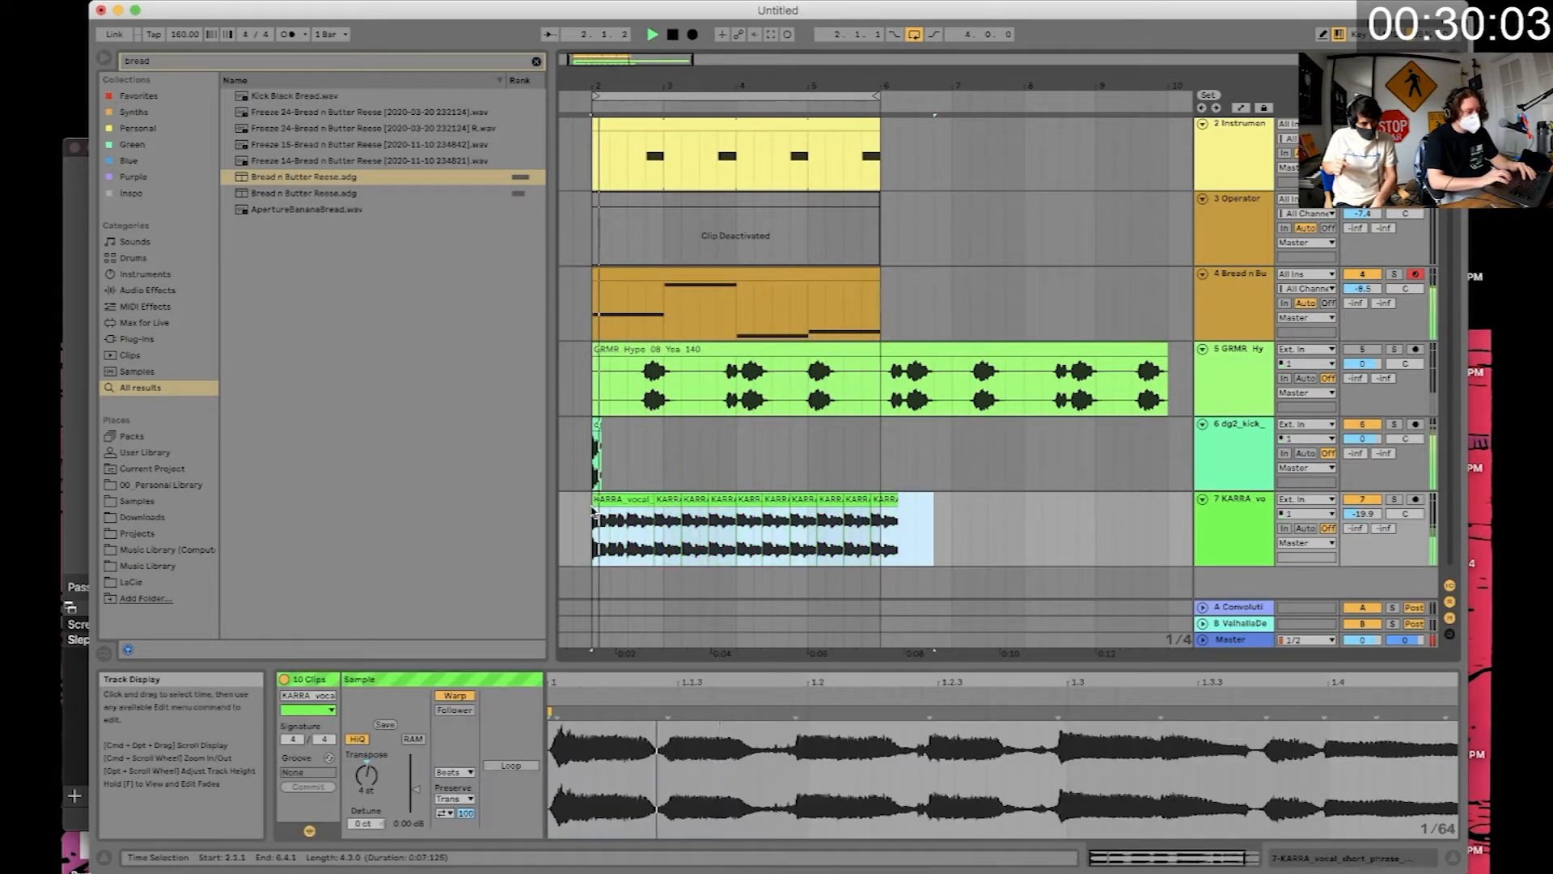
left_click(372, 789)
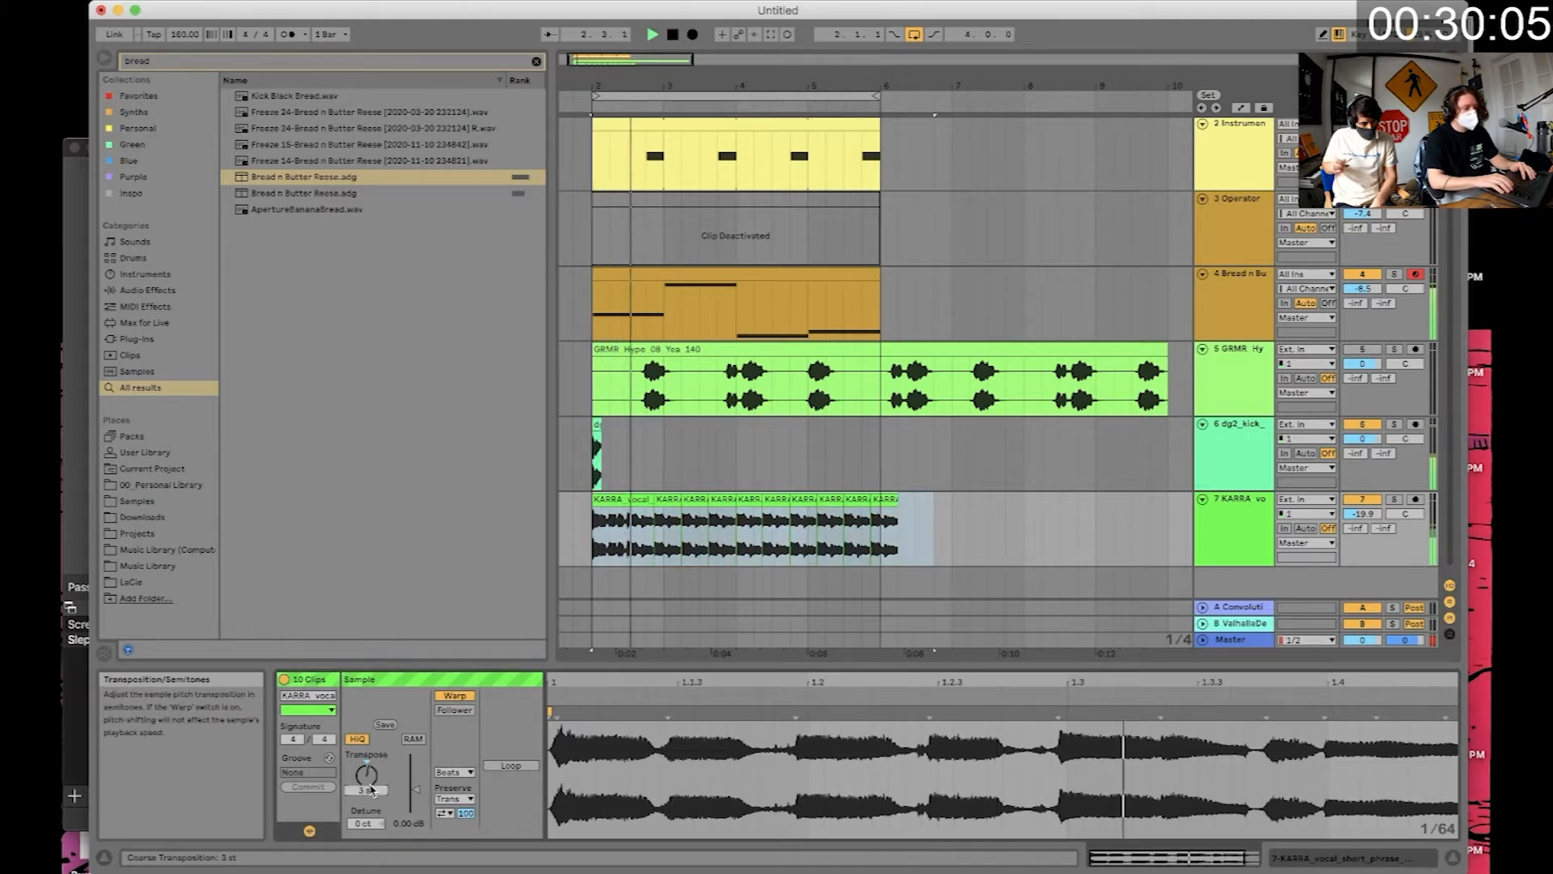
- Find the Delay effect in the browser and load it onto the KARRA vocal track
left_click(1237, 530)
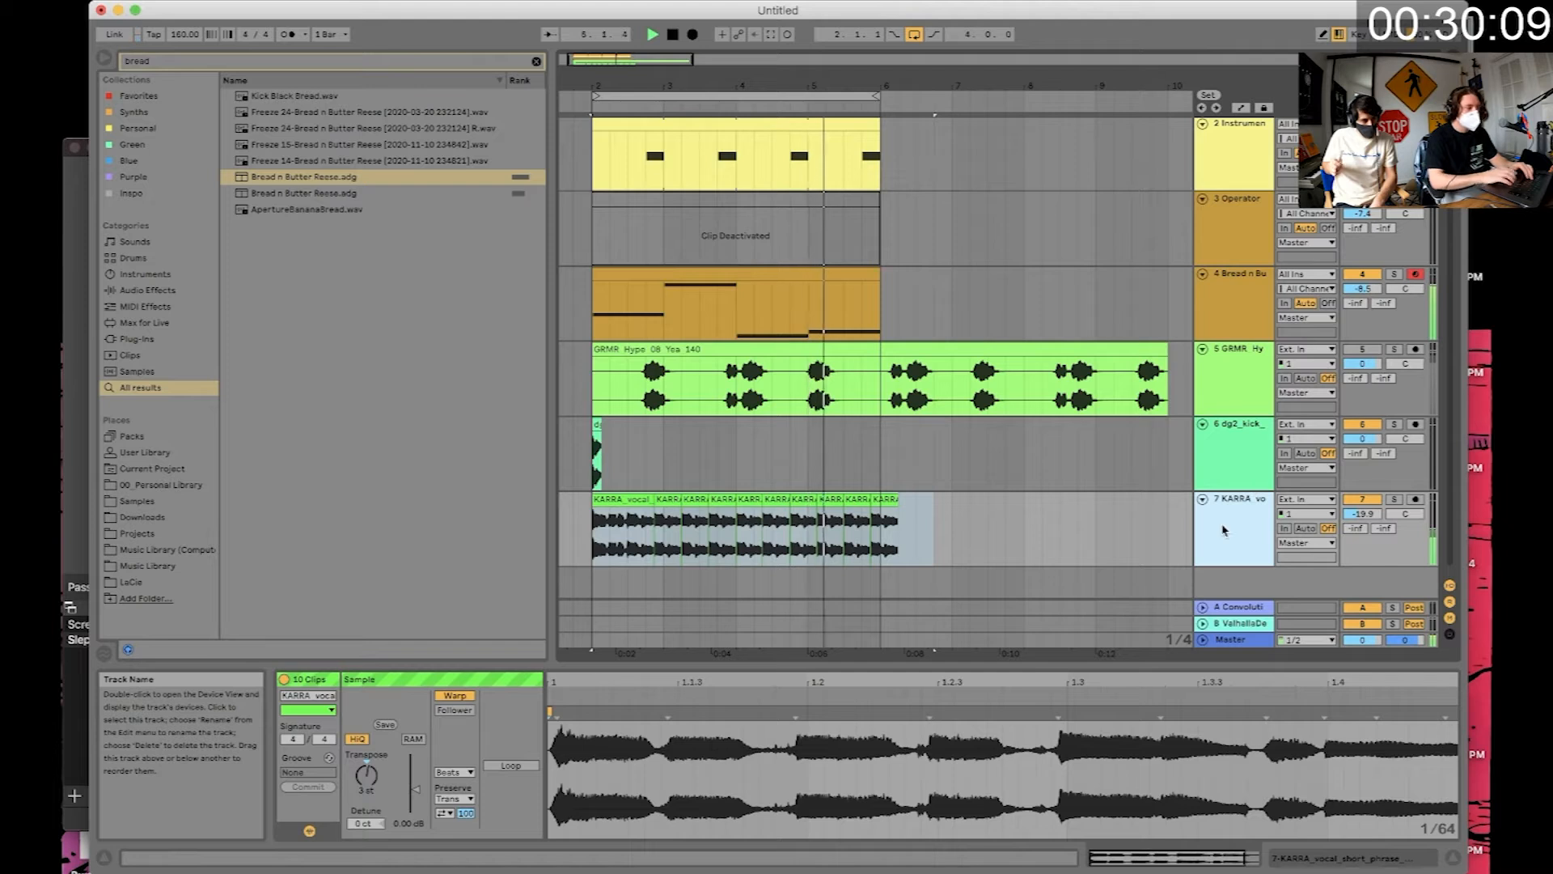
key("super+f")
type("delay")
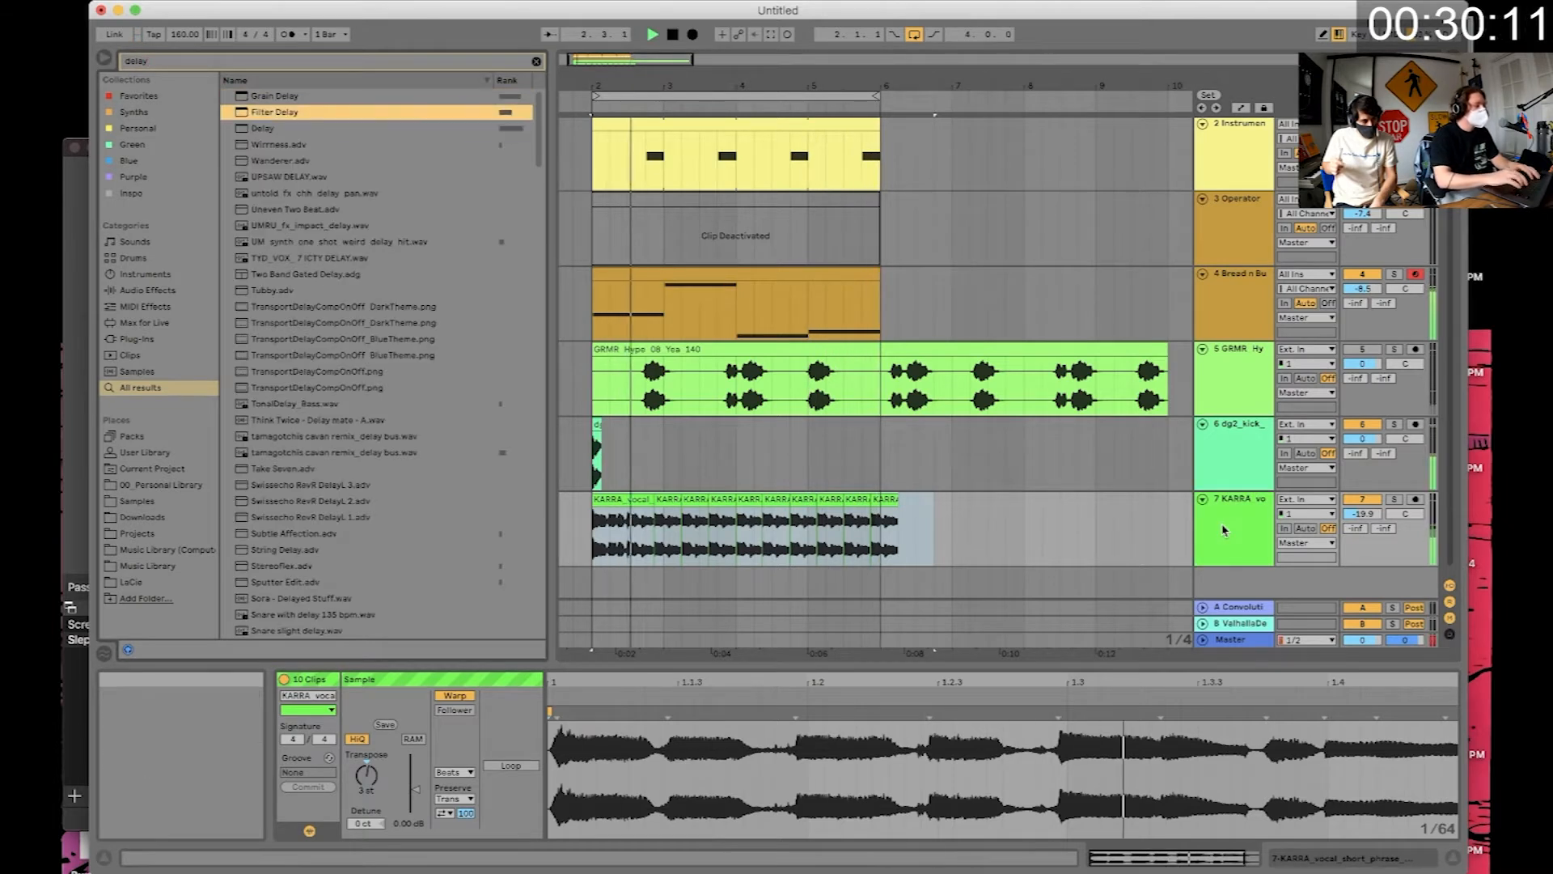
key("Return")
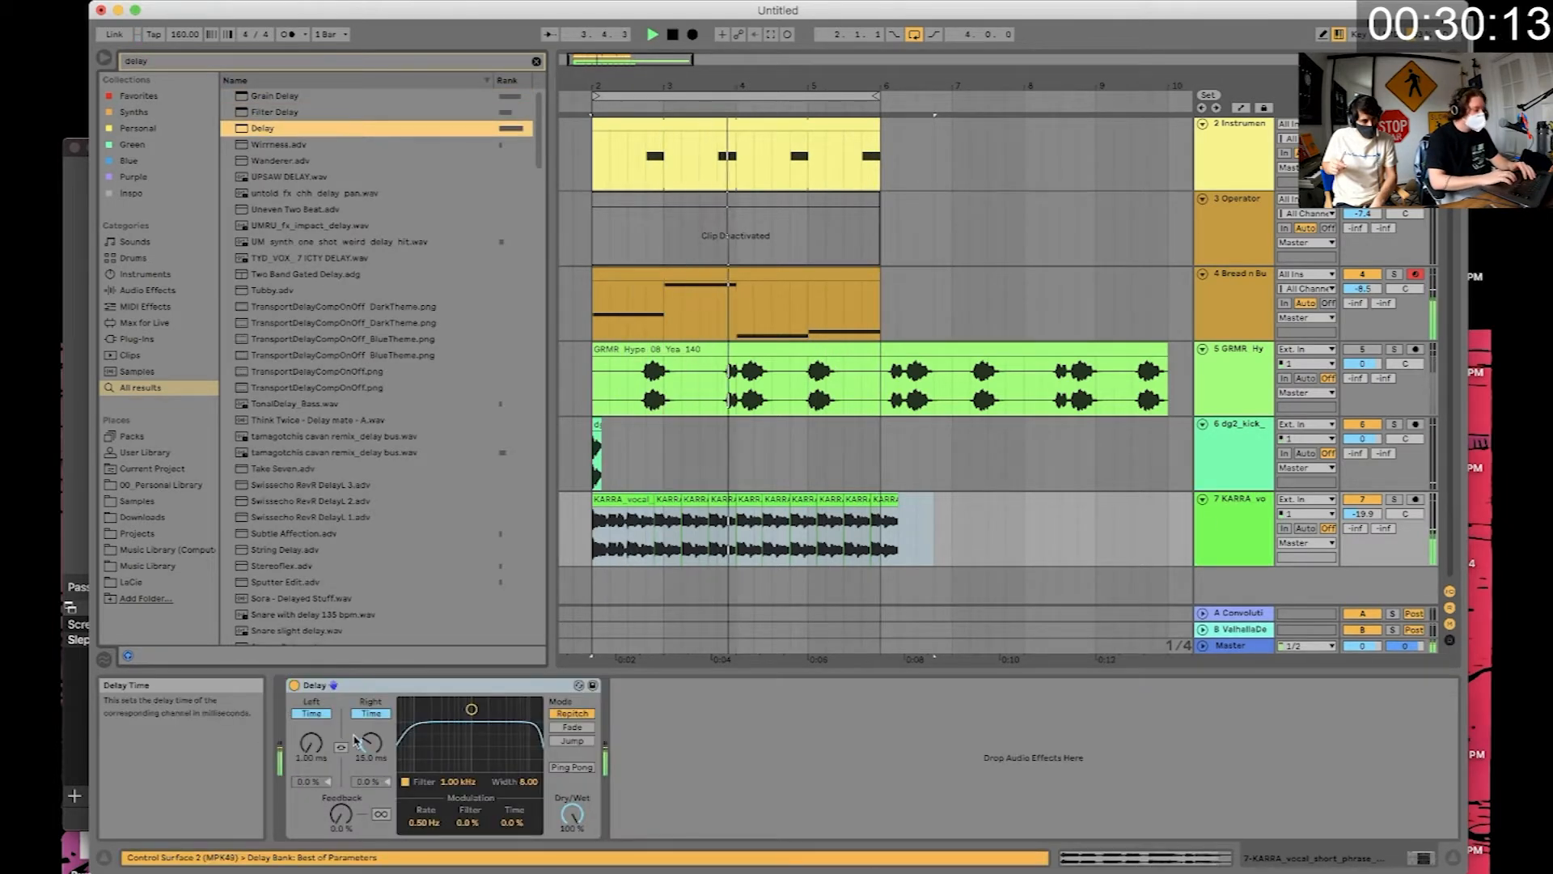
- Sync the Delay to the tempo with beat divisions of 4 for the left channel and 2 for the right, and set Dry/Wet to 35%
left_click(313, 714)
left_click(322, 727)
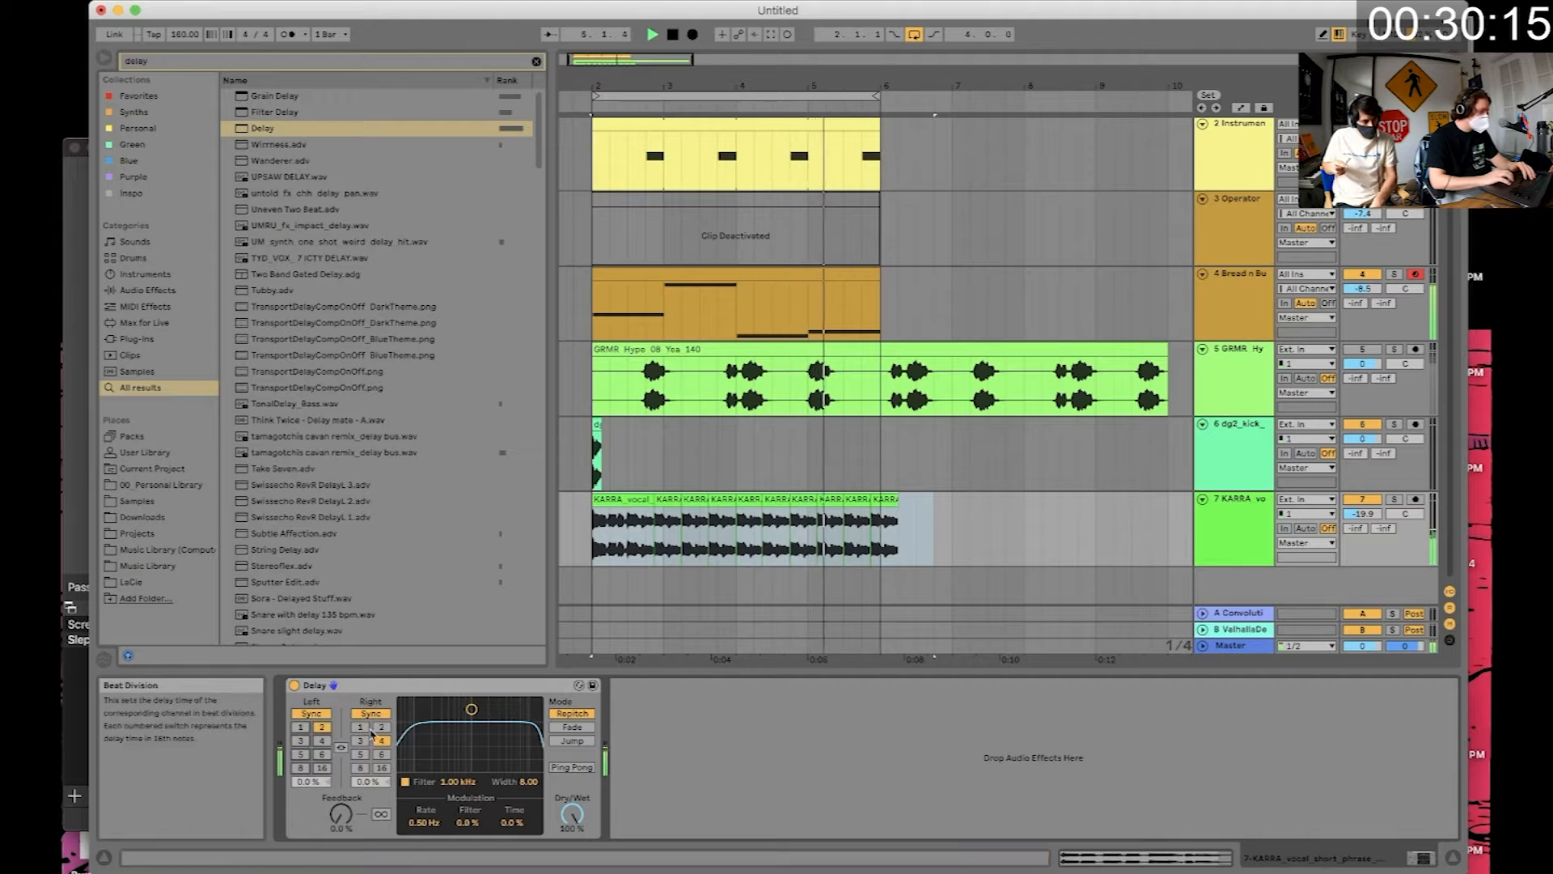
left_click(360, 727)
left_click(300, 741)
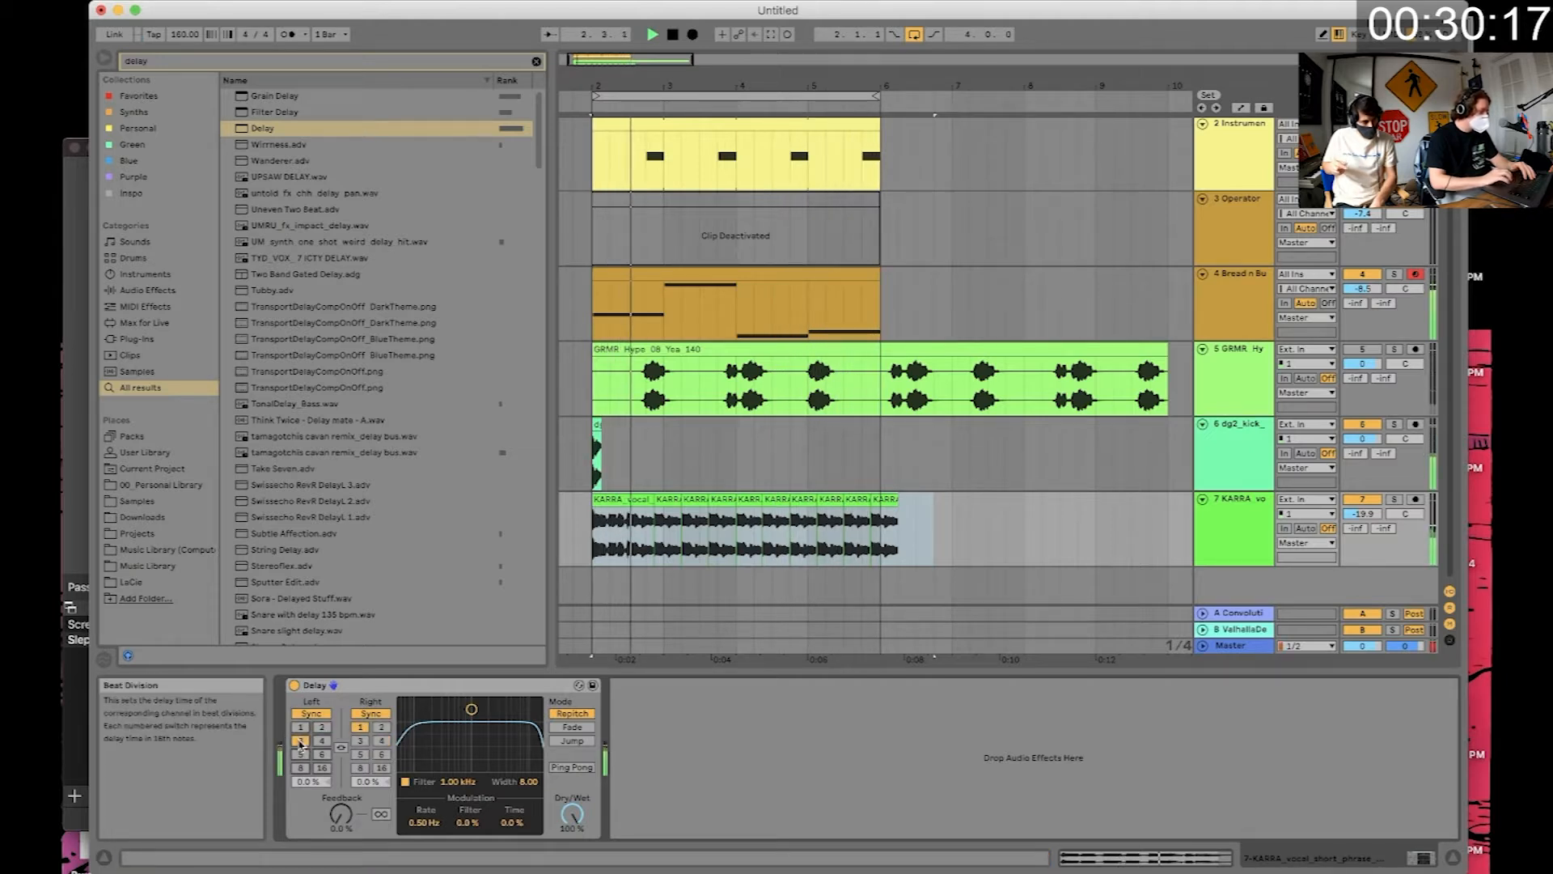
left_click(381, 728)
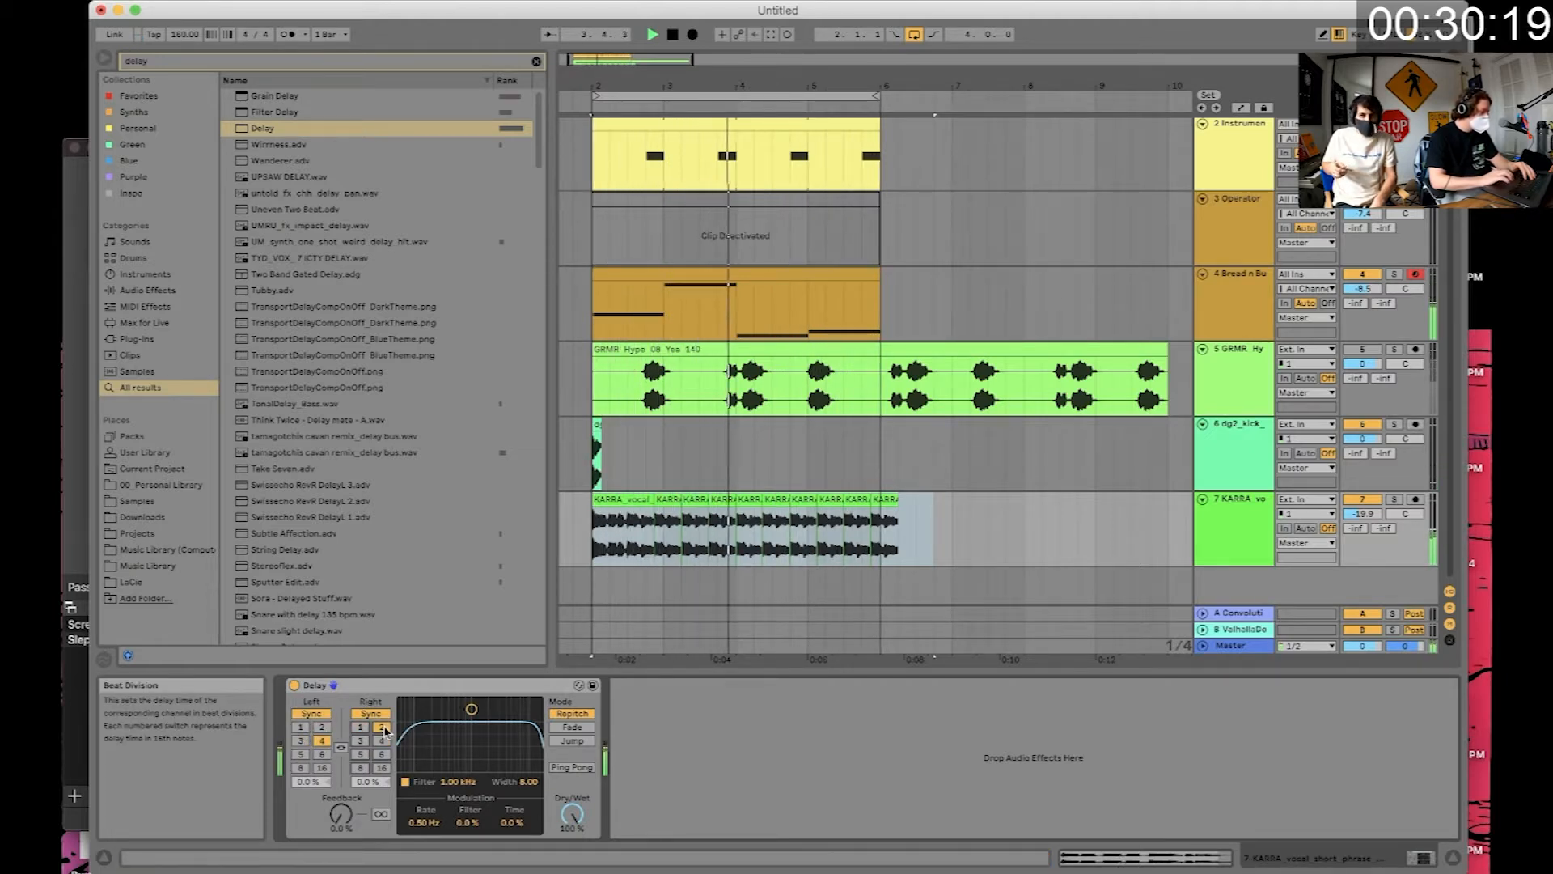
left_click_drag(572, 813, 571, 861)
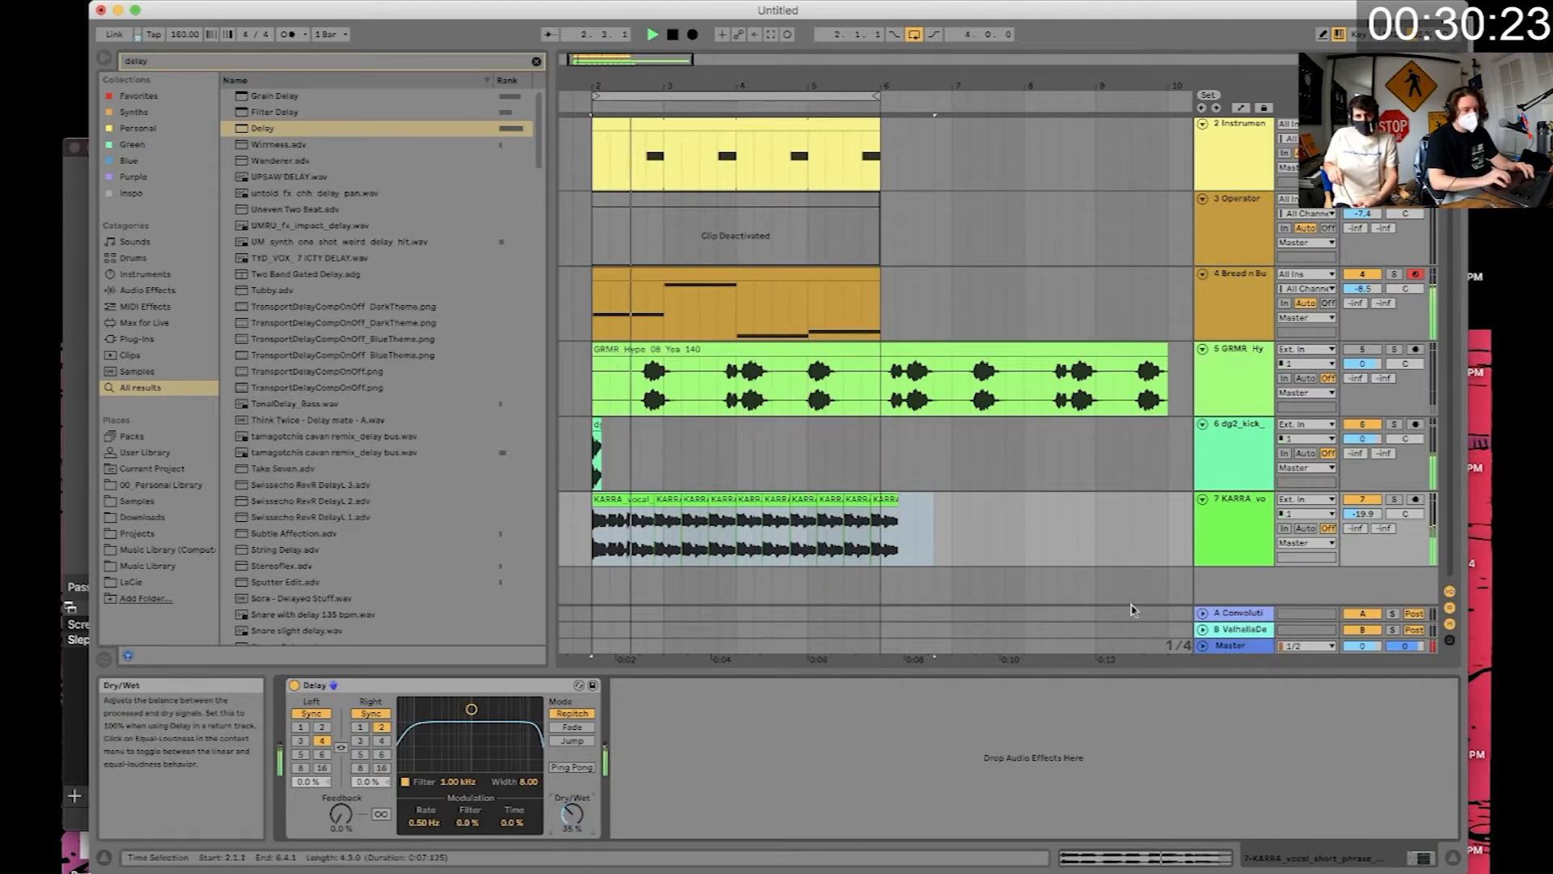
- Search the browser for the Valhalla Supermassive plug-in
key("super+f")
type("valhalla su")
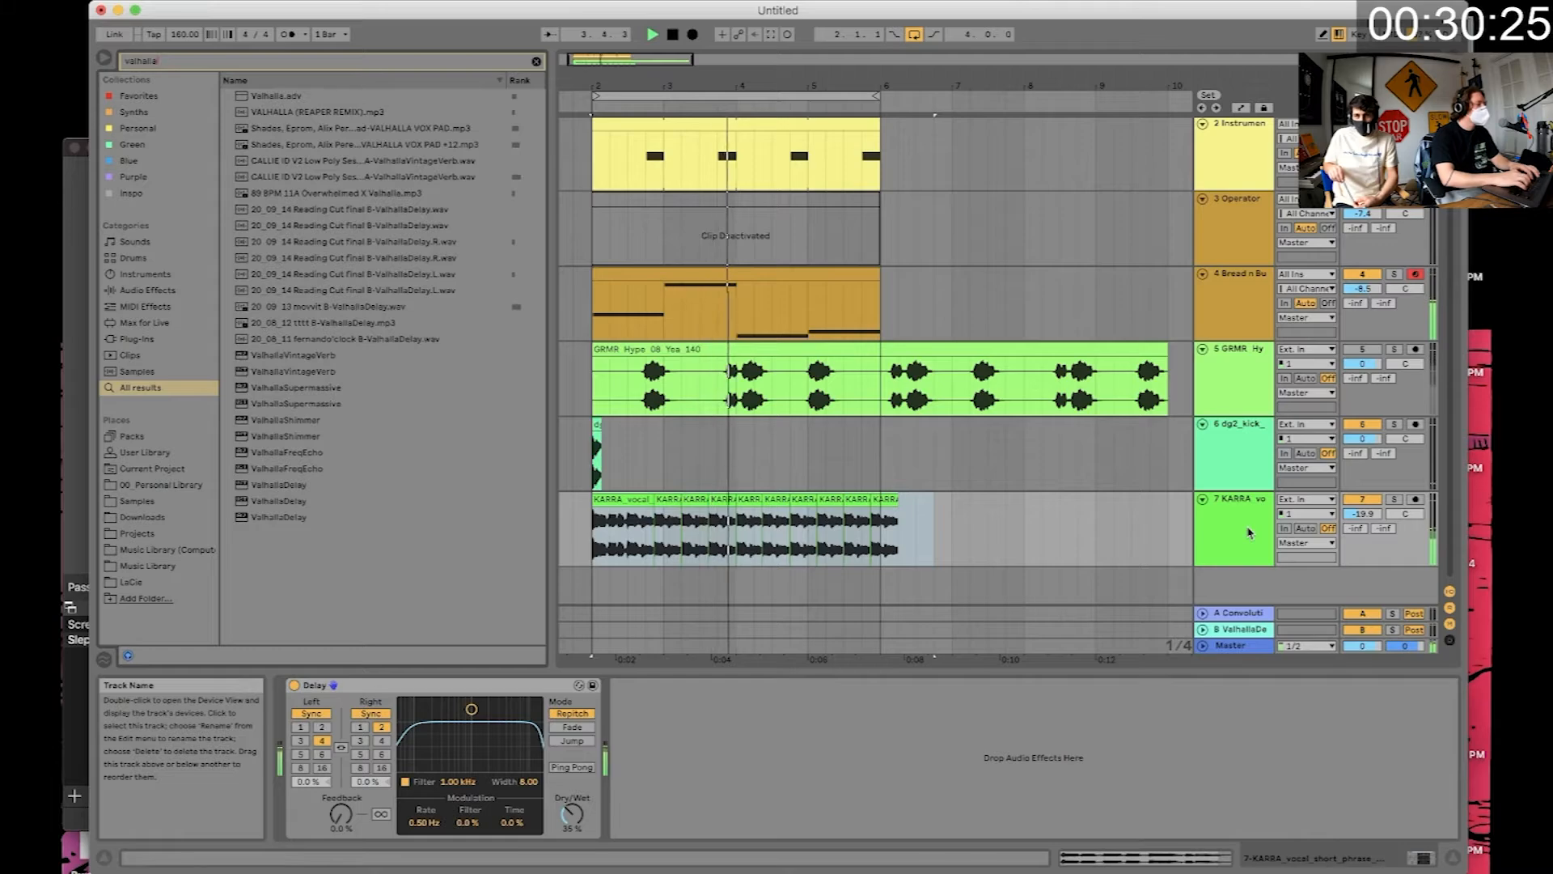
type("permassive")
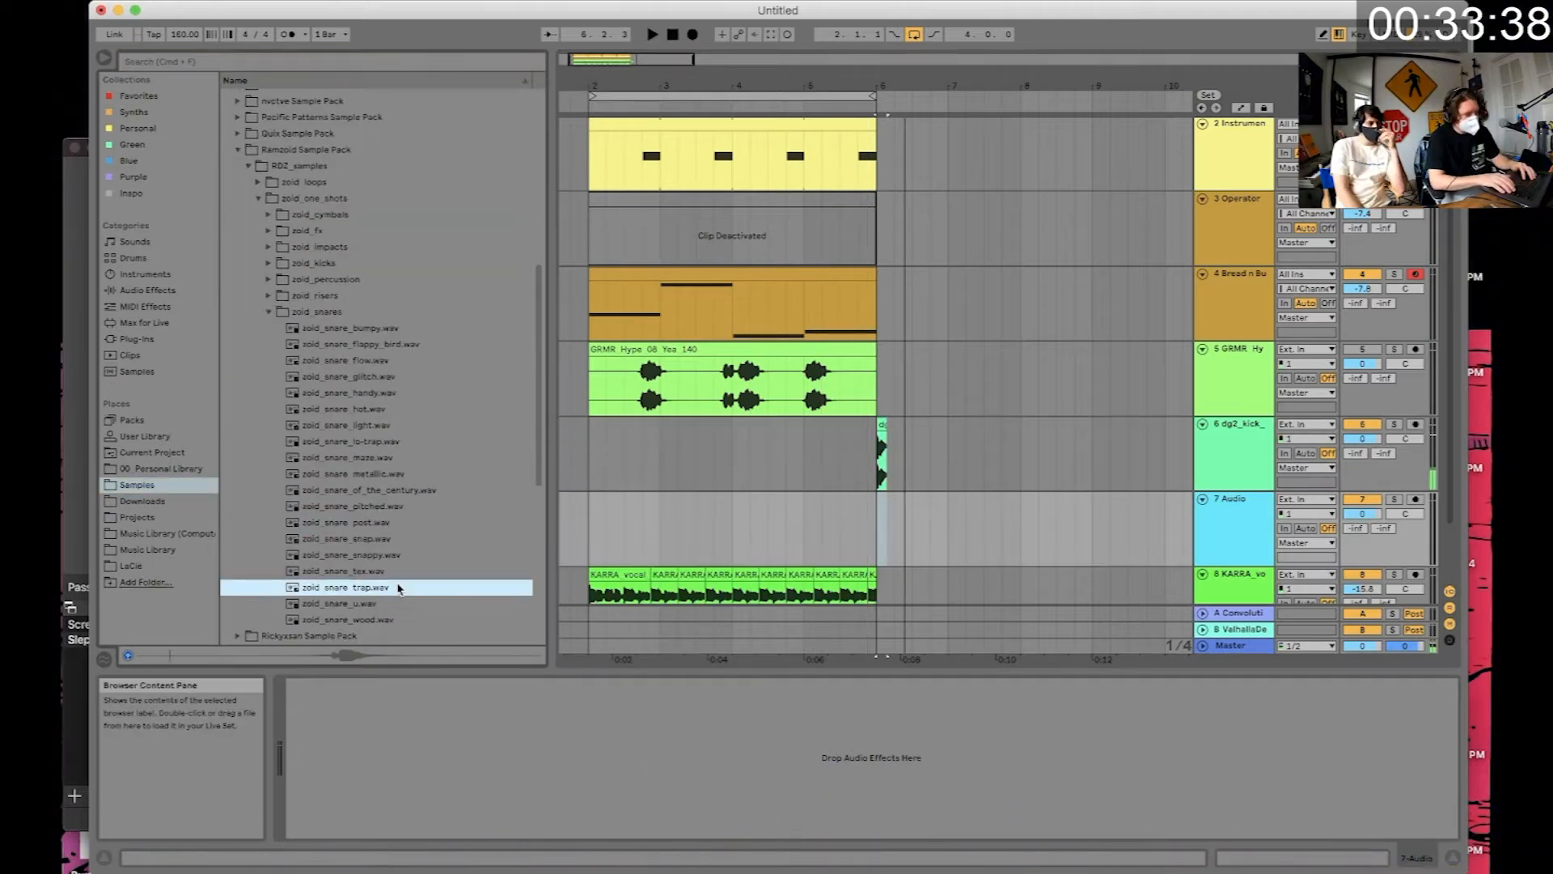
- Audition the snare one-shots in the zoid_snares folder, going from zoid_snare_trap.wav back to zoid_snare_flappy_bird.wav
key("Up")
key("Up")
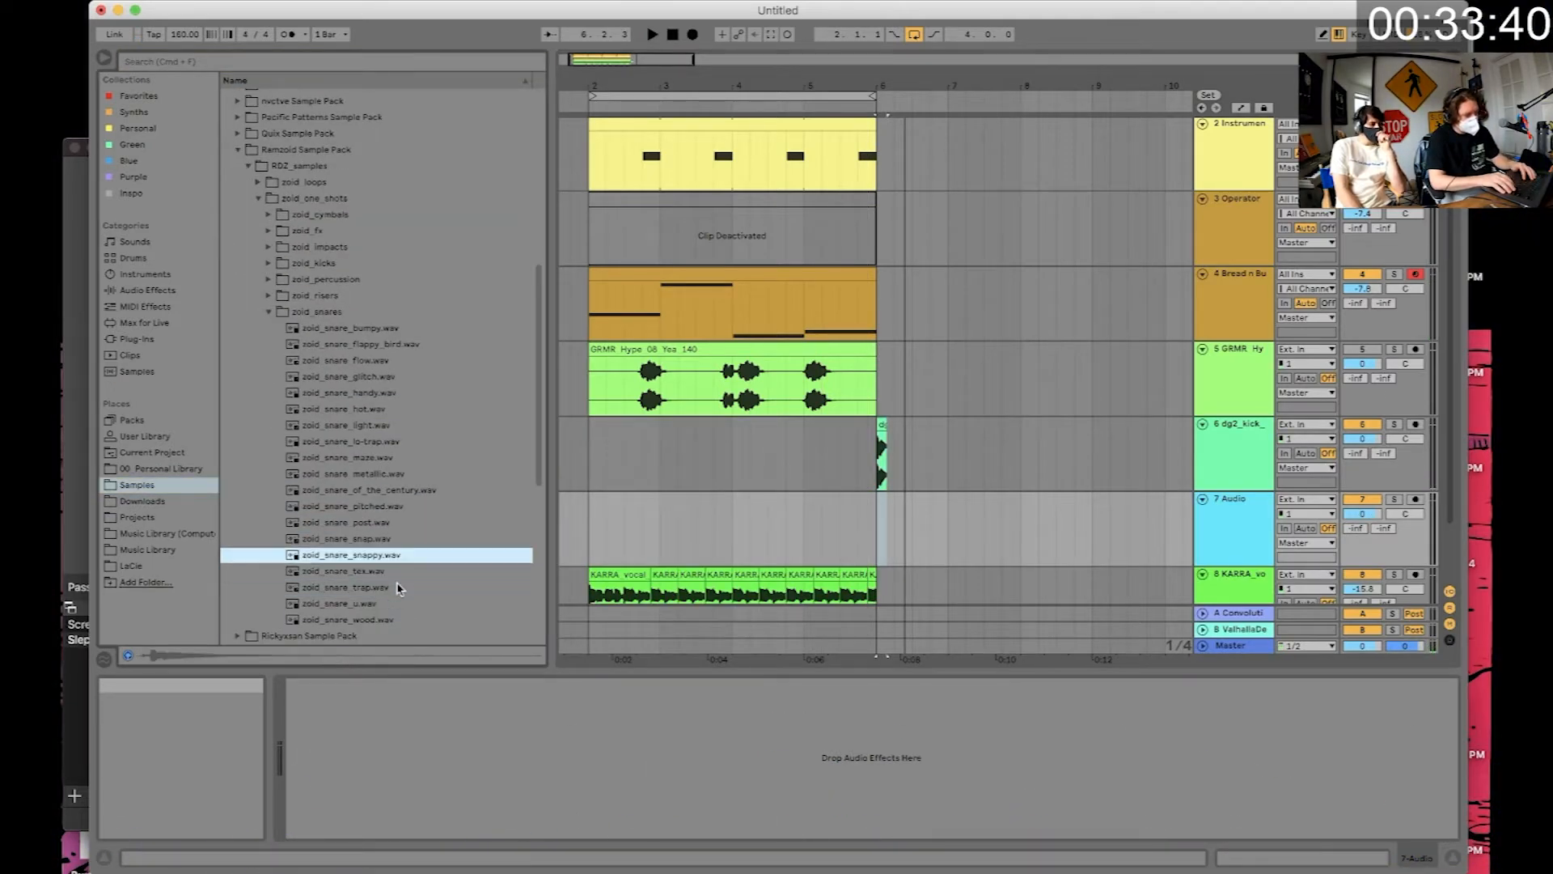
key("Up")
key("Up")
key("Up")
key("Up")
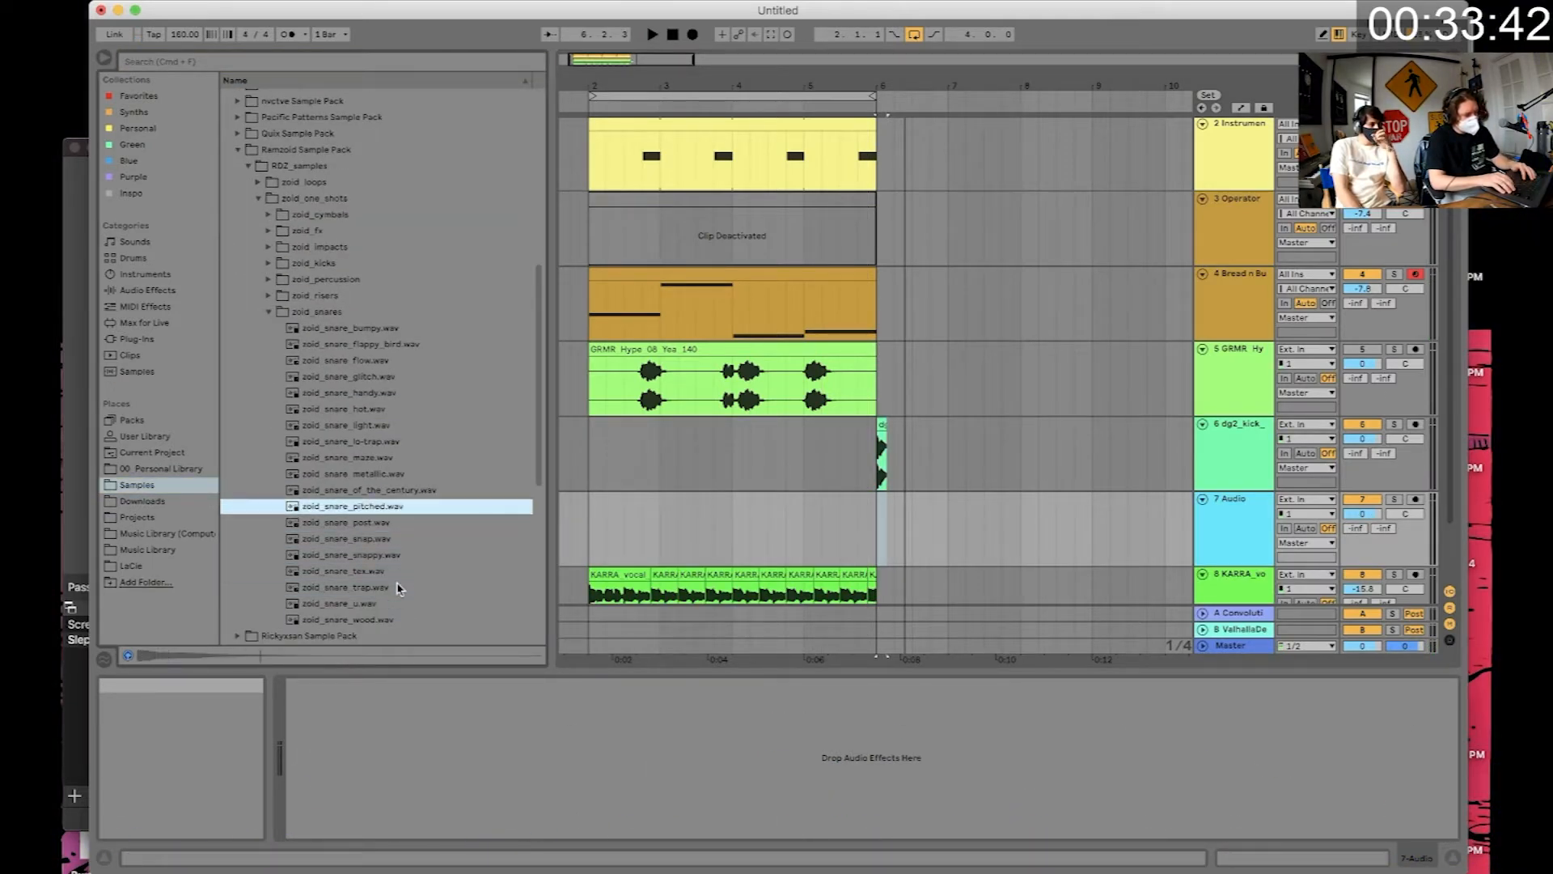
key("Up")
key("Up")
key("Up")
key("Up")
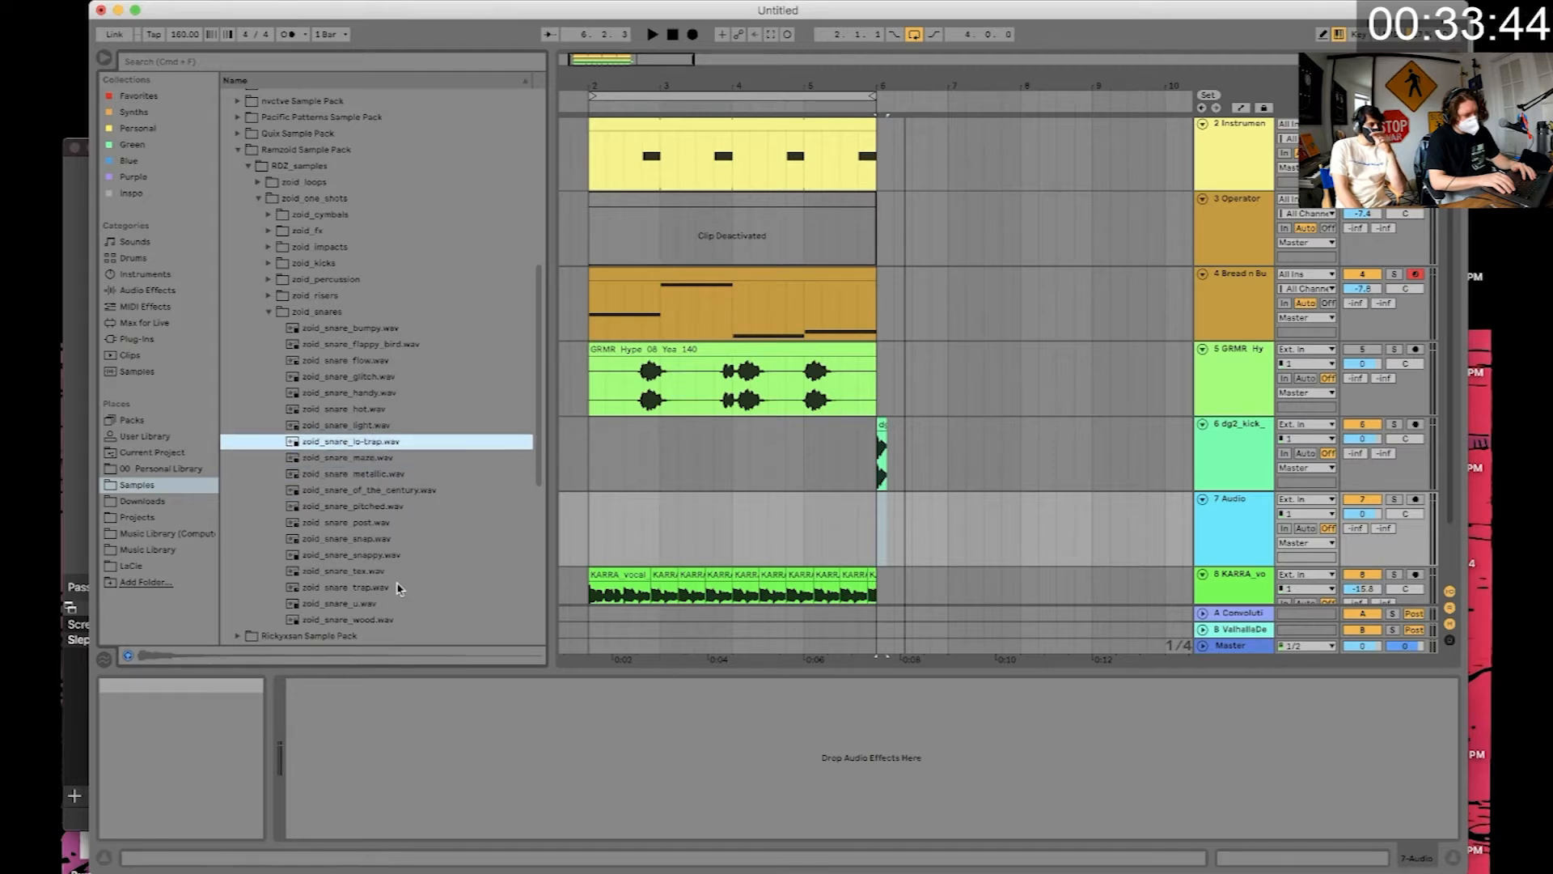
key("Up")
key("Up")
key("Up")
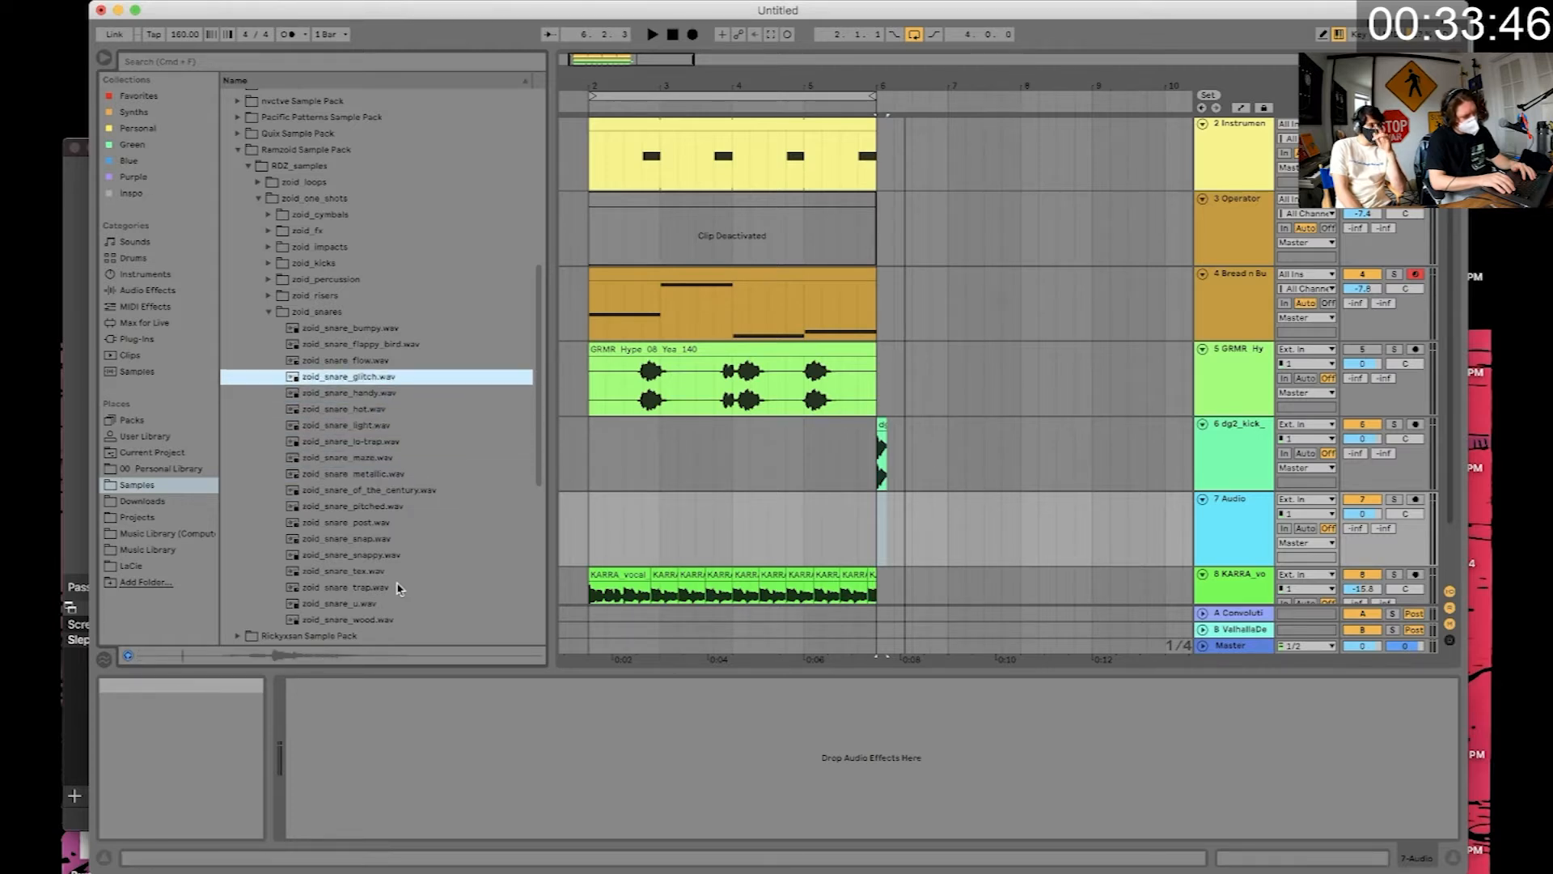
key("Up")
key("Up")
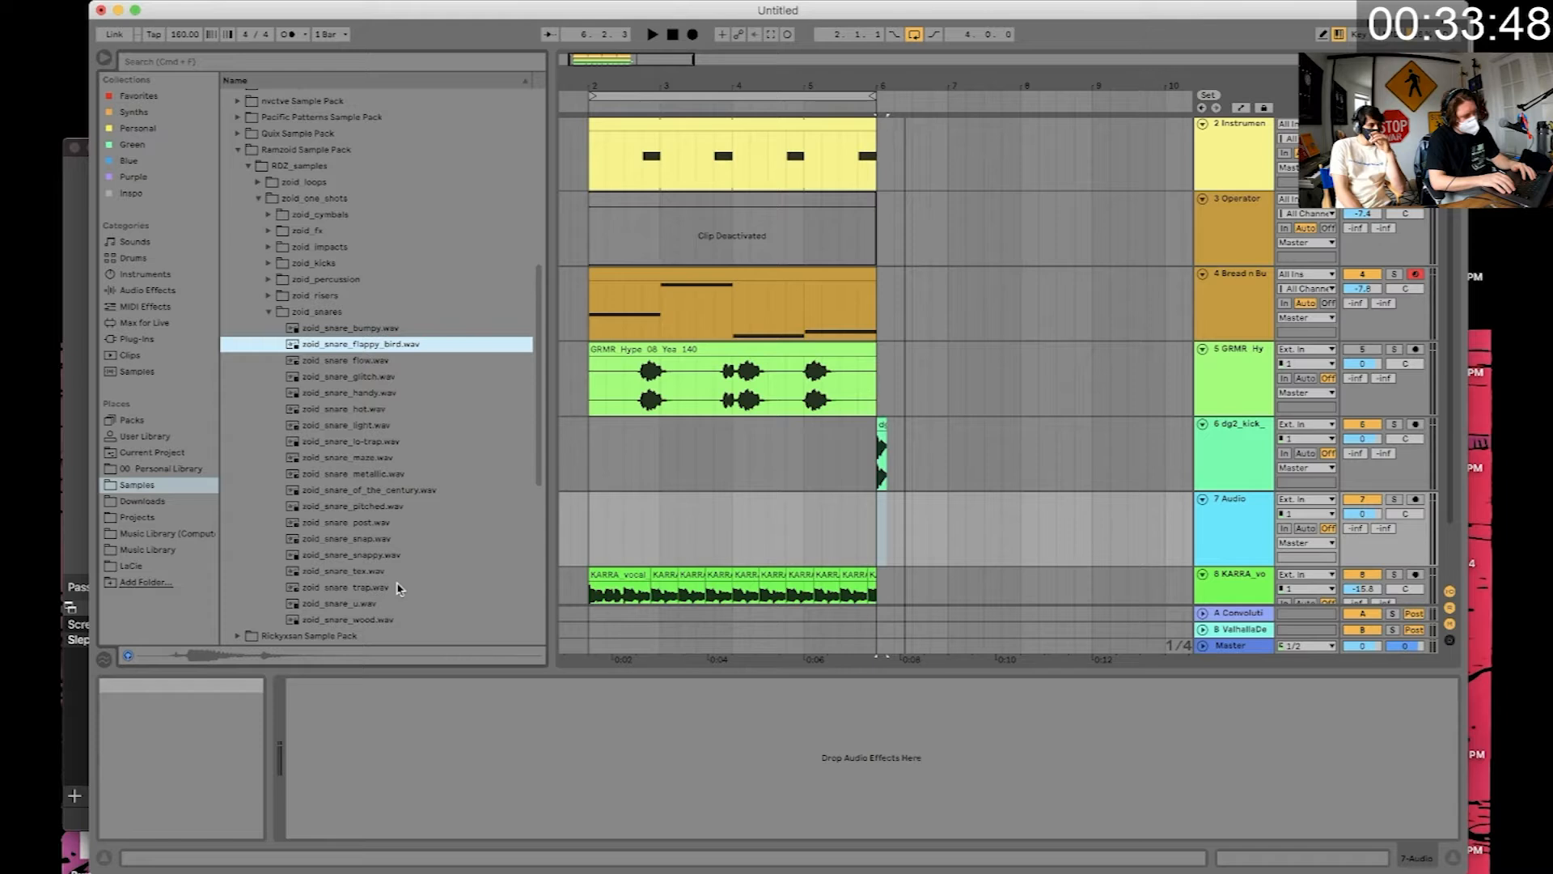
- Insert a MIDI track after the empty audio track and load zoid_snare_flappy_bird.wav into it as a Simpler
key("super+shift+t")
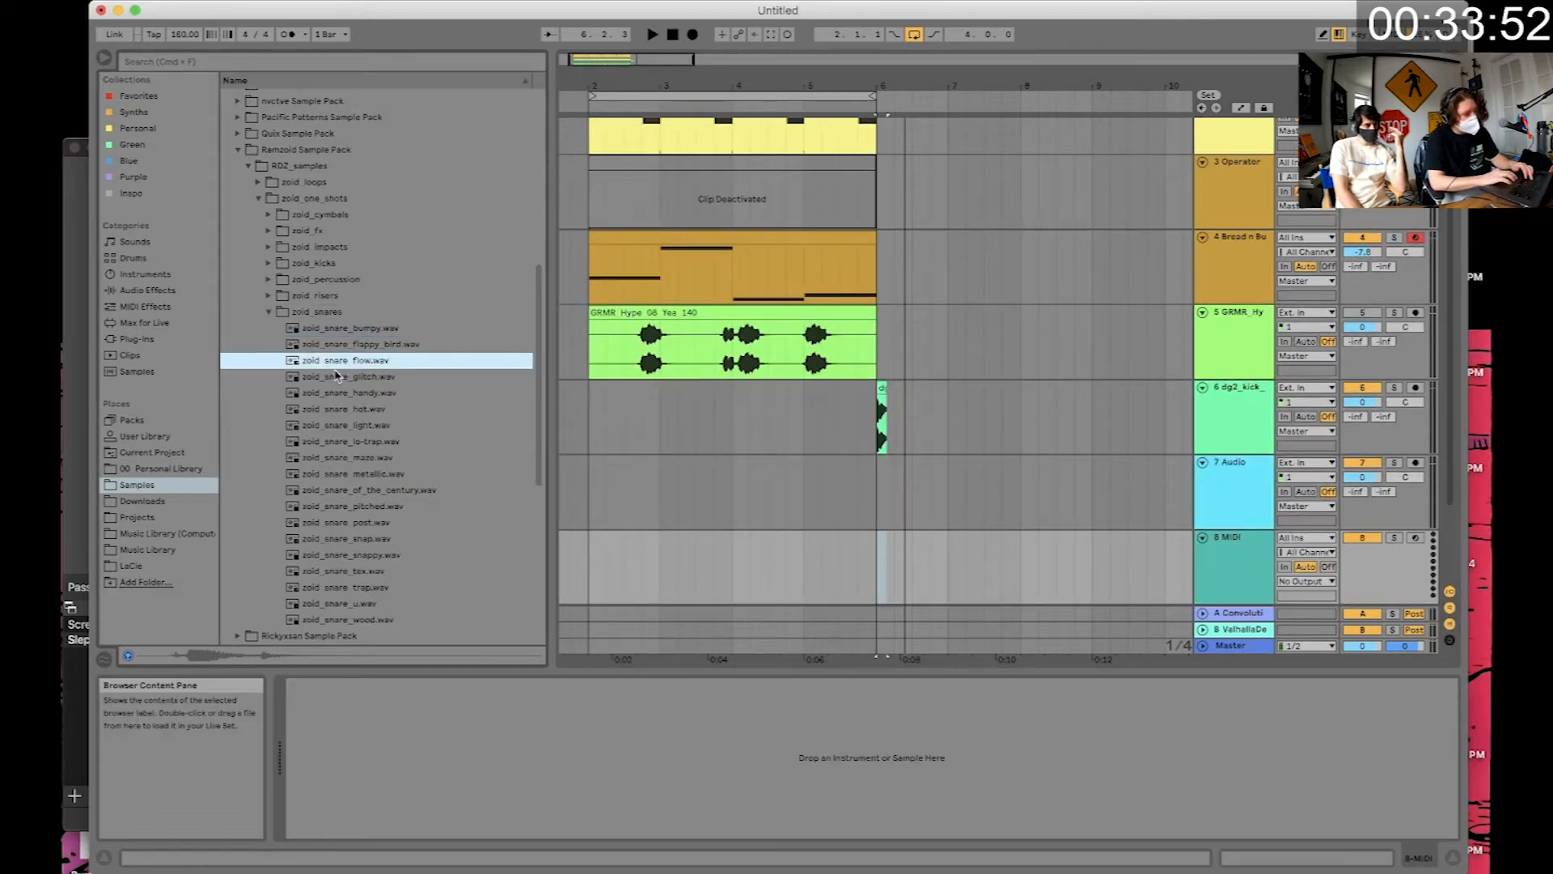
left_click(330, 344)
left_click_drag(512, 764, 513, 765)
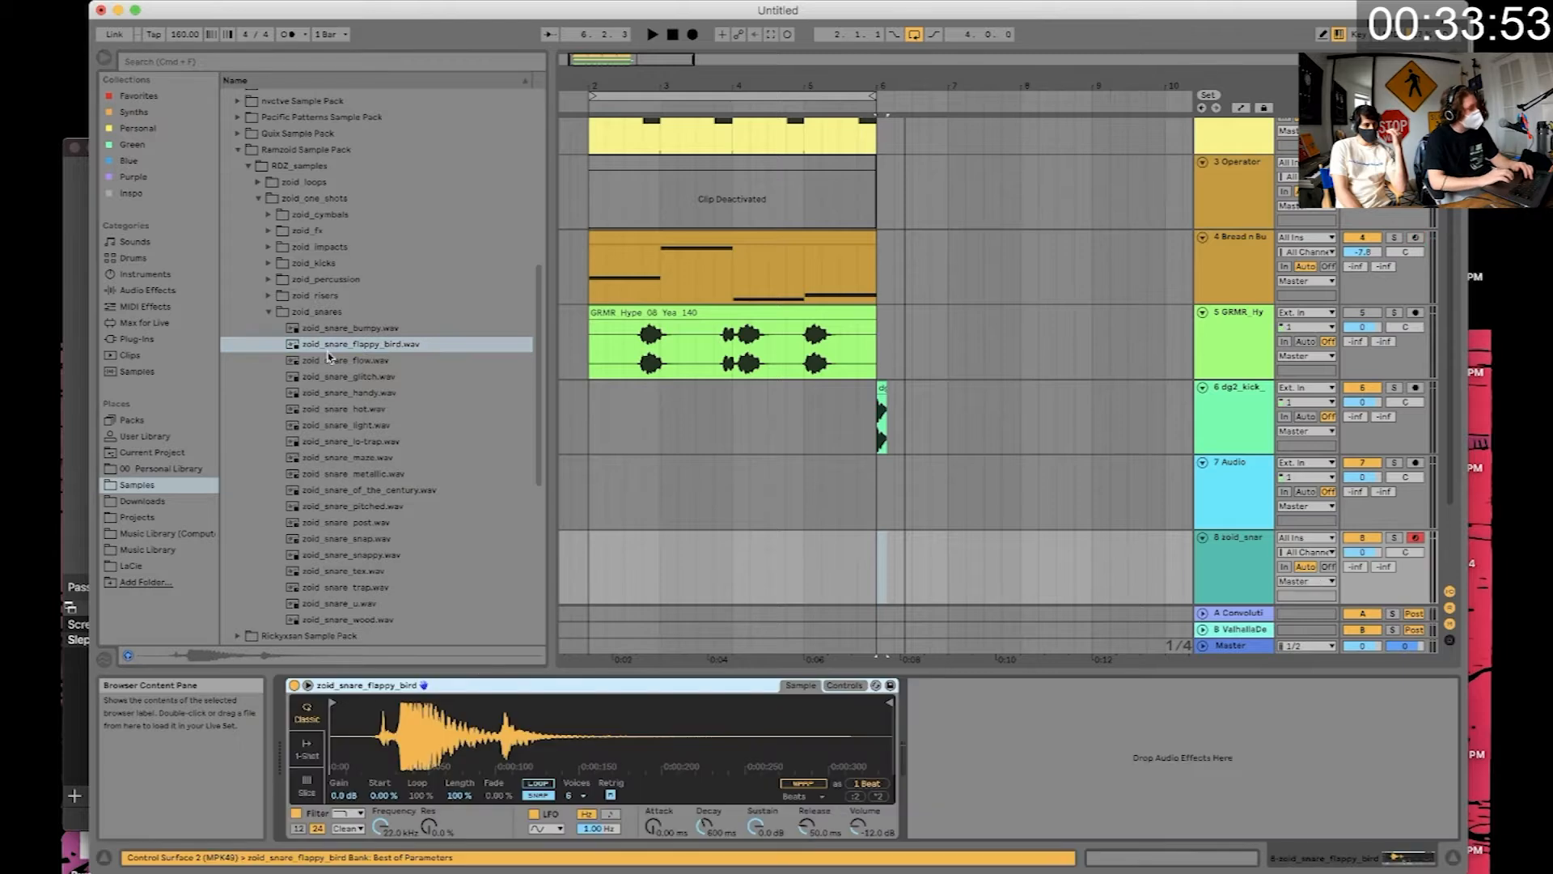
- Collapse the zoid_snares and zoid_one_shots folders and look through the sample packs listed below, including Space Gang Sample Packs
left_click(268, 311)
key("Left")
key("Left")
key("Left")
key("Left")
key("Left")
key("Down")
key("Down")
key("Down")
key("Down")
key("Down")
key("Down")
key("Down")
key("Down")
key("Down")
key("Down")
key("Down")
key("Down")
key("Down")
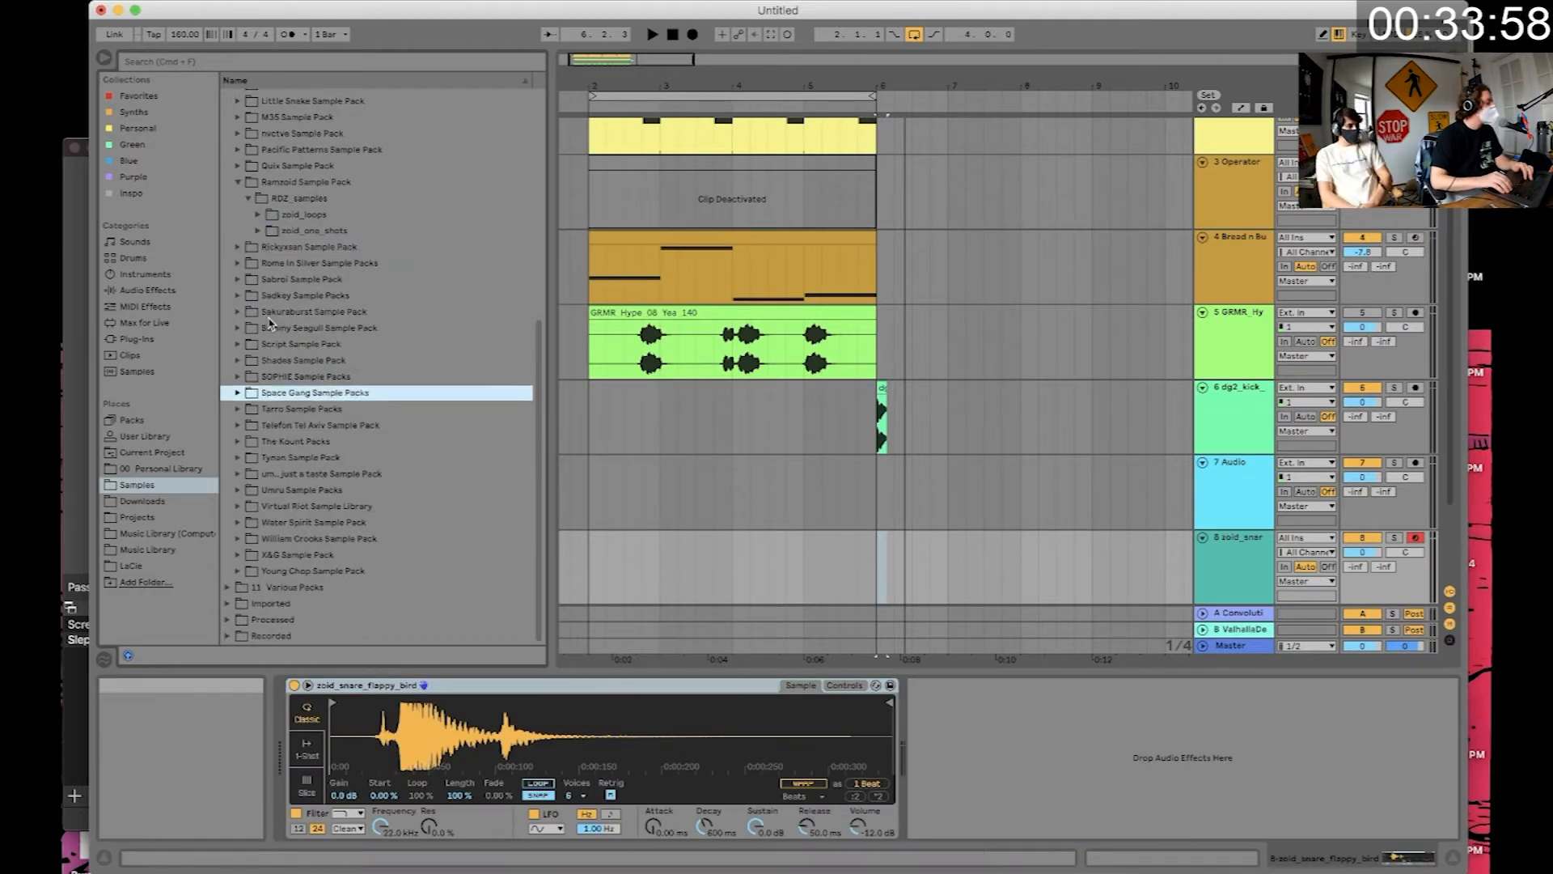
key("Right")
key("Down")
key("Down")
key("Up")
key("Up")
key("Left")
key("Down")
key("Down")
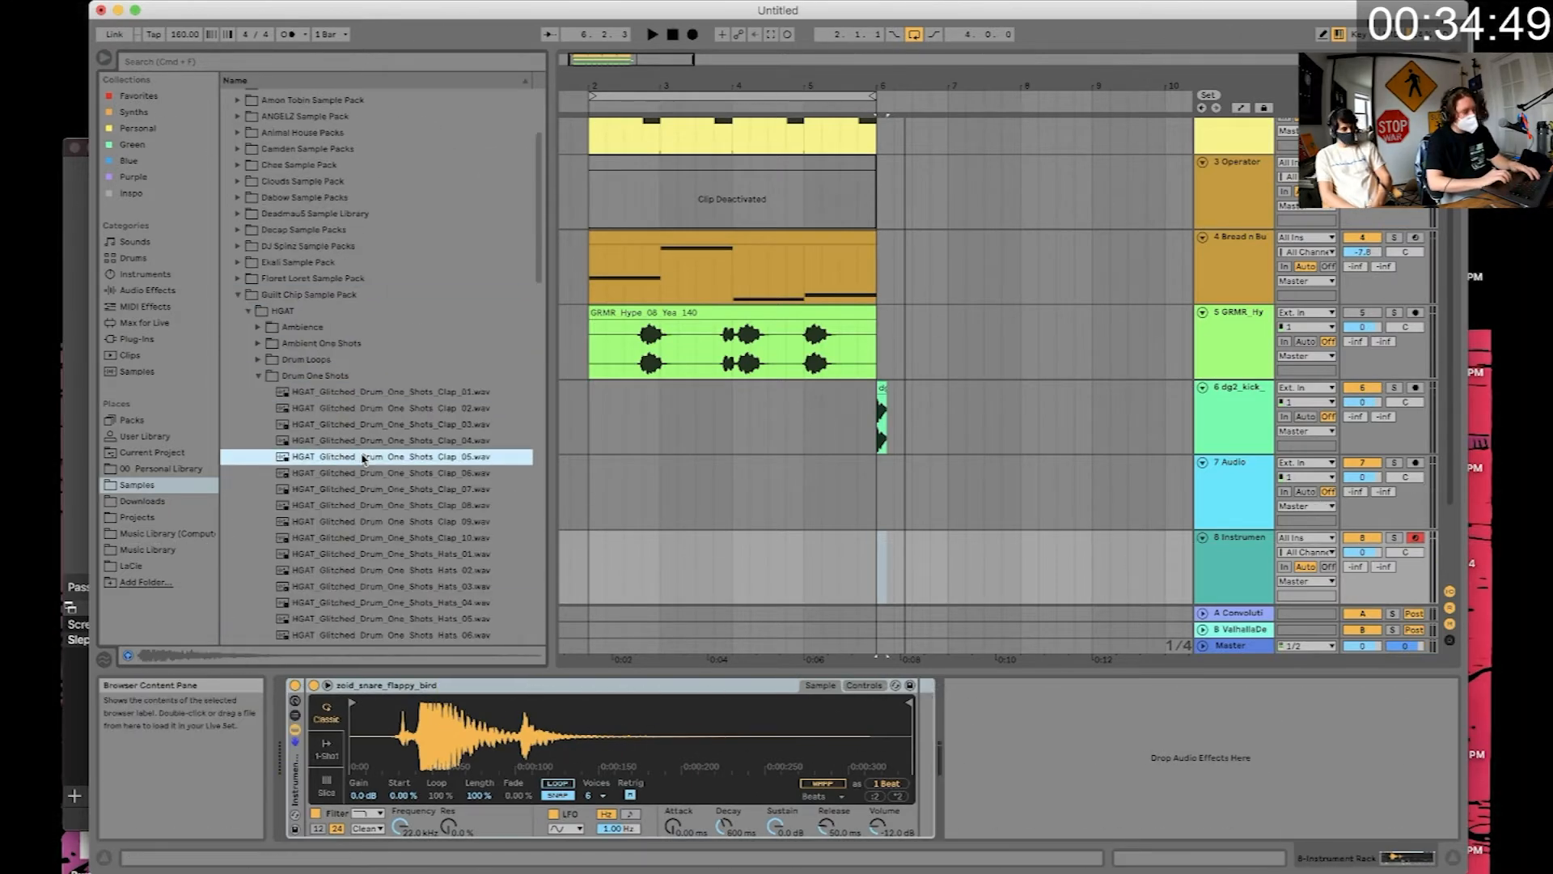
- Audition the glitched claps 05 and 06, then add HGAT_Glitched_Drum_One_Shots_Clap_05.wav as a second chain in the snare's Instrument Rack
left_click(368, 476)
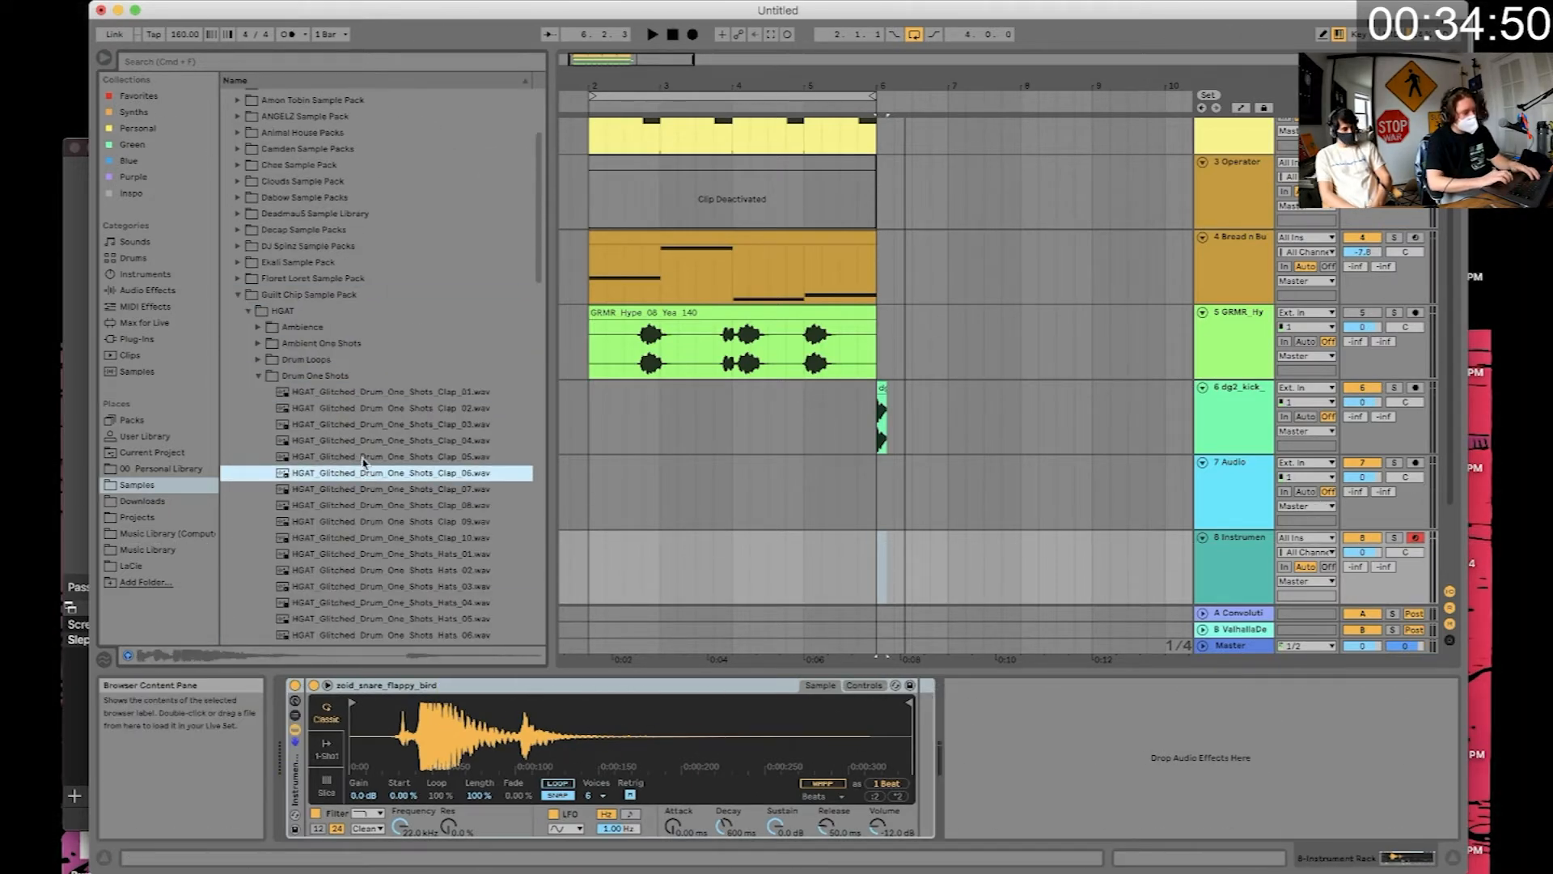
left_click(364, 456)
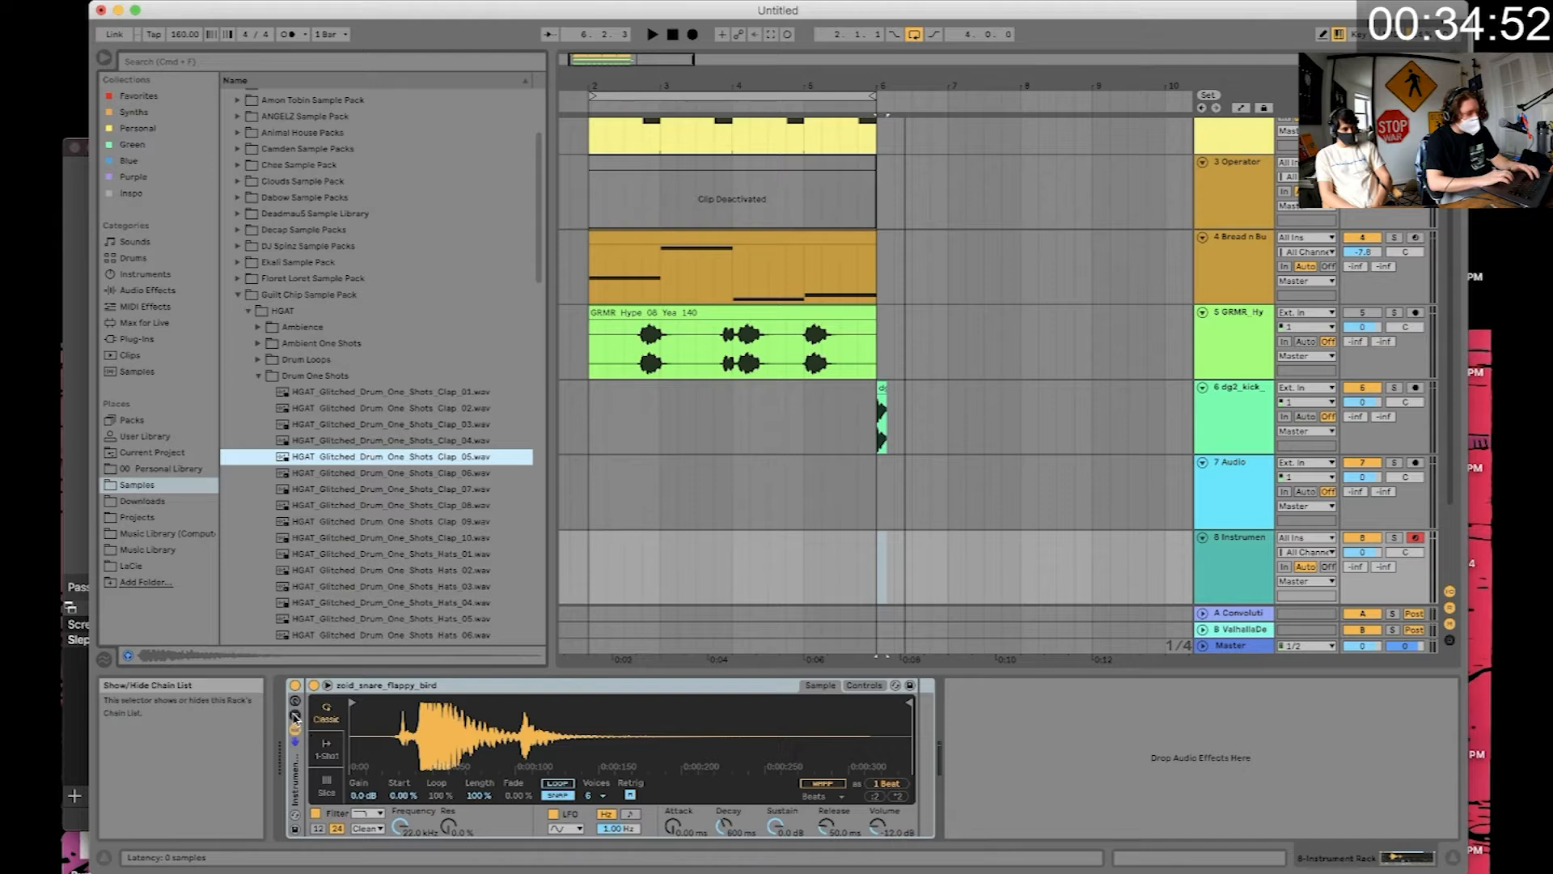
key("super+g")
left_click_drag(348, 765, 351, 768)
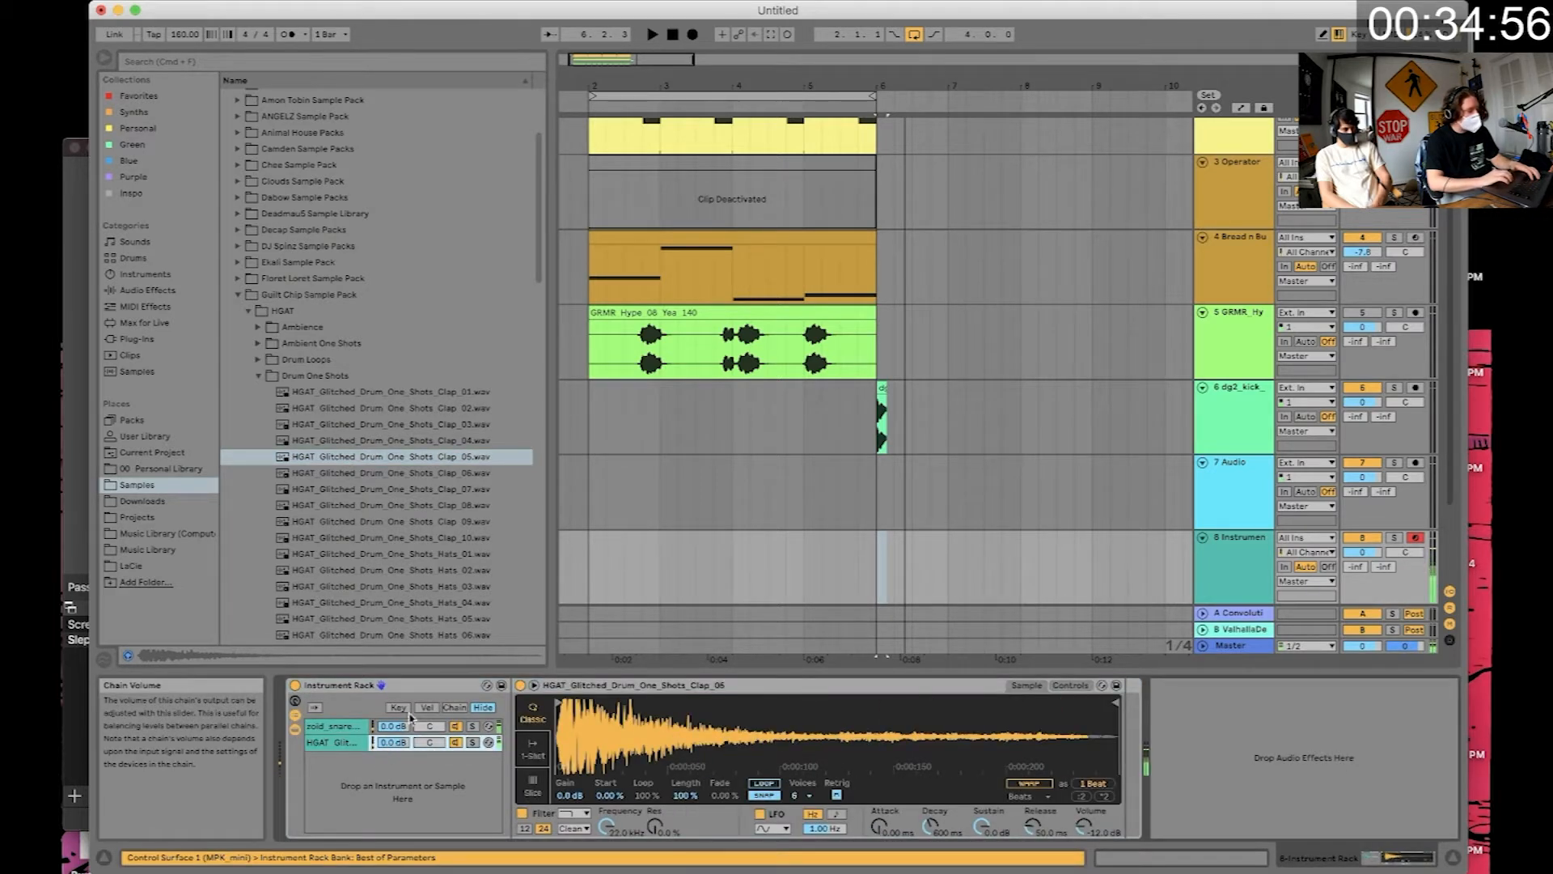
- Toggle the clap and snare chains of the Instrument Rack to compare the two layers
left_click(346, 742)
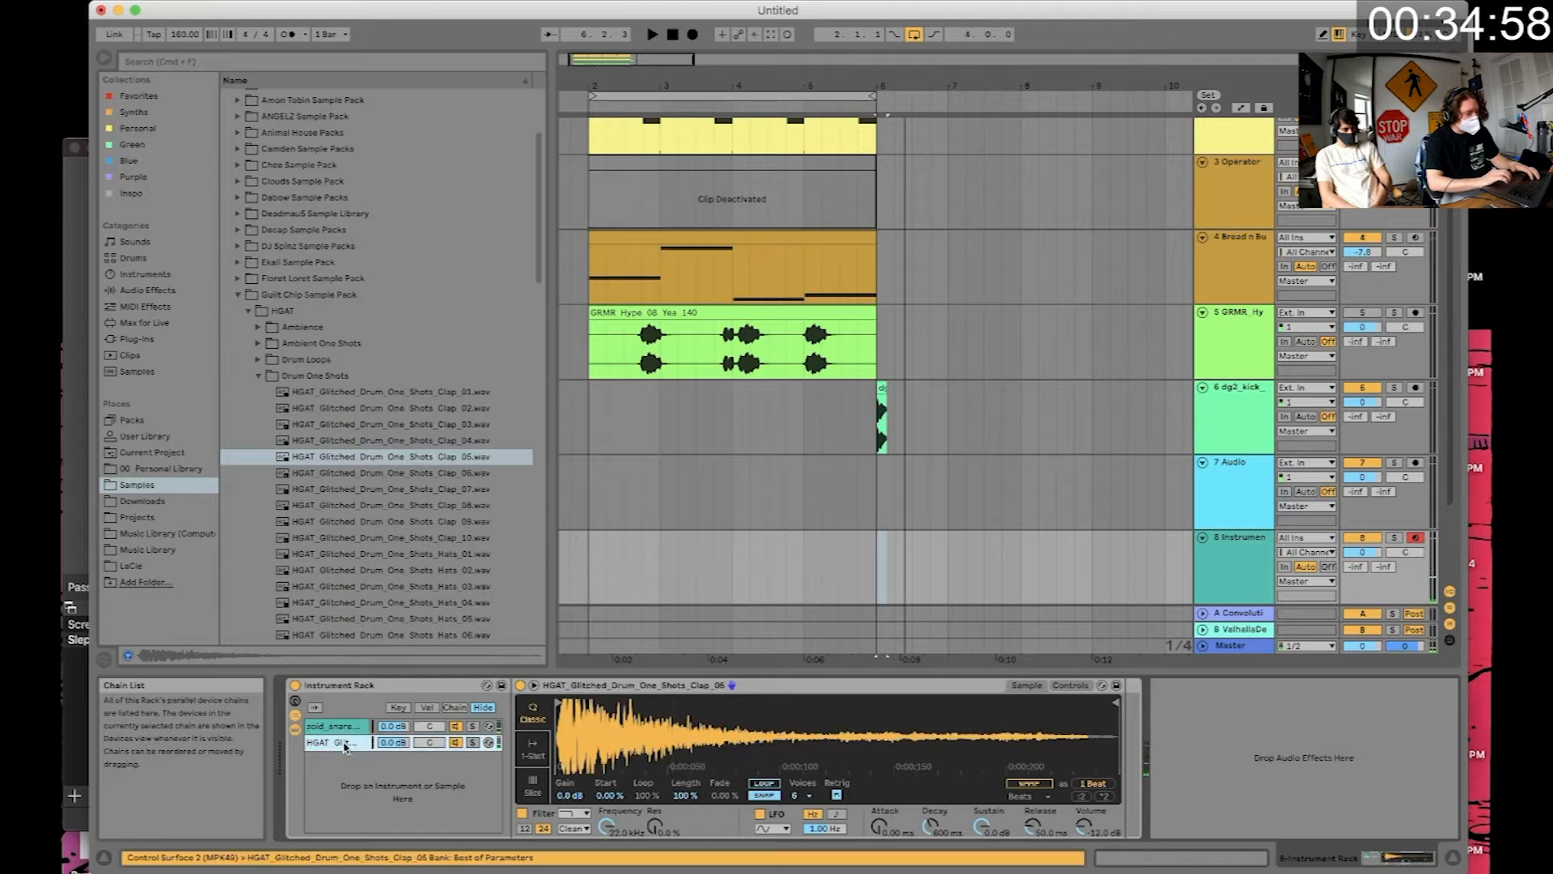
left_click(456, 742)
left_click(456, 727)
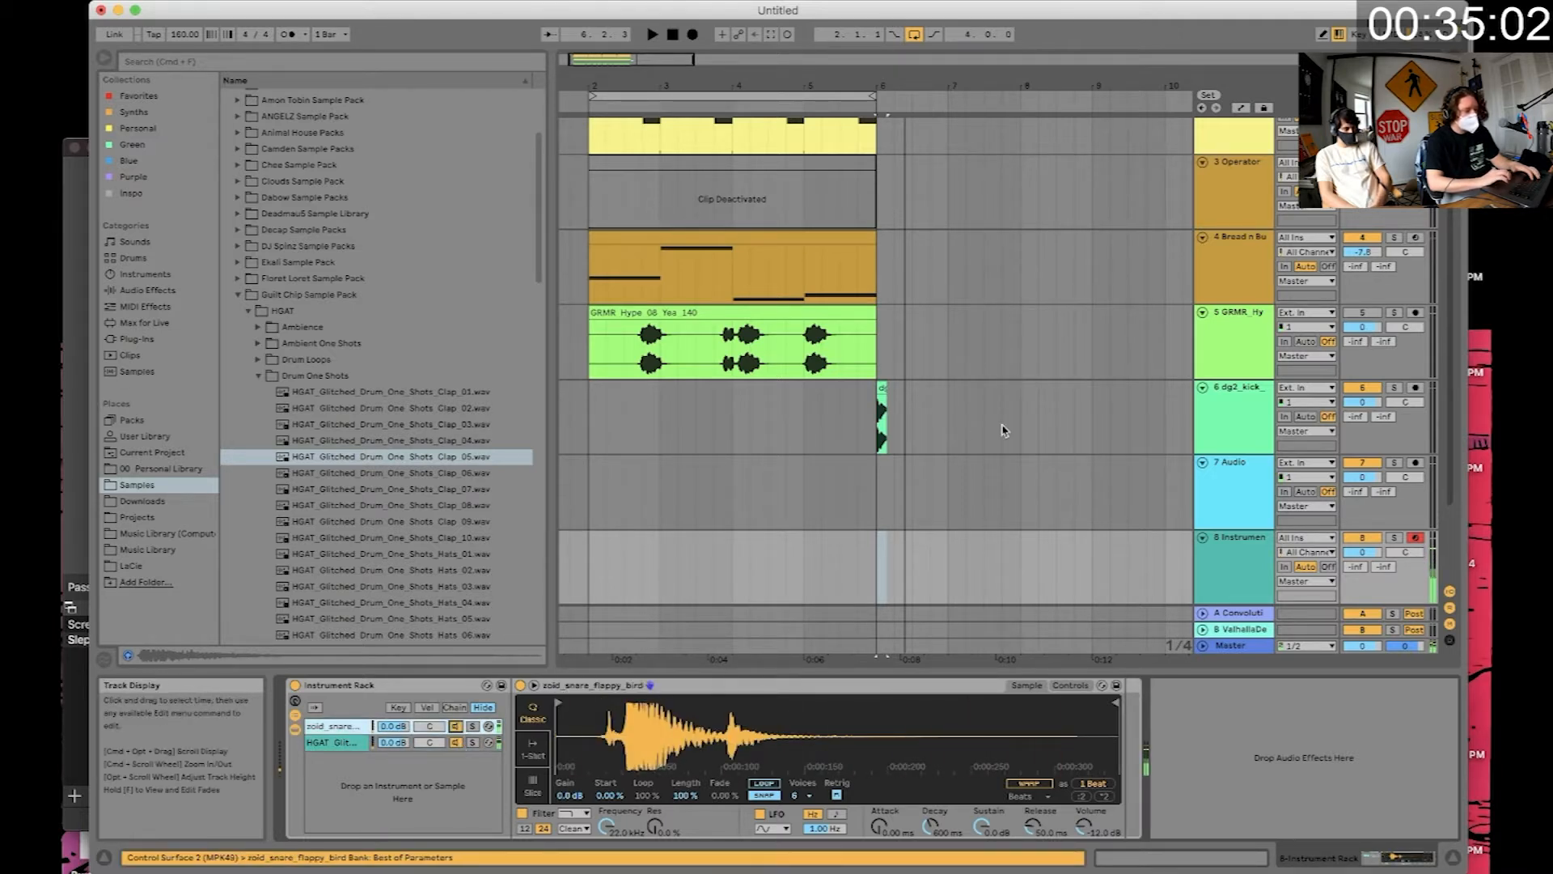
- Compare the layered snare track with the Convolution Reverb Pro return in the mixer, and set the snare's send A to -24 dB
left_click_drag(878, 550, 909, 554)
key("super+f")
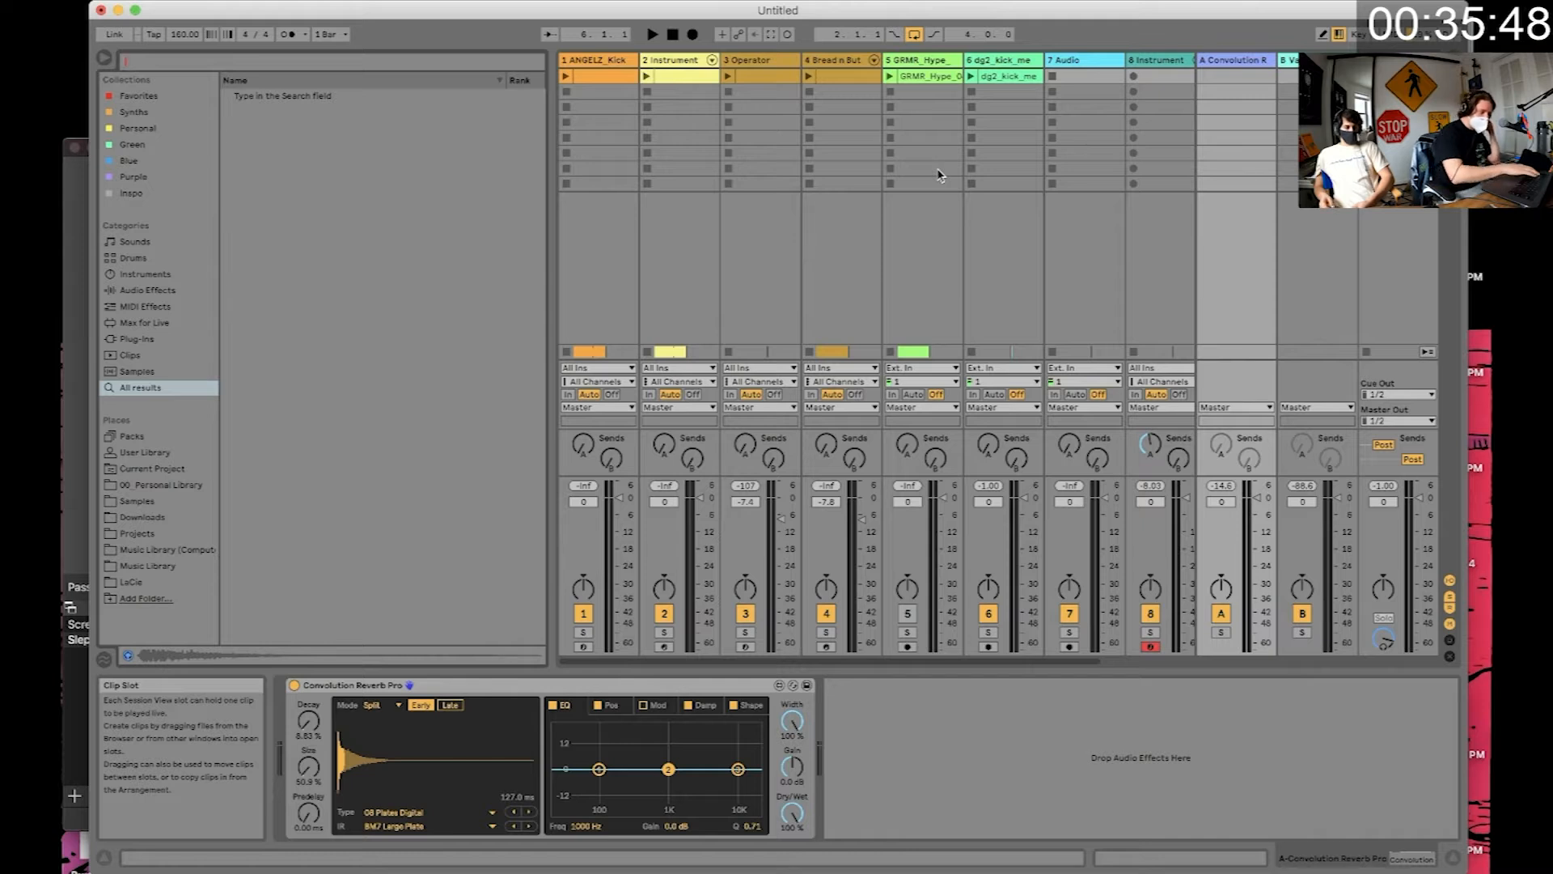
left_click(1092, 749)
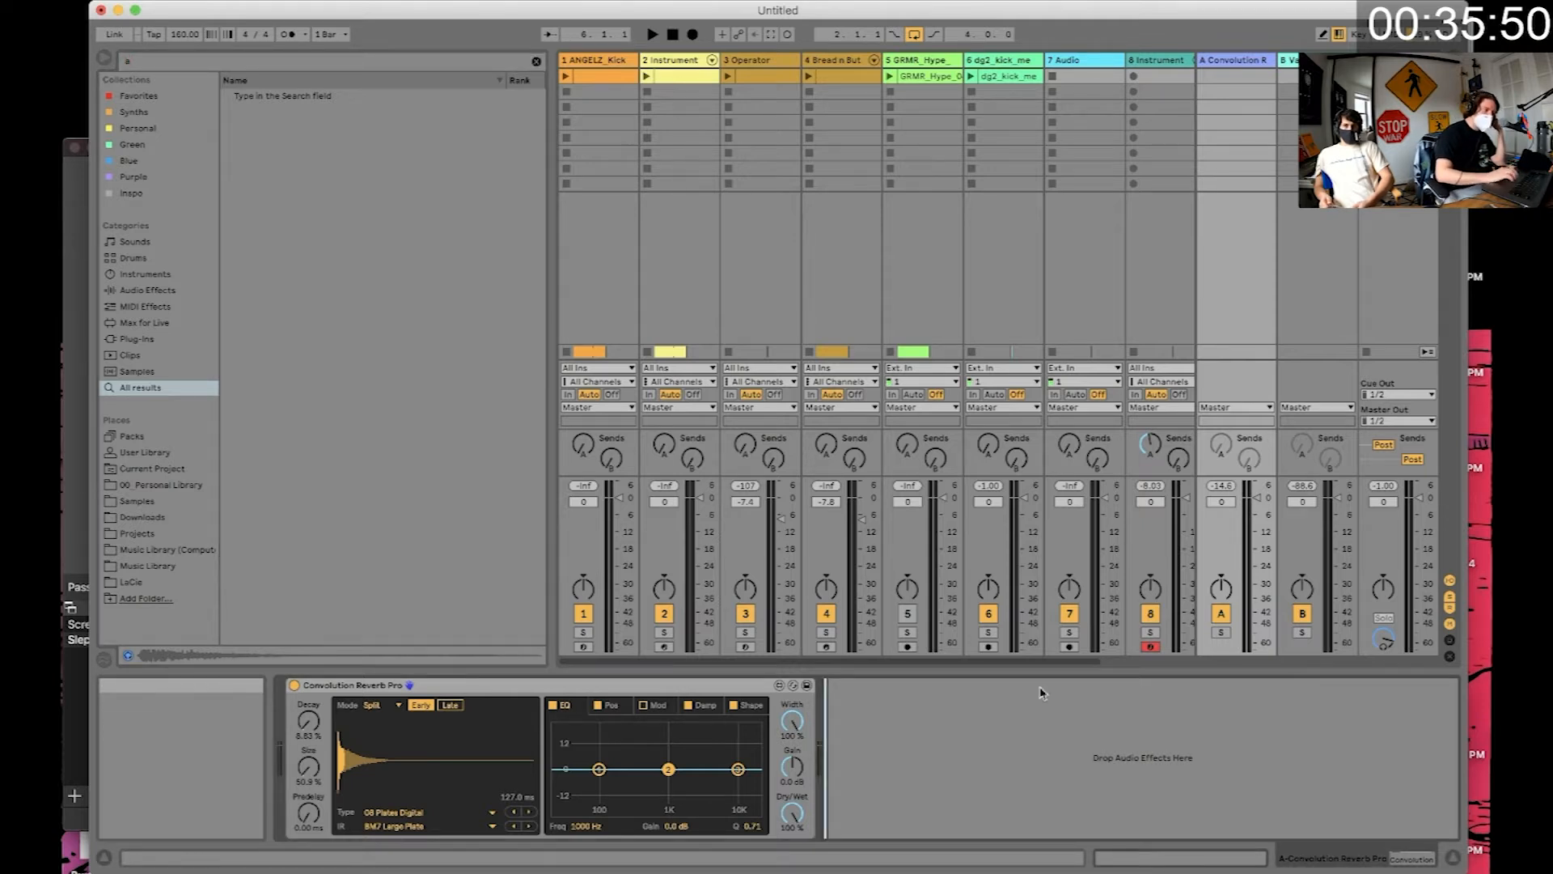
scroll(955, 327, "right", 1)
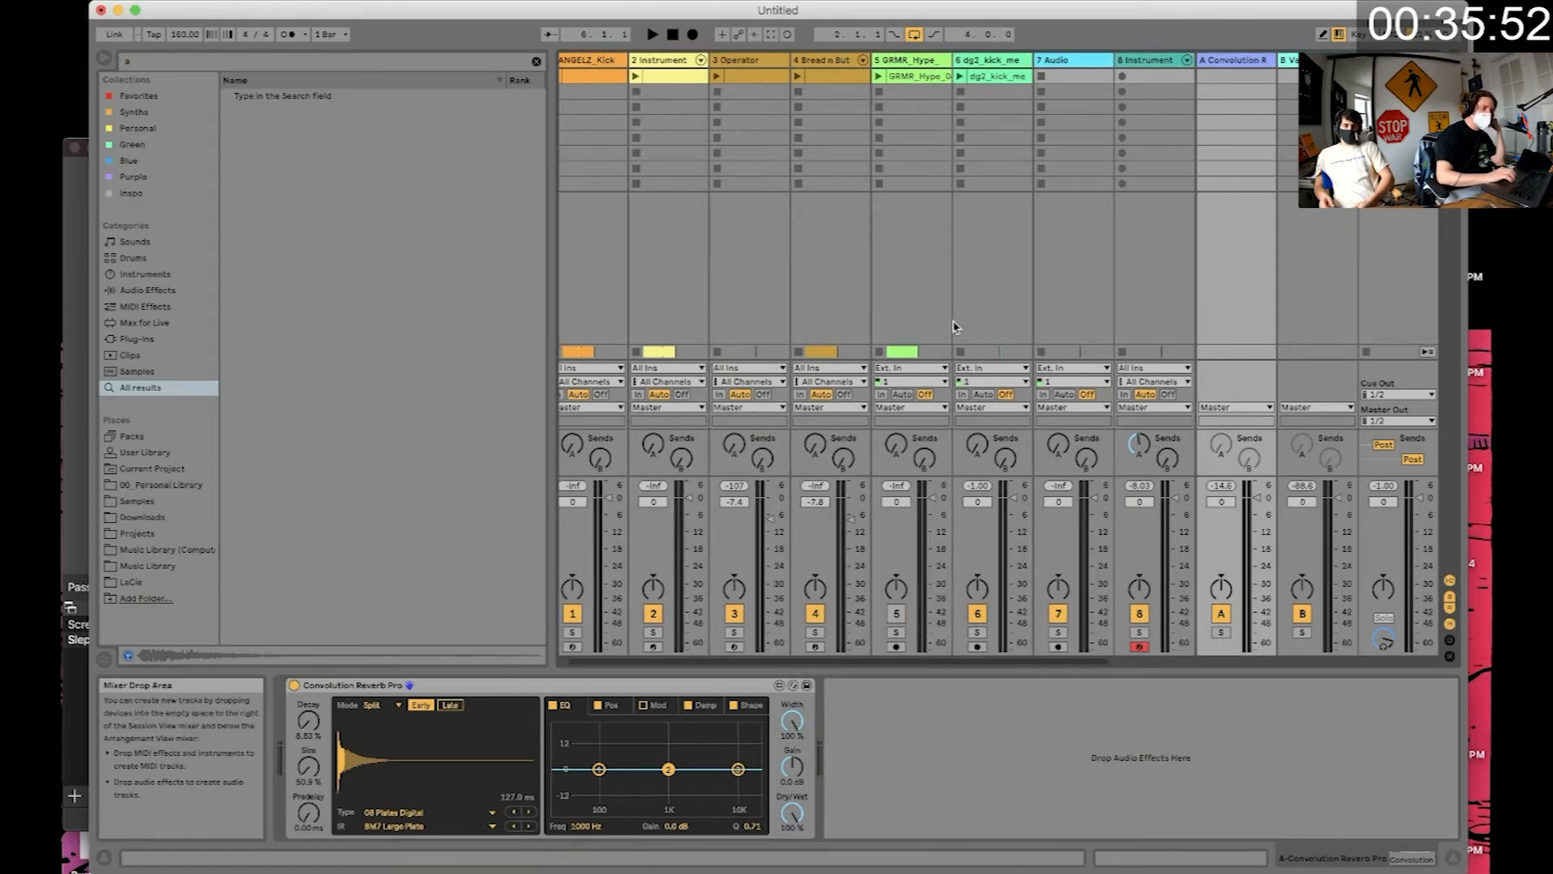
scroll(954, 327, "right", 5)
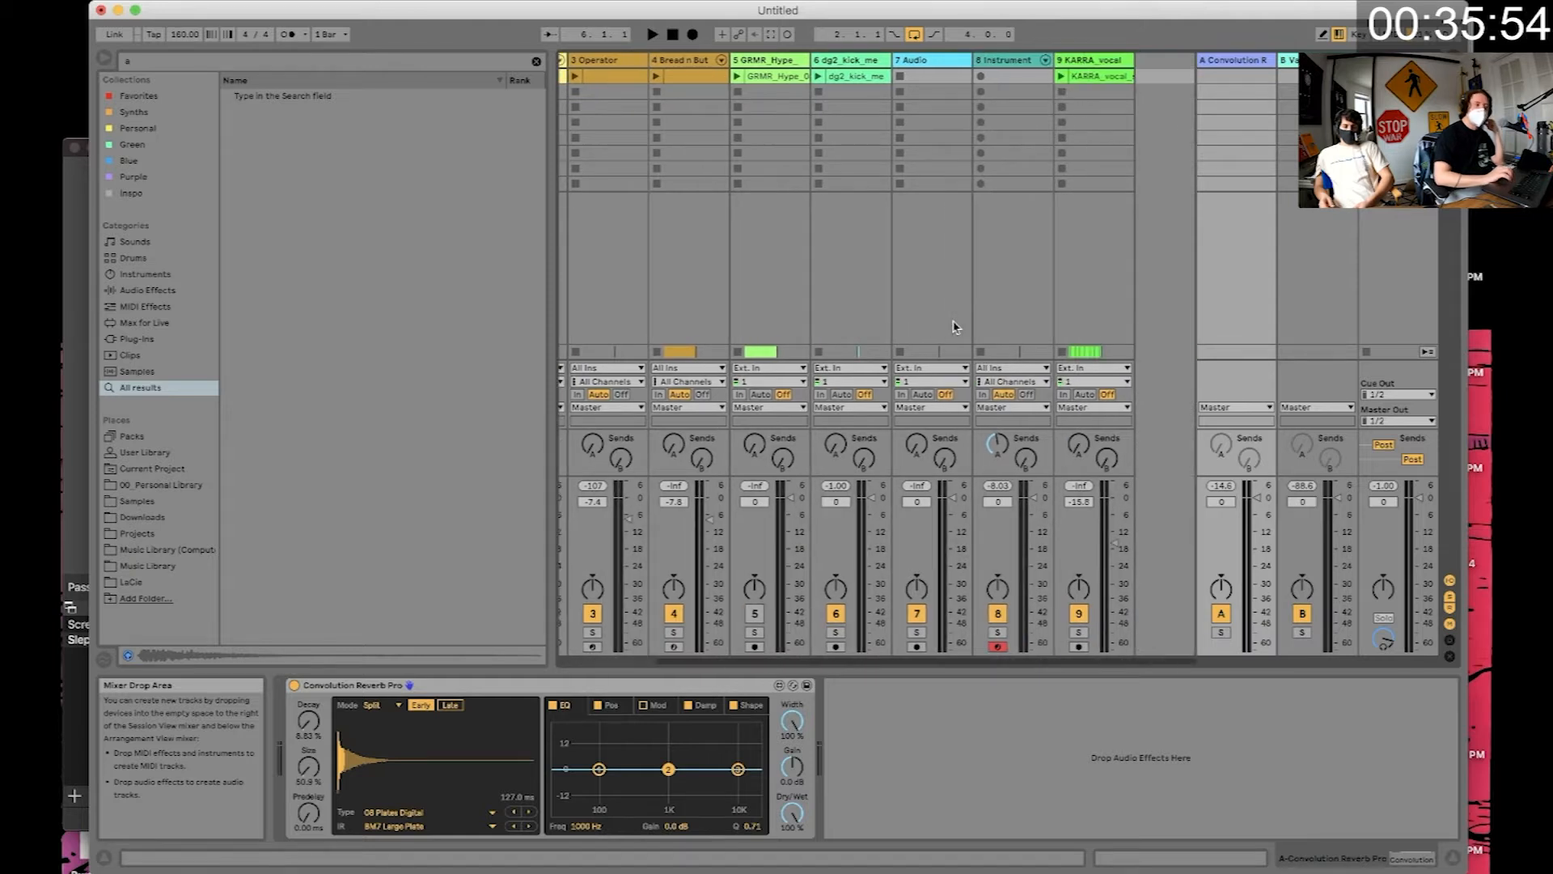
left_click(1003, 65)
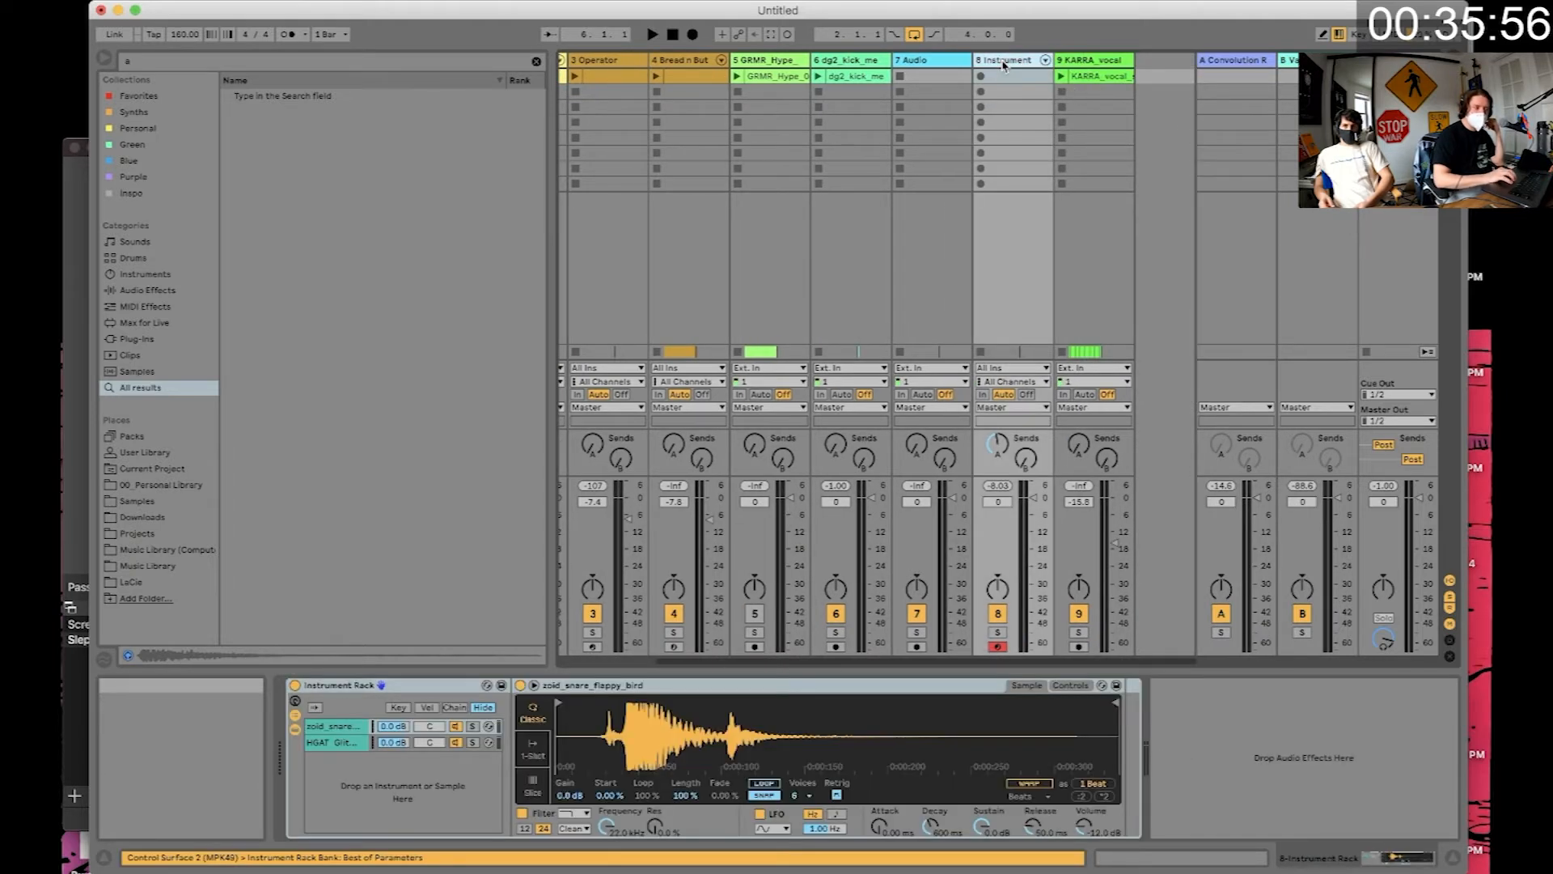
left_click(1218, 65)
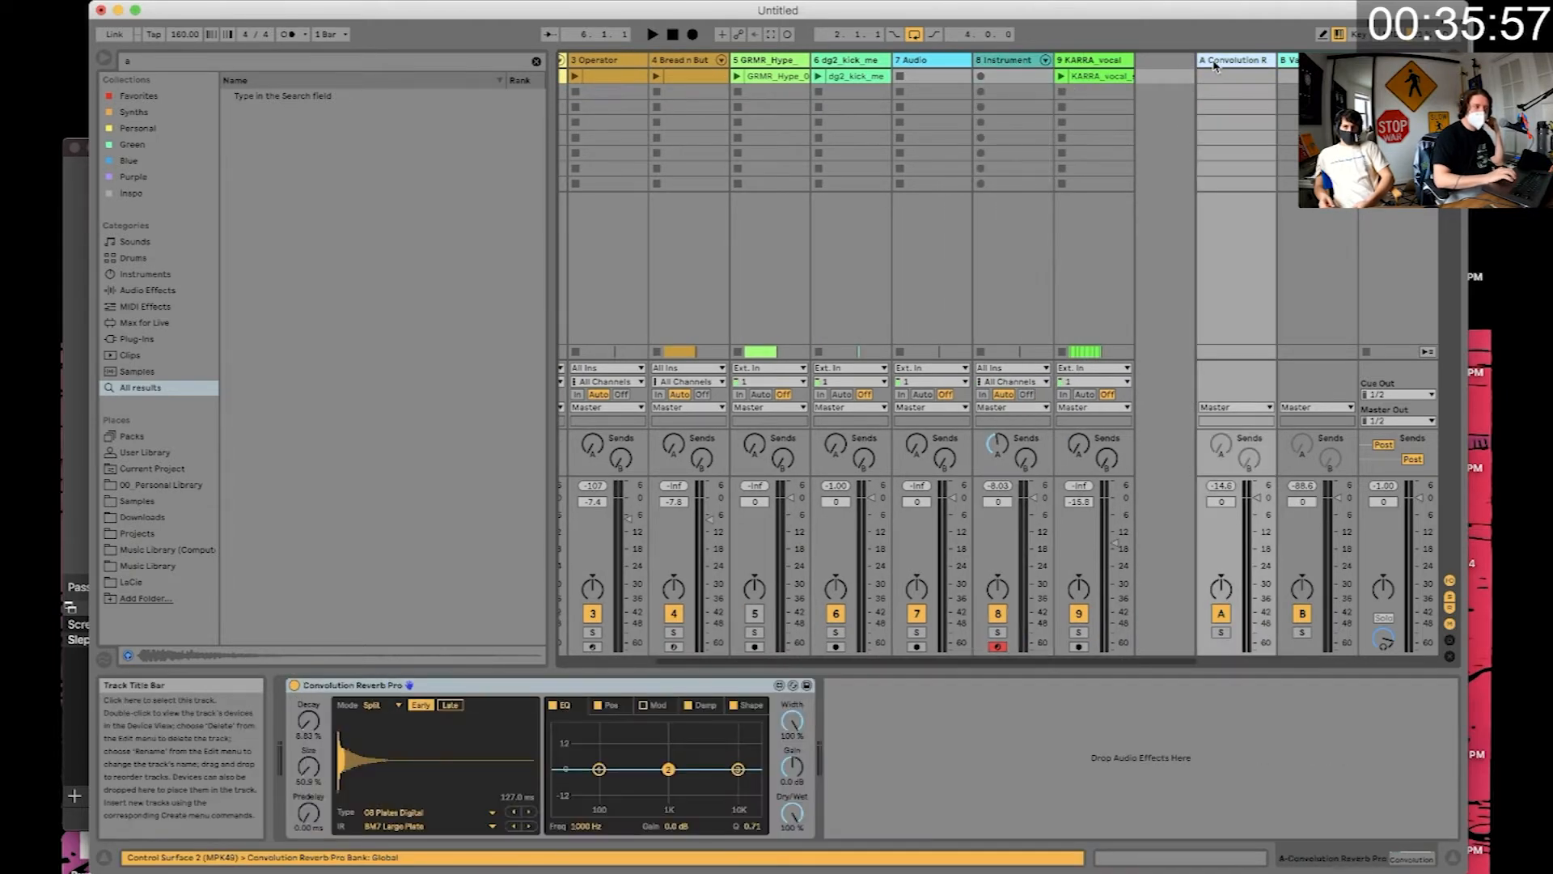
left_click(1001, 68)
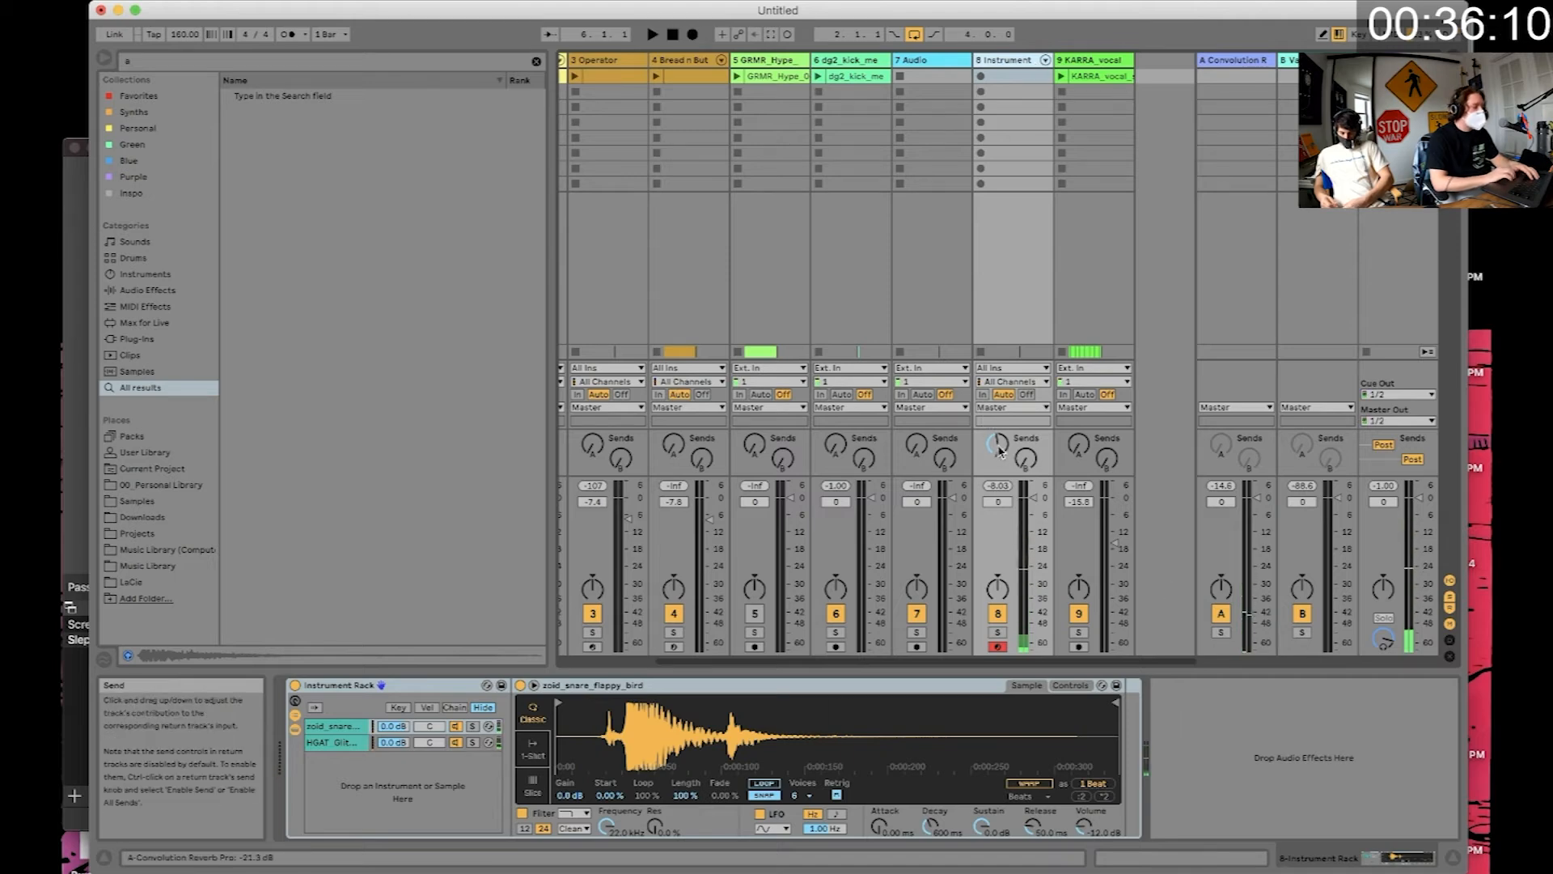
left_click_drag(1002, 450, 1001, 459)
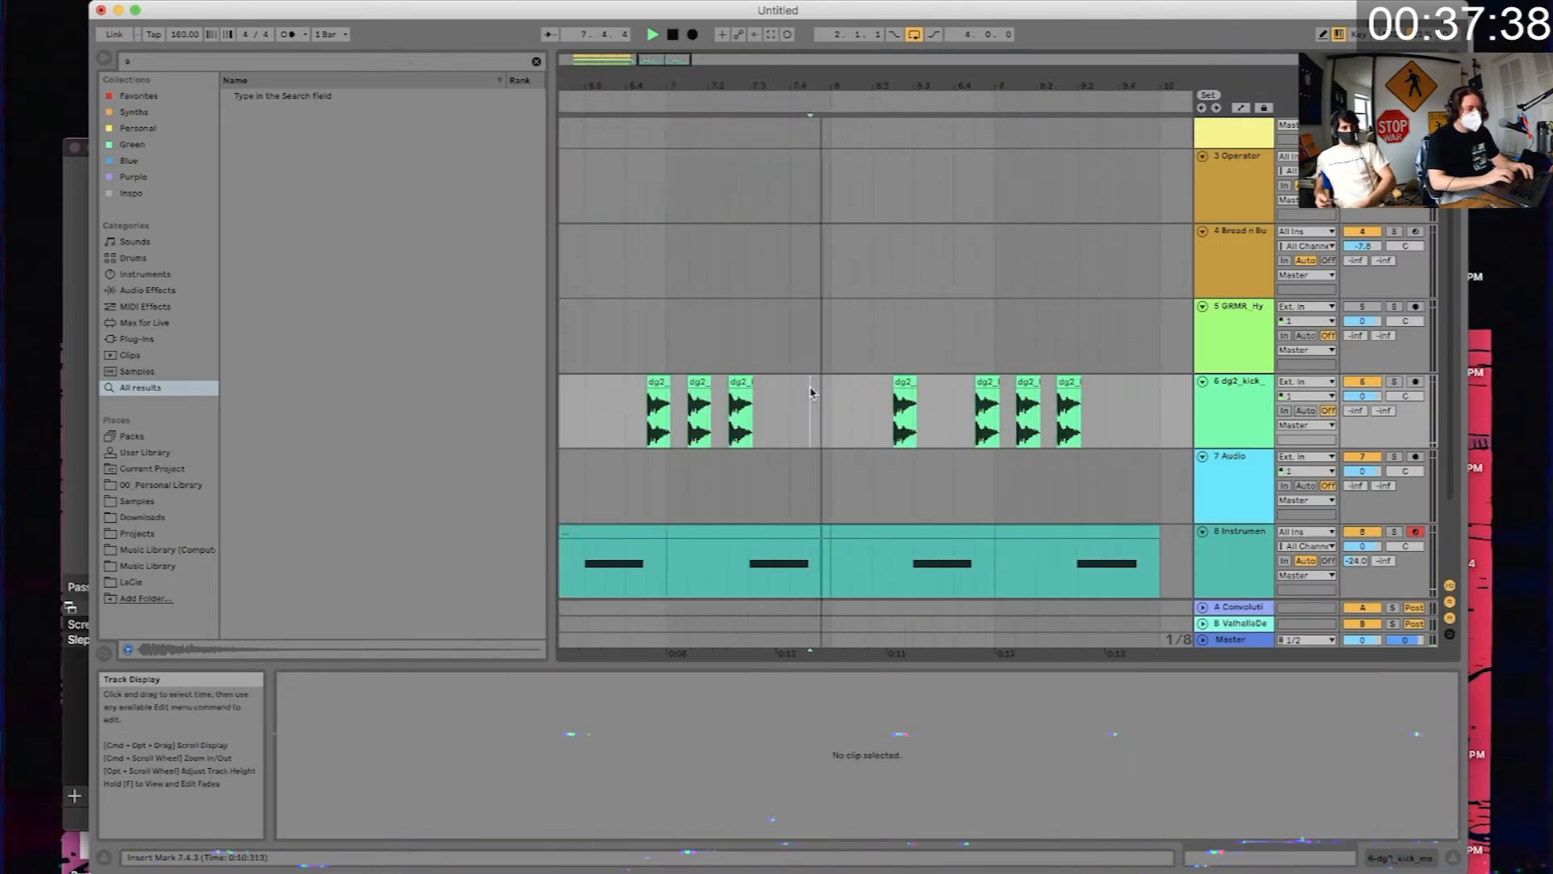
- Search the sample library for shaker, audition ShakerB90-03.wav, and lay out duplicated shaker clips on the tracks below the snare
key("super+f")
type("shaker")
left_click(319, 495)
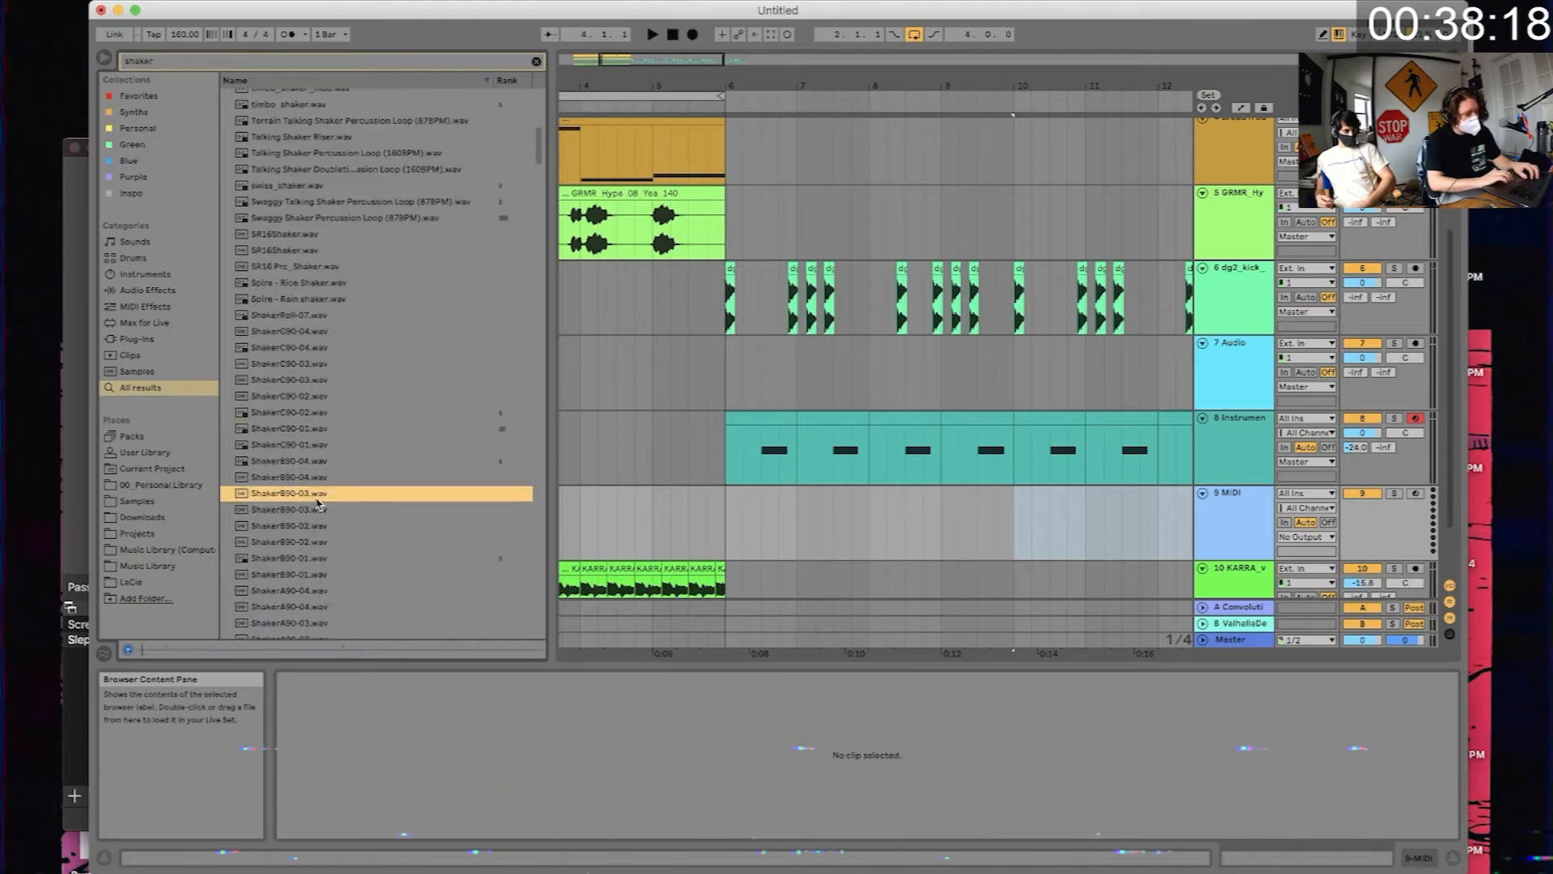
left_click(882, 538)
key("super+d")
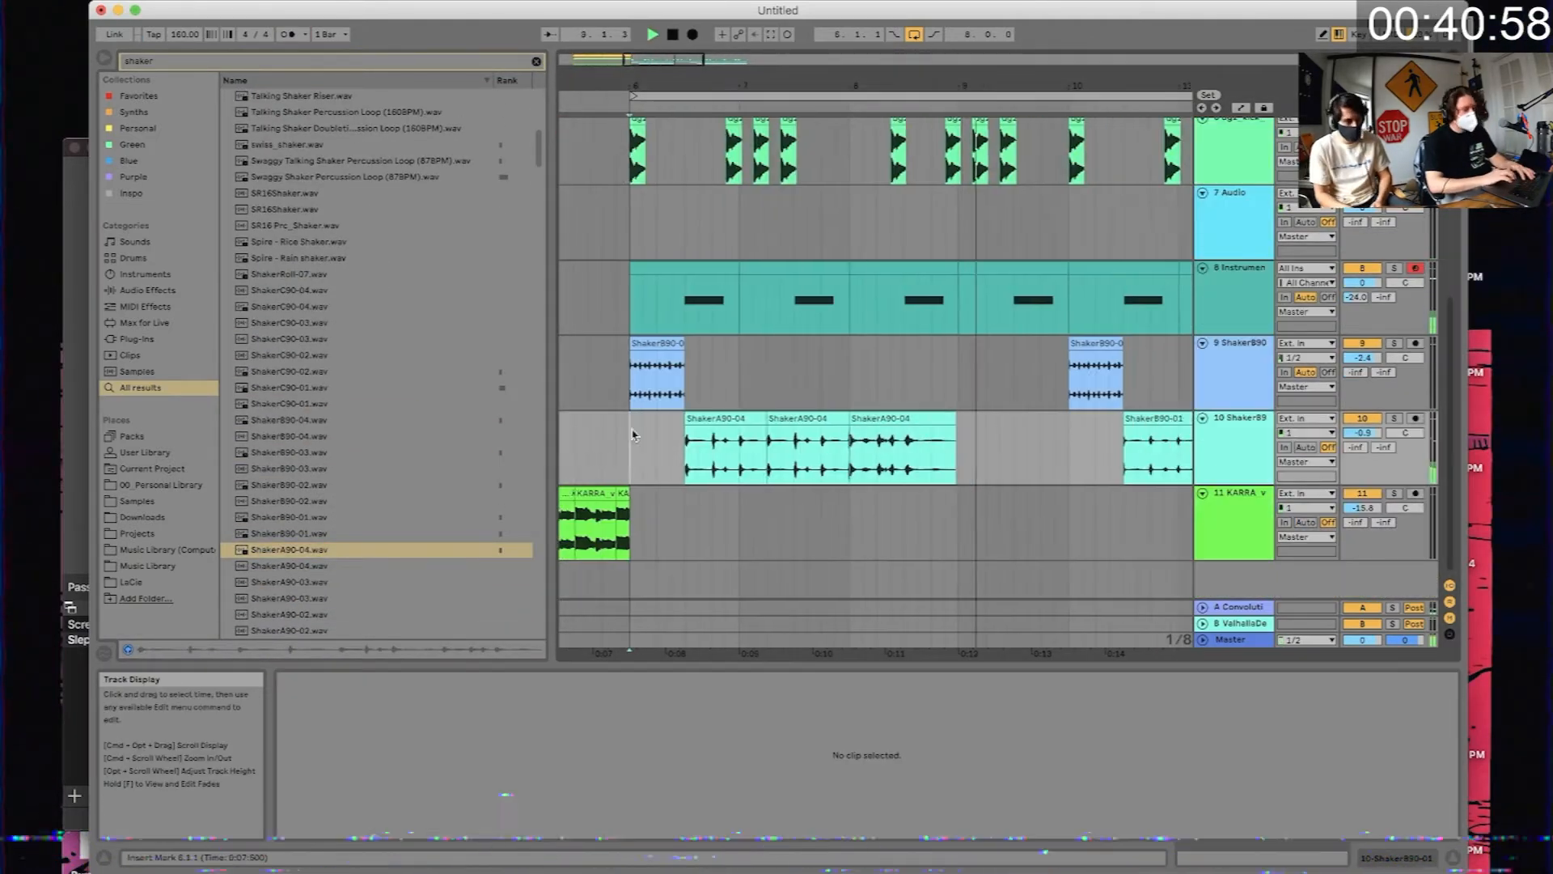
- Duplicate the kick MIDI clip twice along the dg2_kick track
left_click(687, 339)
key("super+d")
key("super+d")
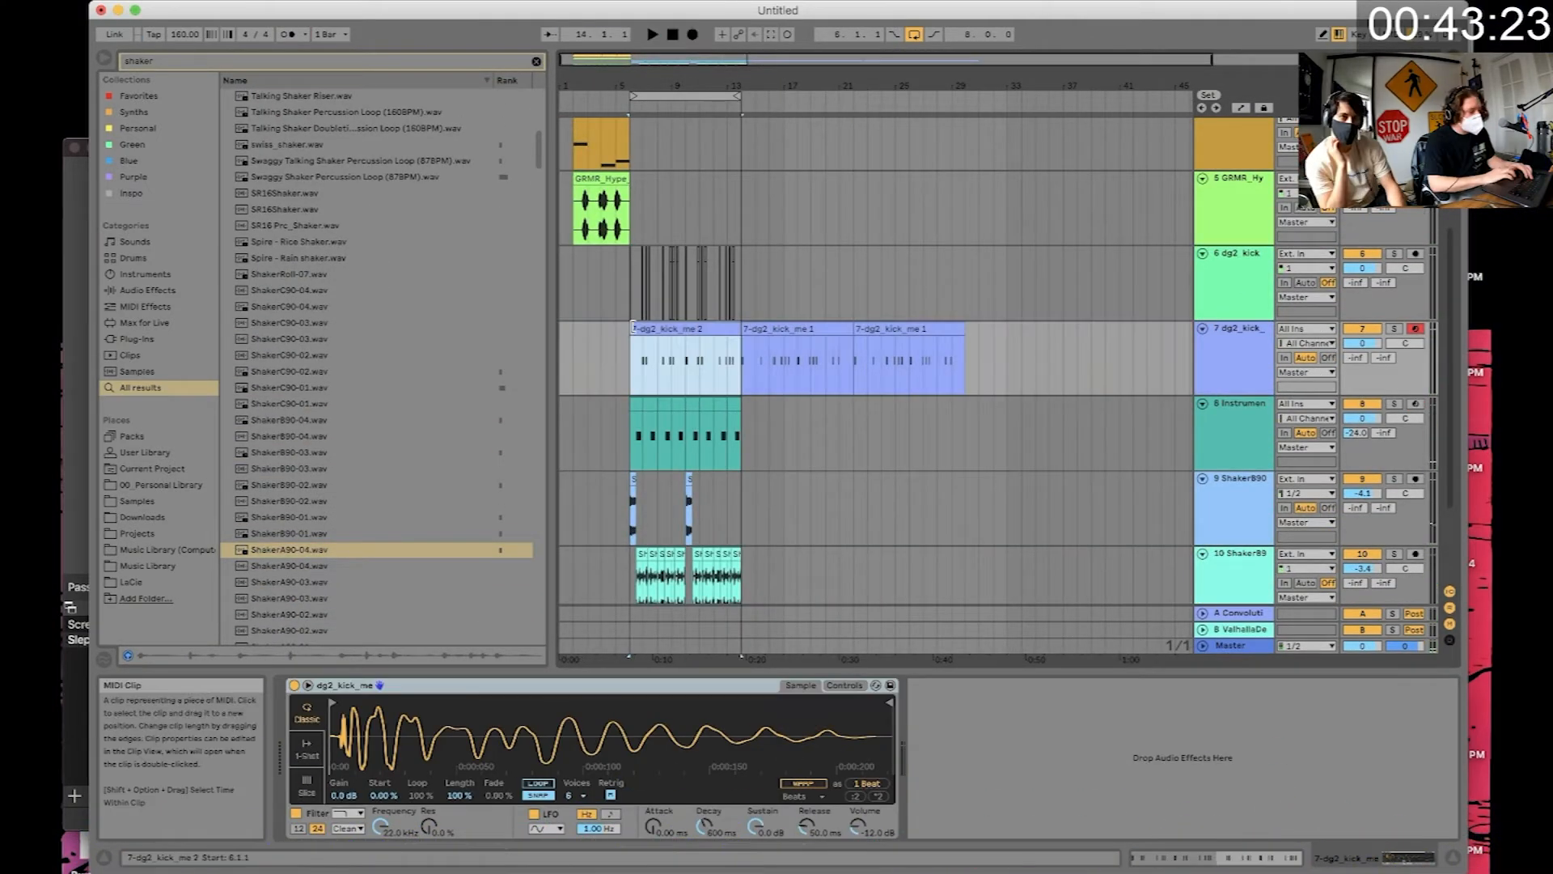
- Open the notes of the first kick MIDI clip and try to shift its loop back to the opening bars
left_click(631, 328)
key("z")
double_click(670, 329)
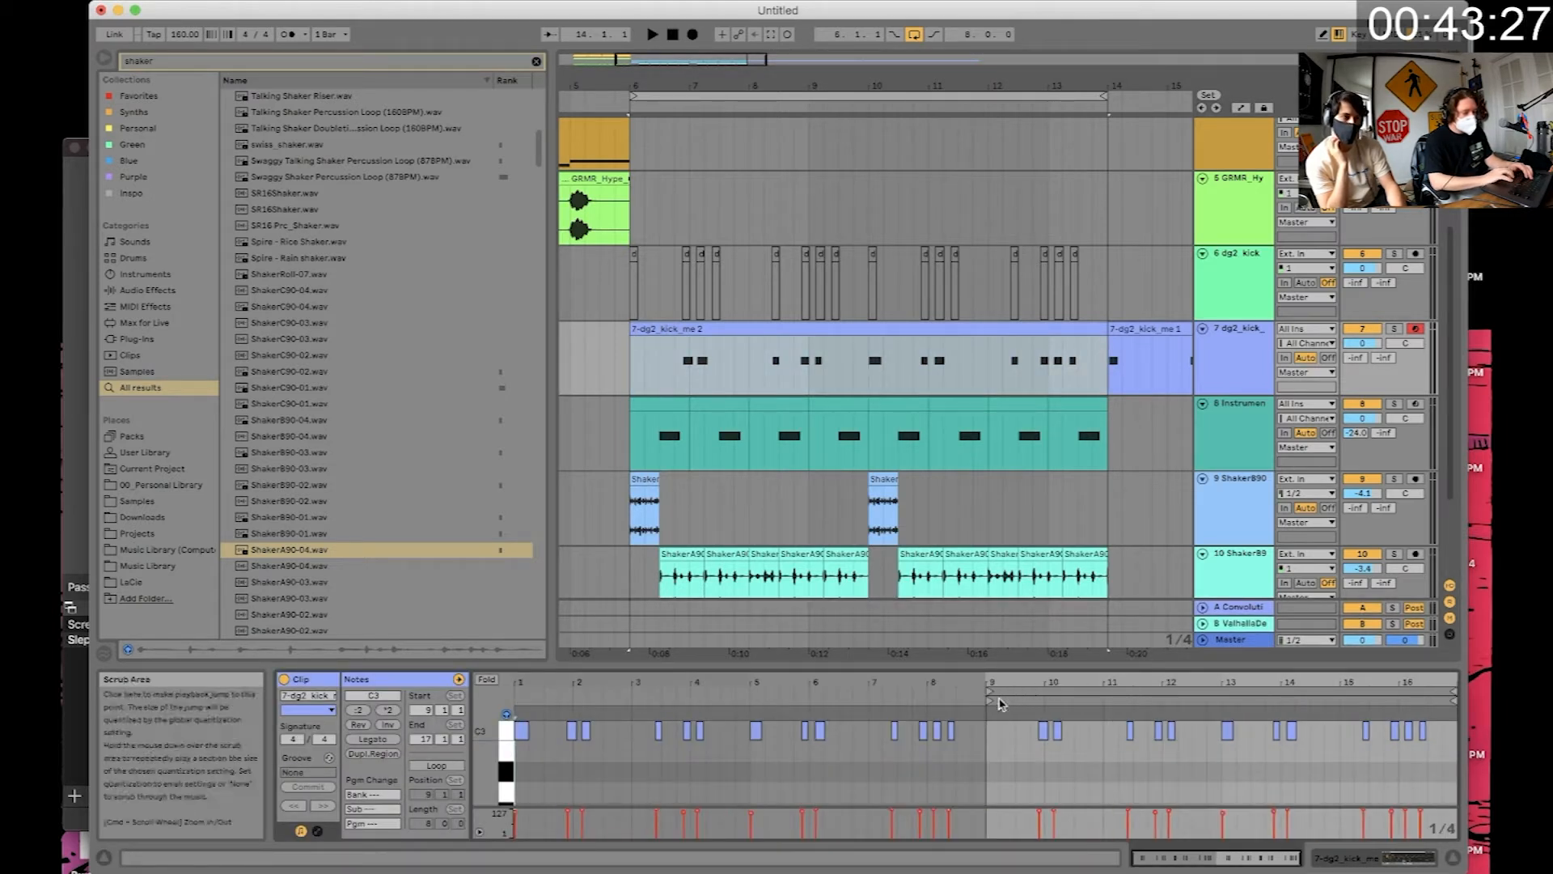
left_click_drag(1058, 692, 586, 691)
left_click(991, 702)
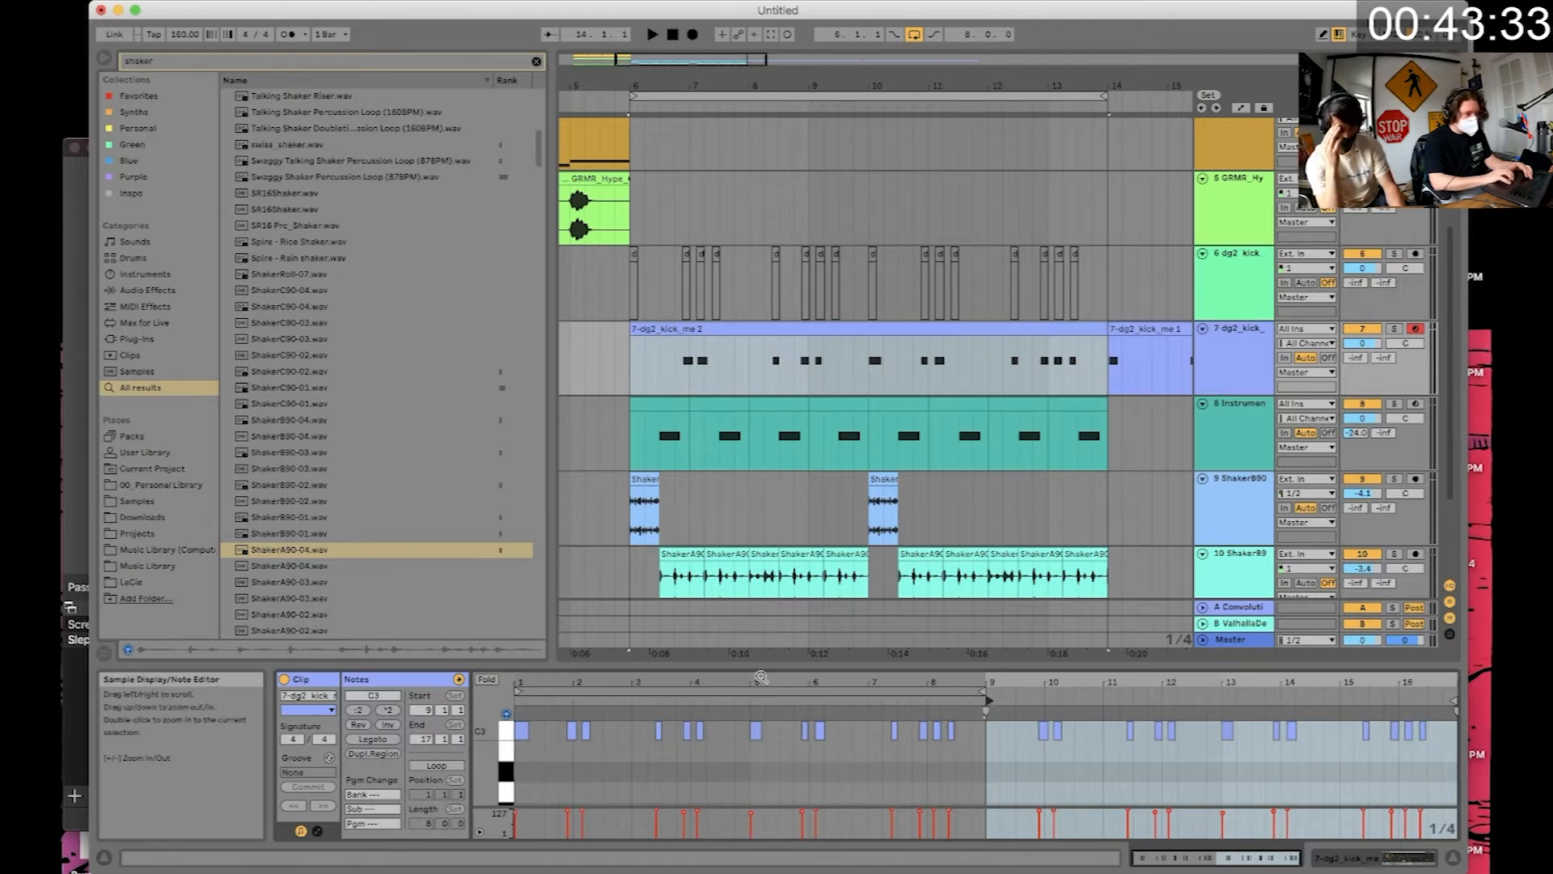
- Delete the kick MIDI clip that follows the first one from bar 14
left_click(1124, 301)
left_click(1127, 329)
key("Delete")
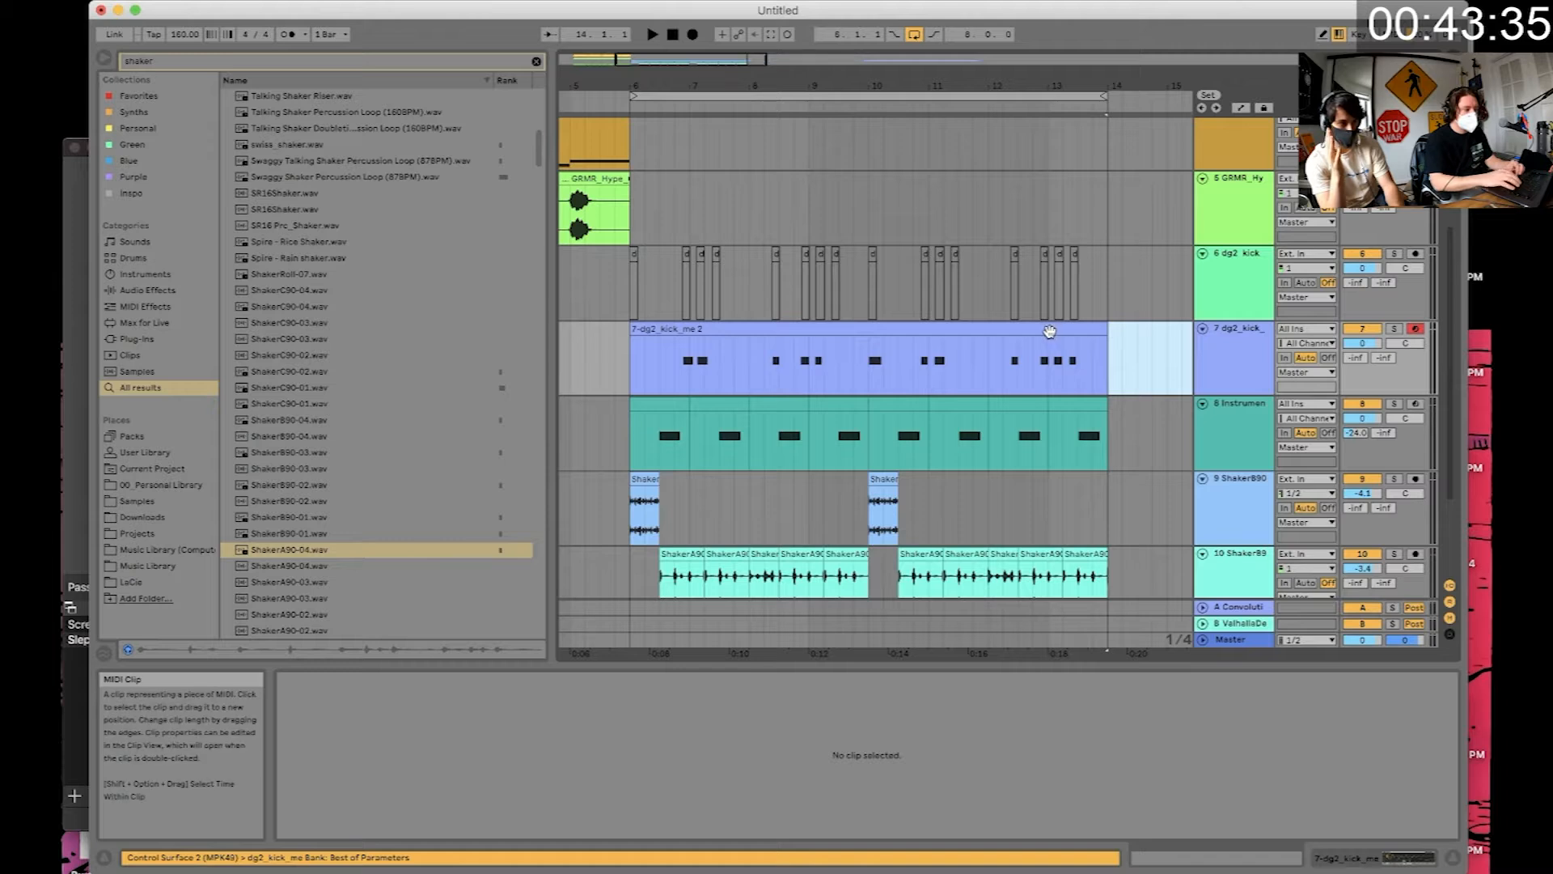
- Reopen the remaining kick MIDI clip, move its start and loop back to bar 1, and play the section
double_click(1050, 330)
double_click(861, 684)
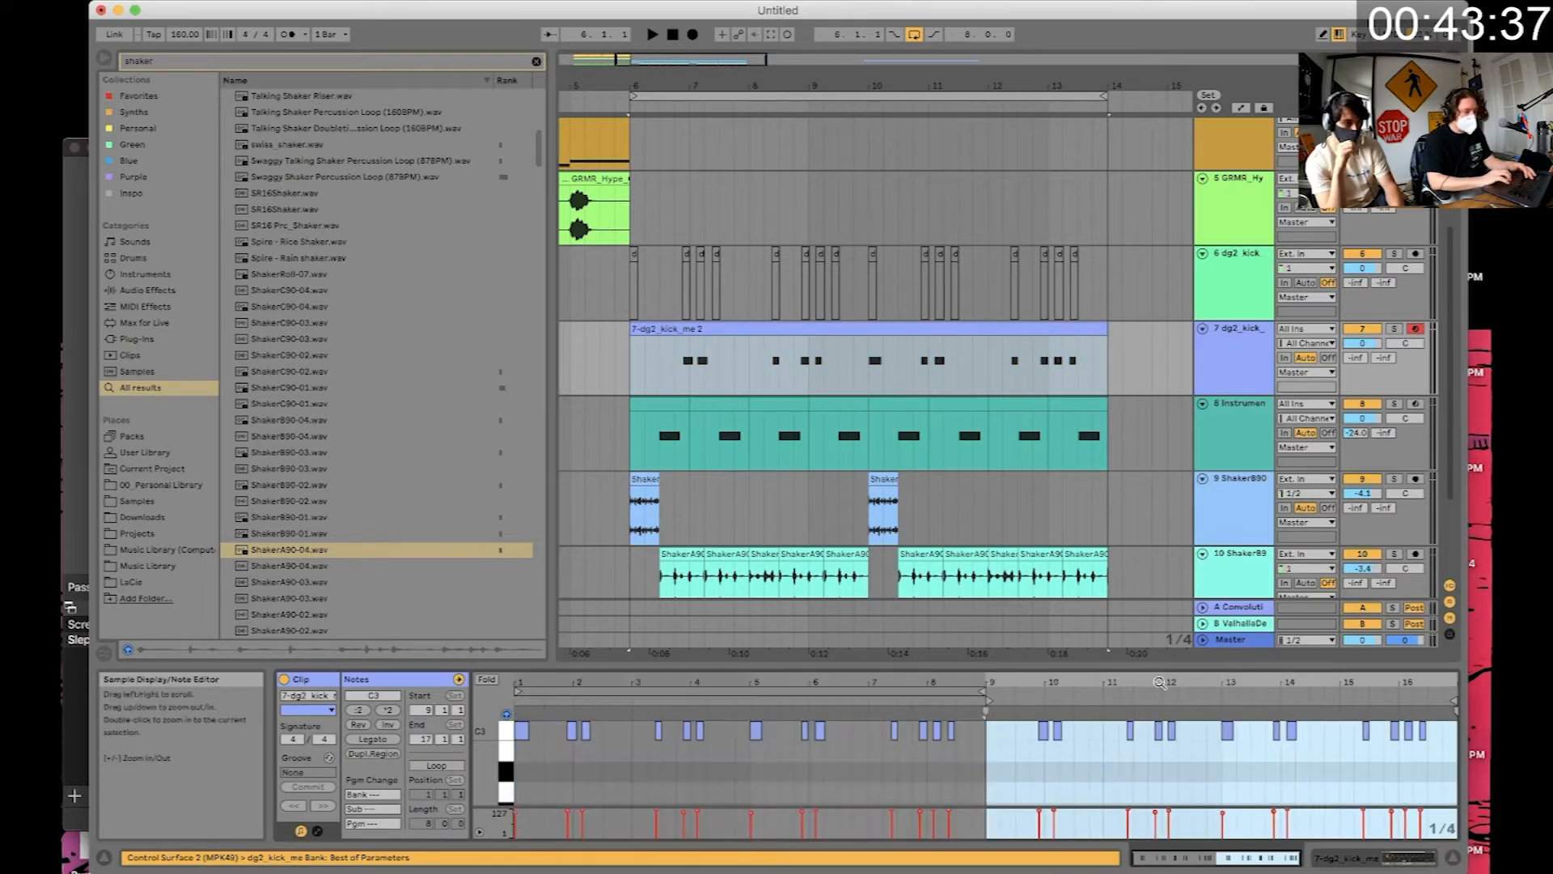
mouse_move(989, 709)
left_mouse_down()
mouse_move(515, 694)
mouse_move(516, 774)
mouse_move(516, 697)
left_mouse_up()
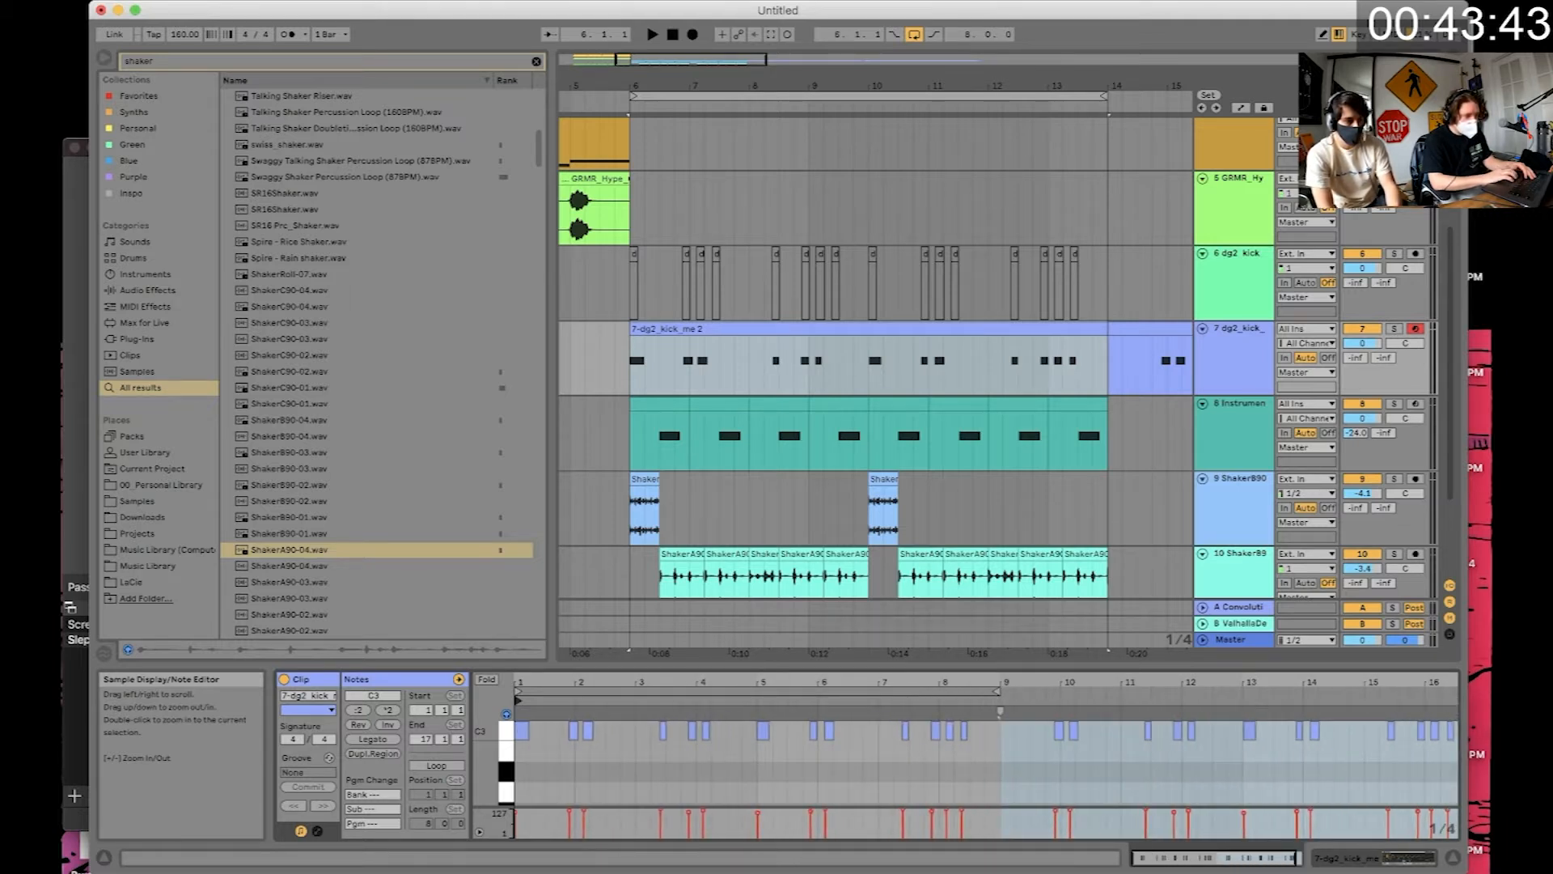
key("space")
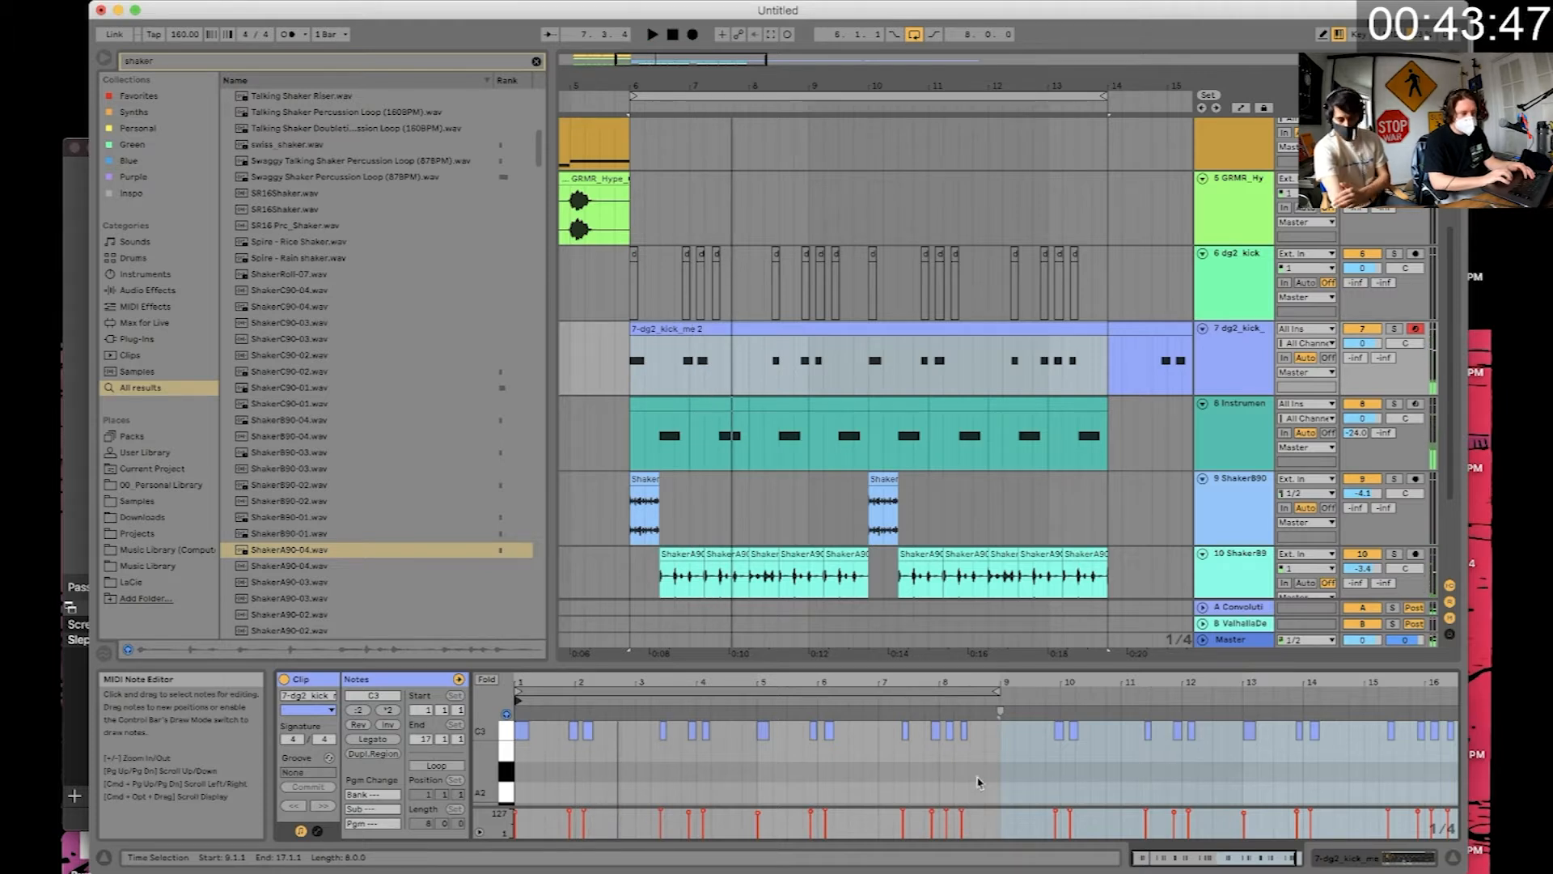
left_click_drag(994, 776, 416, 624)
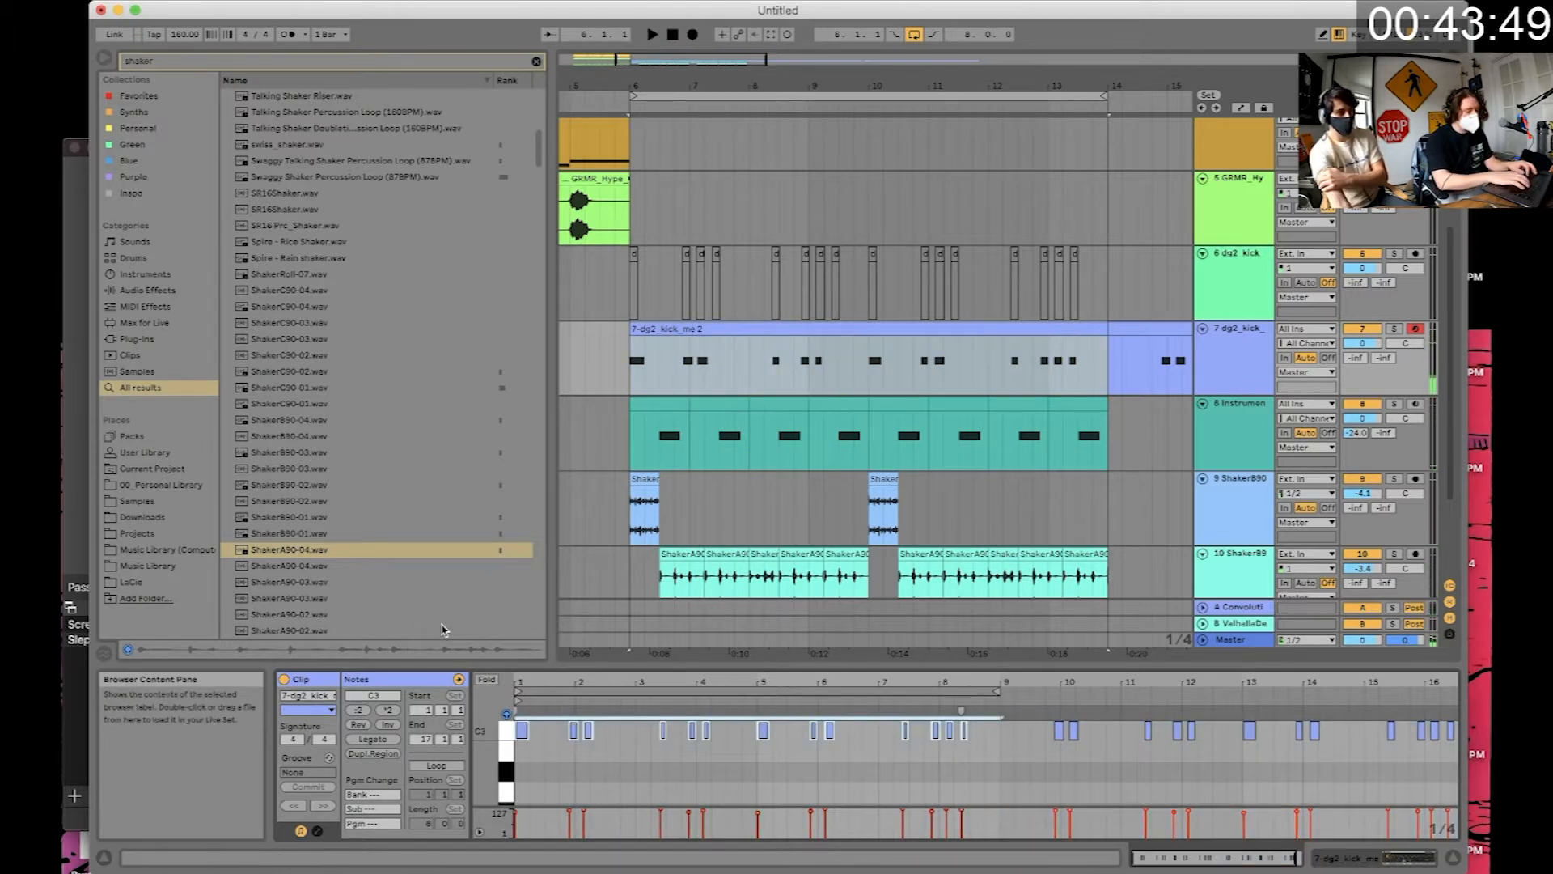
key("super+shift+u")
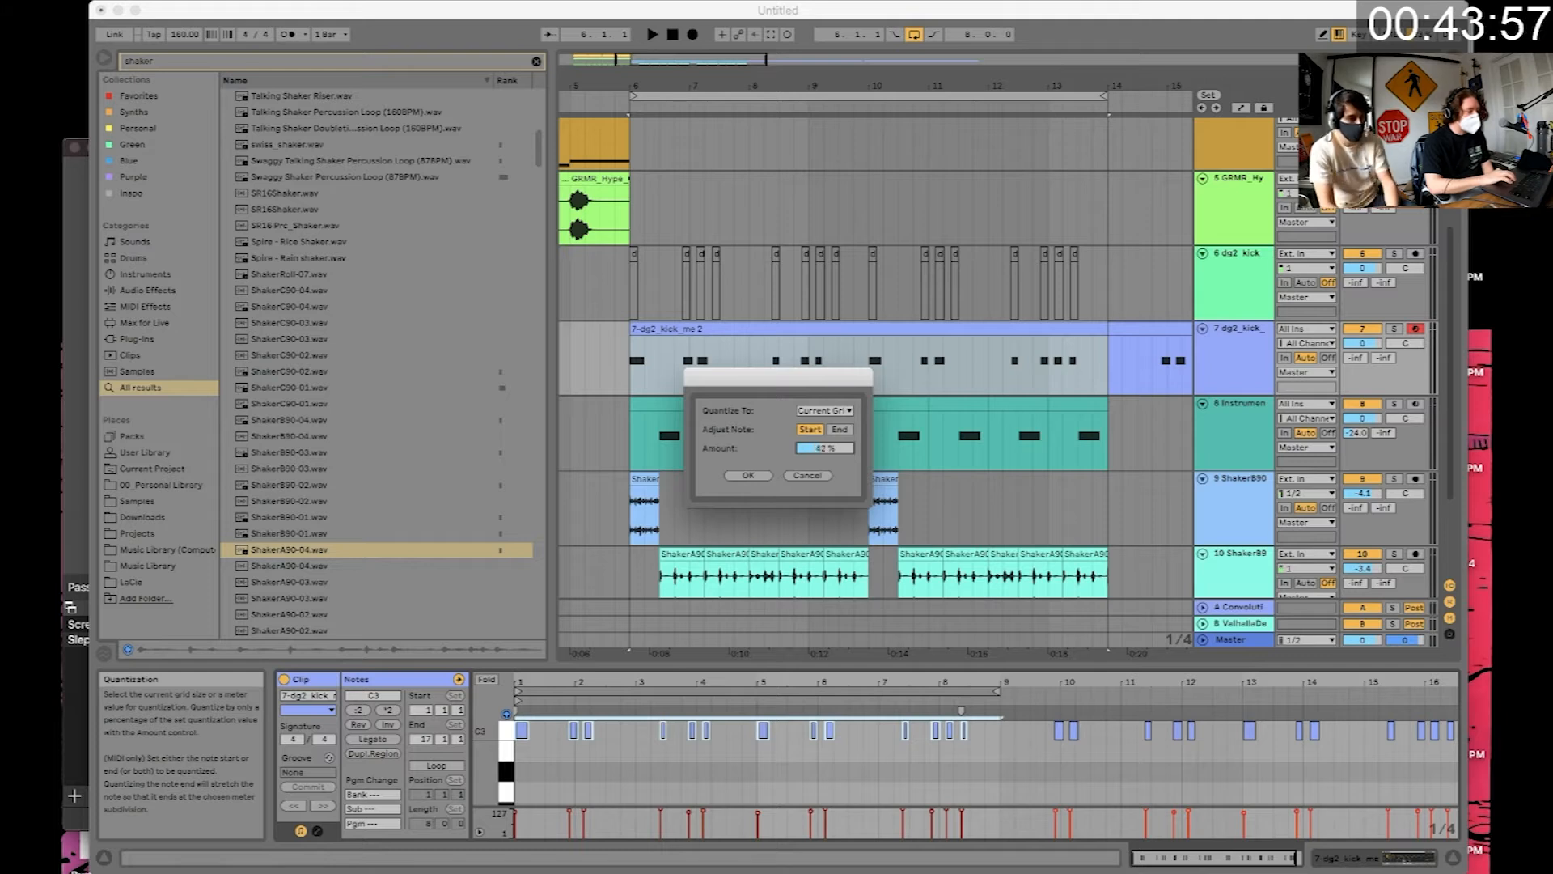
left_click(808, 476)
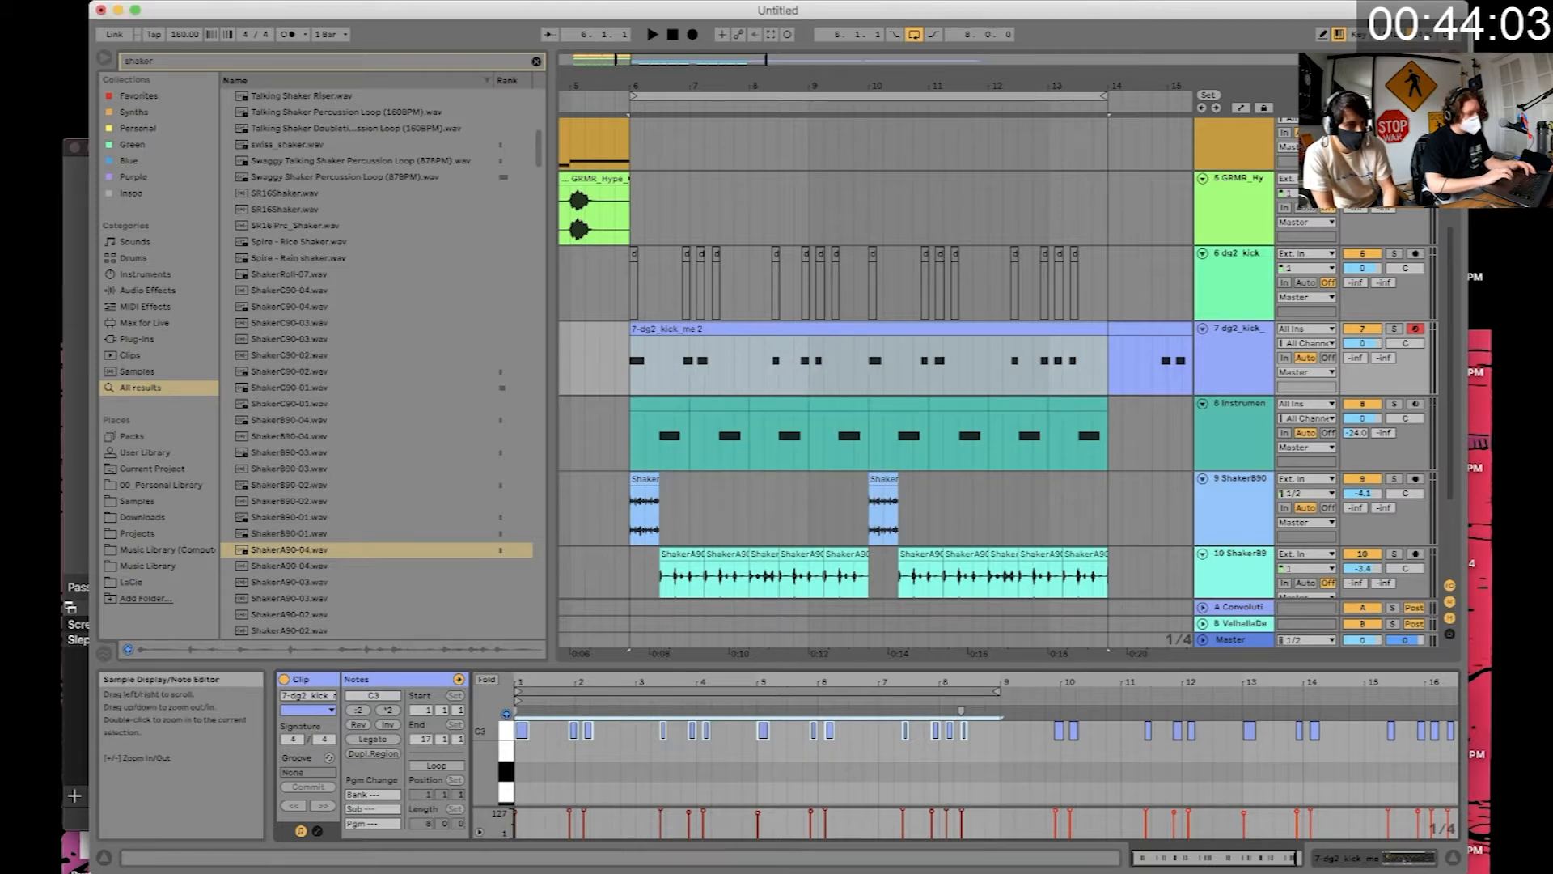
key("plus")
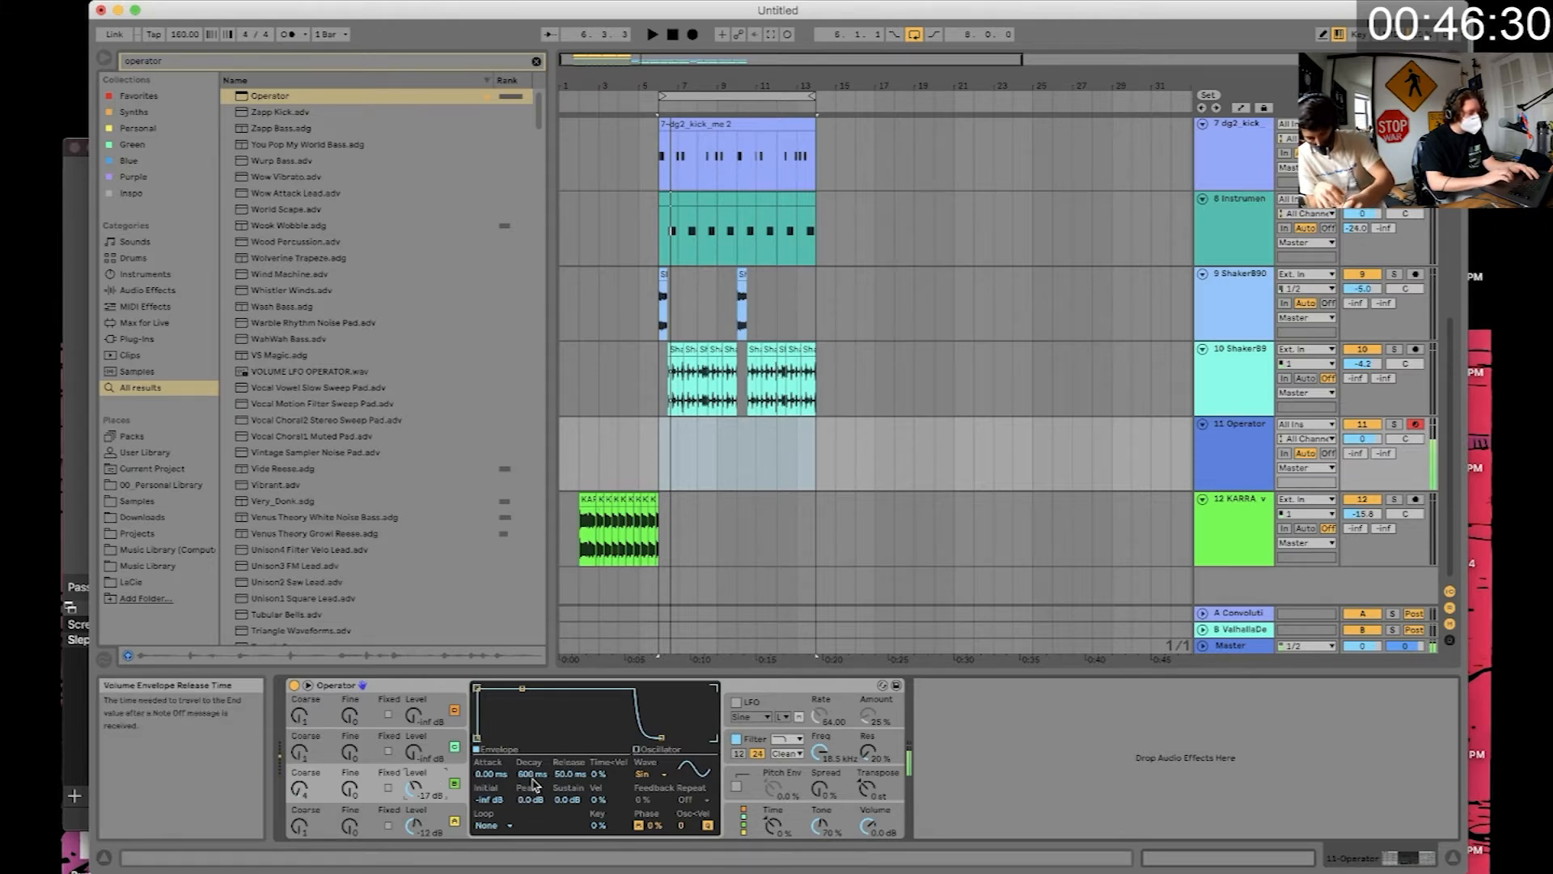
- In Operator, set oscillator B's sustain to -70 dB, decay to 749 ms and coarse frequency to 7, with the computer keyboard at octave C1
left_click_drag(567, 800, 567, 841)
left_click_drag(530, 778, 531, 765)
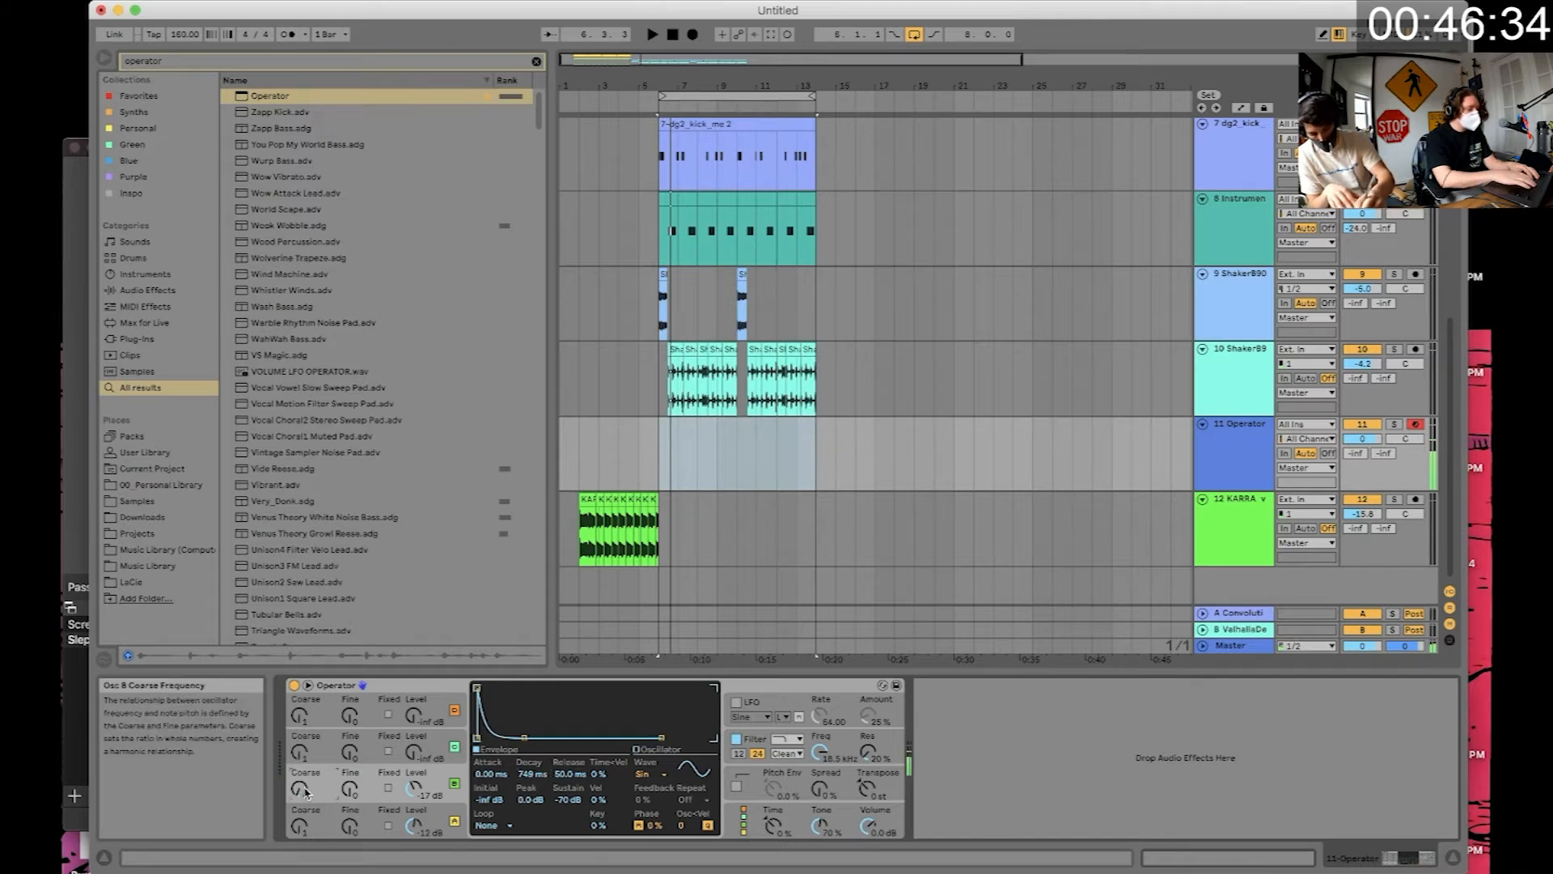
key("z")
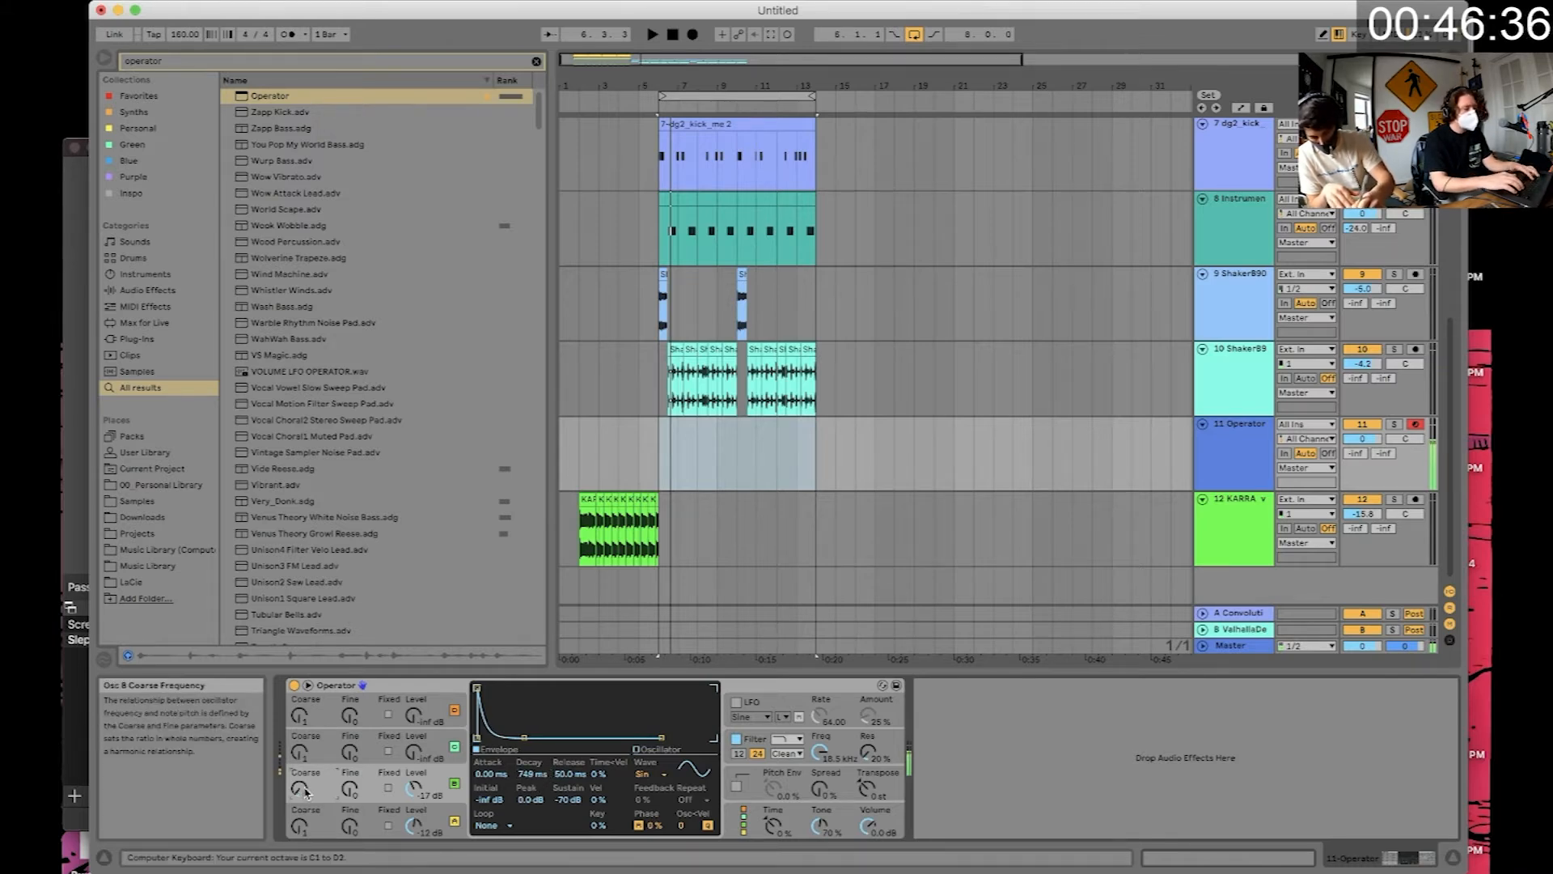
left_click_drag(301, 789, 301, 768)
- Set Operator's oscillator C to a level of -5.1 dB, coarse frequency 14 and a decay of 3.03 s
left_click_drag(414, 752, 414, 716)
left_click_drag(300, 752, 300, 720)
left_click_drag(524, 737, 535, 737)
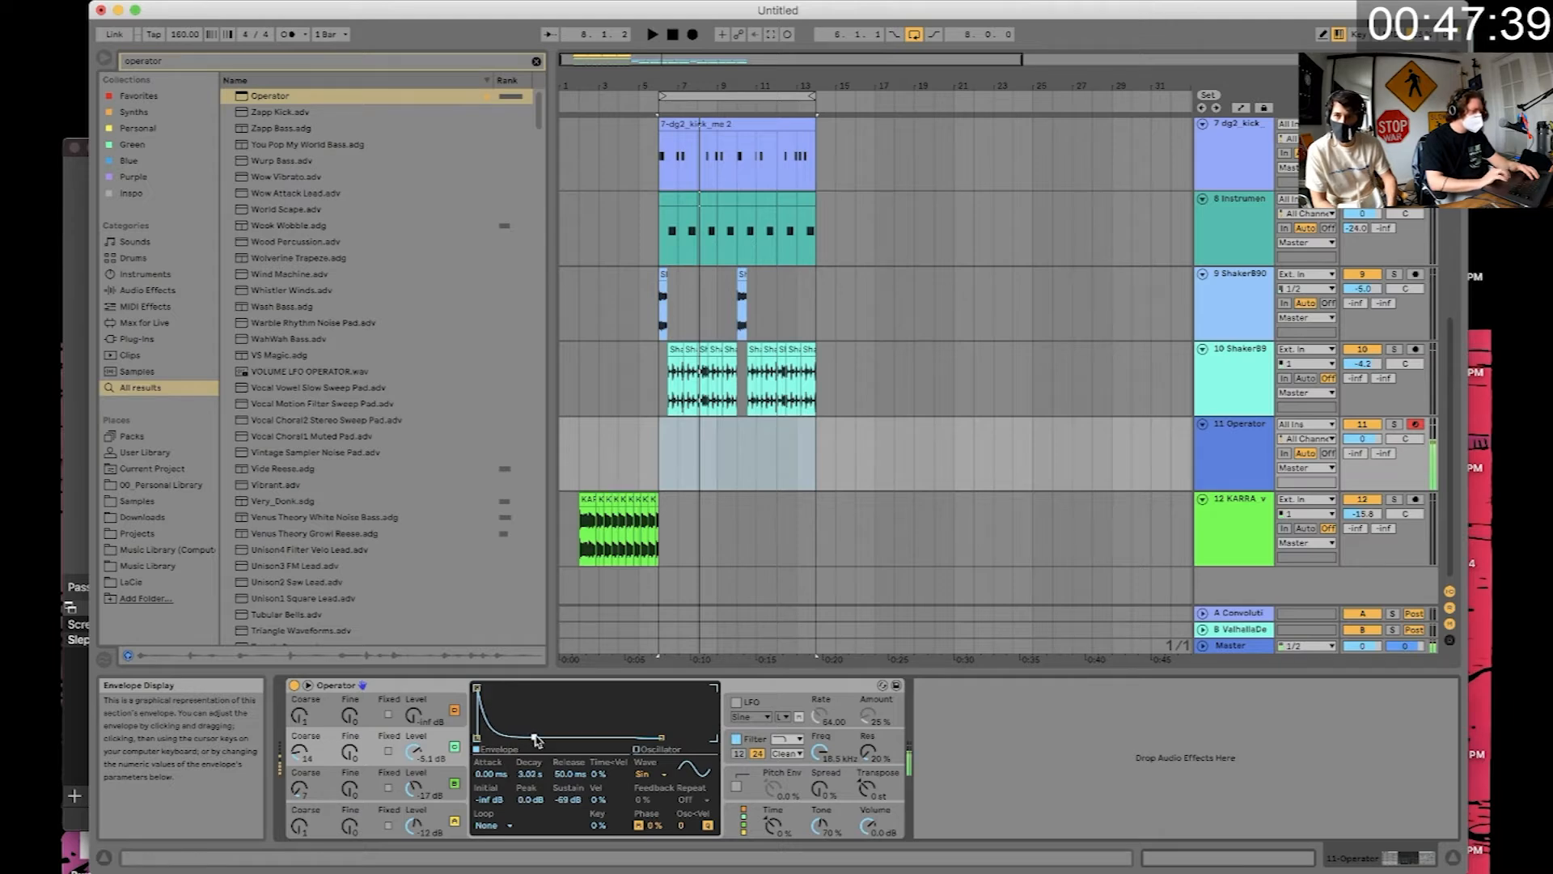
- Add Grain Delay after Operator with 54% dry/wet, and set oscillator B's envelope attack to 65.5 ms
key("super+f")
type("grain")
key("Return")
left_click(372, 789)
left_click_drag(478, 688, 518, 688)
left_click_drag(935, 770, 935, 796)
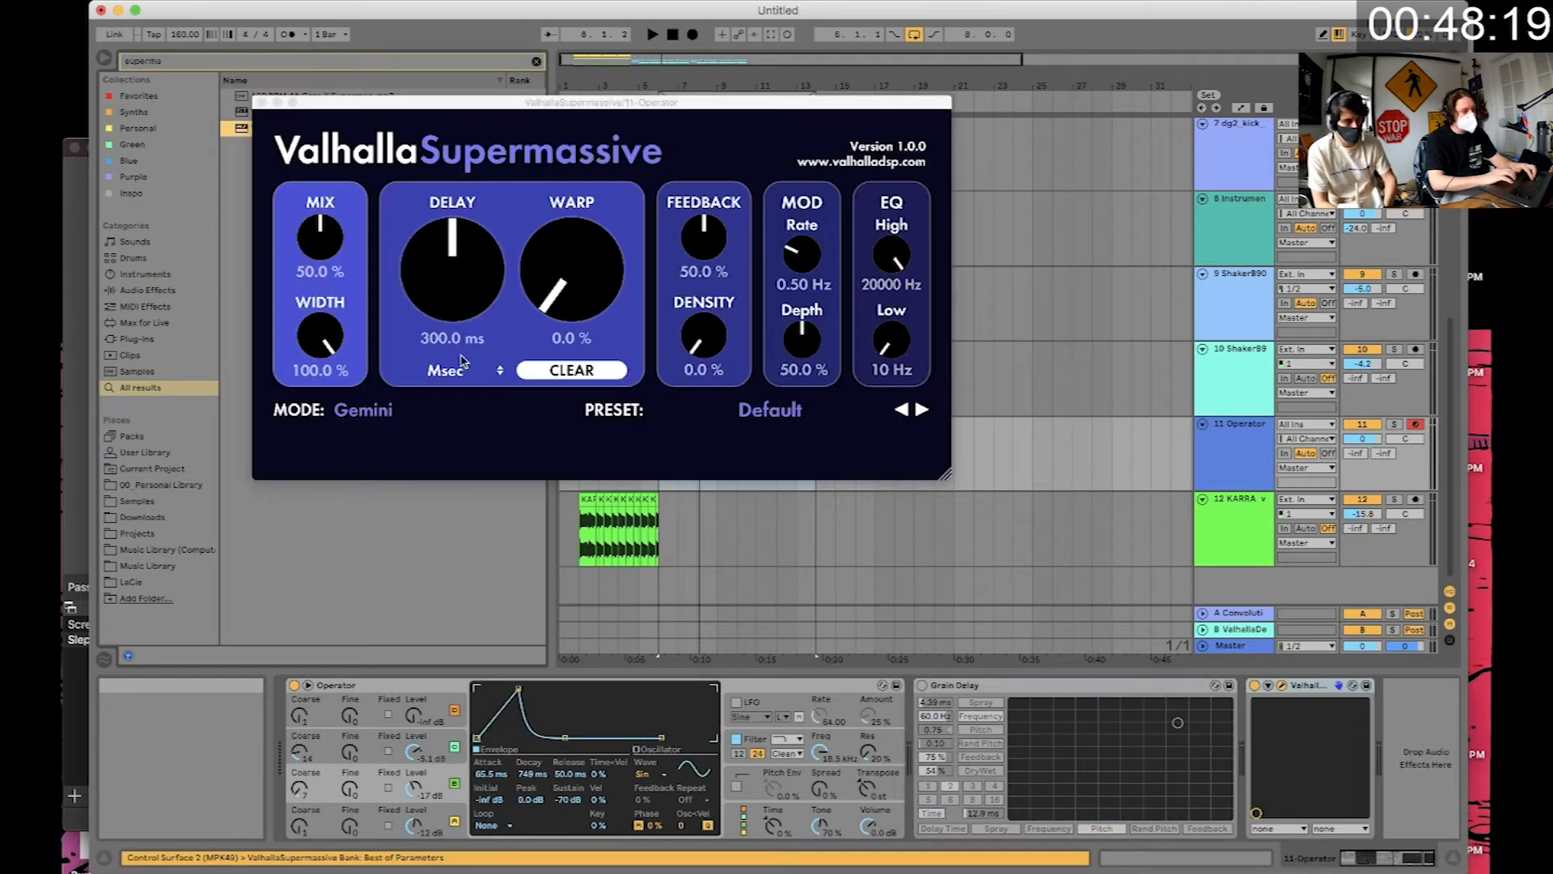
- Set ValhallaSupermassive's delay to 13.2 ms, mix to 45.8% and feedback to 70.7%
left_click_drag(453, 275, 479, 369)
mouse_move(322, 261)
left_mouse_down()
mouse_move(344, 231)
mouse_move(322, 257)
left_mouse_up()
left_click_drag(711, 237, 712, 228)
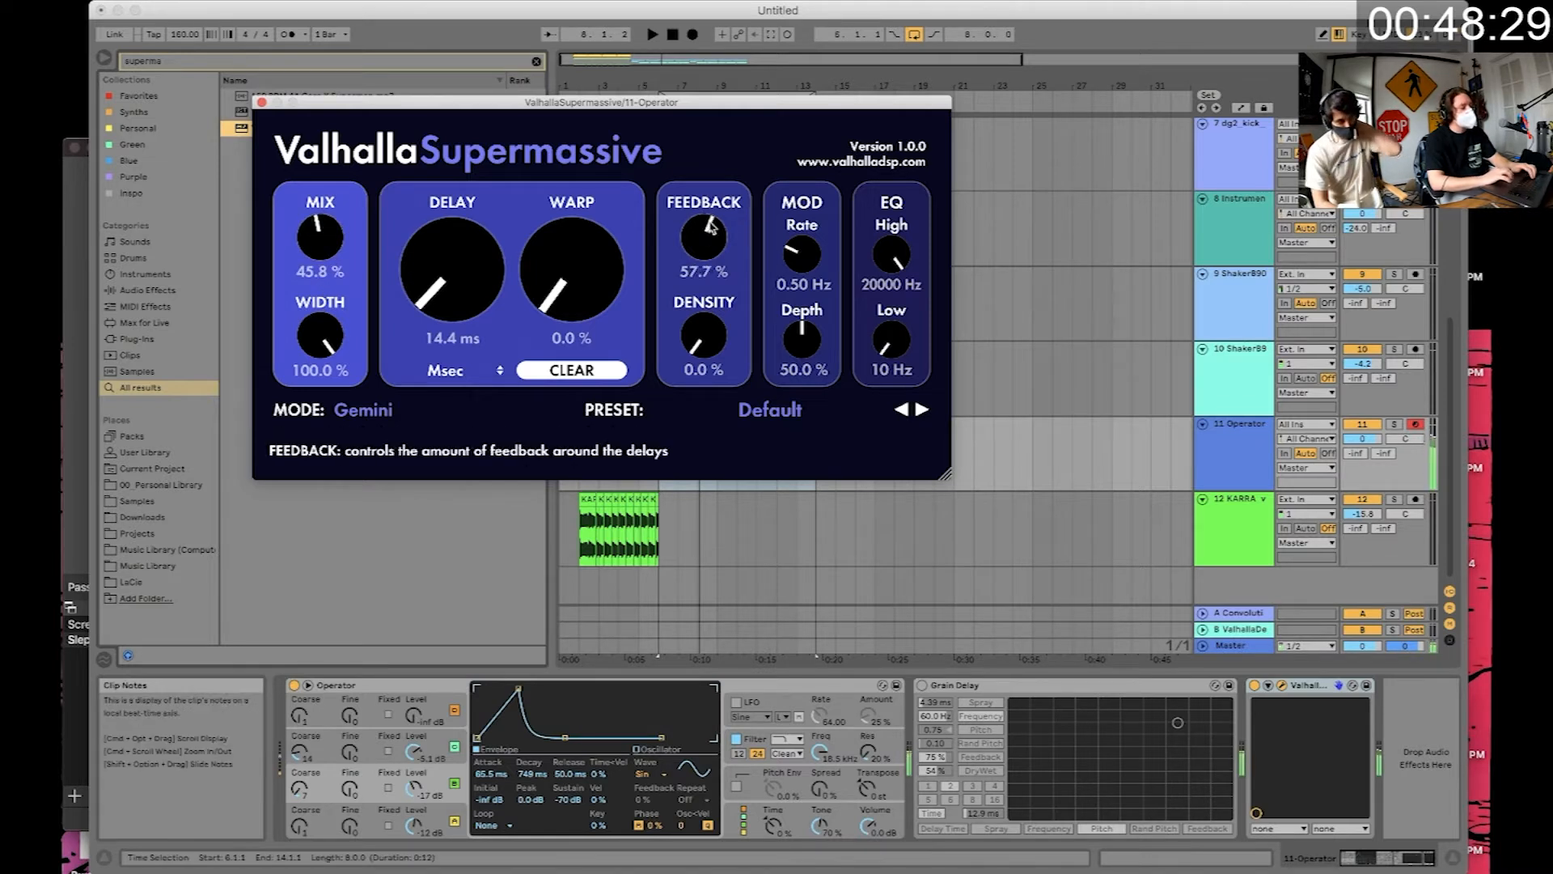
left_click_drag(503, 233, 469, 260)
left_click_drag(704, 243, 705, 226)
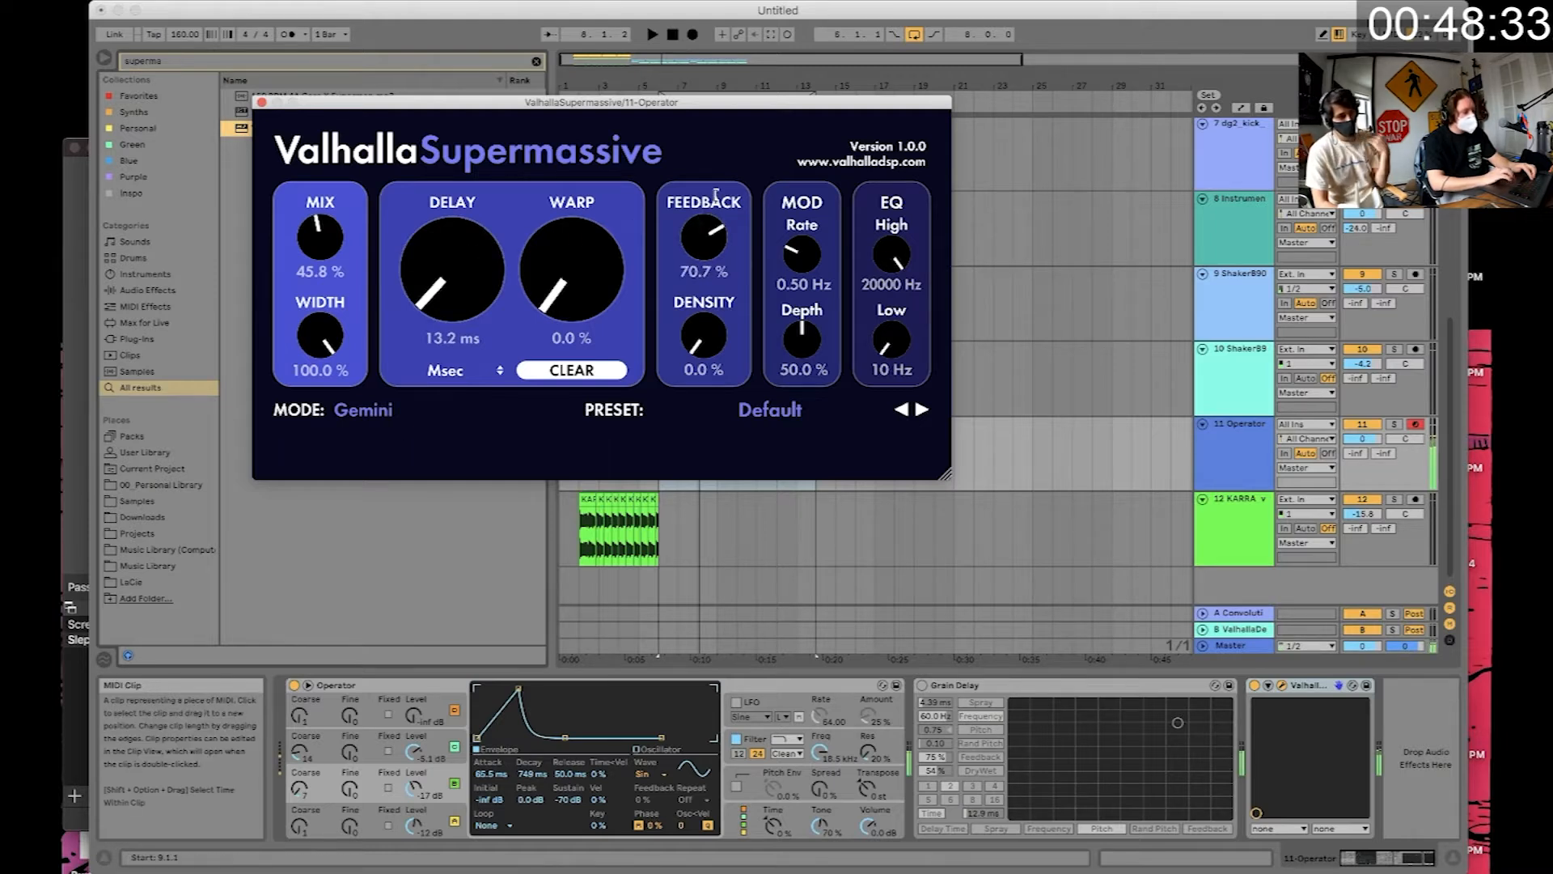
- Try ValhallaSupermassive's Hydra mode and switch the delay mode to Centaurus
left_click(370, 413)
left_click(365, 451)
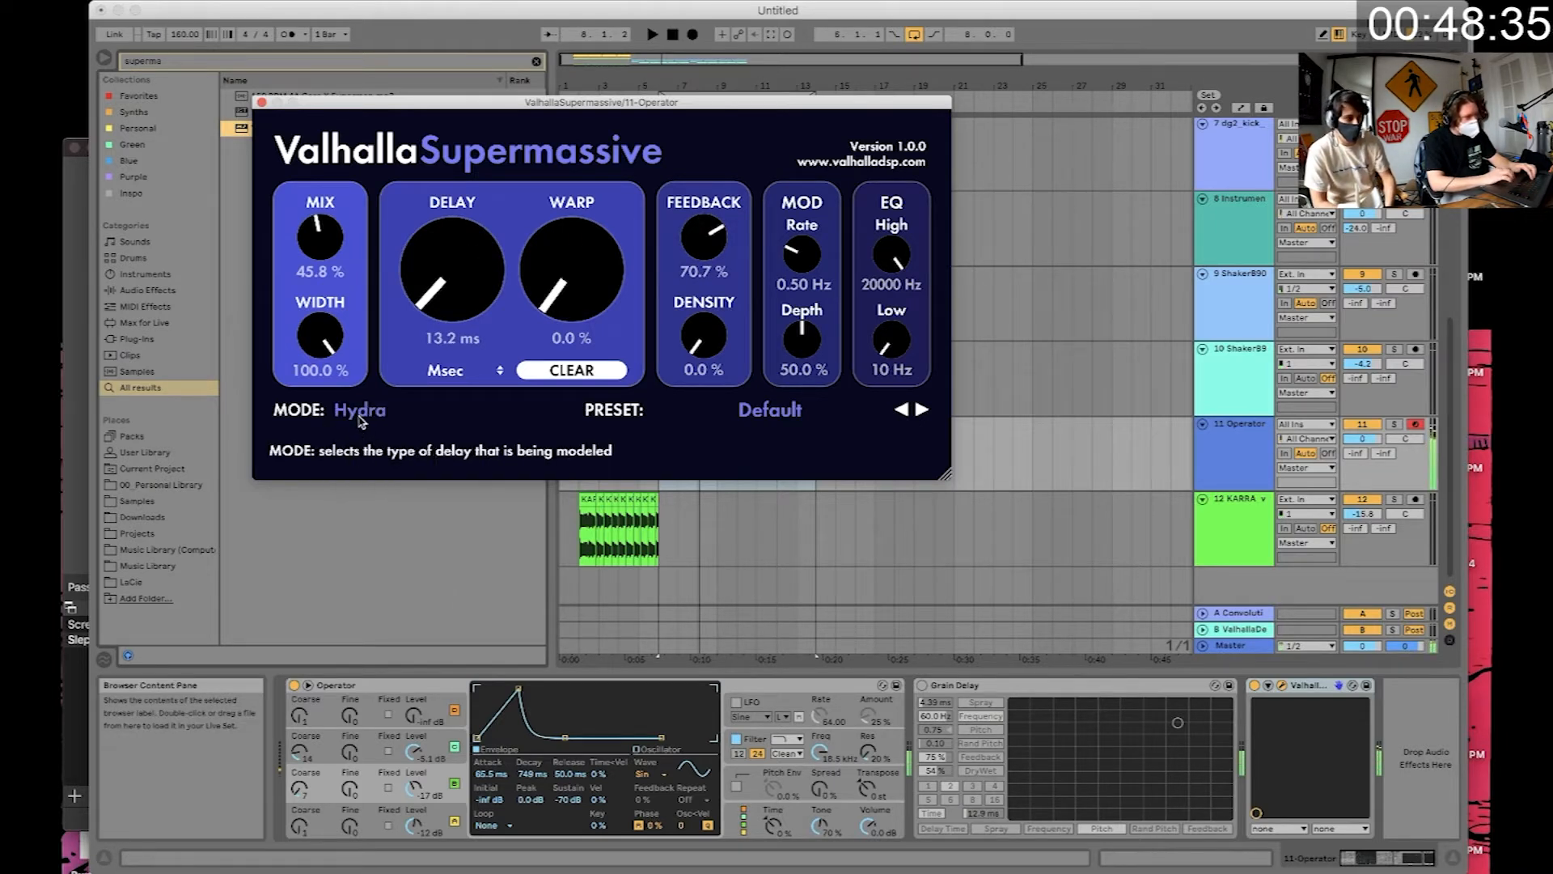
left_click(364, 425)
left_click(378, 471)
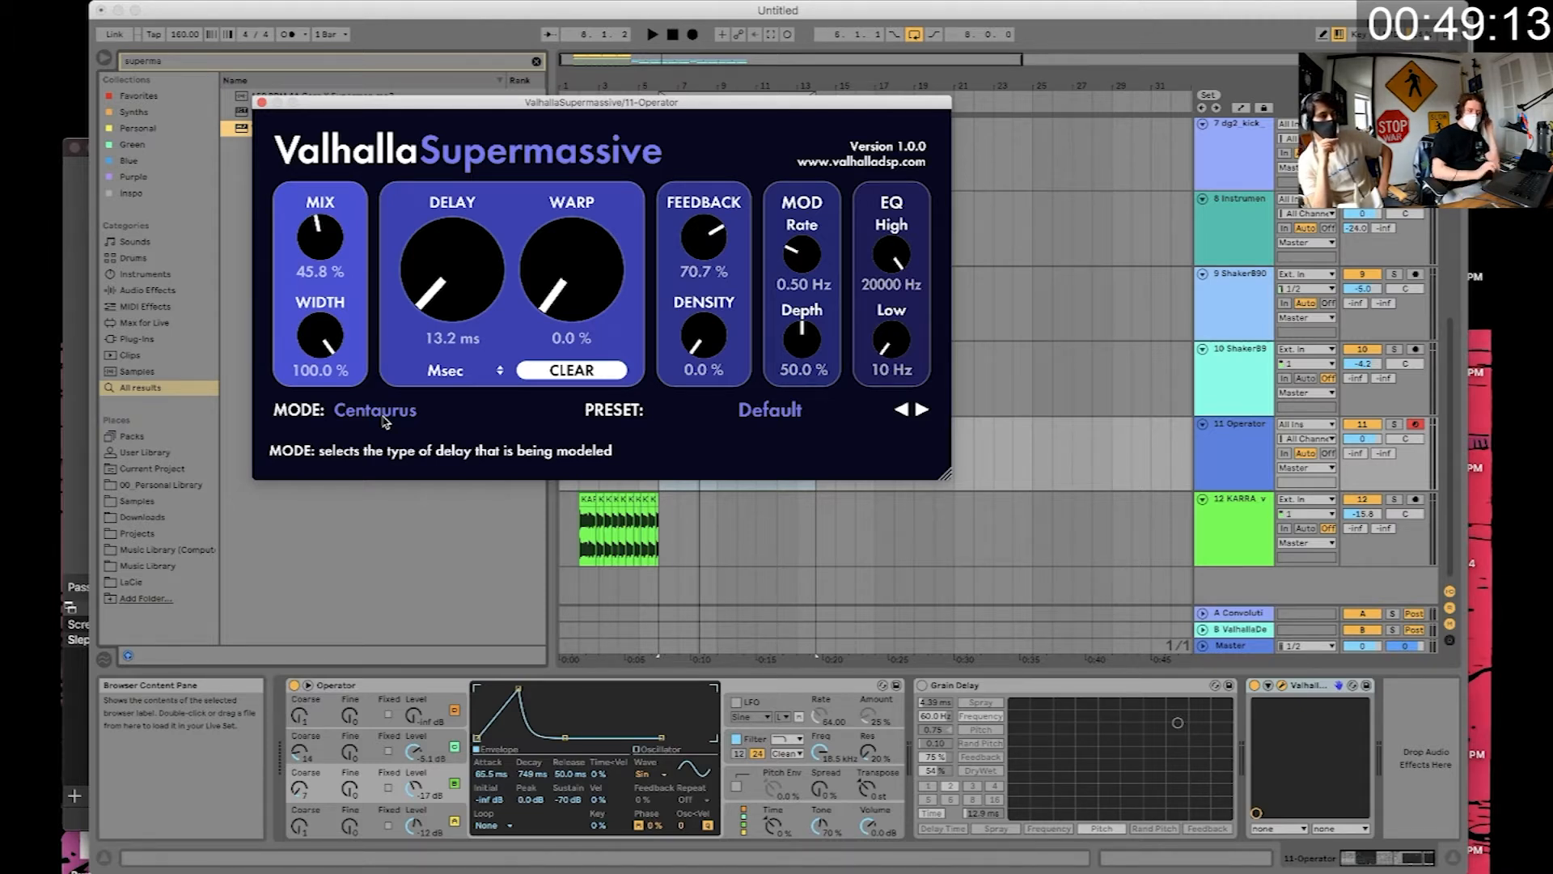
- Close the ValhallaSupermassive window and select the start of the looped section on the Operator track
left_click(1226, 476)
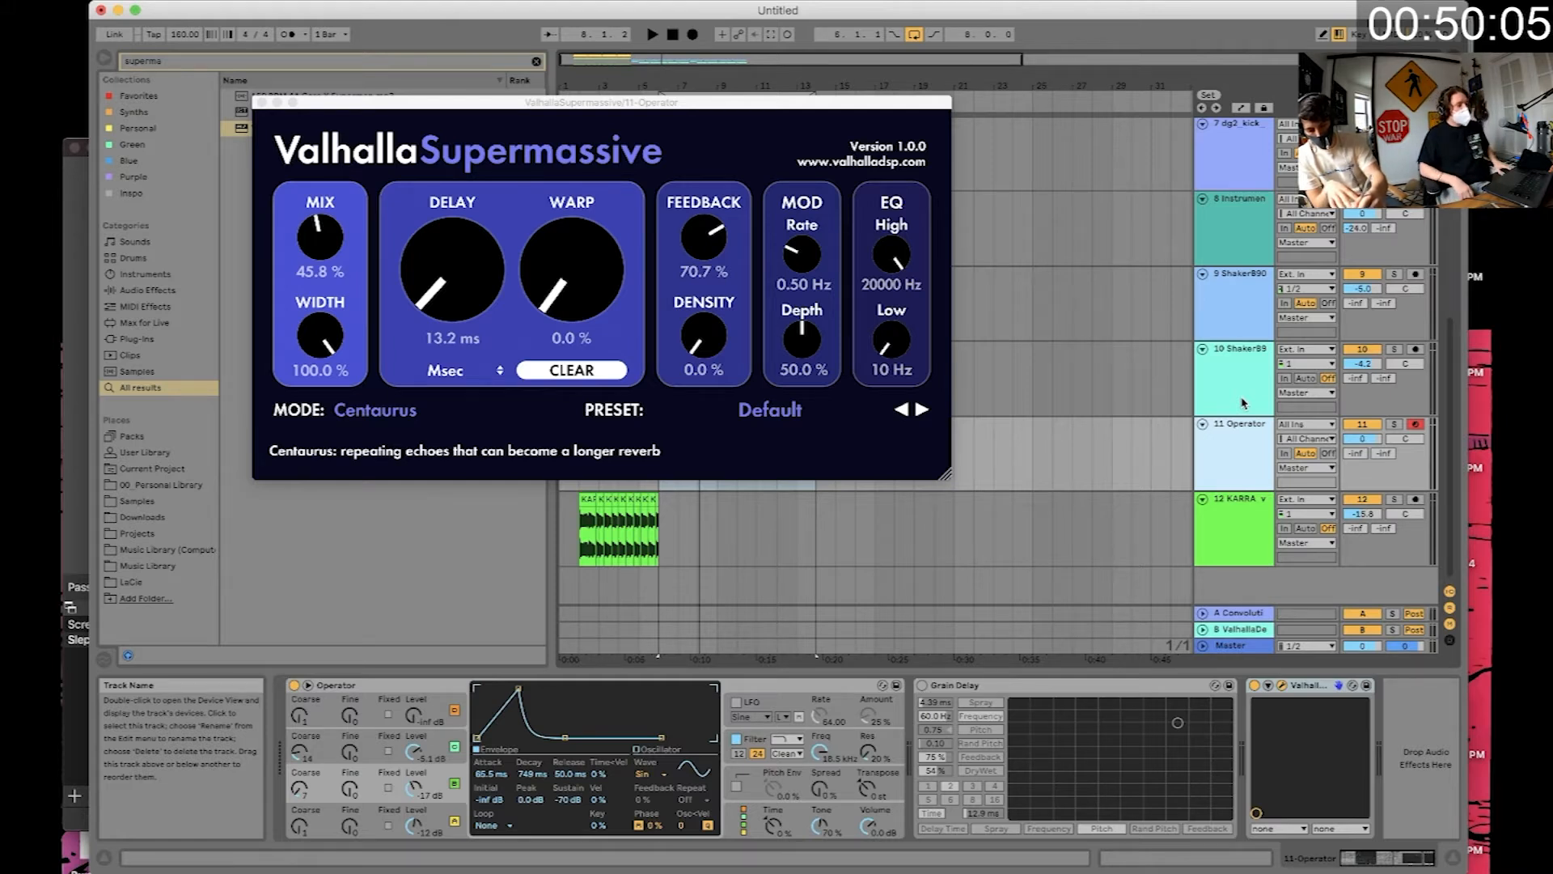
left_click(259, 103)
scroll(744, 388, "up", 5)
scroll(743, 388, "down", 6)
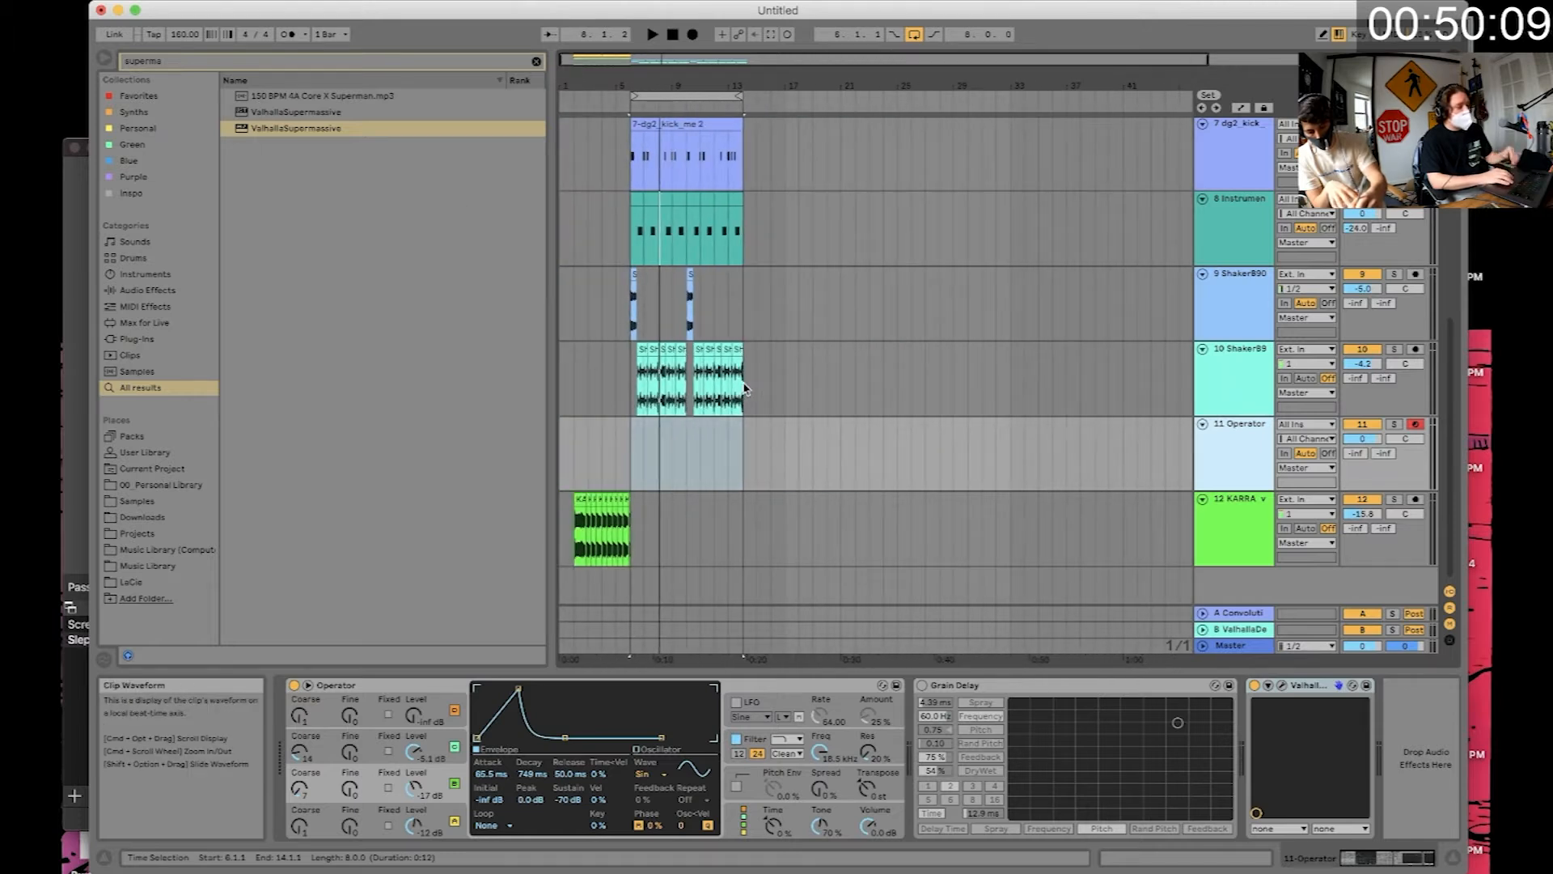
mouse_move(630, 476)
left_mouse_down()
mouse_move(684, 466)
mouse_move(634, 470)
left_mouse_up()
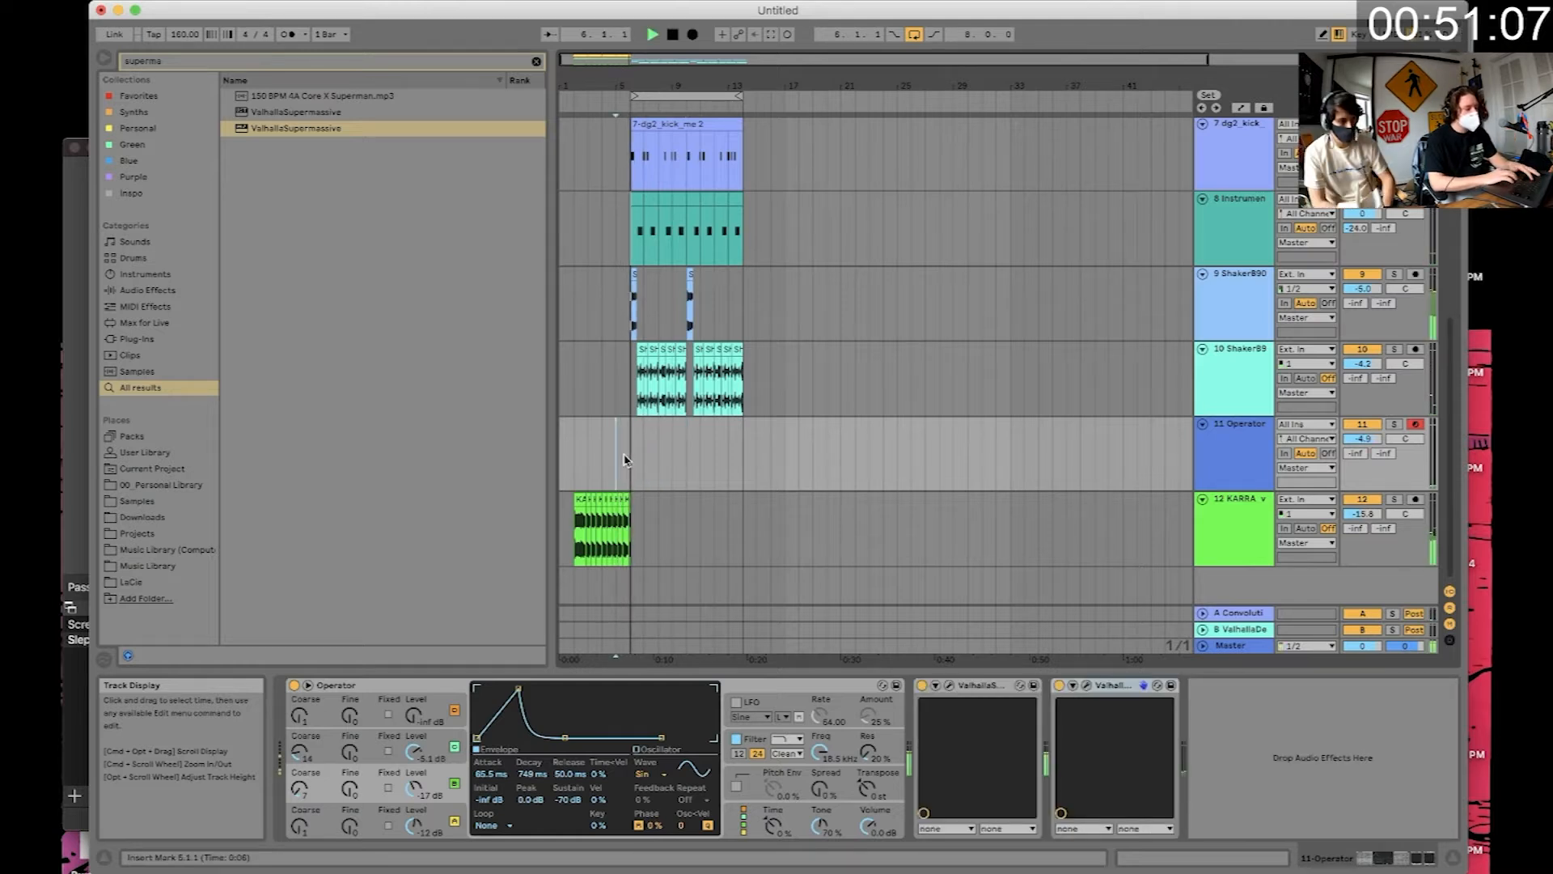
- Stop playback and insert an empty three-bar MIDI clip on the Operator track from bar 6 to bar 9
key("space")
left_click_drag(633, 455, 671, 453)
key("super+shift+m")
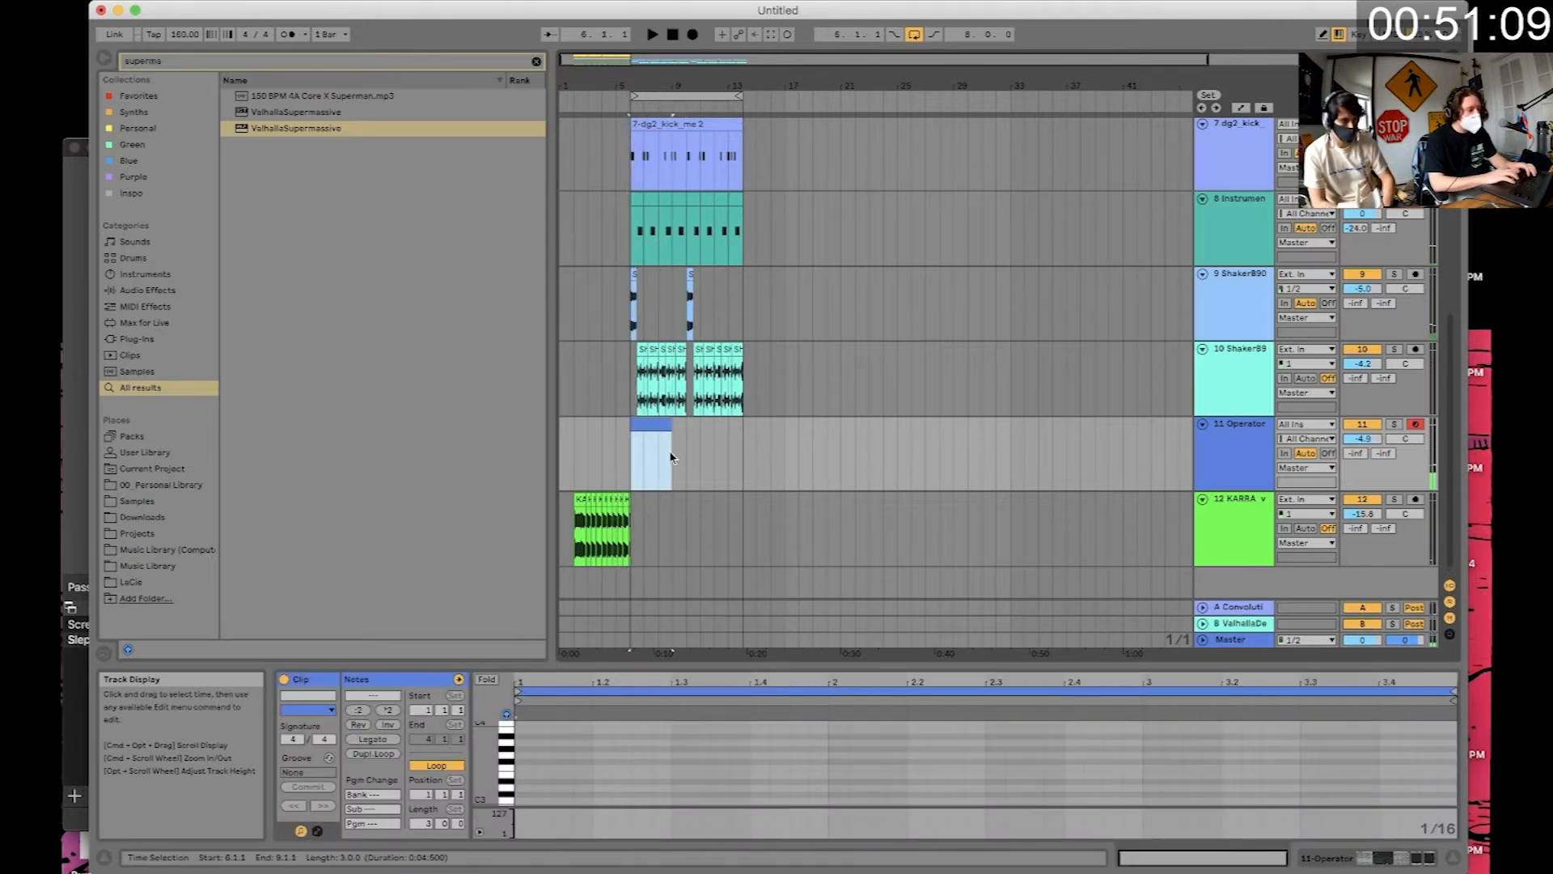
- Add an F0 note at the start of the Operator clip, lengthen it to two sixteenths, and play it
left_click_drag(487, 761, 487, 720)
left_click(505, 762)
double_click(528, 762)
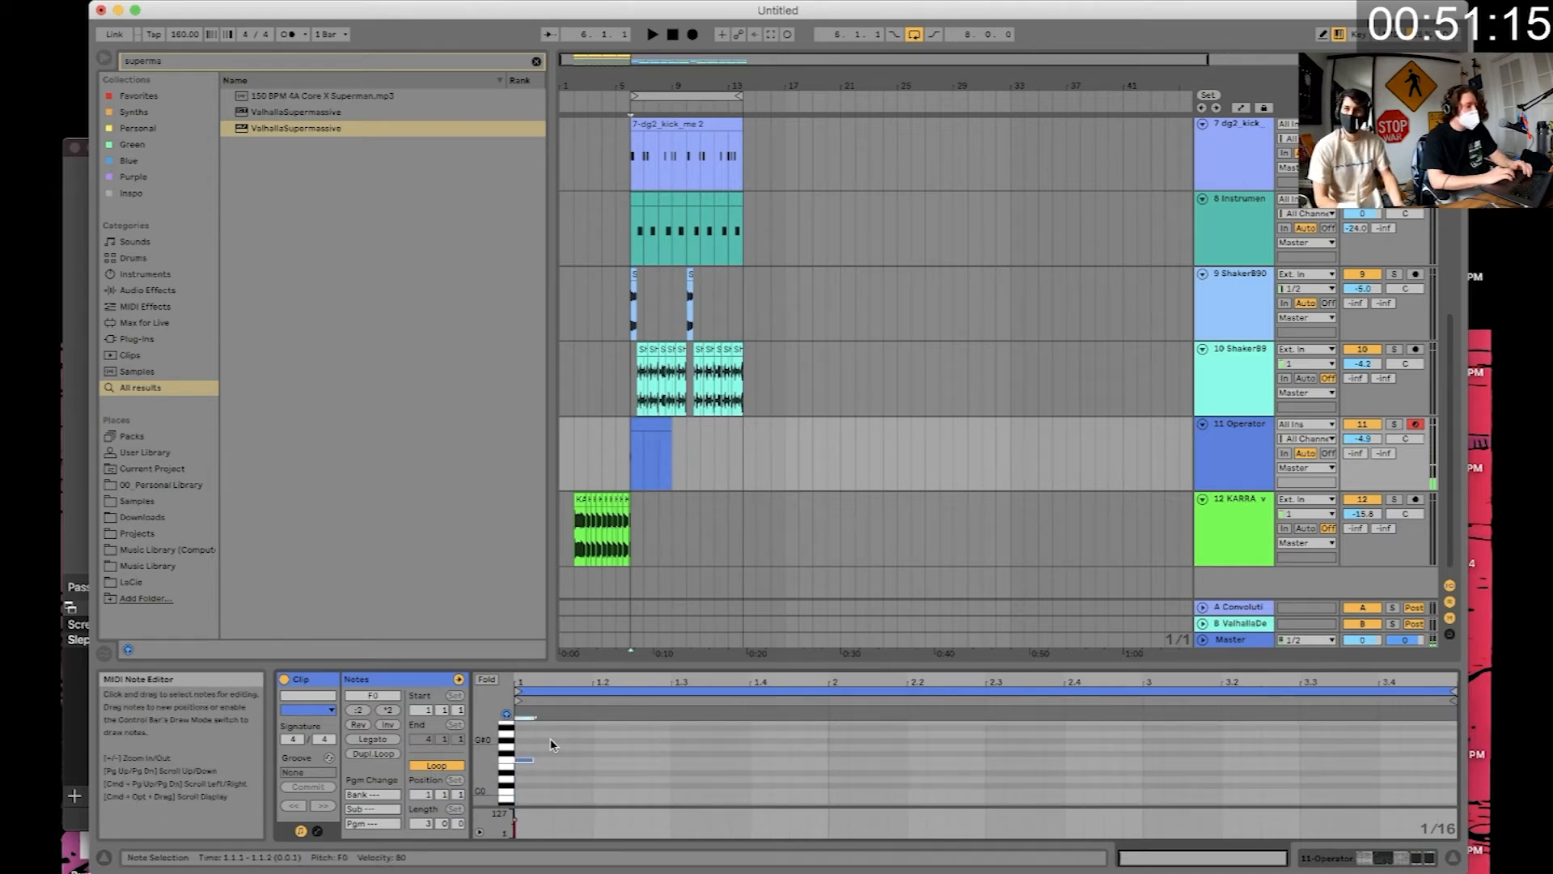
left_click_drag(532, 760, 551, 758)
key("space")
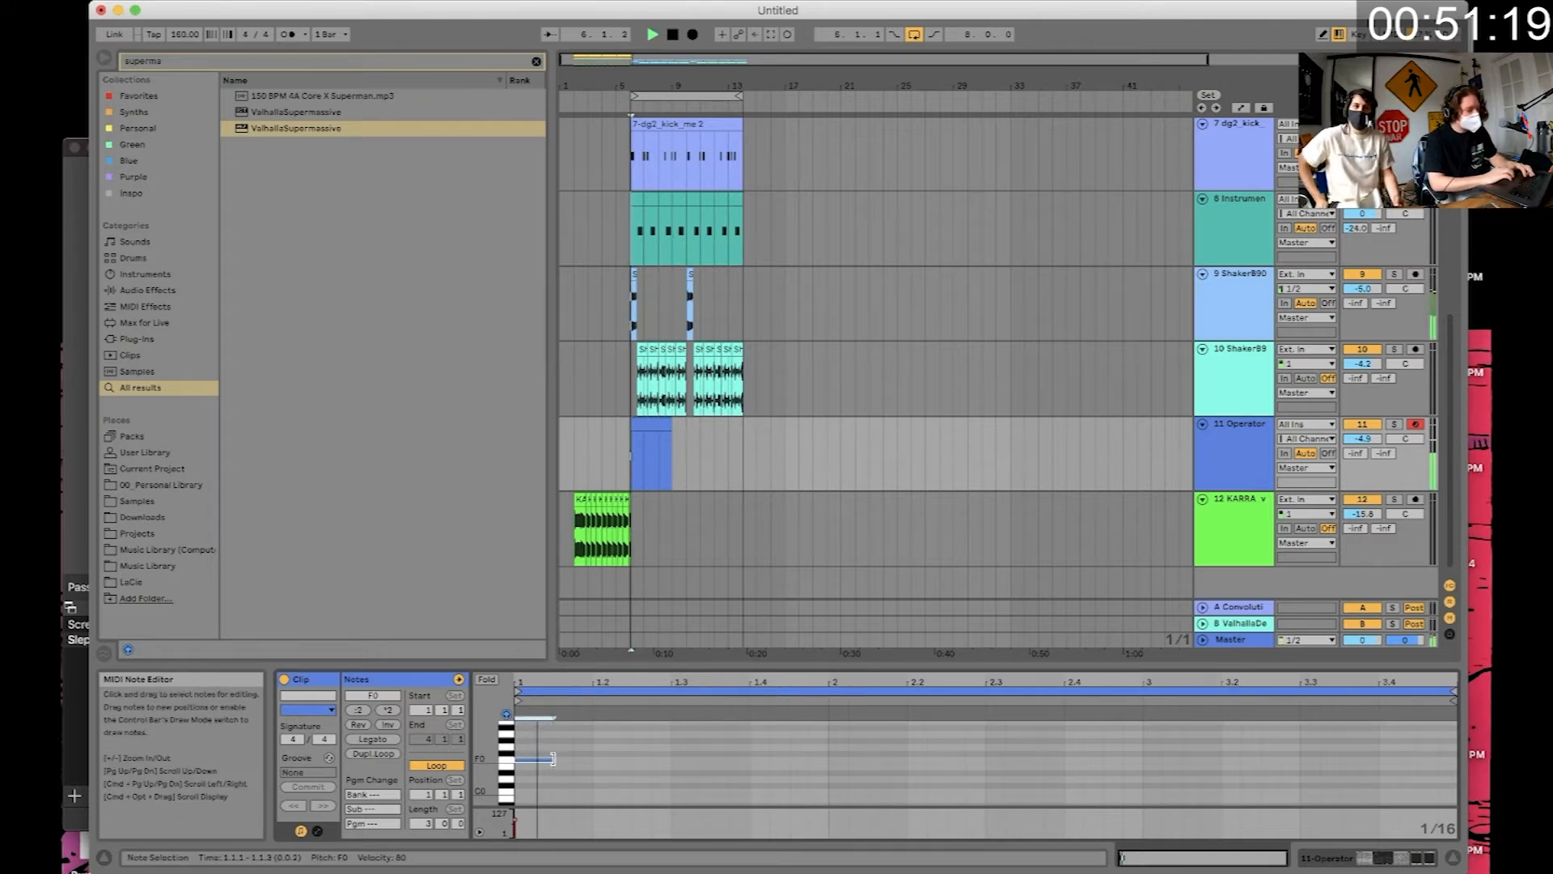
- Lengthen the F0 note at the start of the Operator clip to one full bar
left_click_drag(551, 760, 838, 762)
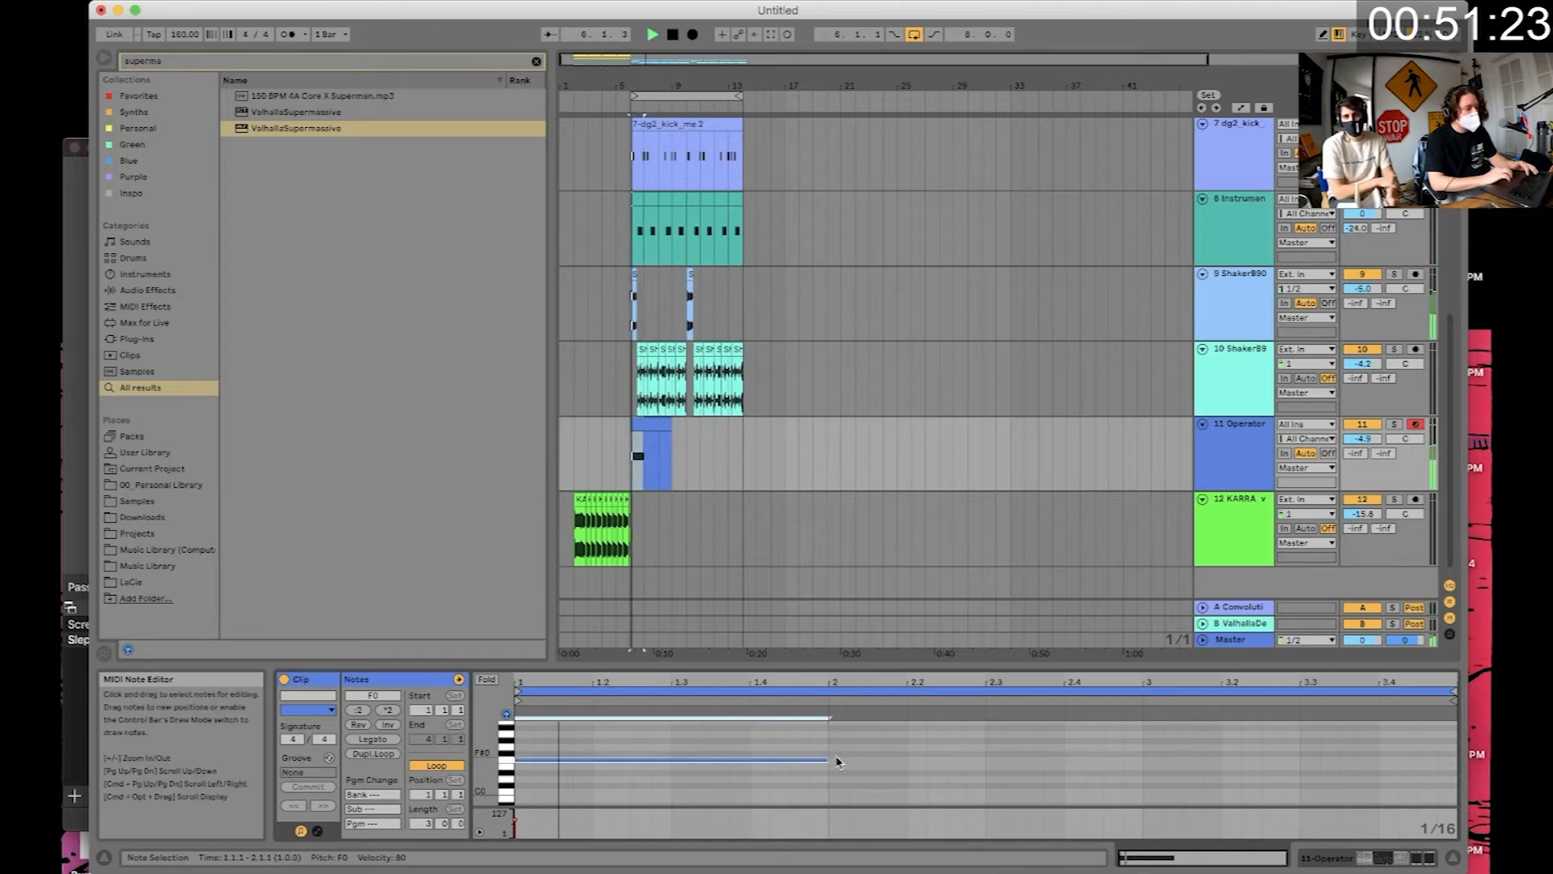
- Duplicate the Operator track and freeze the duplicate
right_click(1248, 445)
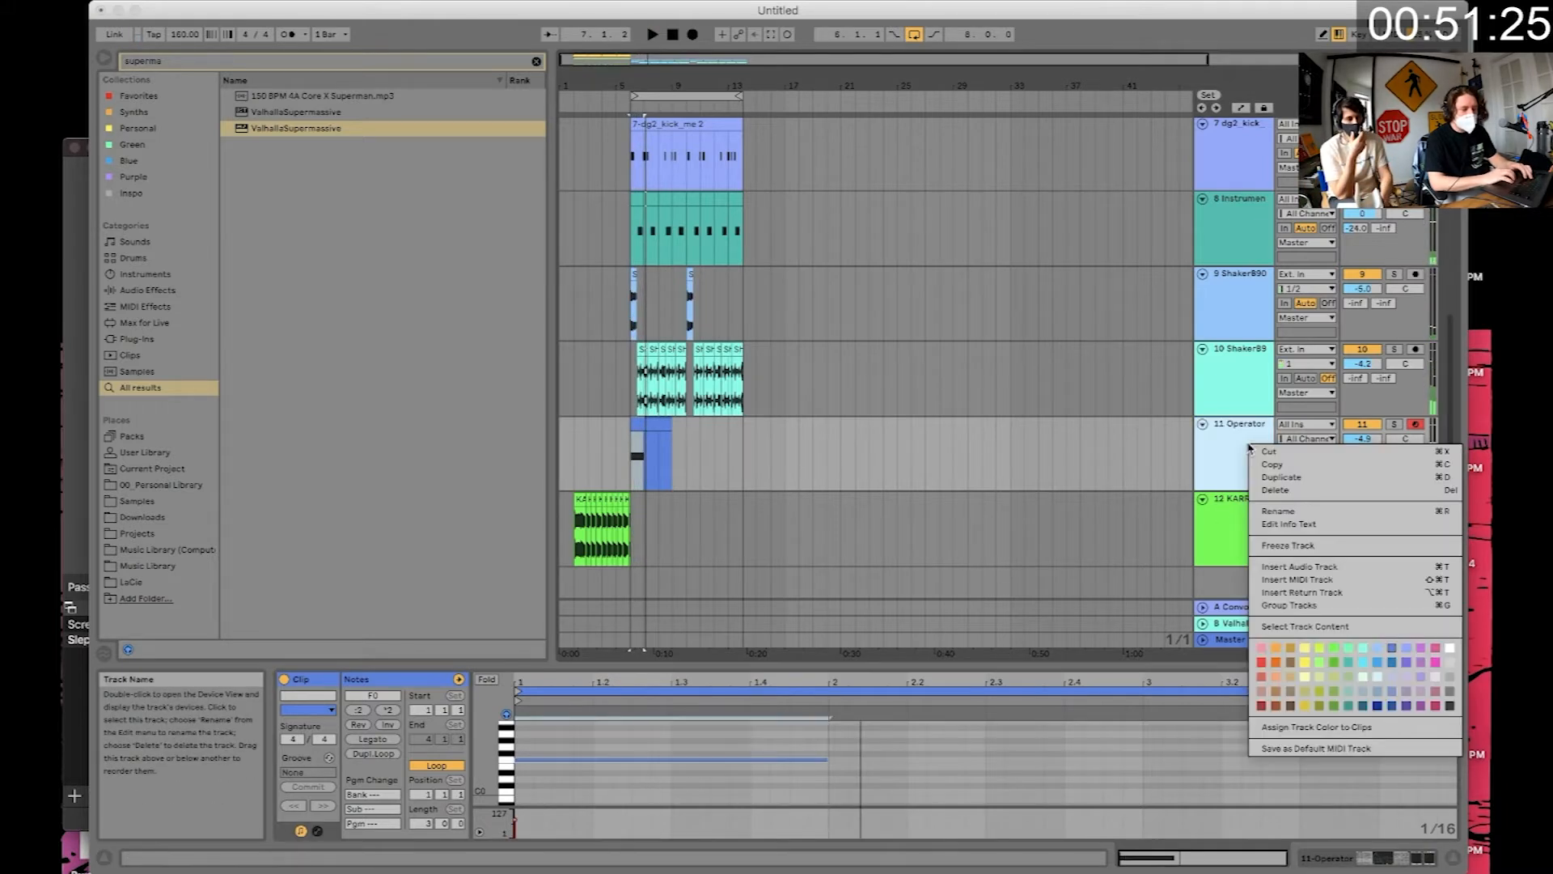
left_click(1224, 467)
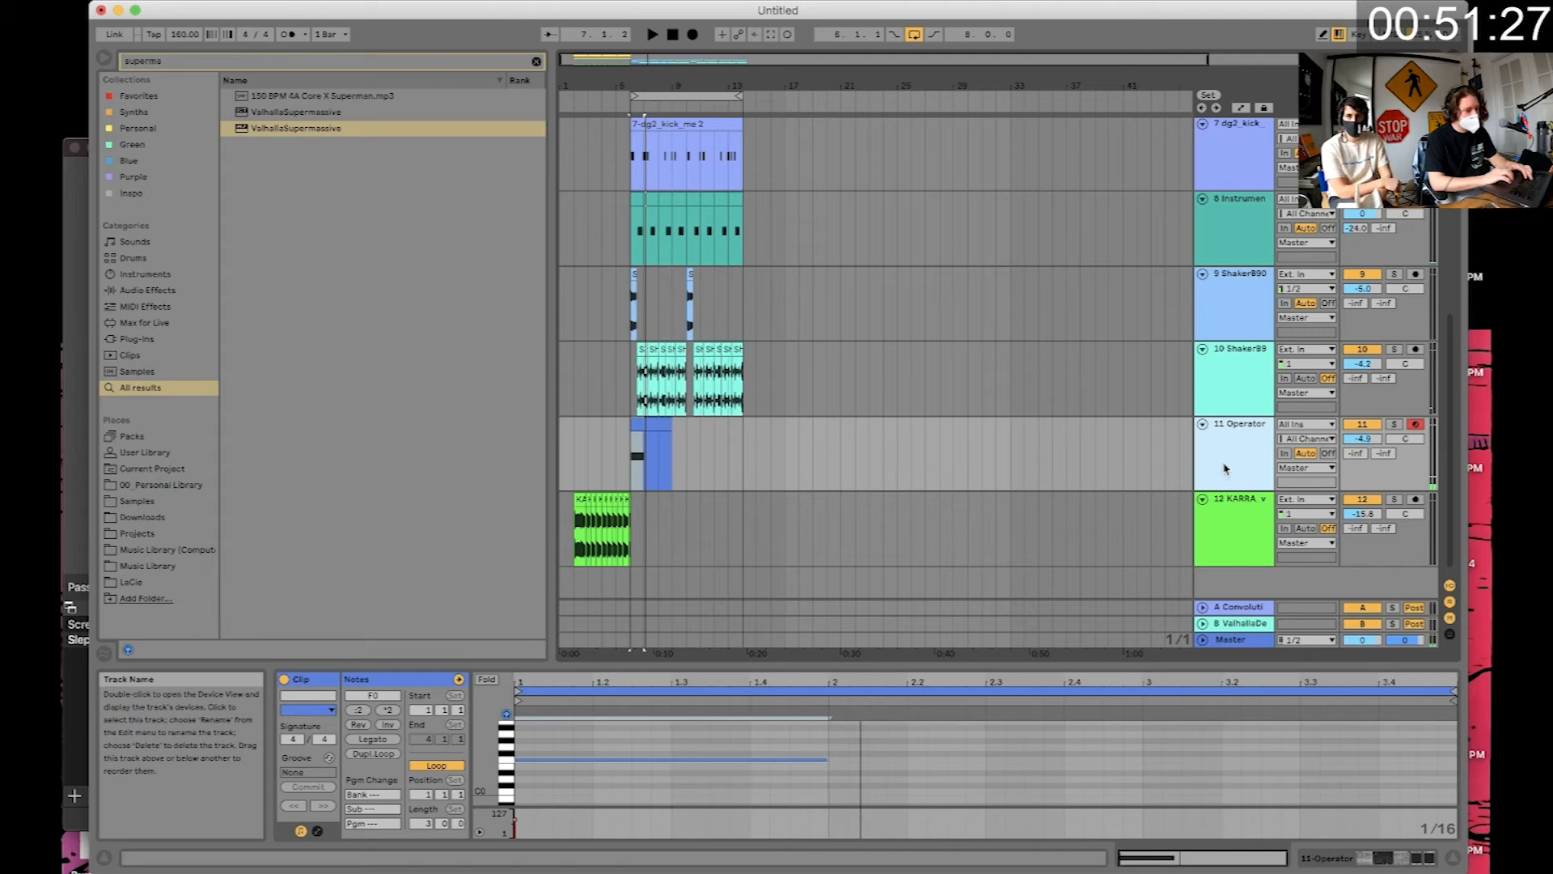
key("super+d")
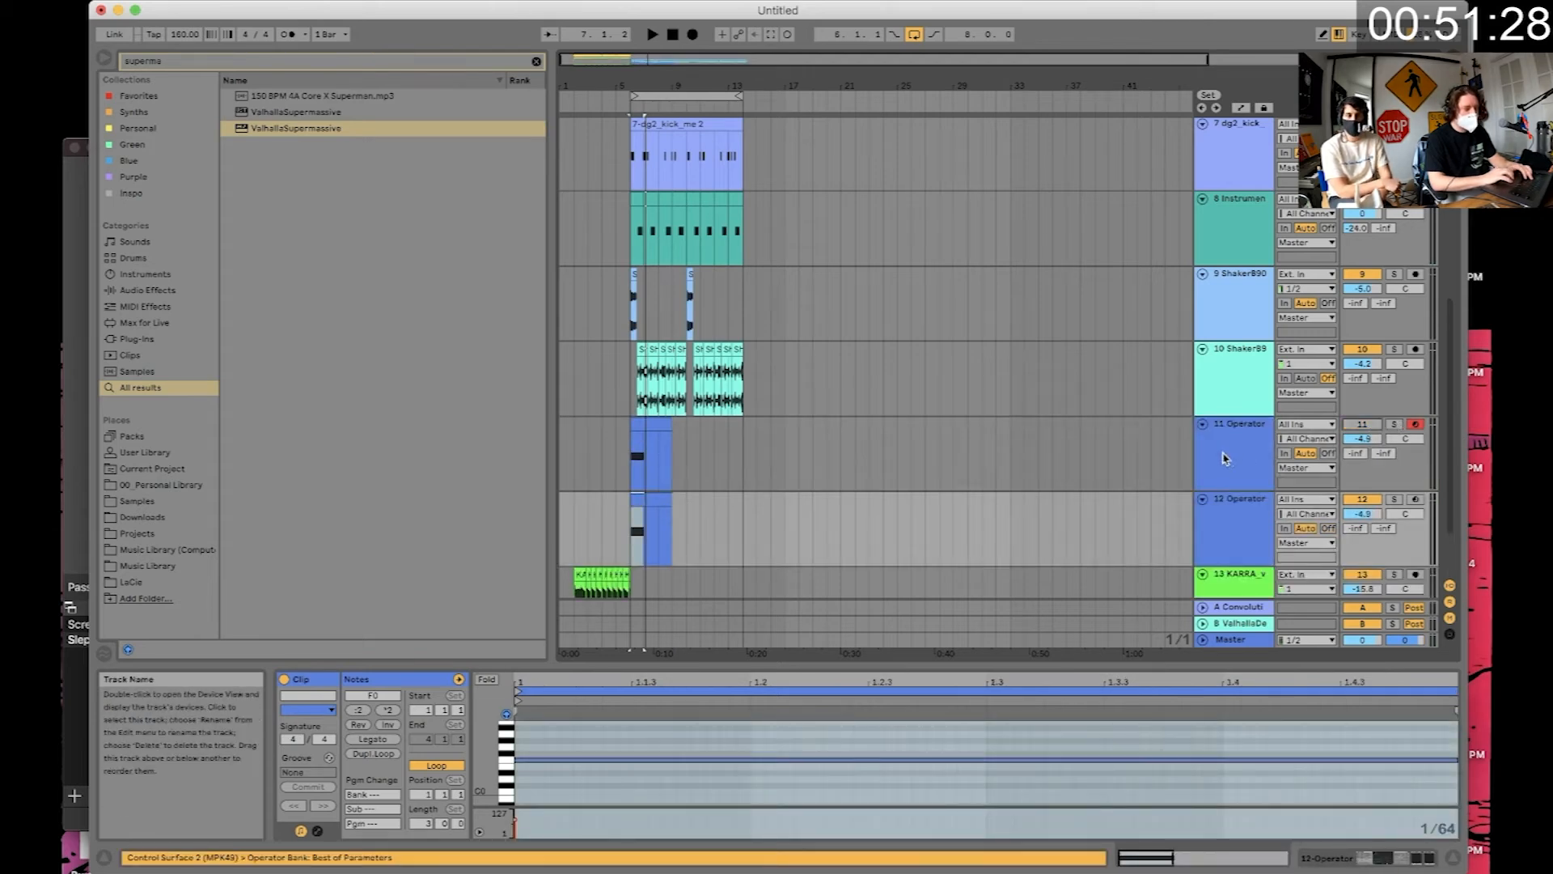
right_click(1236, 529)
left_click(1292, 630)
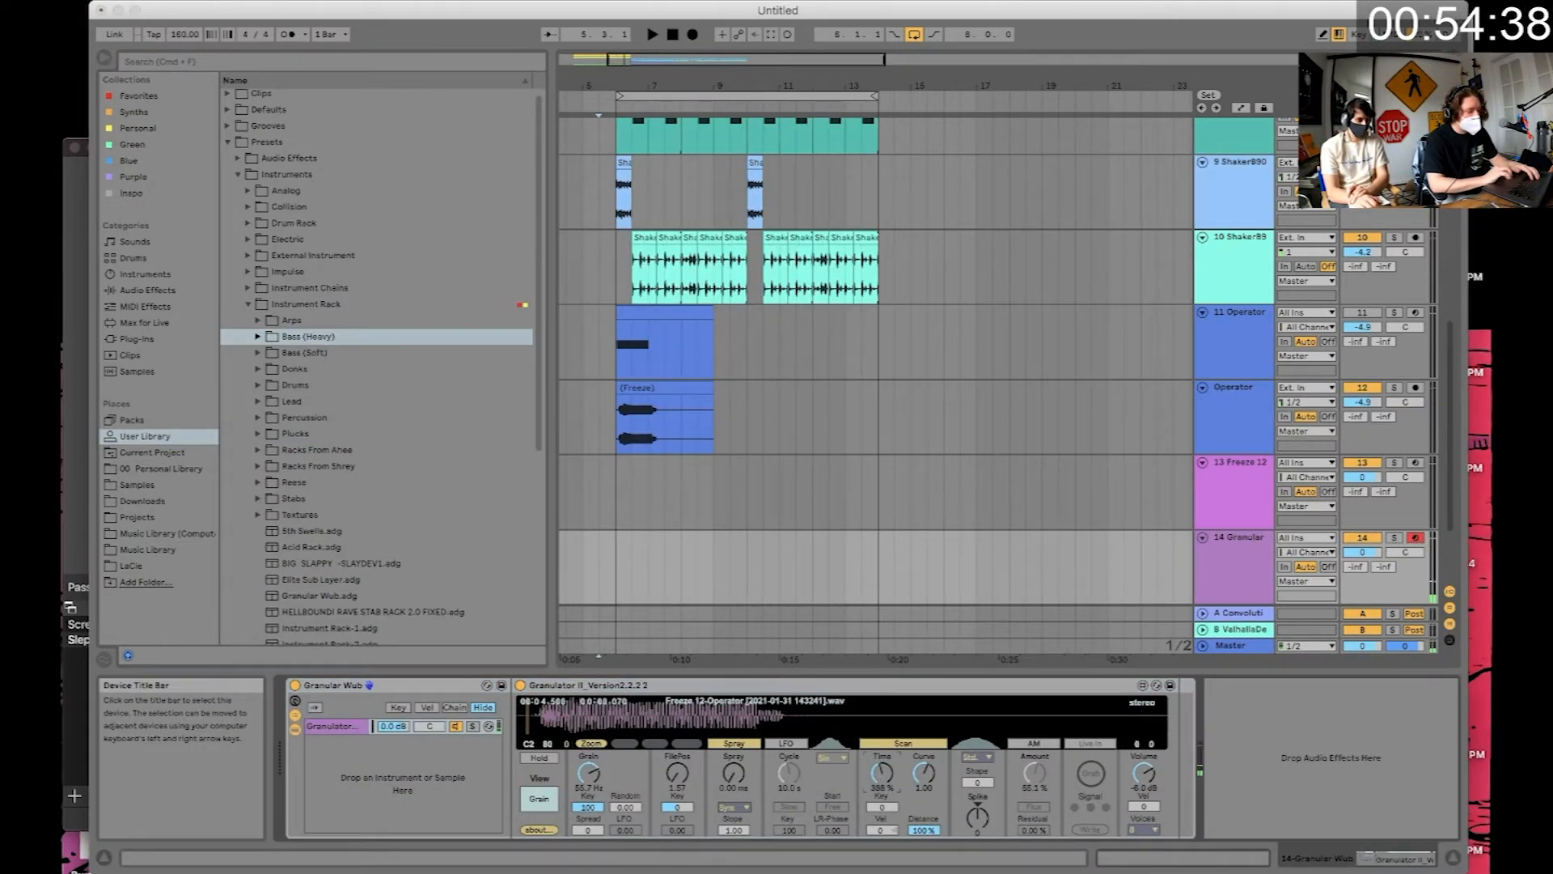
- Set Granulator II's scan time to 92.3 % and its file position to 3.46, playing a note an octave higher
mouse_move(887, 774)
left_mouse_down()
mouse_move(886, 749)
mouse_move(880, 796)
mouse_move(887, 778)
left_mouse_up()
key("x")
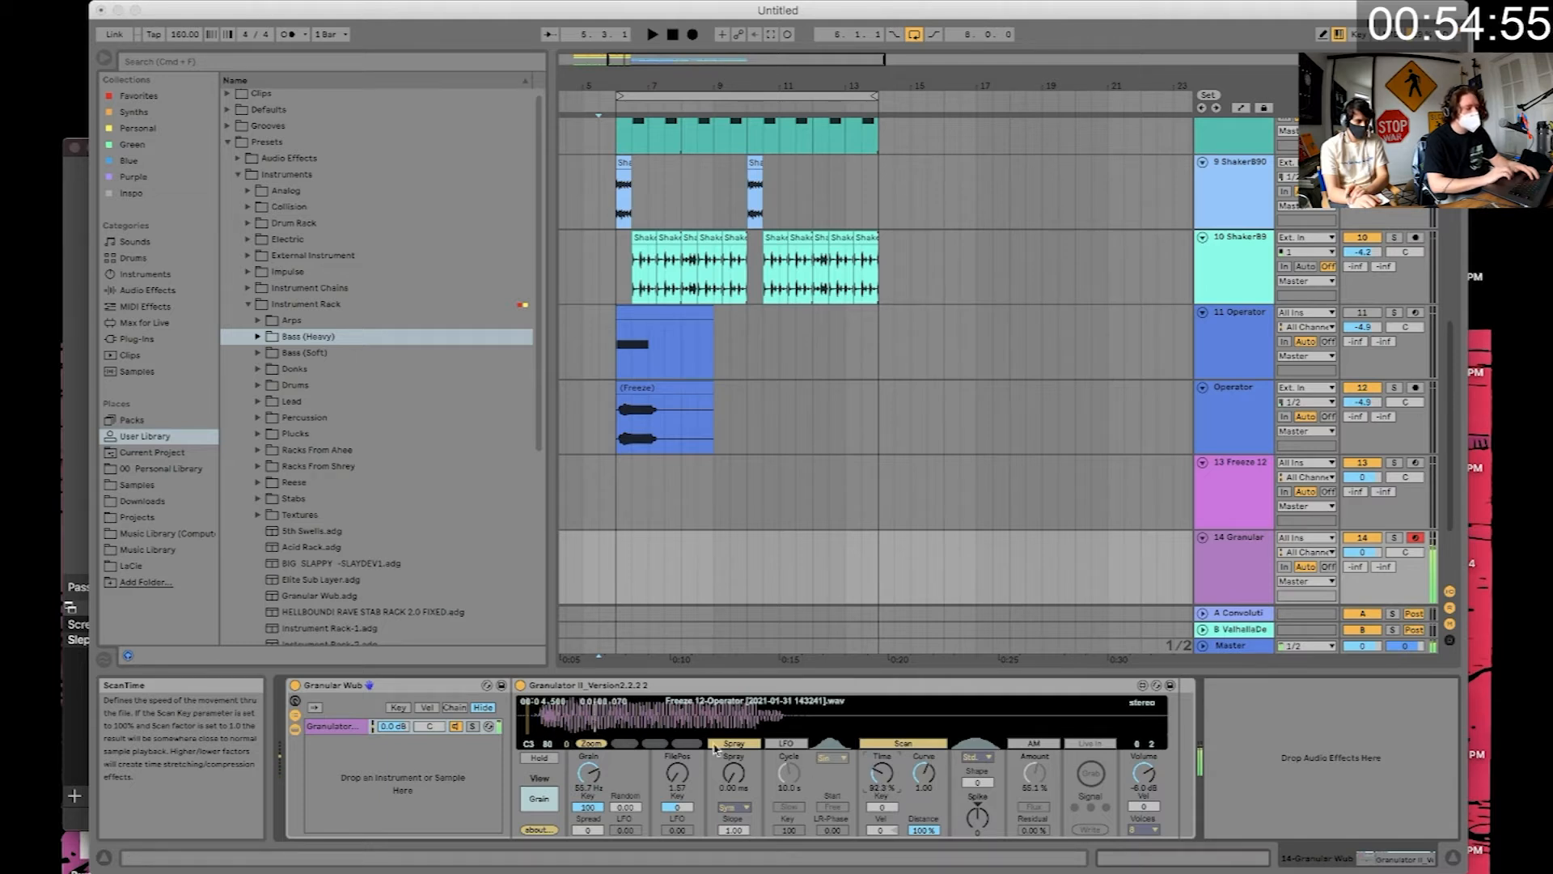
left_click(537, 716)
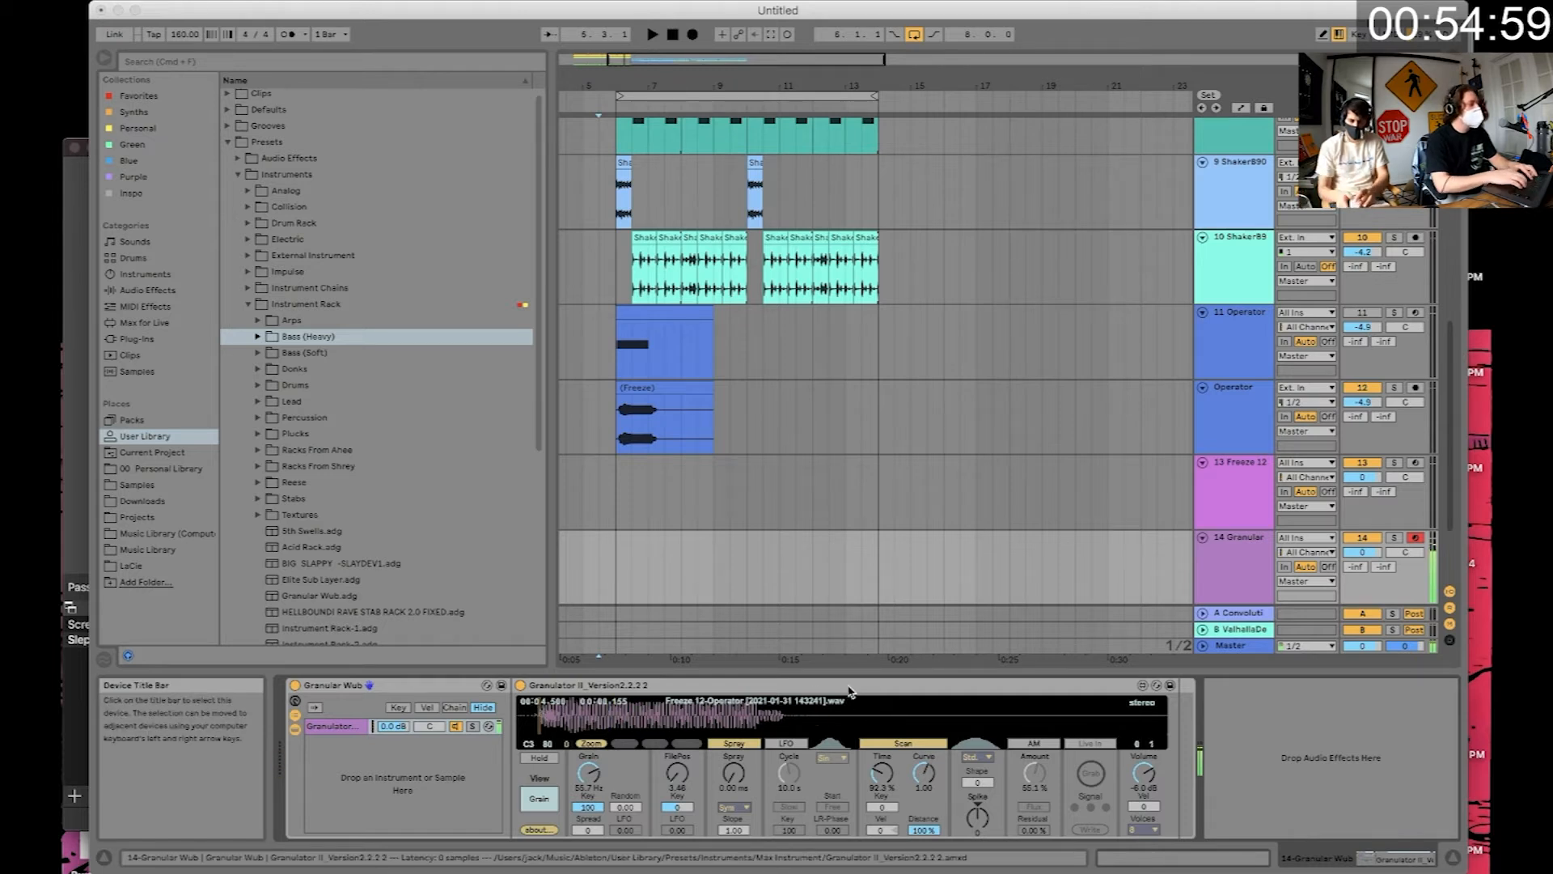
- Add EQ Three after Granulator II on the Granular track and set its low crossover frequency to about 233 Hz
key("super+f")
type("eq")
key("Down")
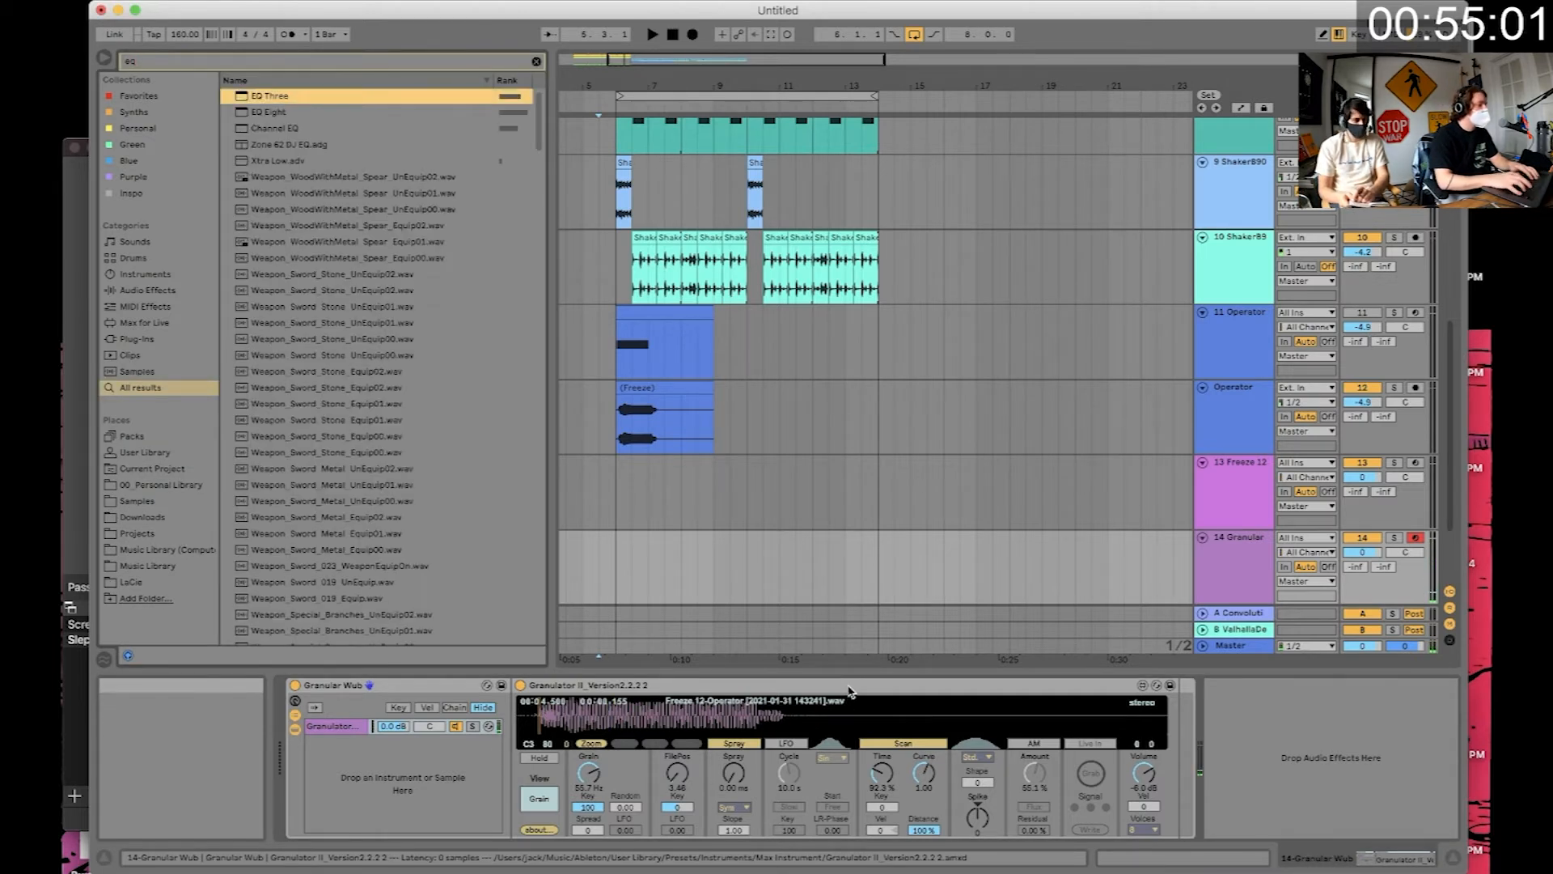
key("Return")
left_click_drag(1229, 813, 1229, 812)
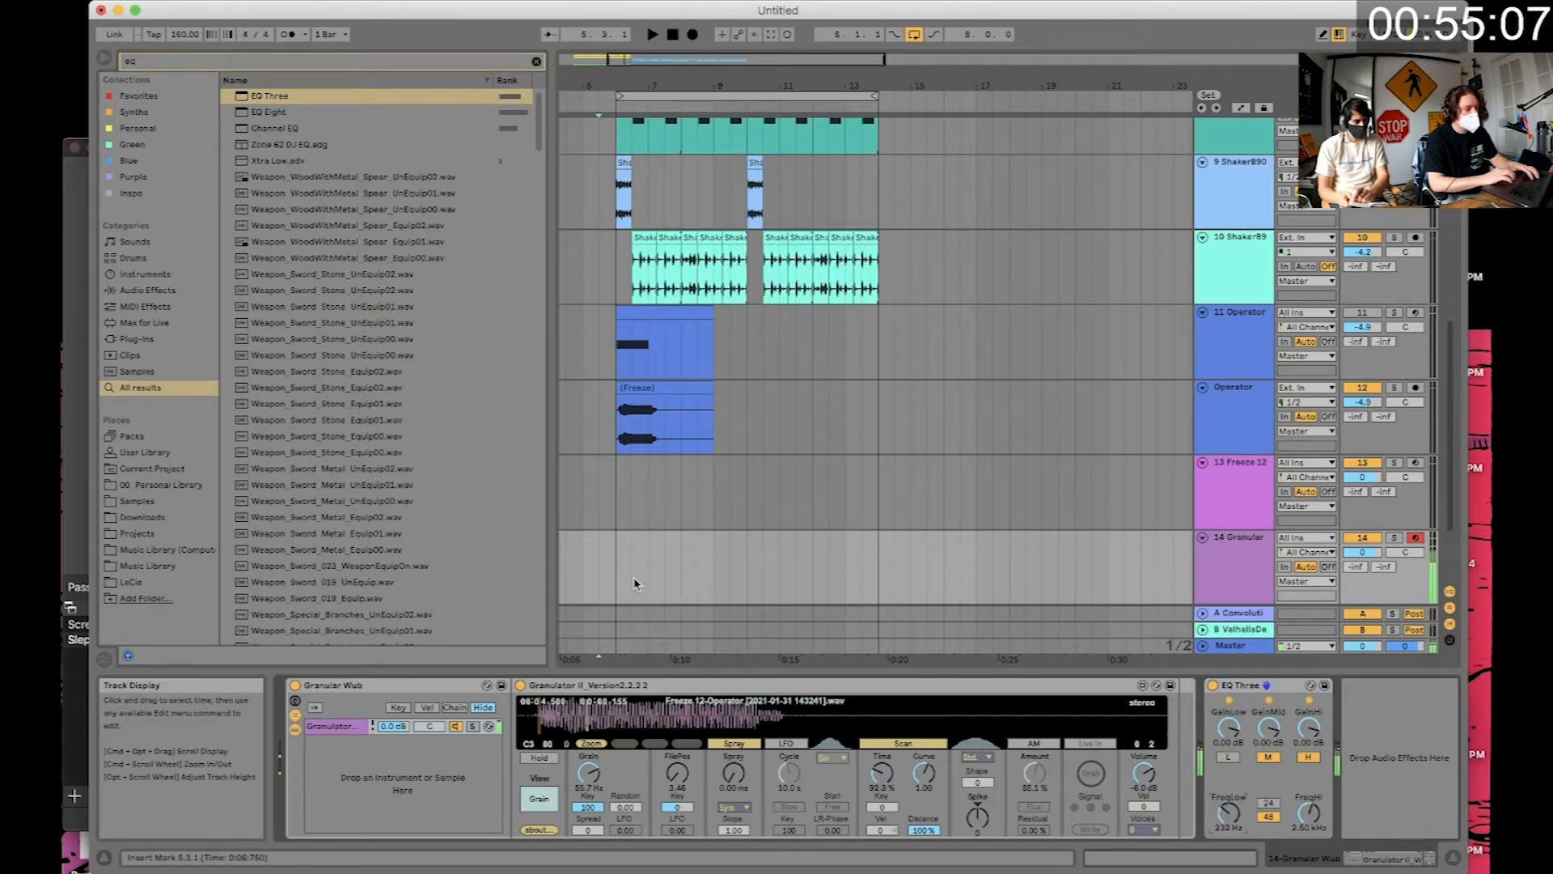
- Select bars 10 to 14 across the Granular track's clips and loop that range
left_click_drag(631, 582, 693, 574)
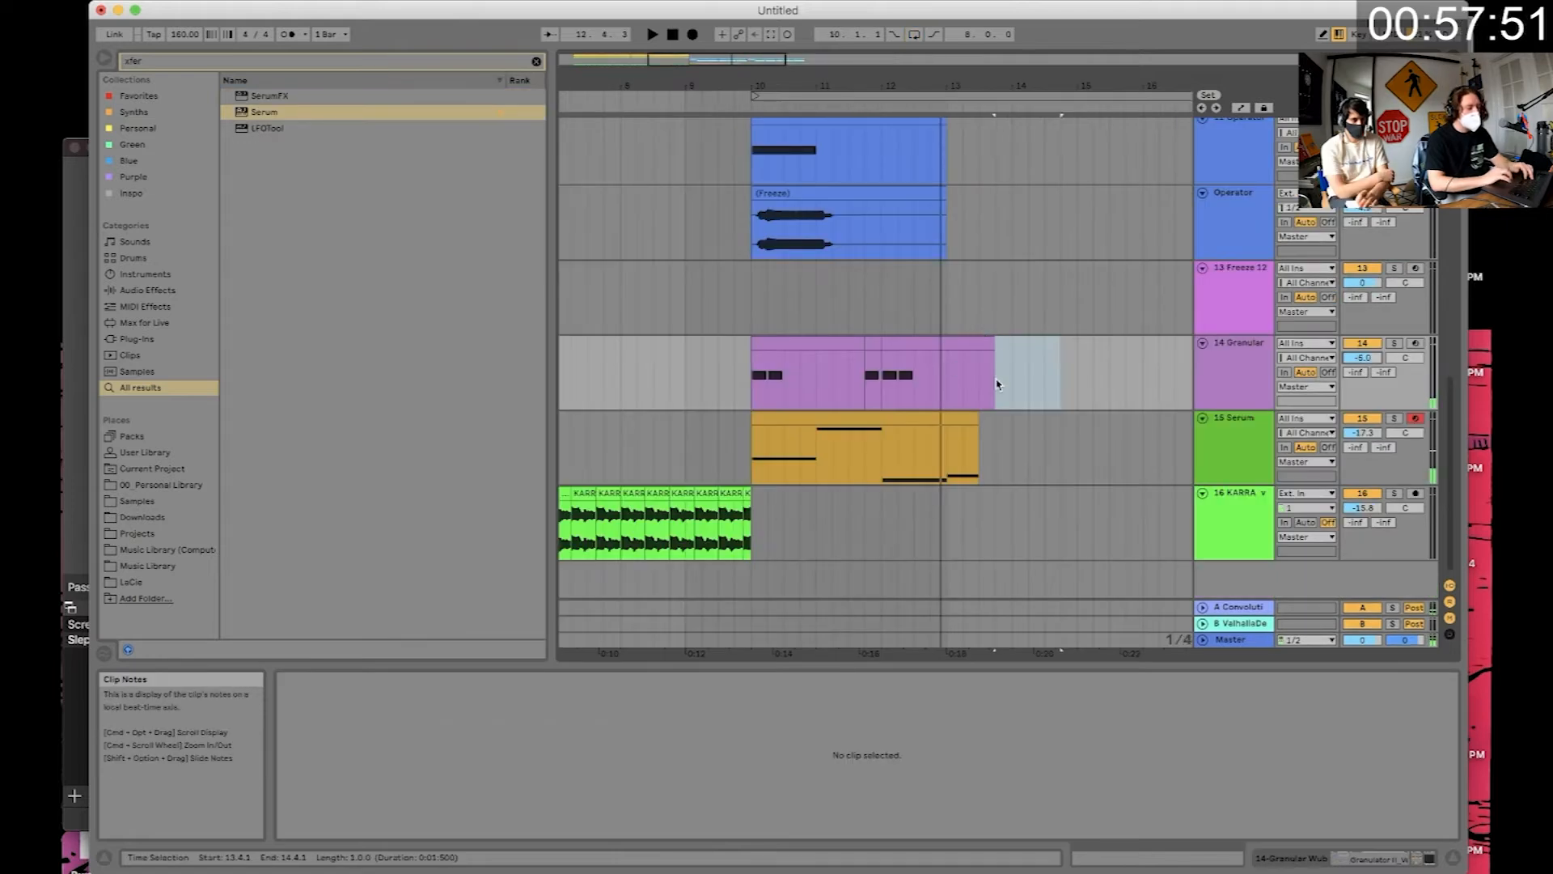
left_click_drag(1012, 379, 747, 392)
key("super+l")
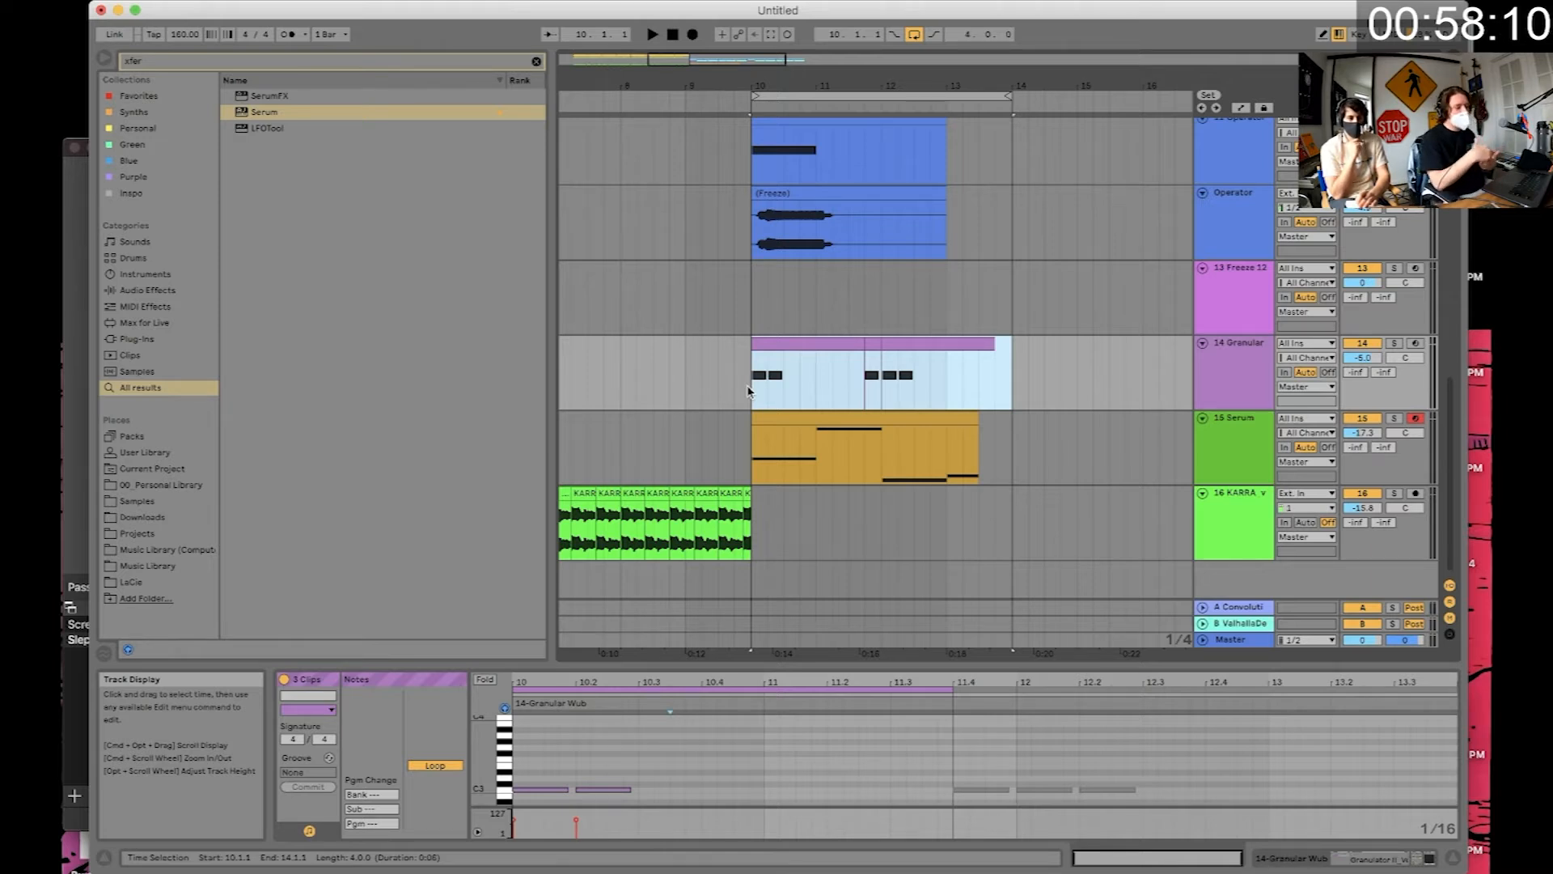
- Clear the browser search and place the insert marker at bar 10 on the Granular track
left_click(1364, 433)
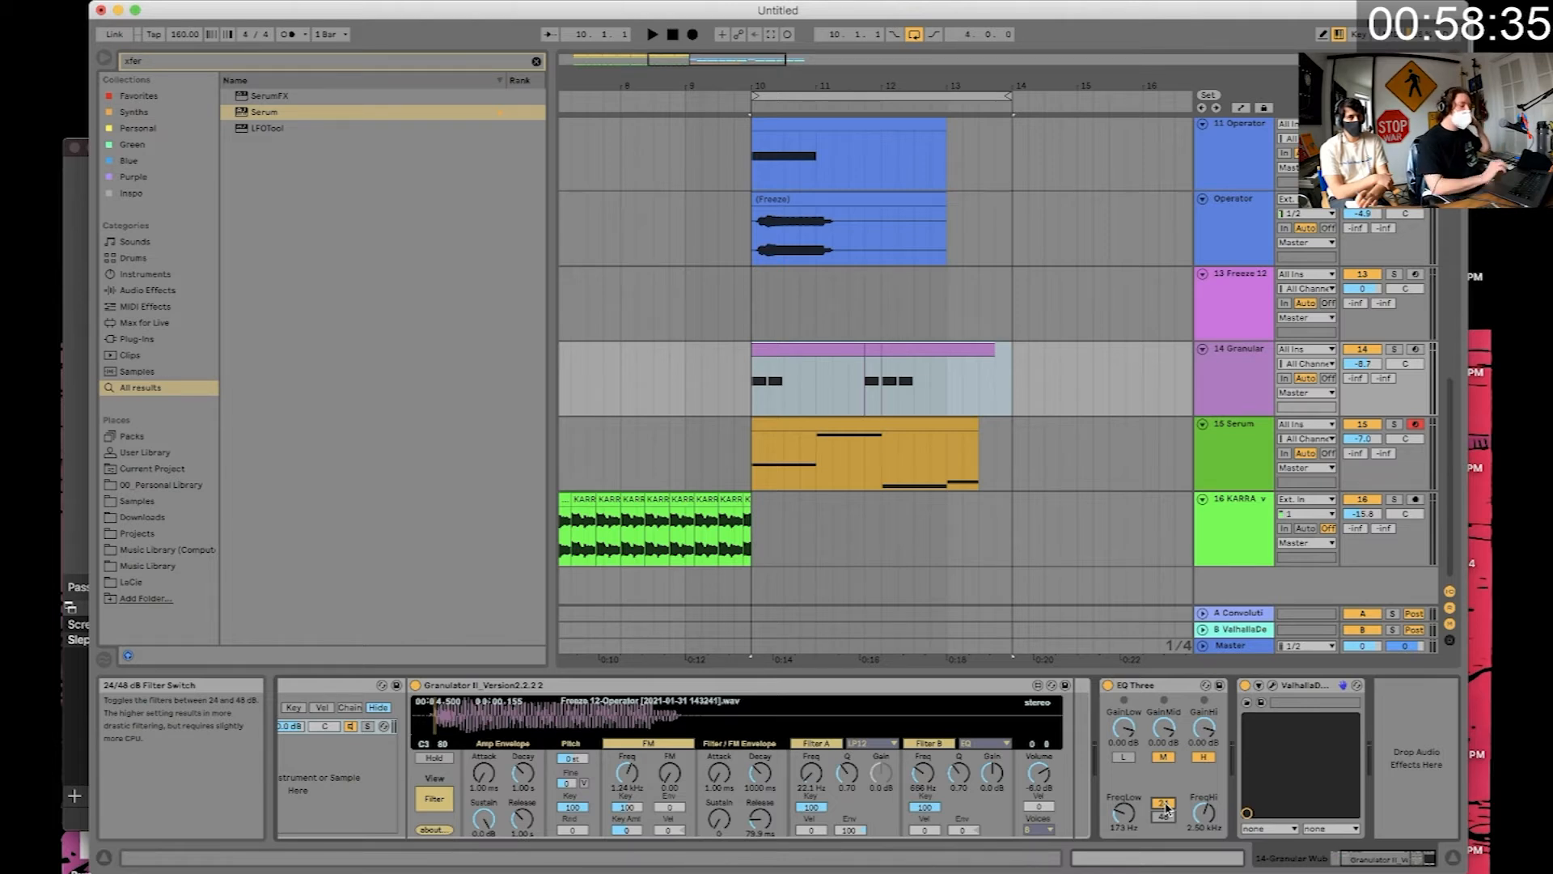
left_click(537, 61)
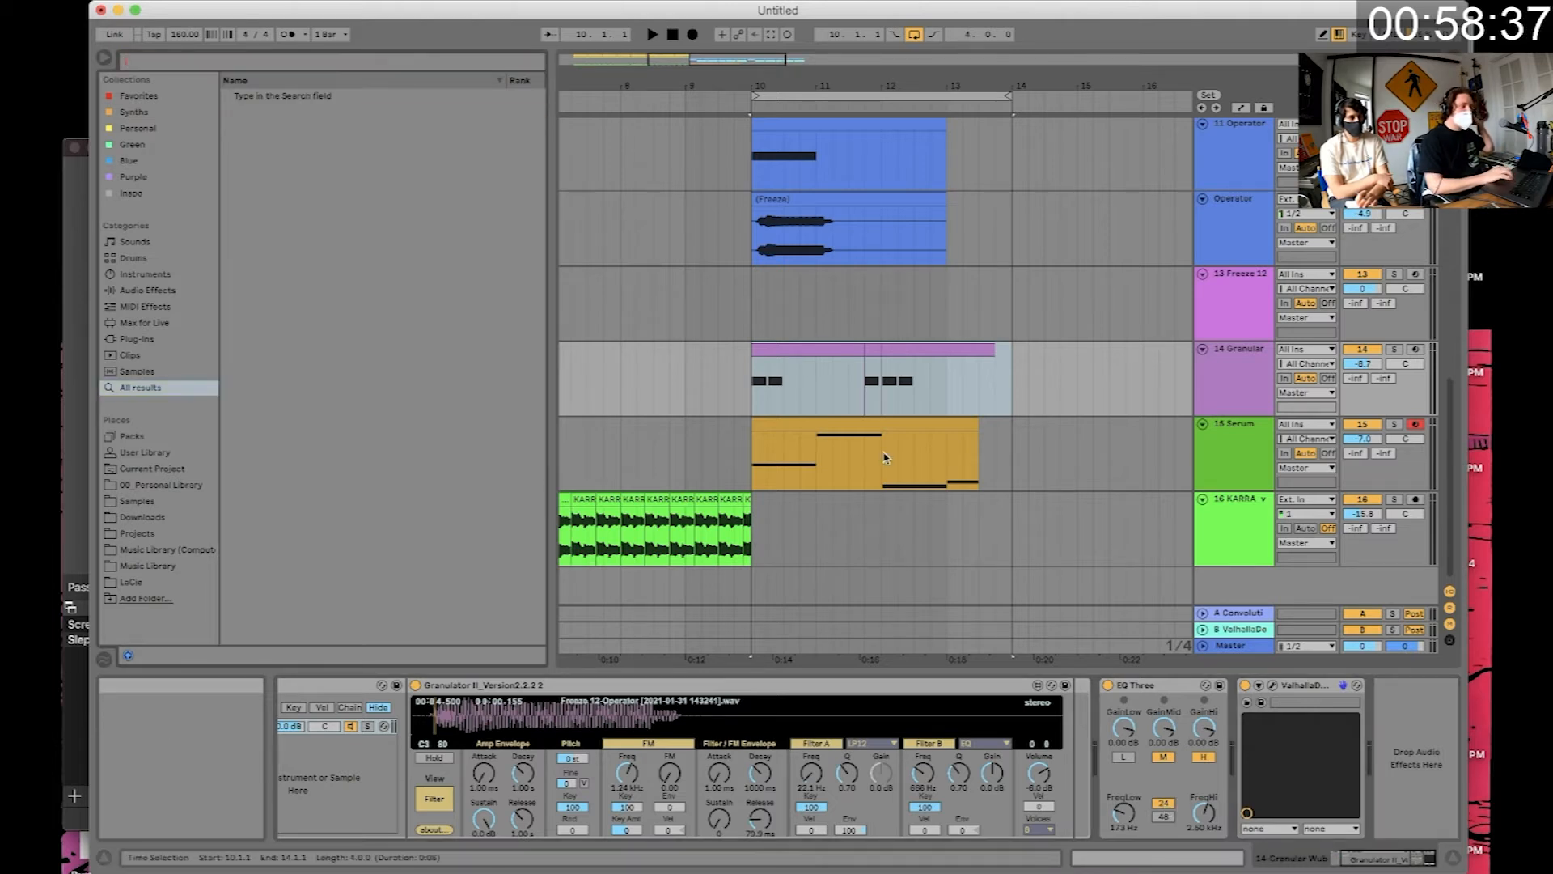
left_click(753, 404)
key("minus")
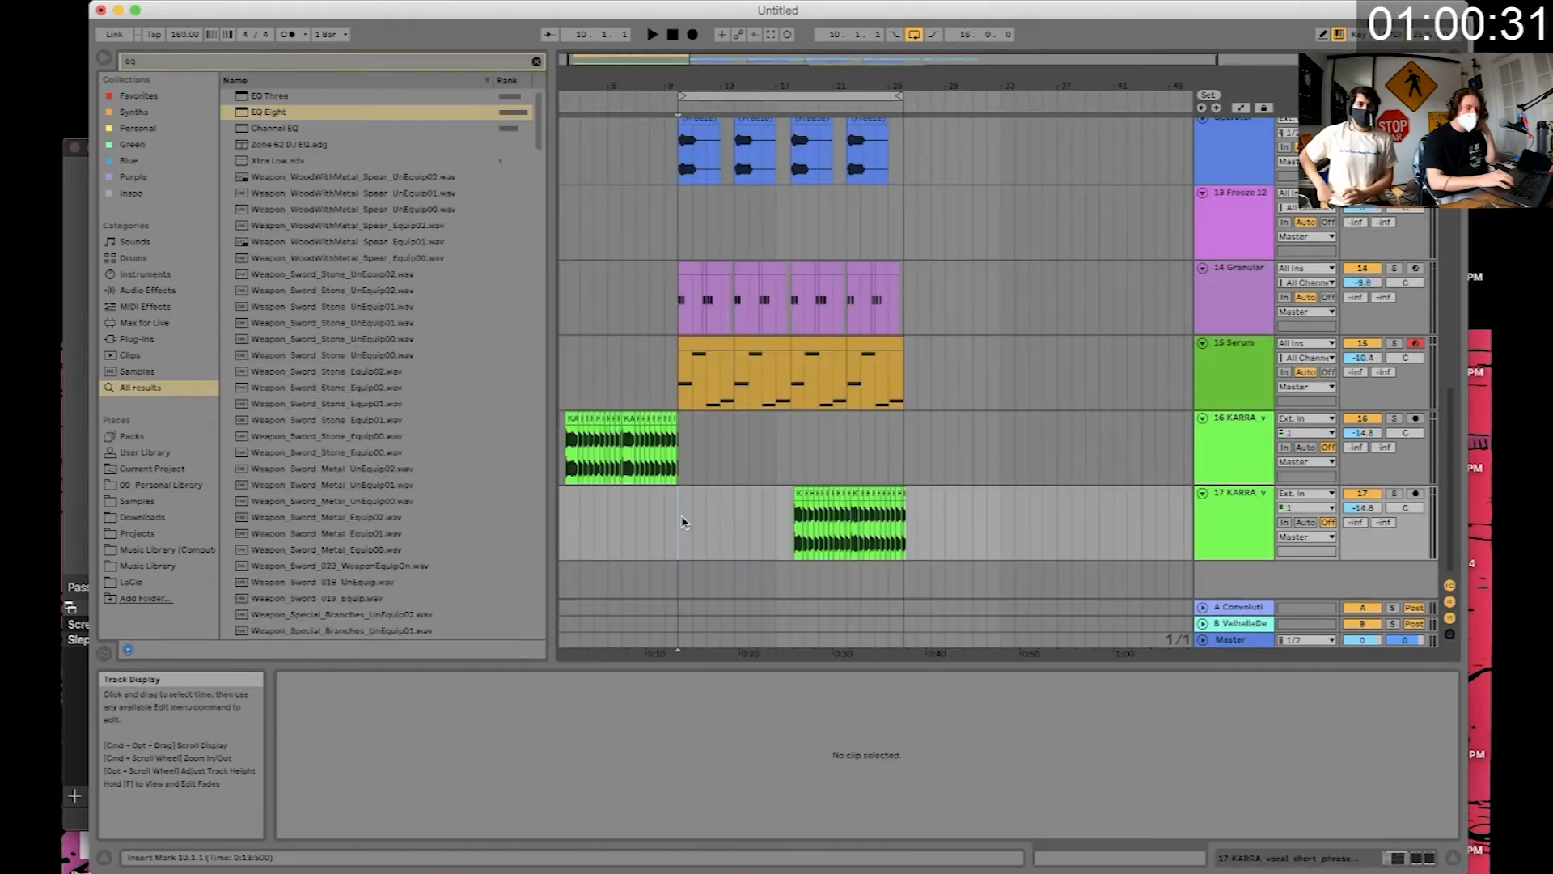
- Select the first half of the vocal chops on the second KARRA track and shift them earlier to start exactly at bar 18
left_click(791, 531)
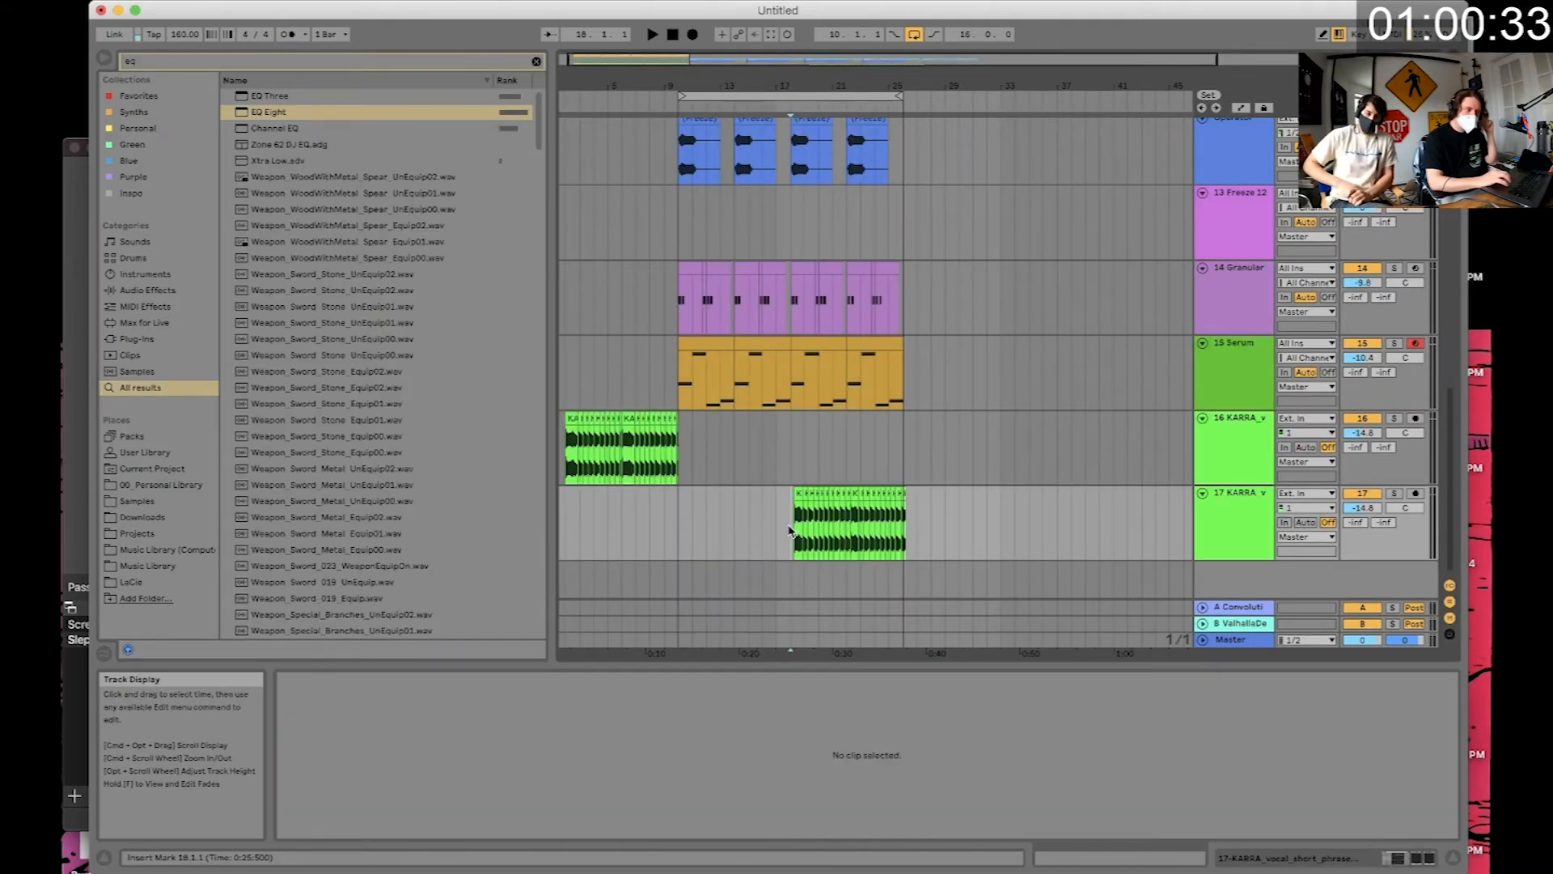
key("plus")
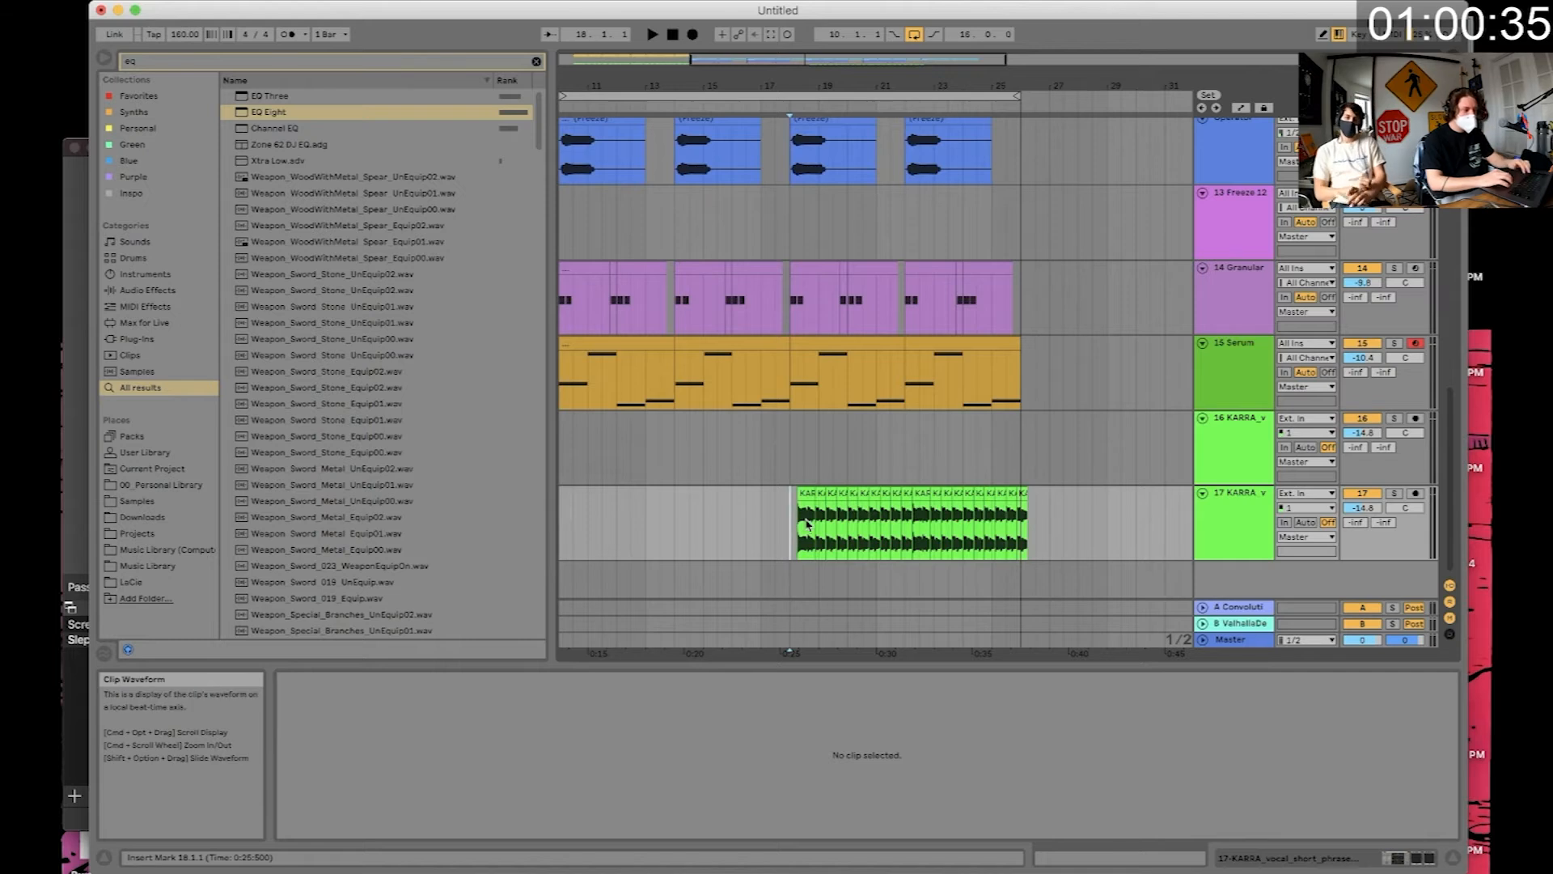
left_click(801, 490)
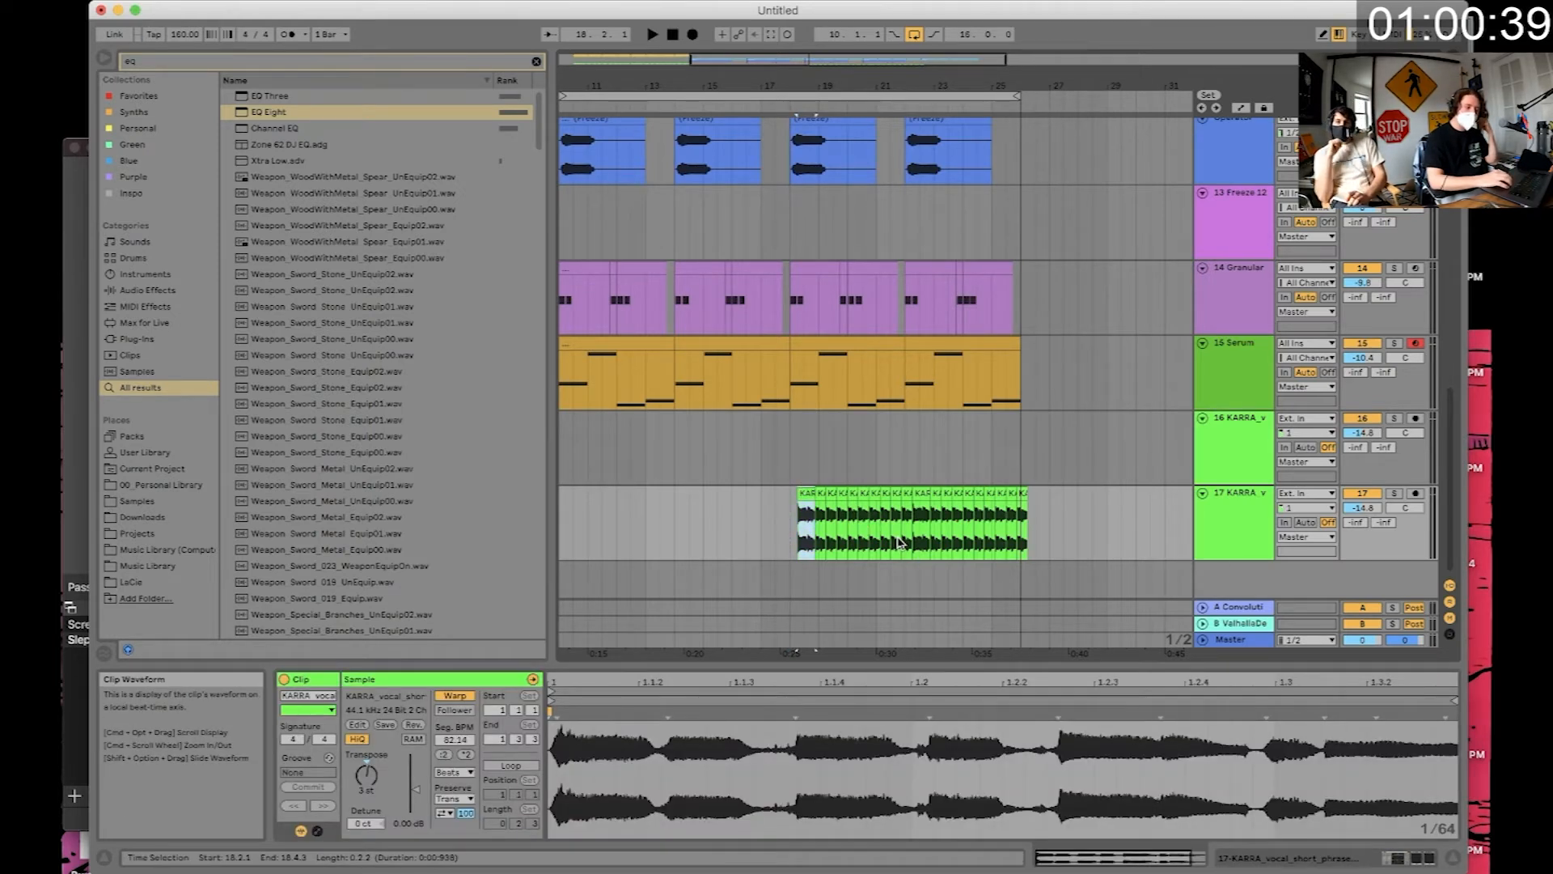
scroll(899, 542, "down", 3)
left_click(905, 497, "shift")
scroll(905, 497, "up", 5)
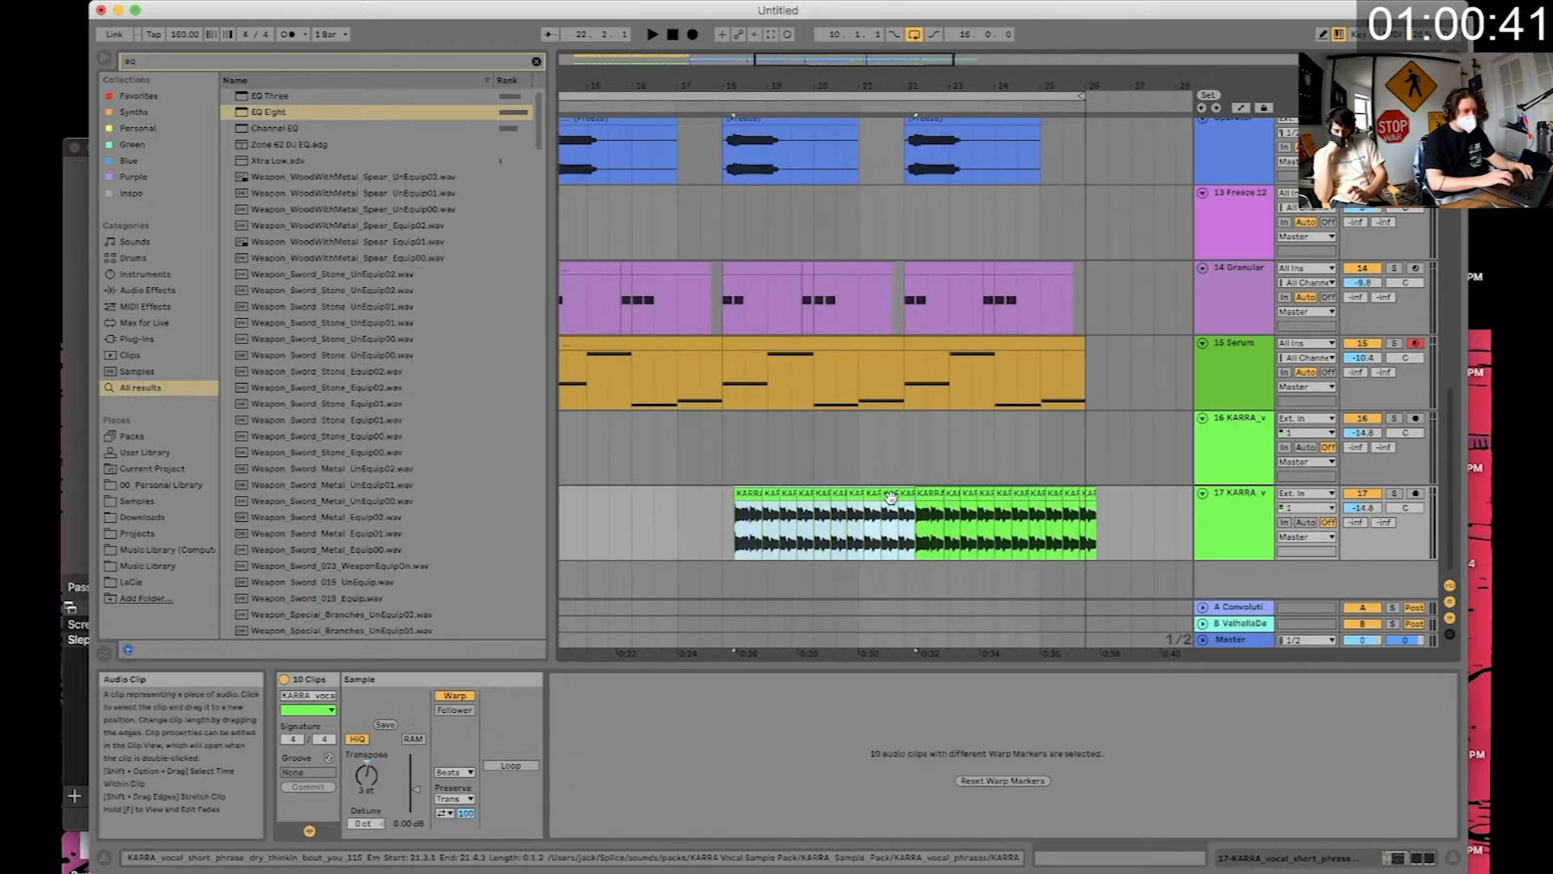
left_click_drag(906, 496, 893, 497)
left_click(674, 507)
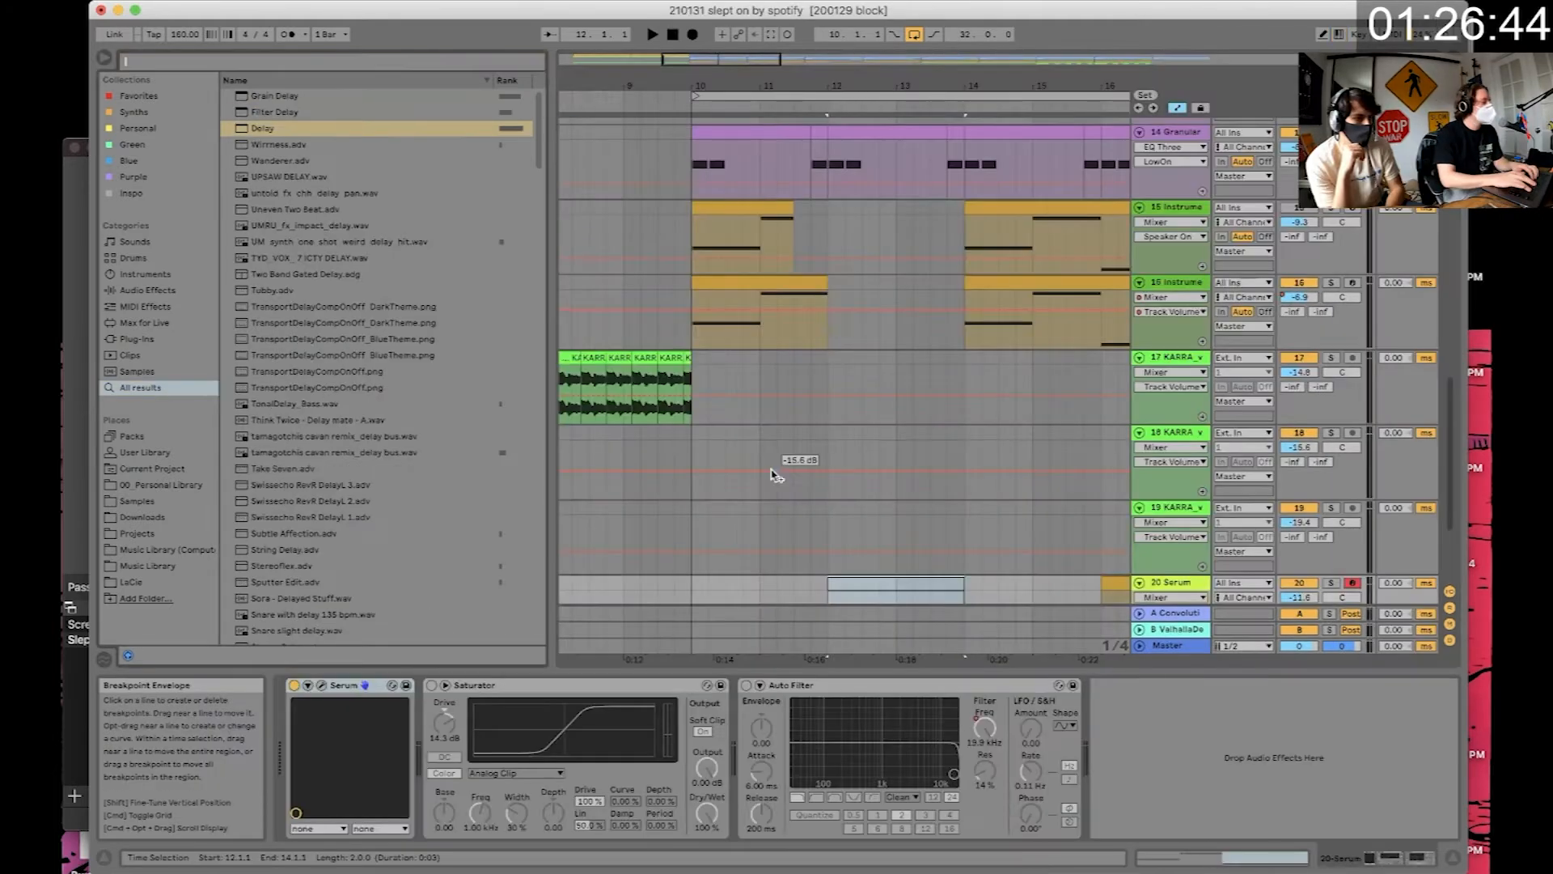
- Search the browser for "spinback" and preview TYNAN_downlifter_one_shot_spinback.wav
type("per")
key("BackSpace")
key("BackSpace")
type("spinback")
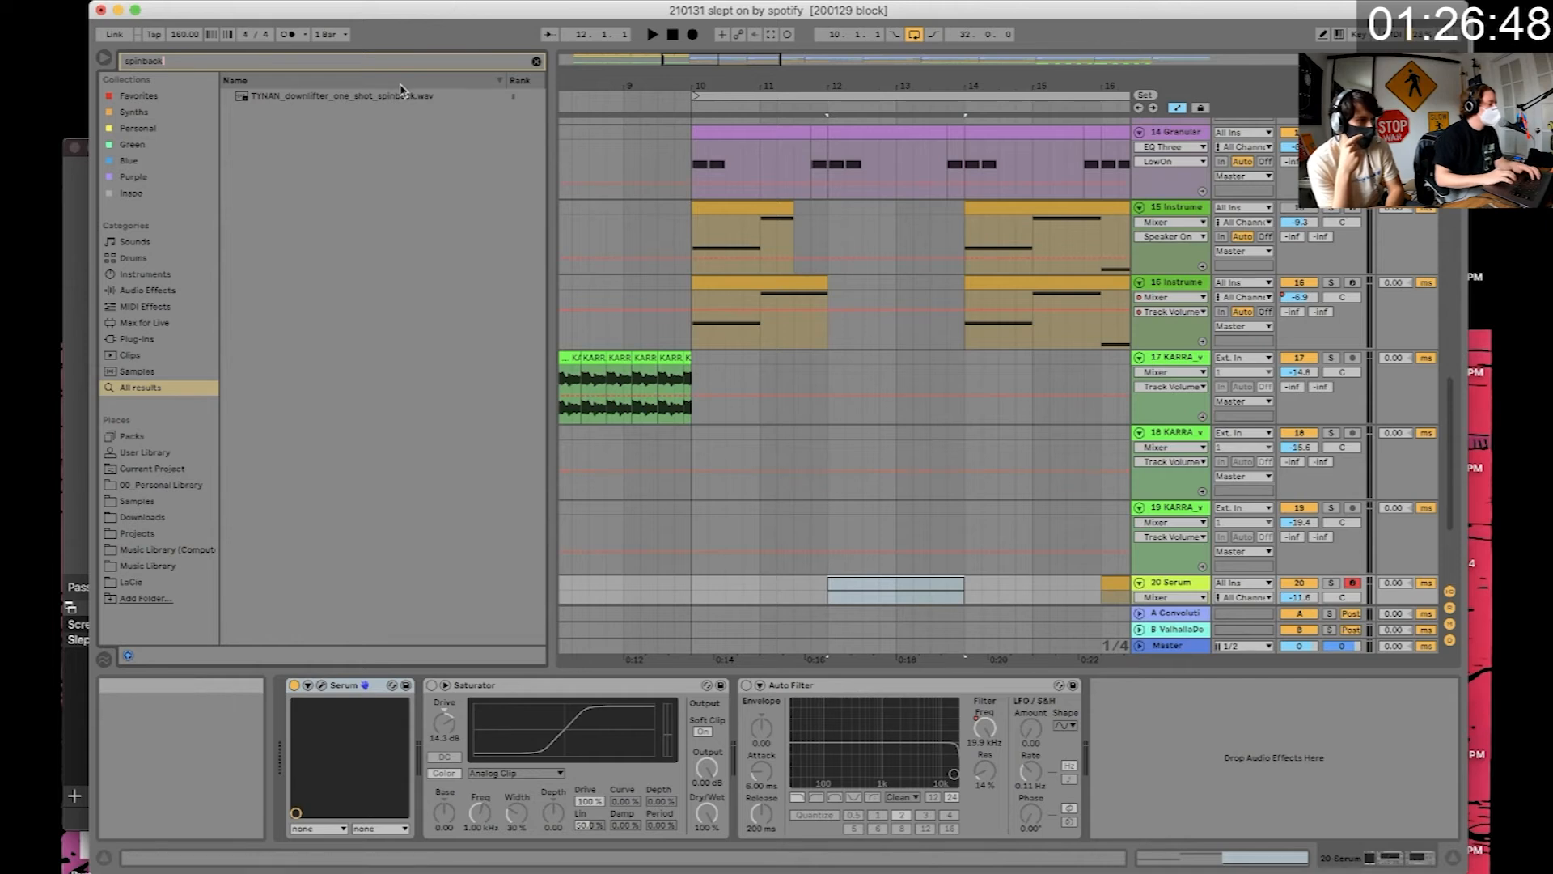
left_click(402, 95)
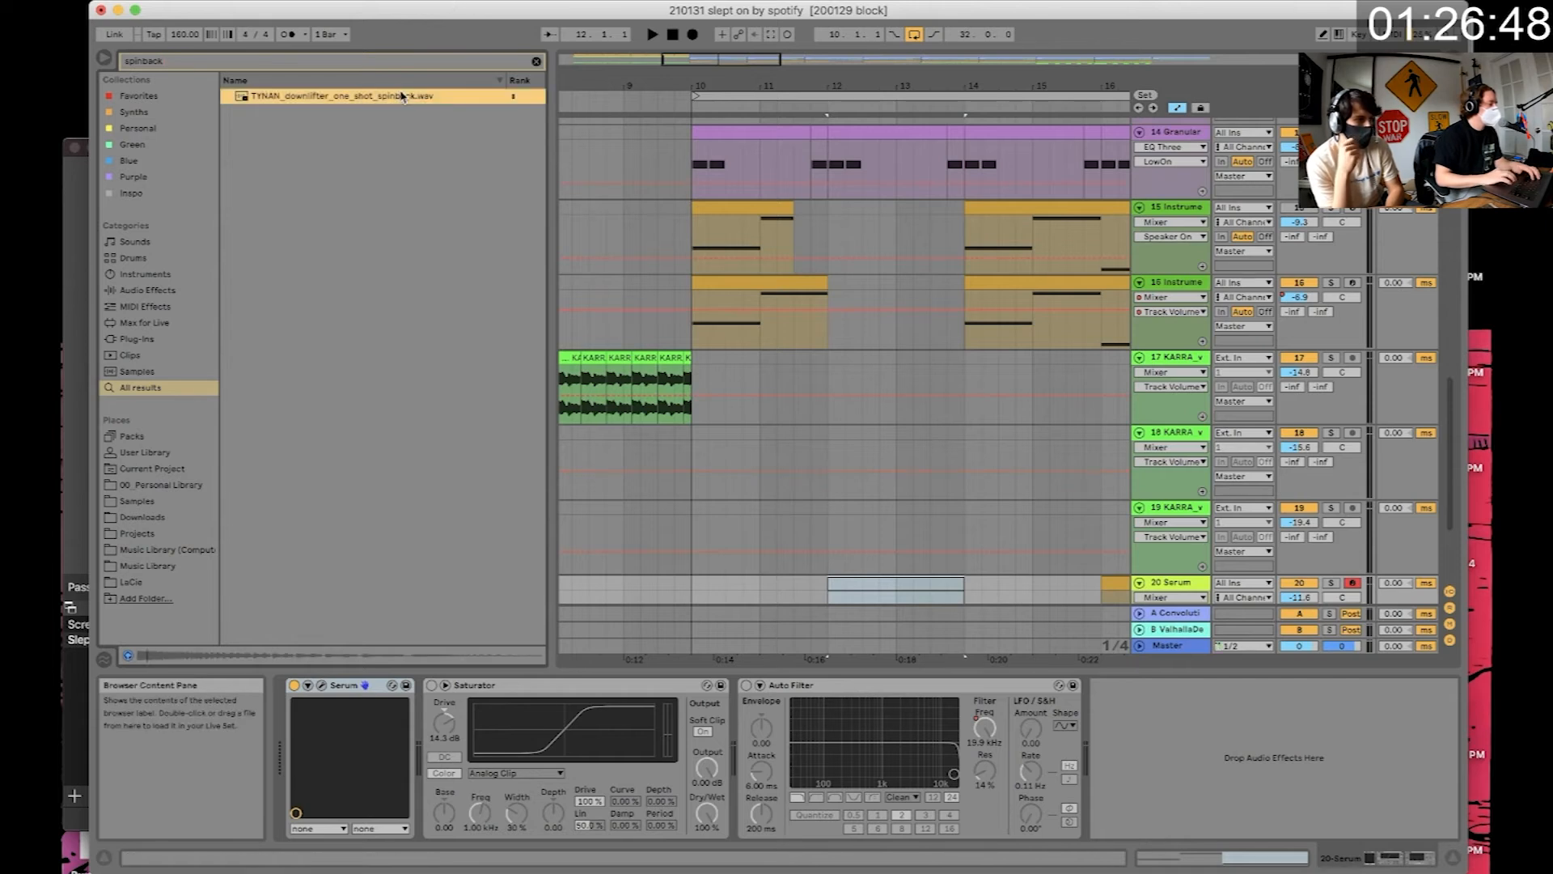
- Search the browser for "rewind" and preview rewind.wav and the second UM_fx_one_shot_cartoon sample
left_click(536, 62)
type("r")
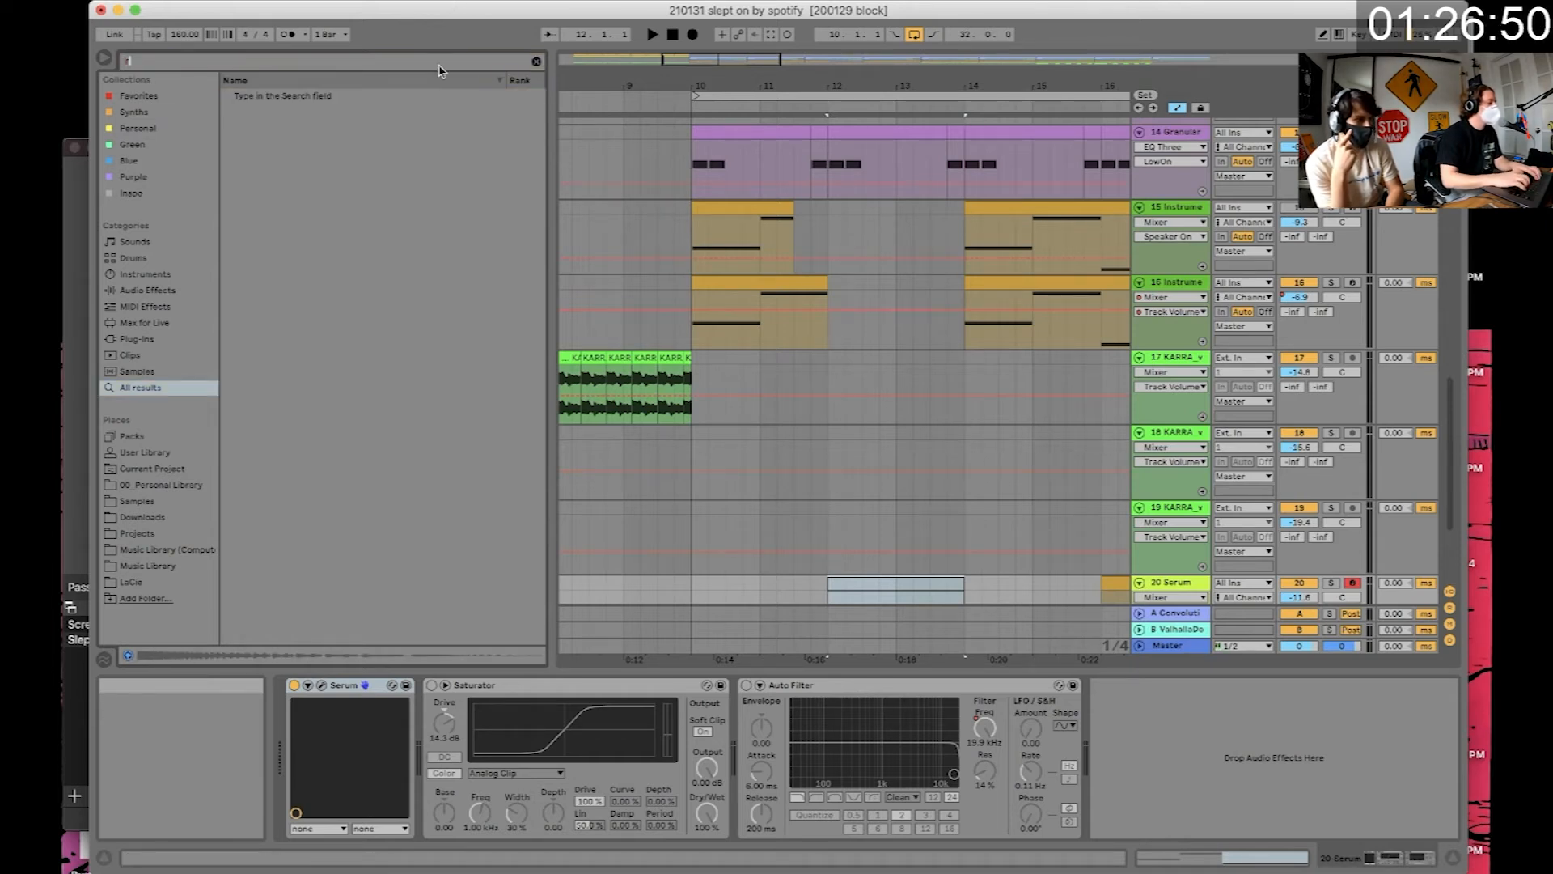
type("ewind")
left_click(318, 165)
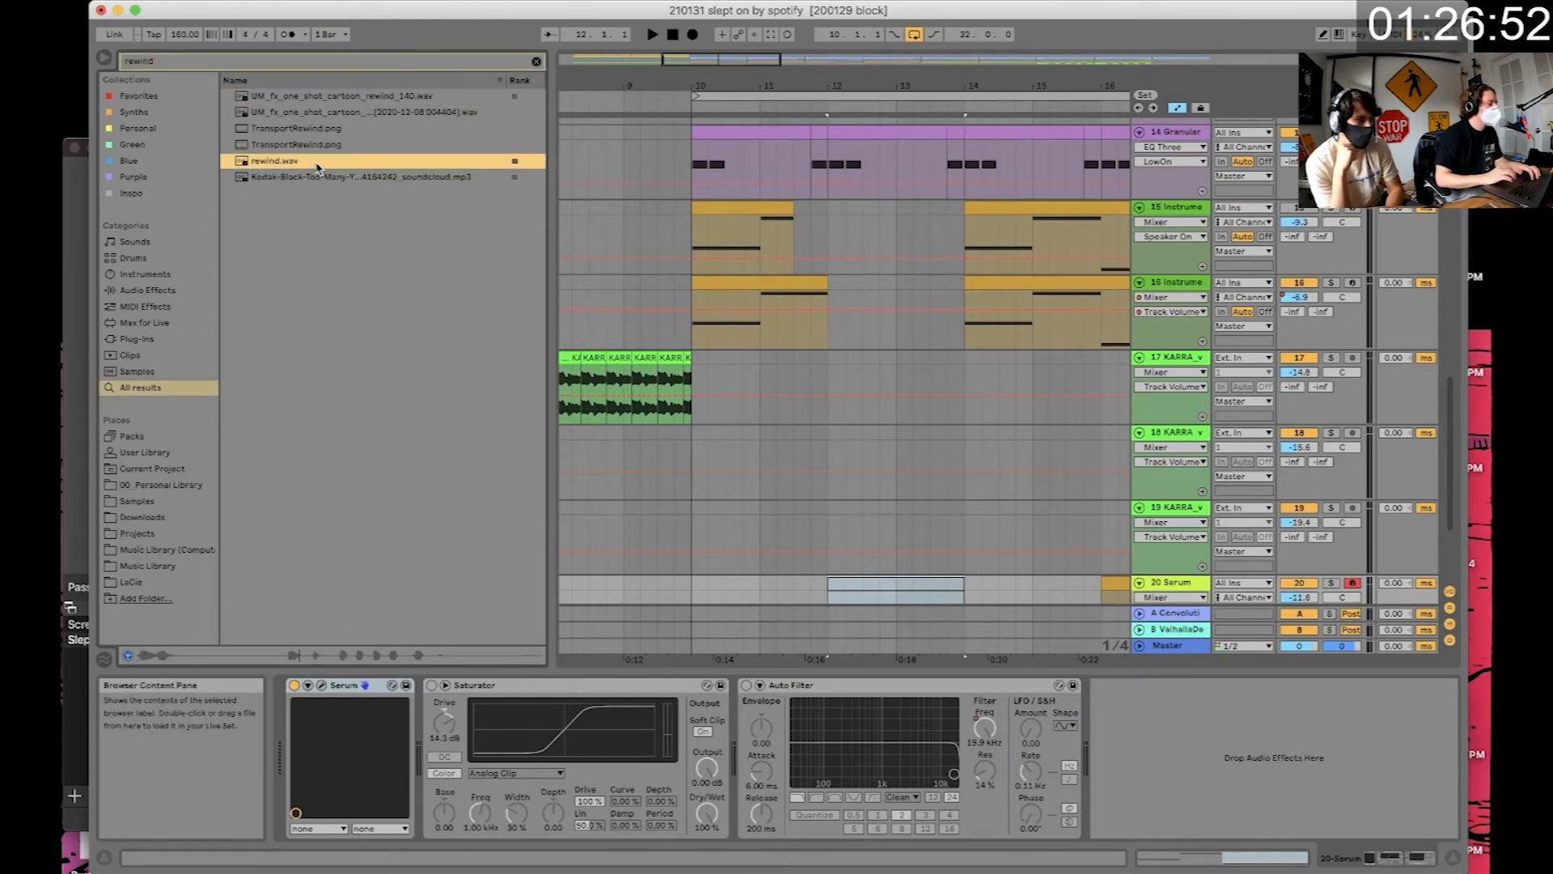
left_click(304, 113)
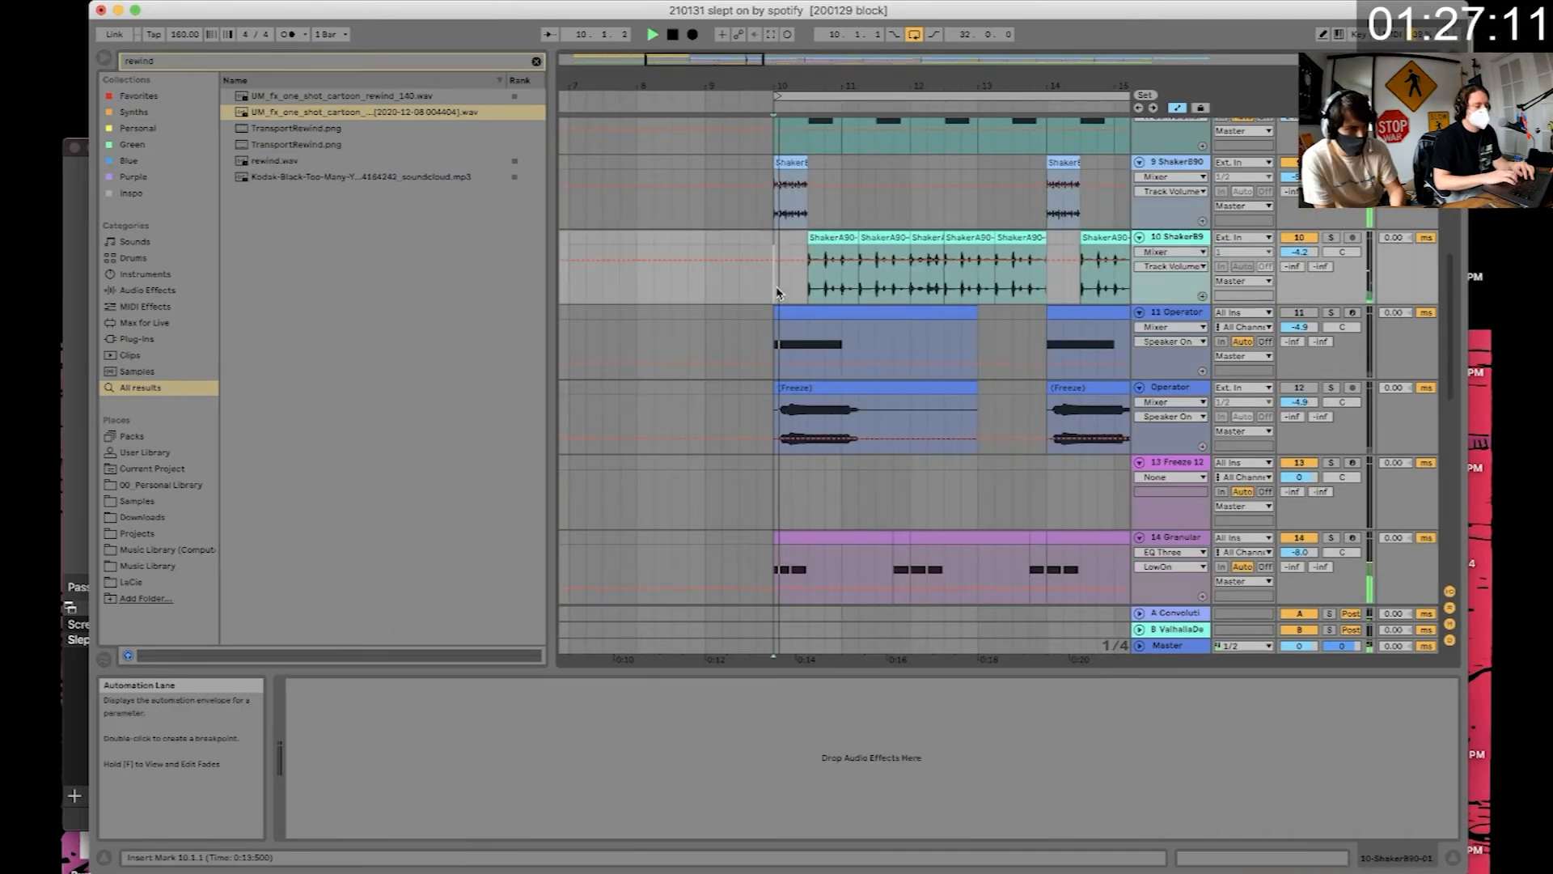
- Examine the arrangement around bar 12 during playback, from the Granular track down to the UM_fx effect track
scroll(779, 293, "down", 5)
scroll(779, 292, "right", 2)
left_click_drag(838, 345, 858, 346)
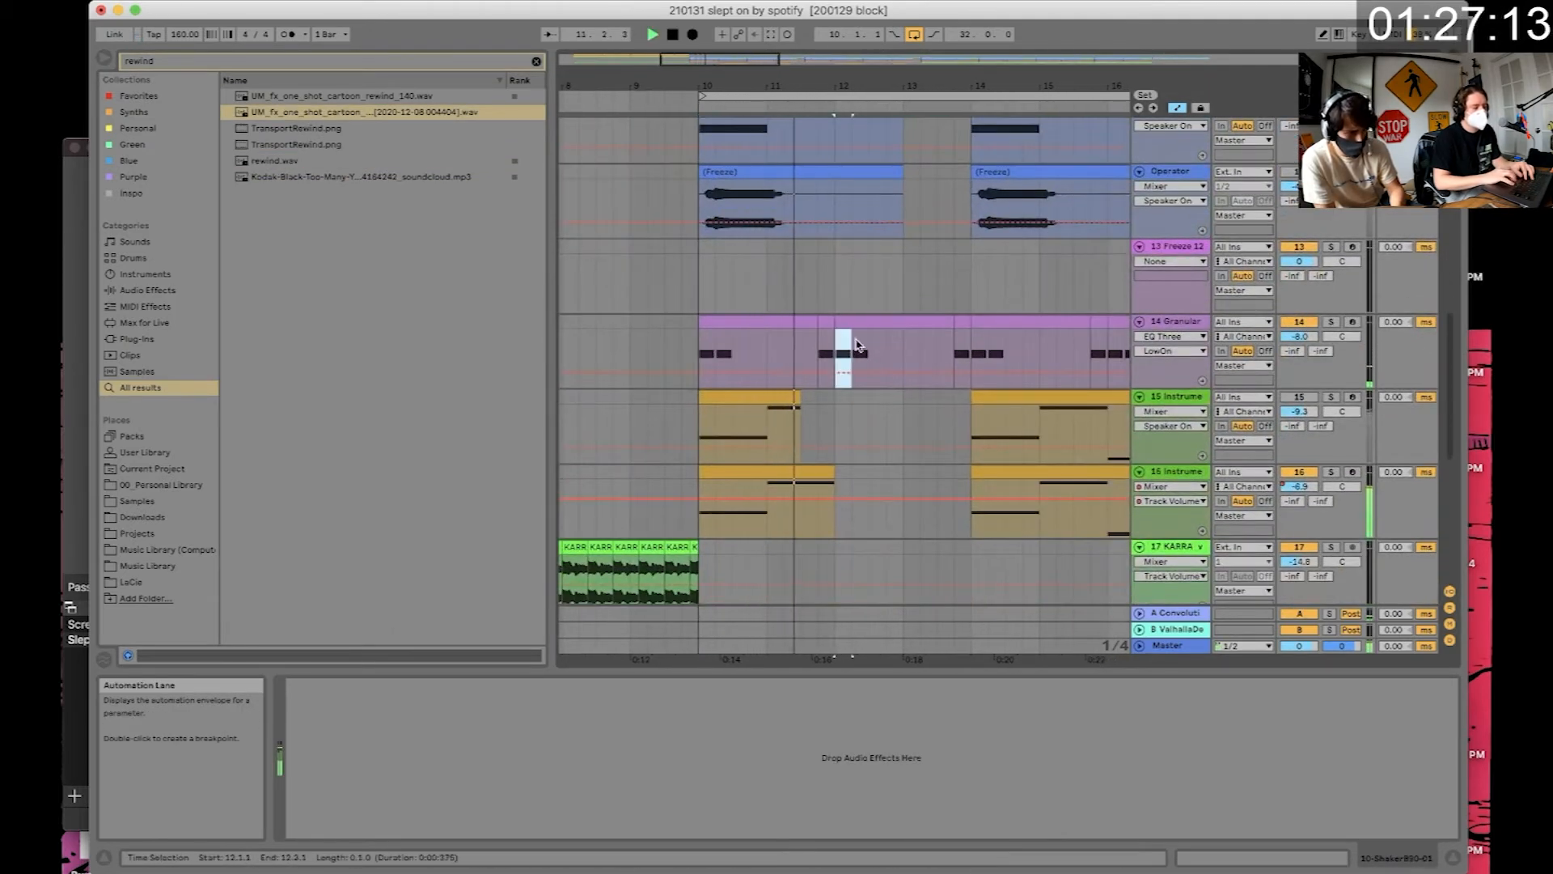
left_click(860, 347)
scroll(881, 332, "down", 5)
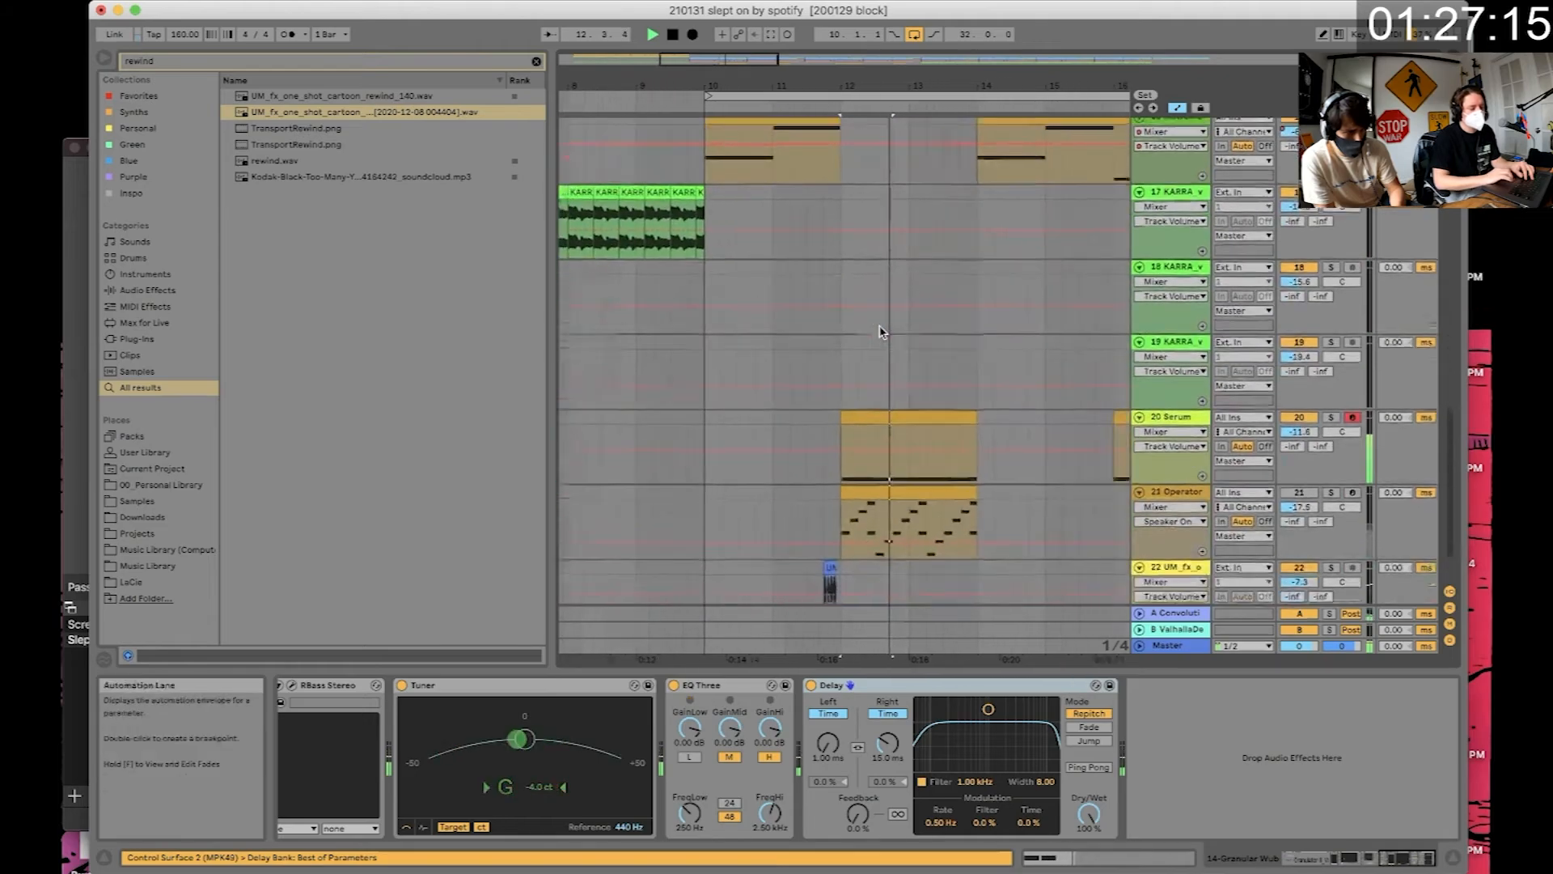
scroll(882, 332, "down", 2)
scroll(881, 332, "right", 1)
left_click(893, 343)
scroll(893, 343, "up", 6)
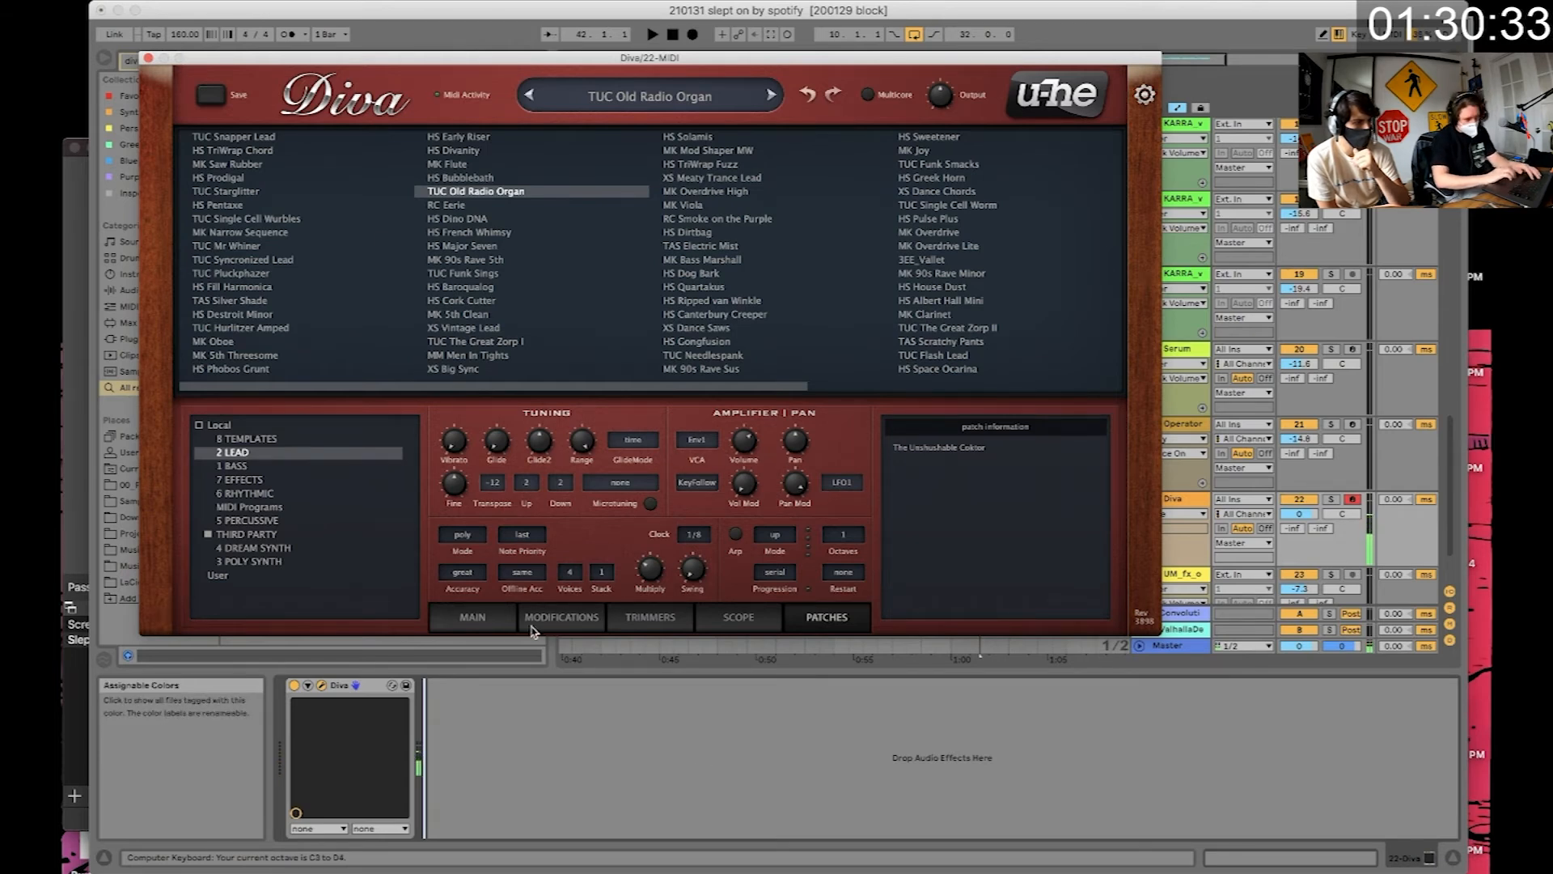
- Show Diva's main page, play it with the computer keyboard lowered to octave C1, and toggle the Plate2 effect off and on
left_click(486, 627)
key("z")
key("z")
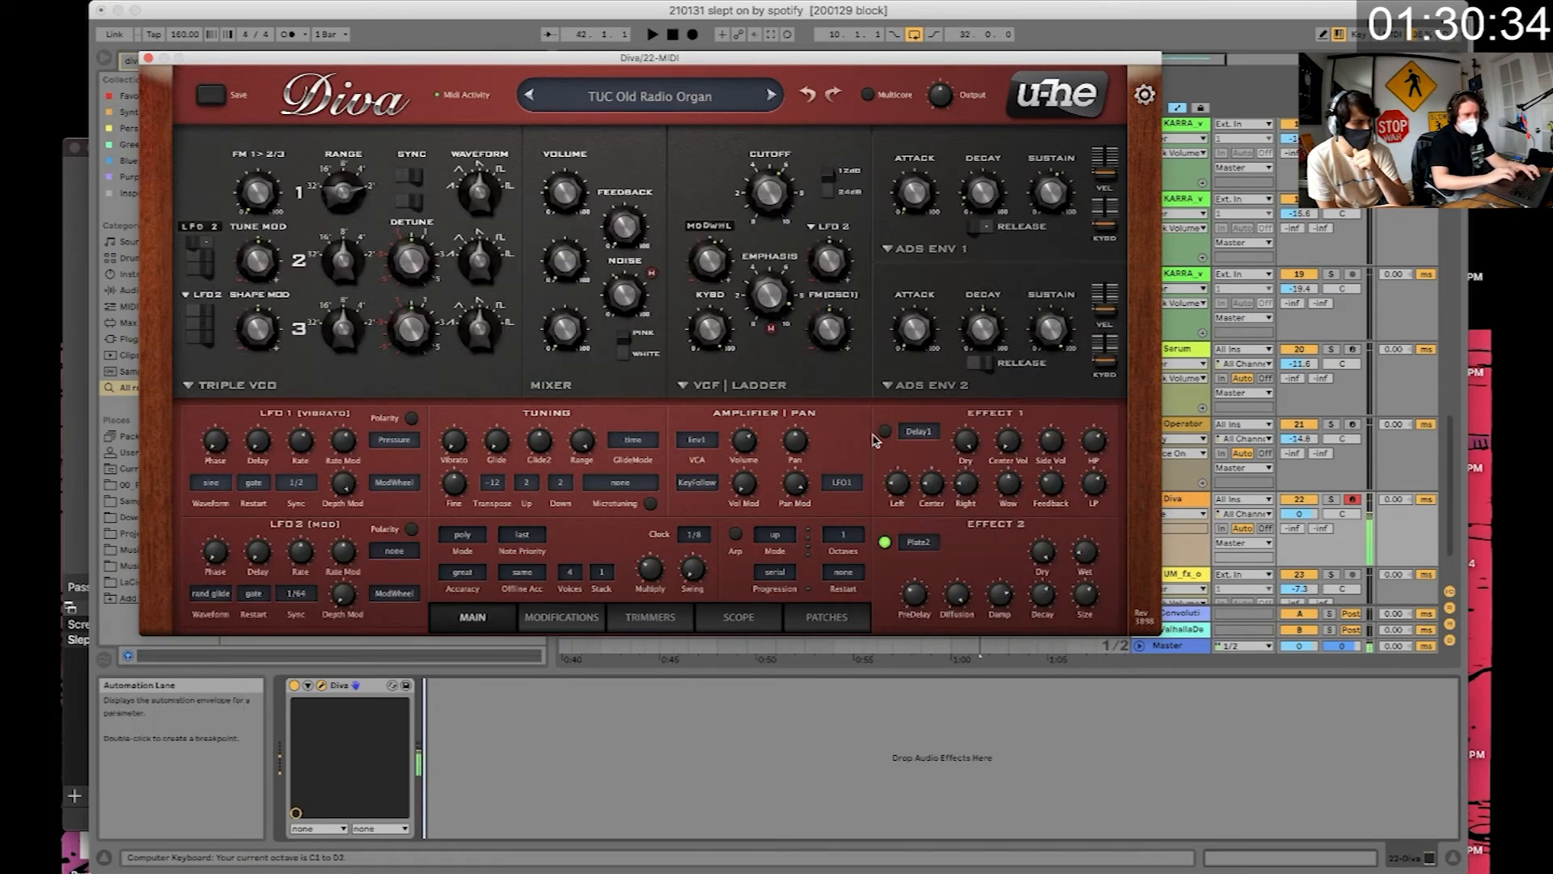
left_click(884, 542)
left_click(884, 542)
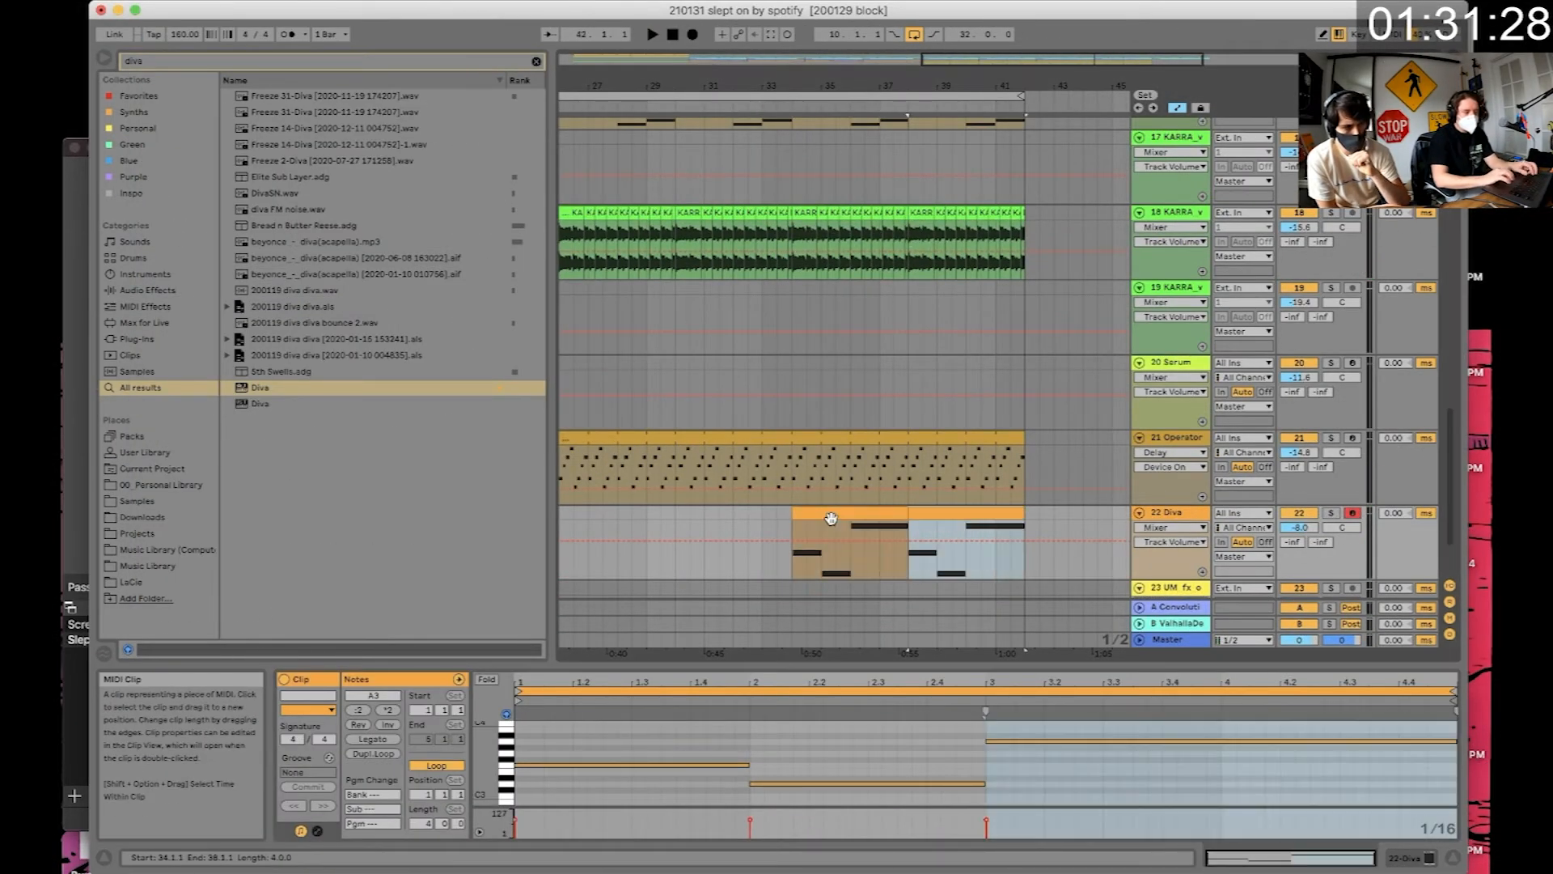
- Shorten the A3 note in the second Diva clip to one bar and duplicate it into the fourth bar
key("space")
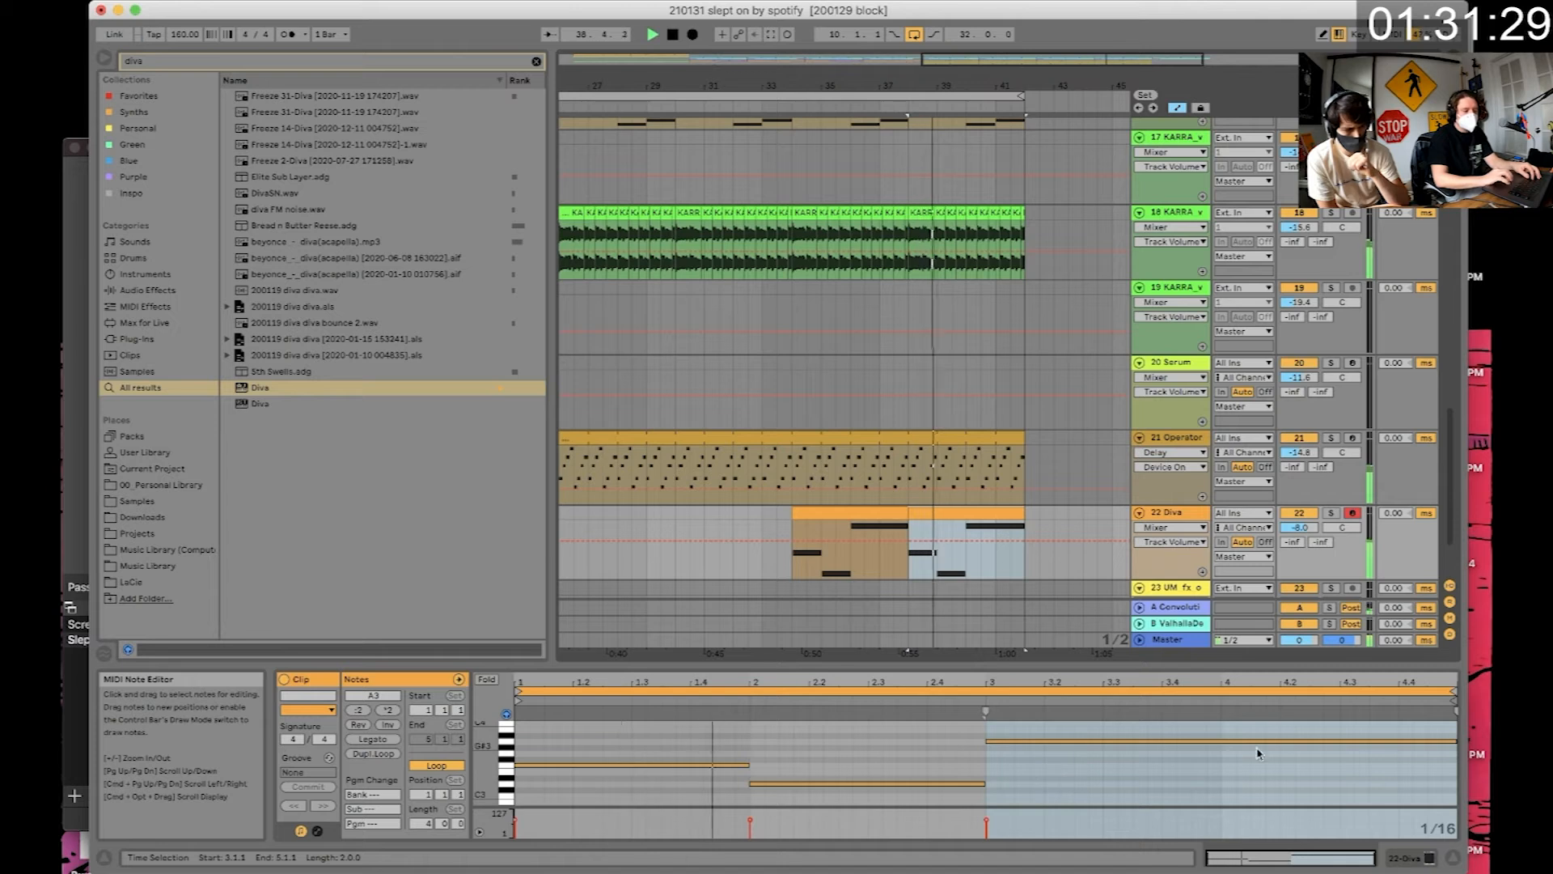
left_click_drag(1456, 741, 1223, 742)
key("super+d")
- Transpose the duplicated note in the Diva clip's fourth bar down four semitones to F3 and play the result
key("space")
key("Down")
key("Down")
key("Down")
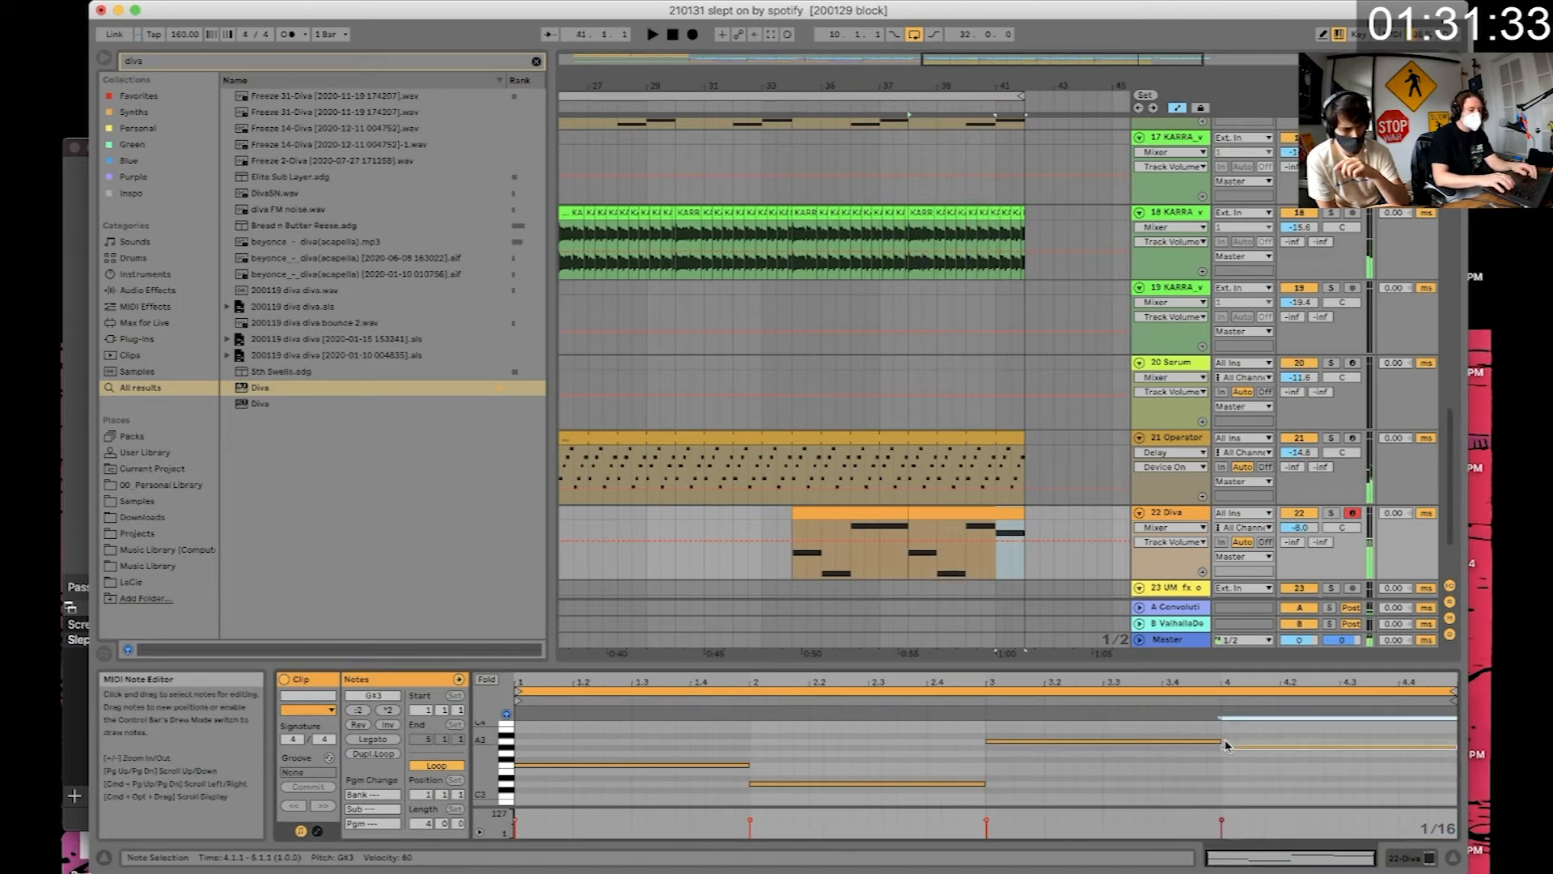
key("Down")
key("space")
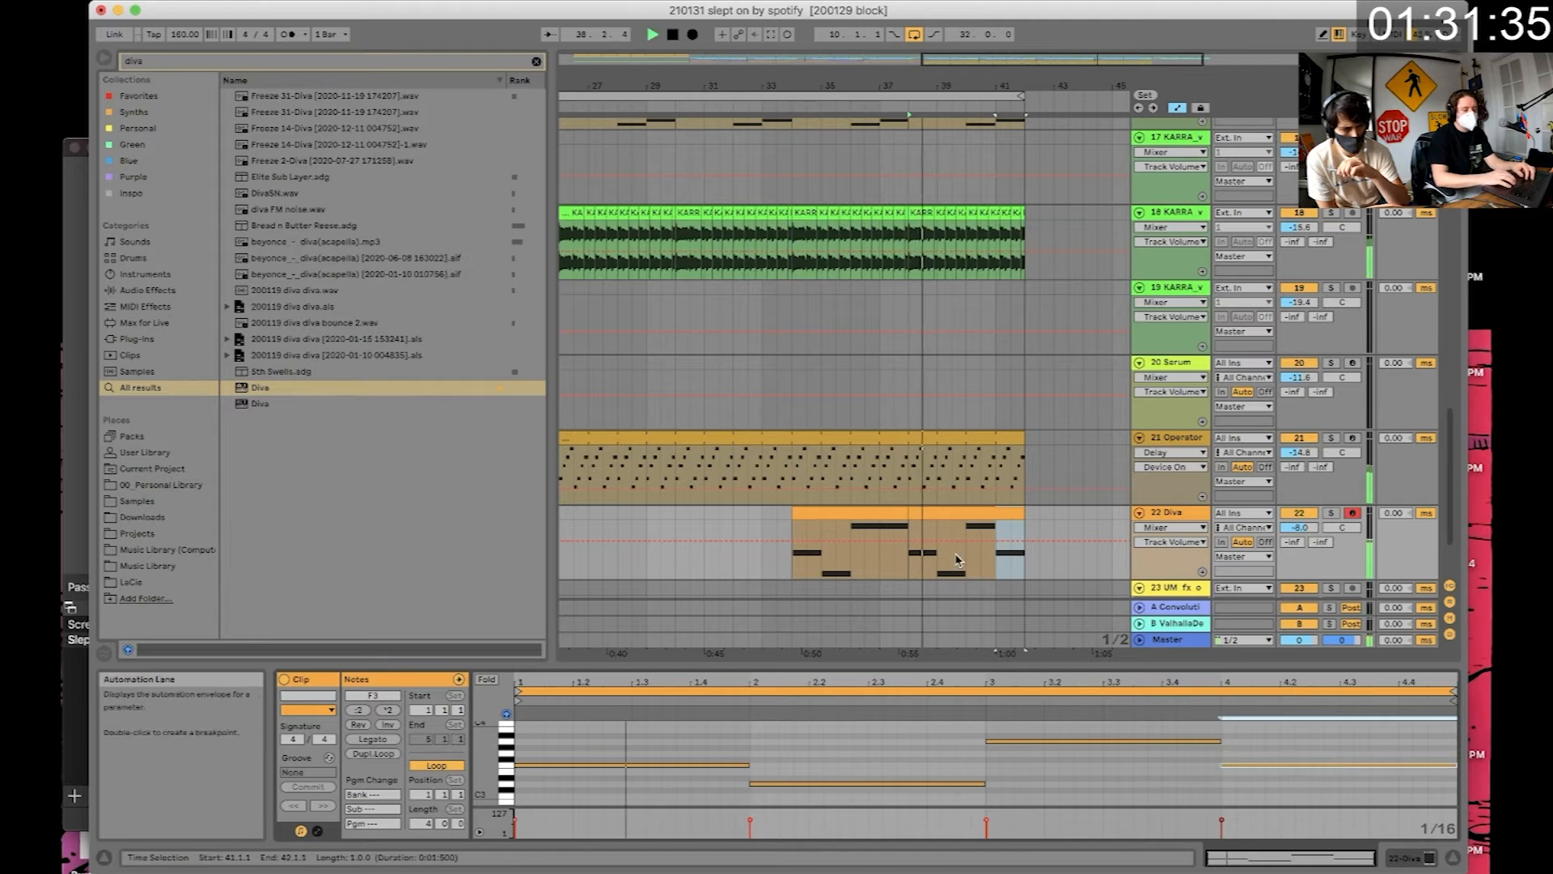
- Lower the Diva track's volume to -9.3 dB and select the track's first clip
scroll(957, 558, "down", 3)
left_click_drag(1312, 527, 1313, 530)
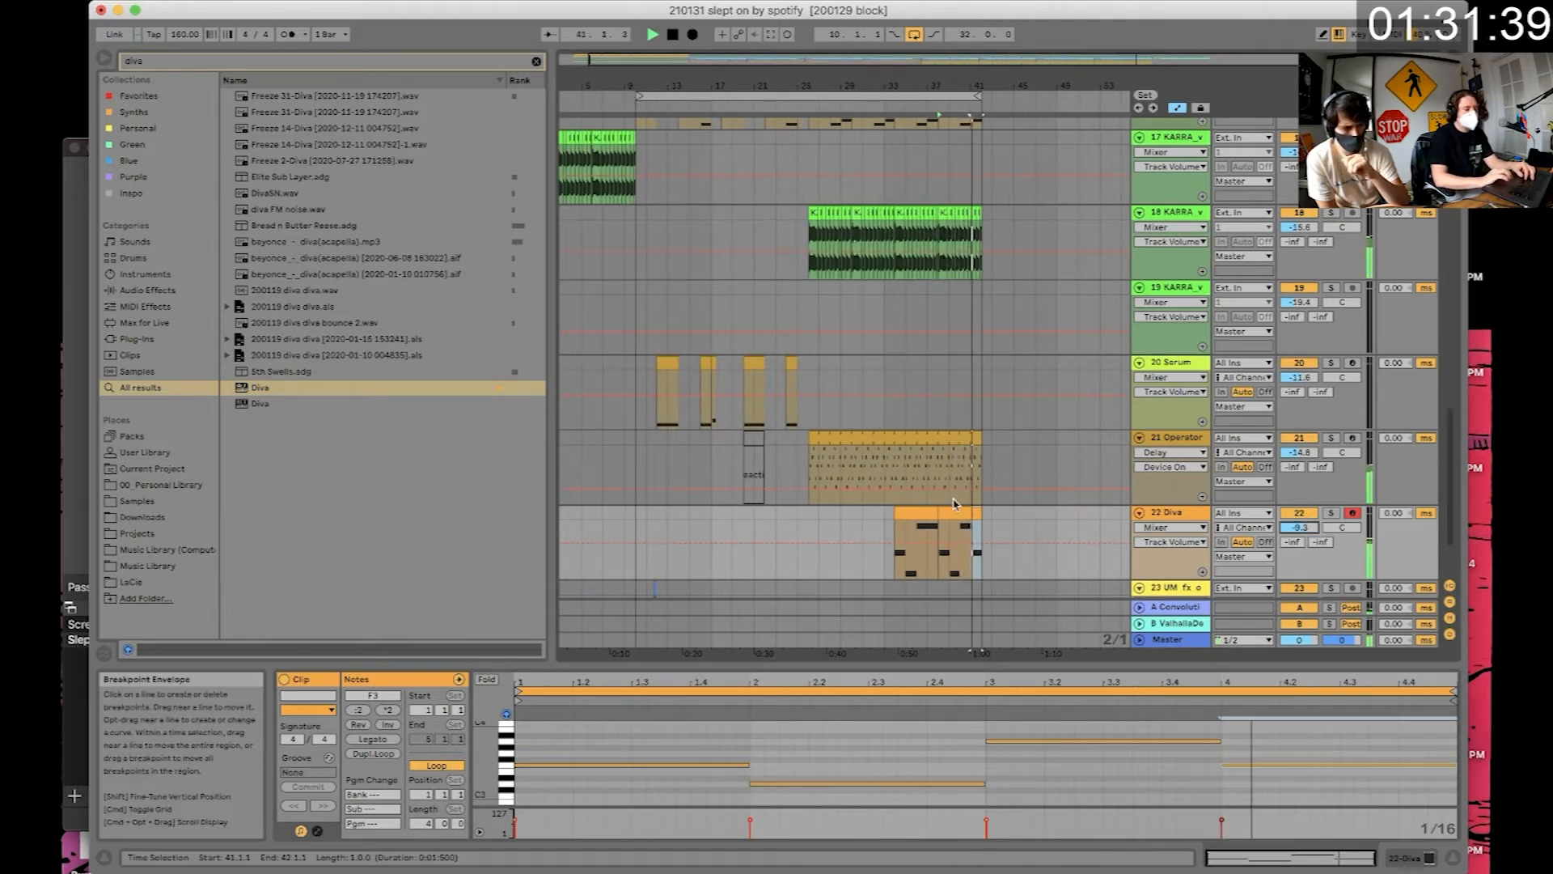
left_click(924, 513)
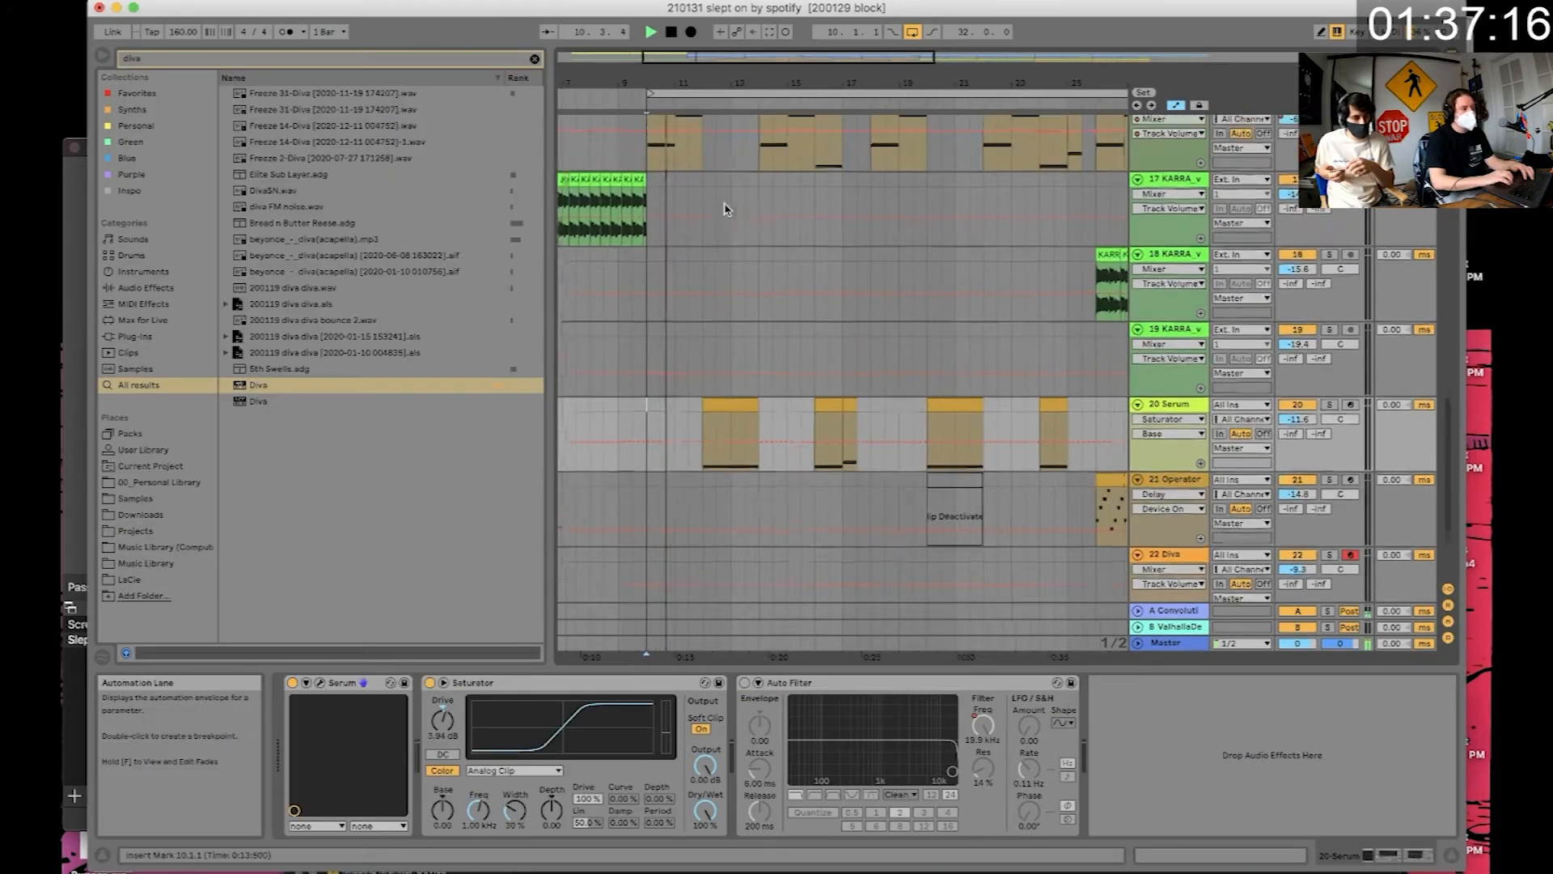
scroll(726, 208, "up", 3)
scroll(726, 208, "down", 2)
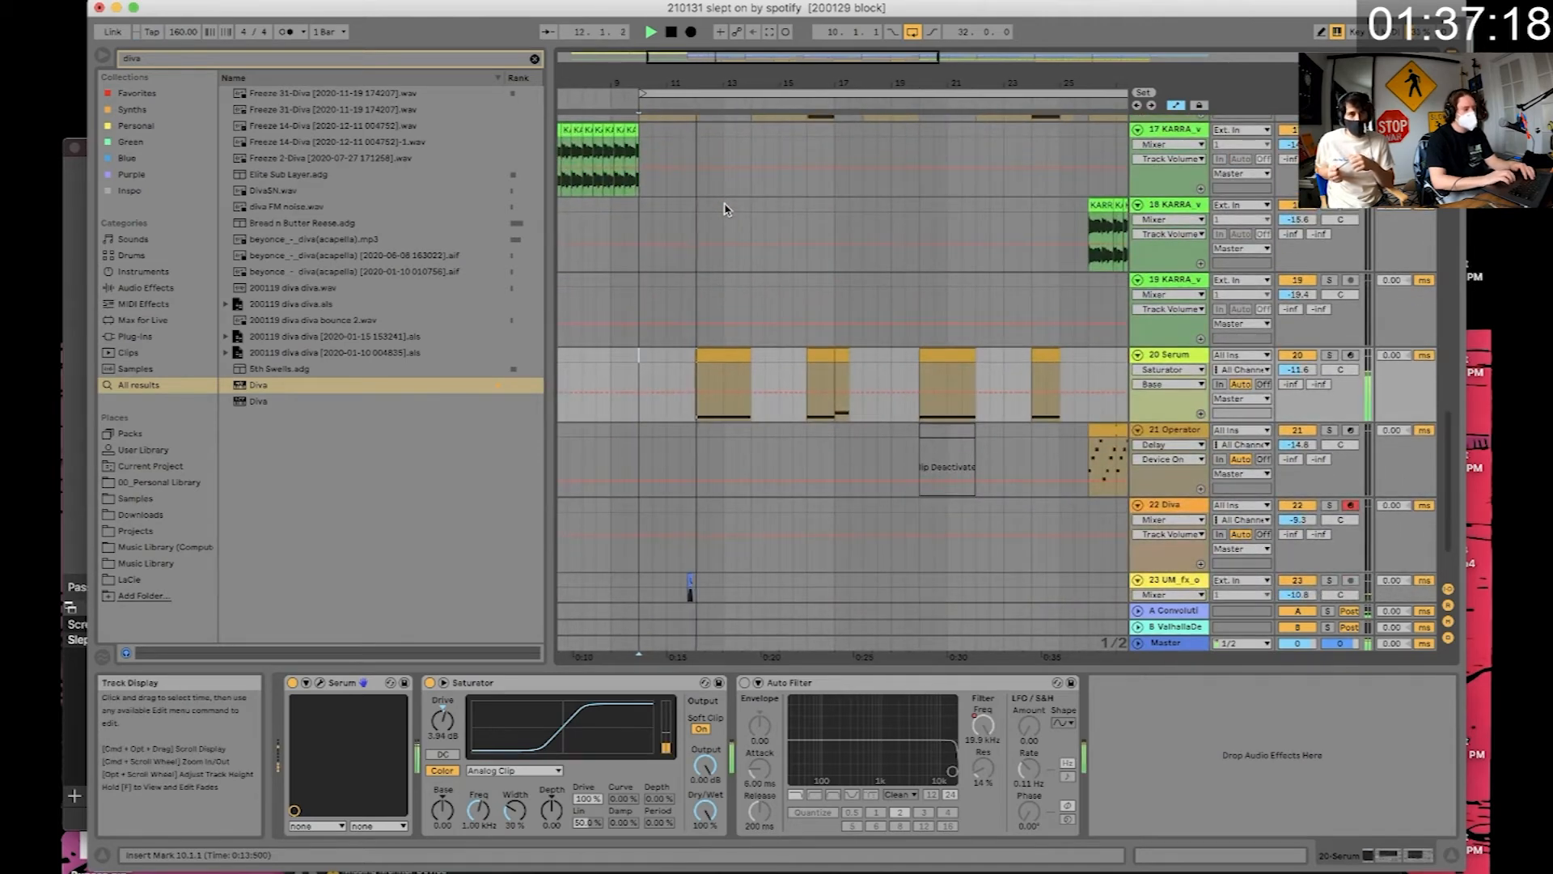
- Set the Serum track's volume to -12.1 dB and examine its synth settings in the plug-in window
left_click(731, 387)
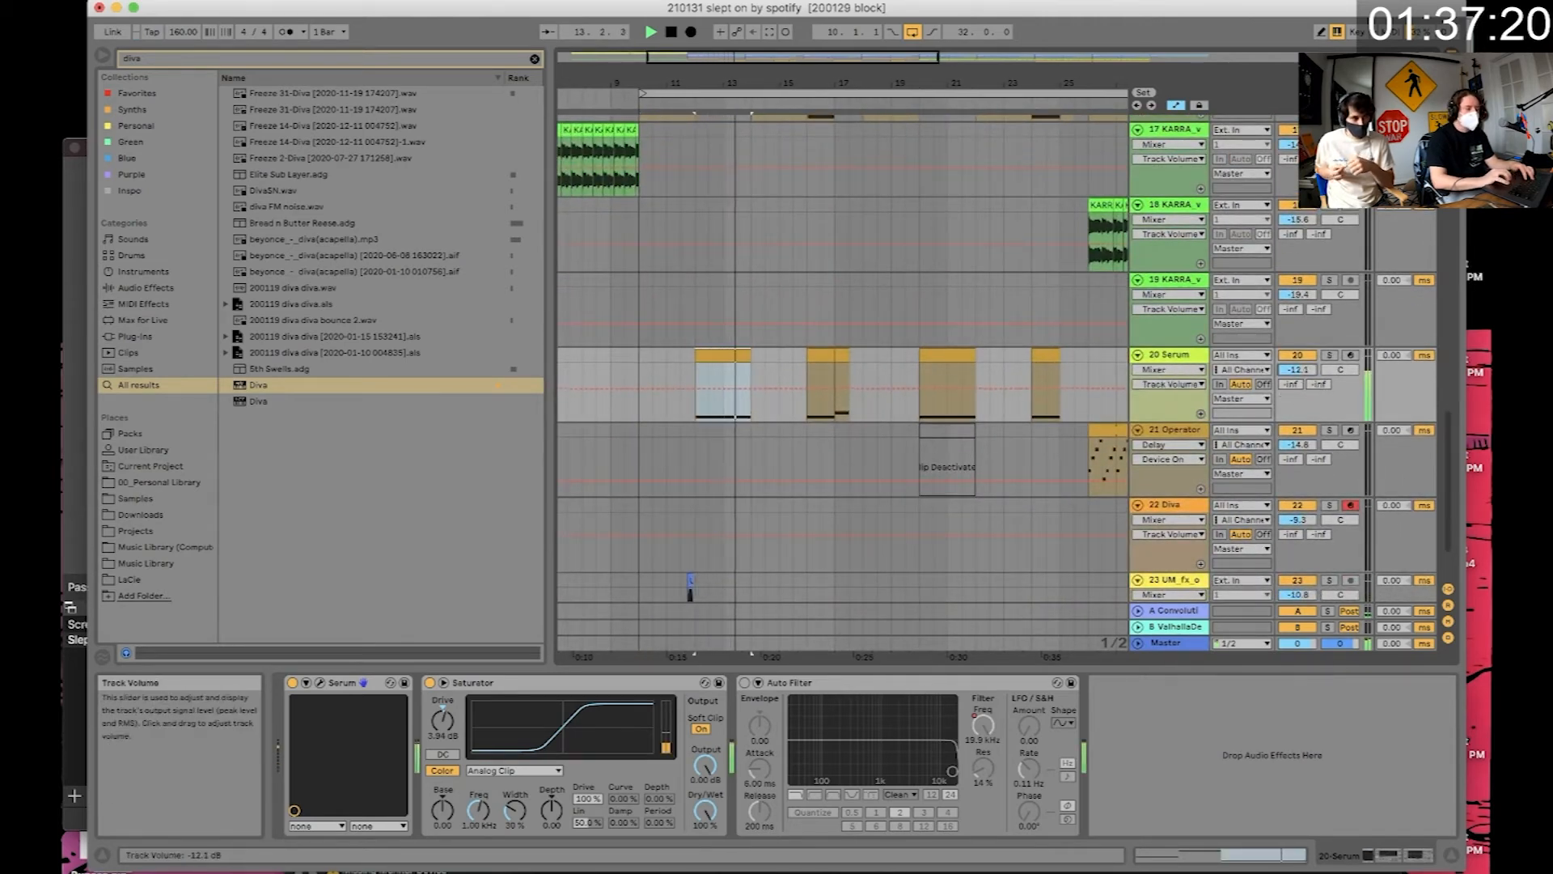
left_click(307, 683)
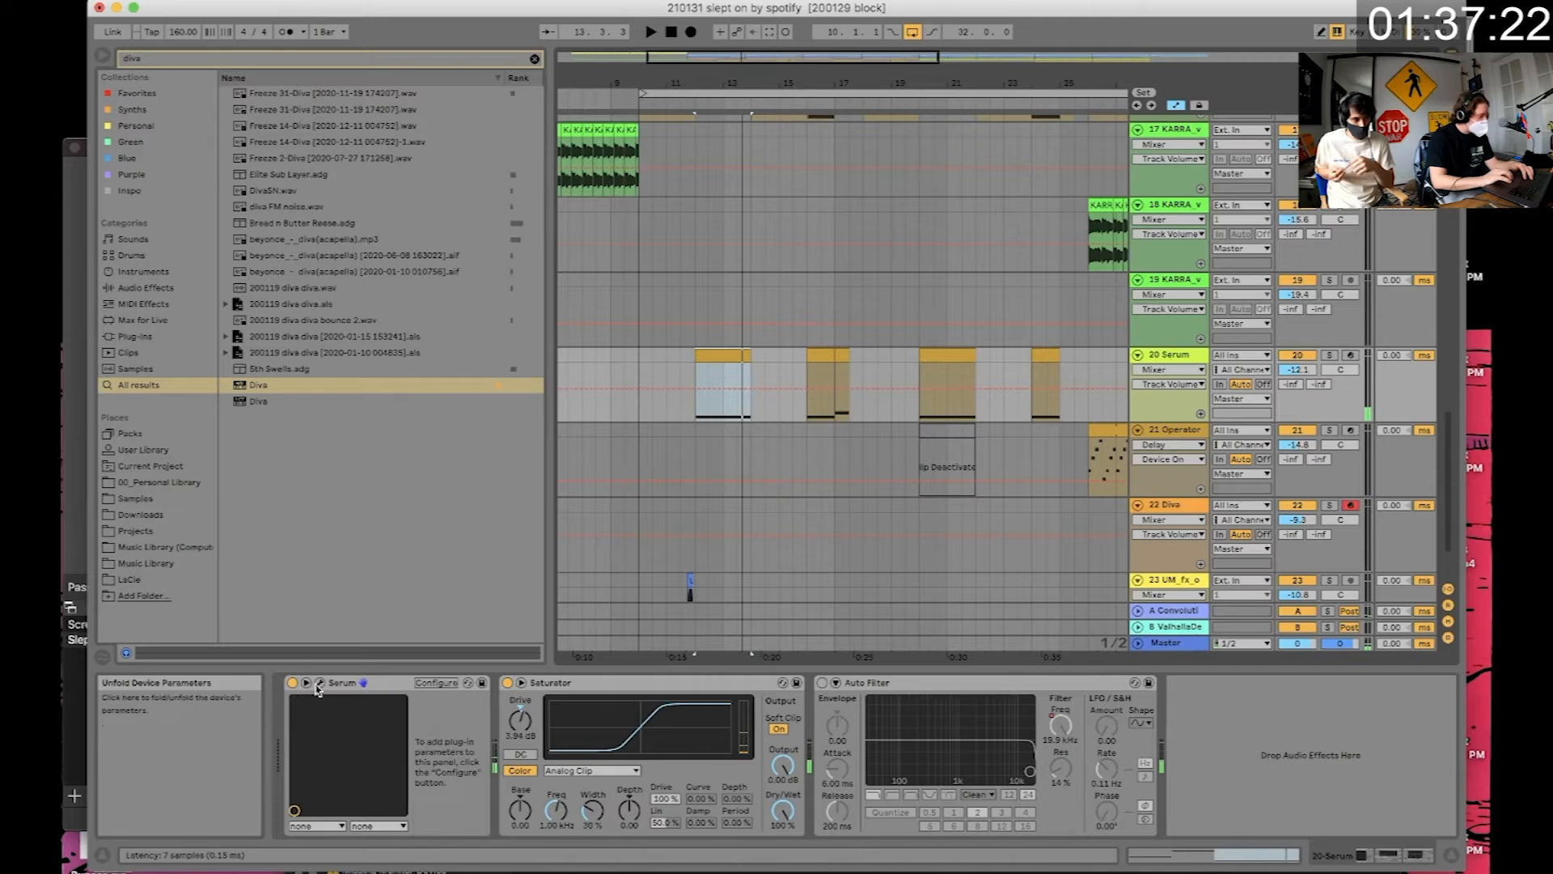
left_click(327, 685)
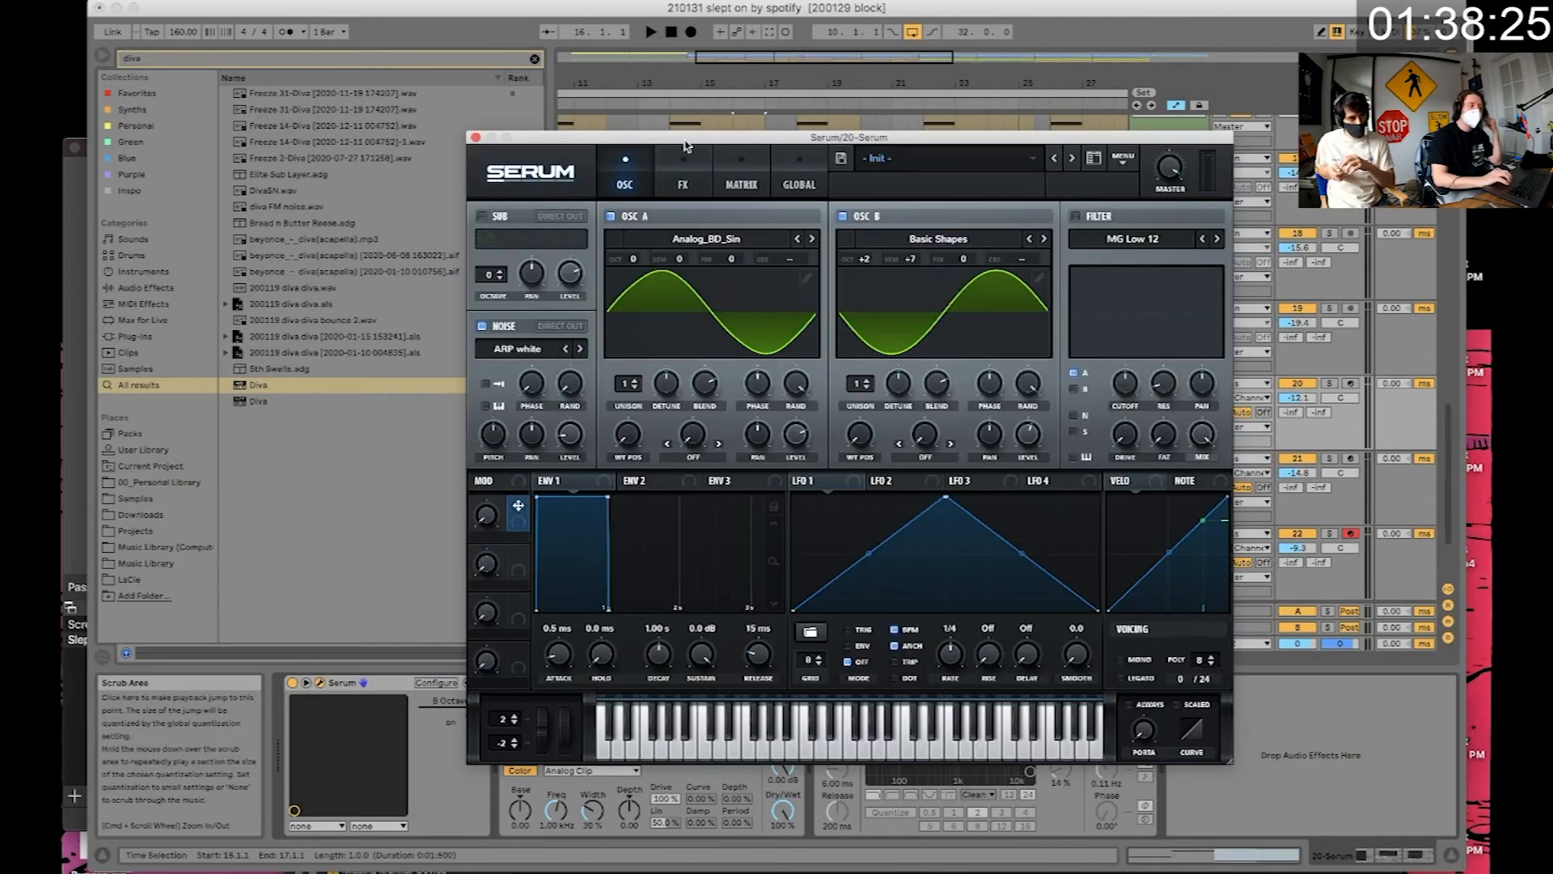
left_click_drag(690, 146, 593, 174)
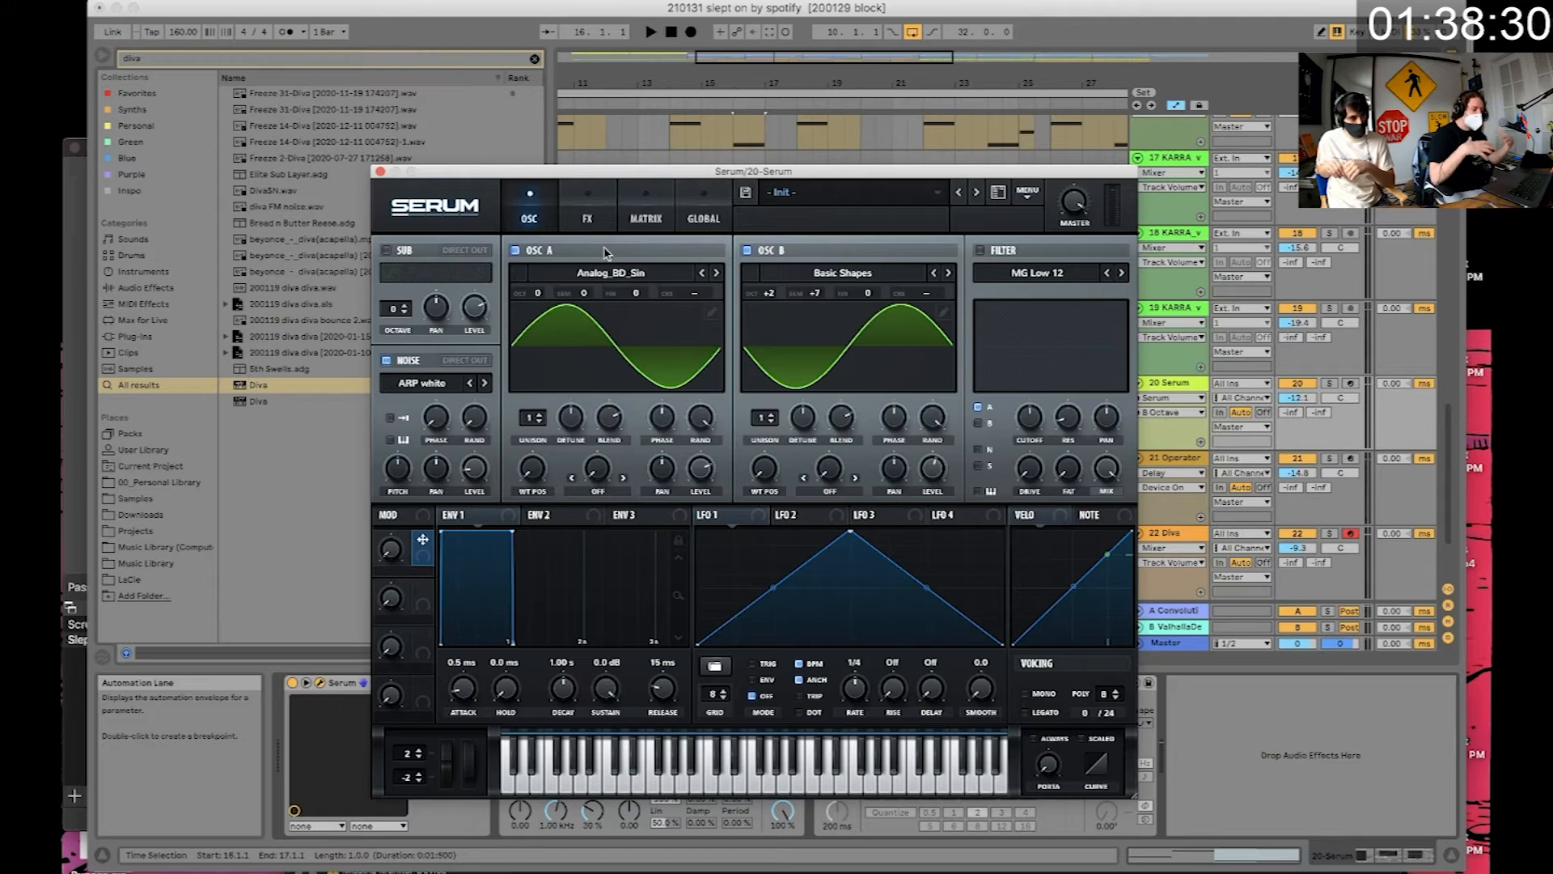
left_click(384, 175)
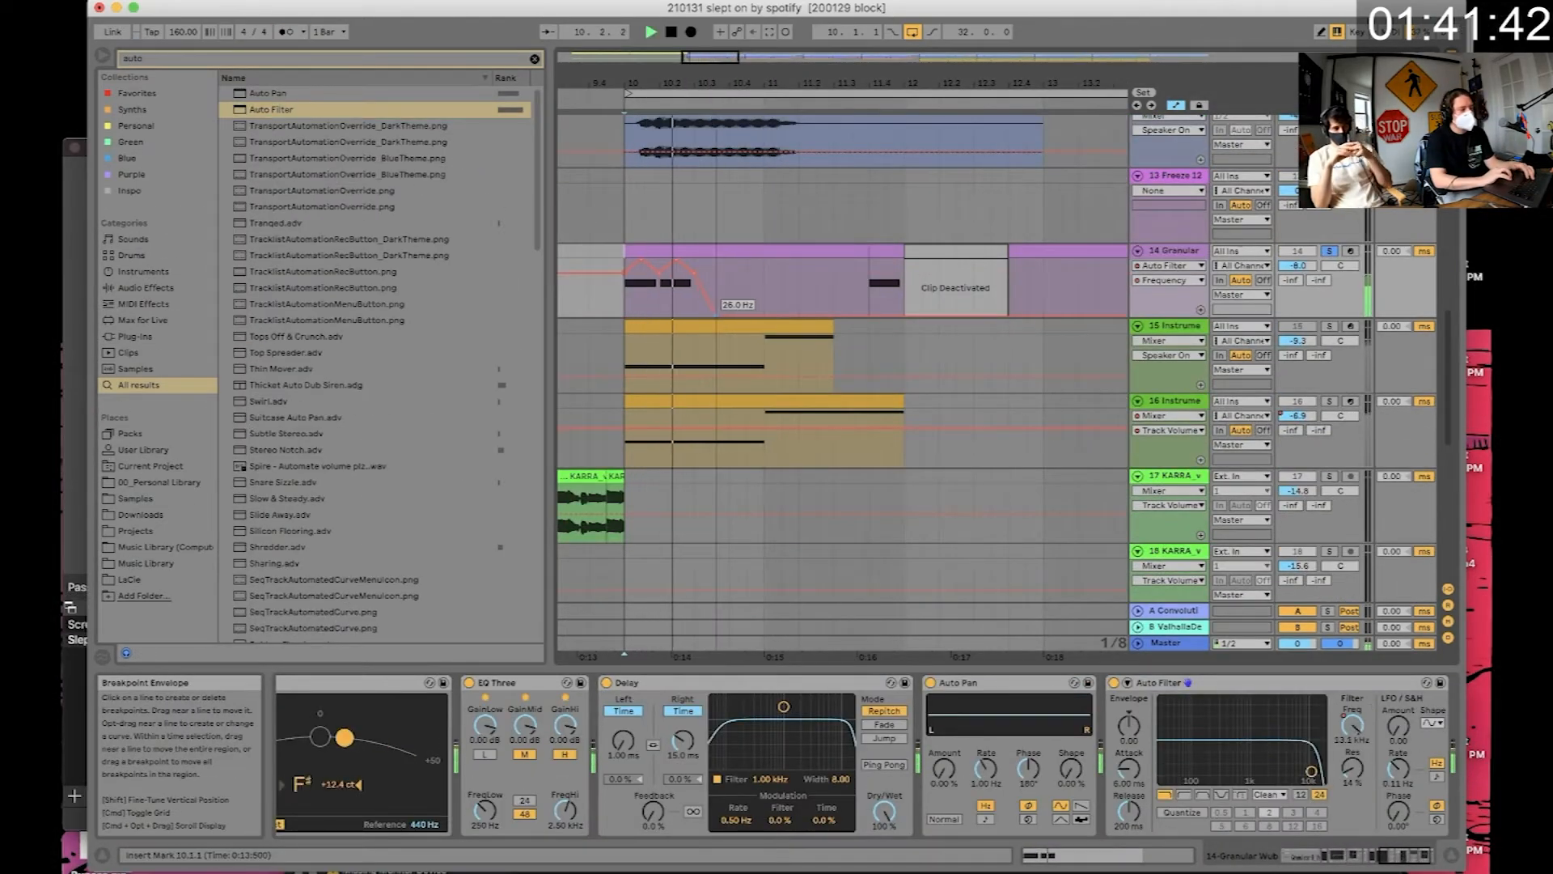
- Open the system's Spotlight search and return to the Live arrangement
key("super+space")
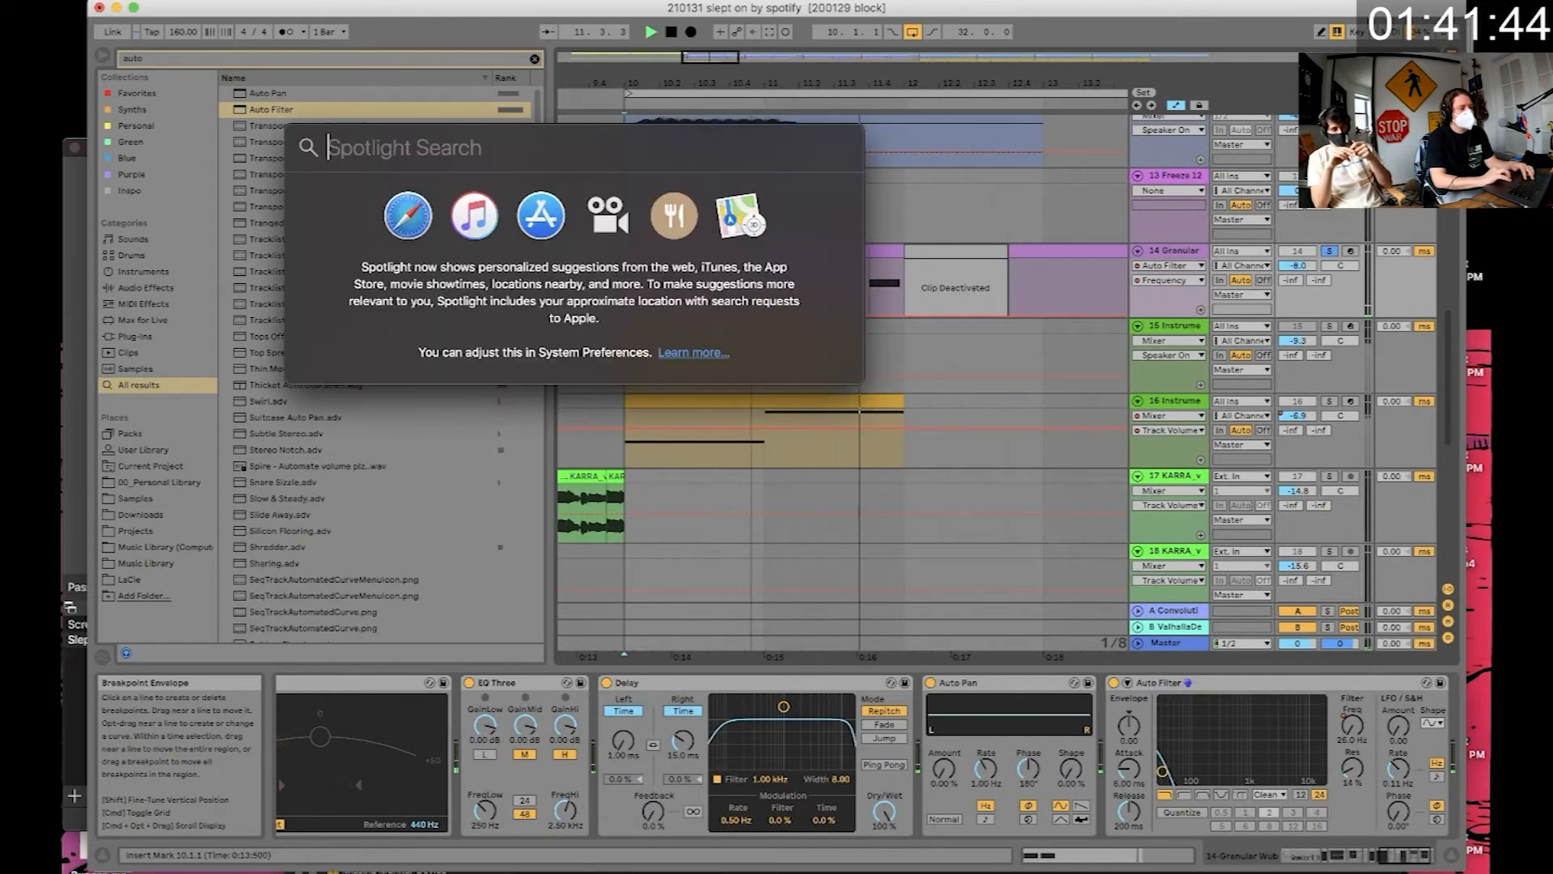
left_click(907, 419)
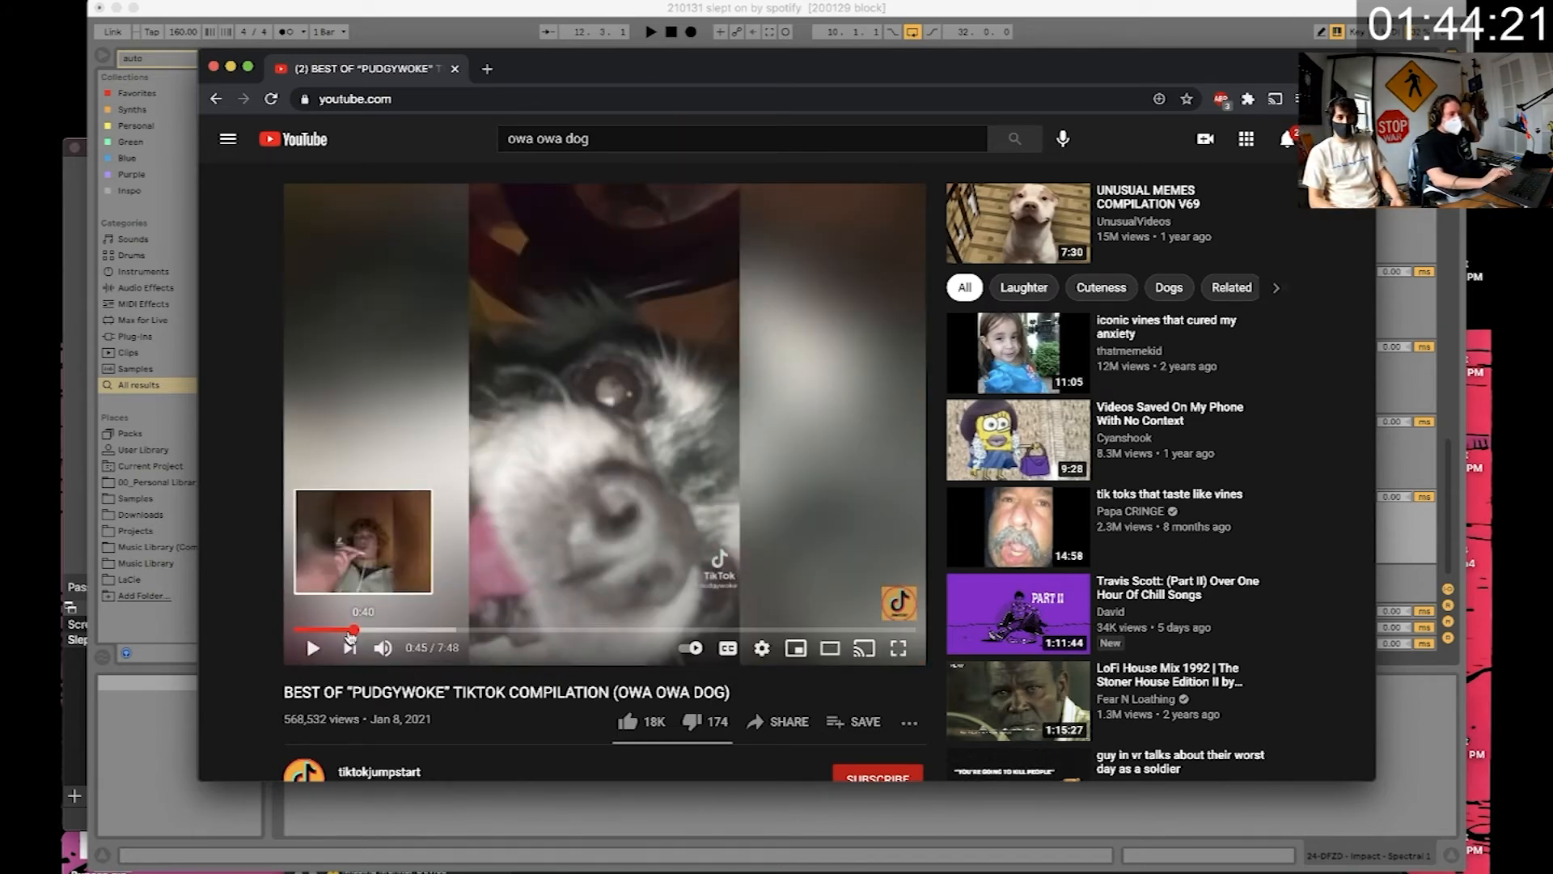
left_click(475, 823)
- Place the insert marker just before the UM_fx clip at 11.3.3 and close the YouTube browser window
left_click_drag(823, 431, 873, 431)
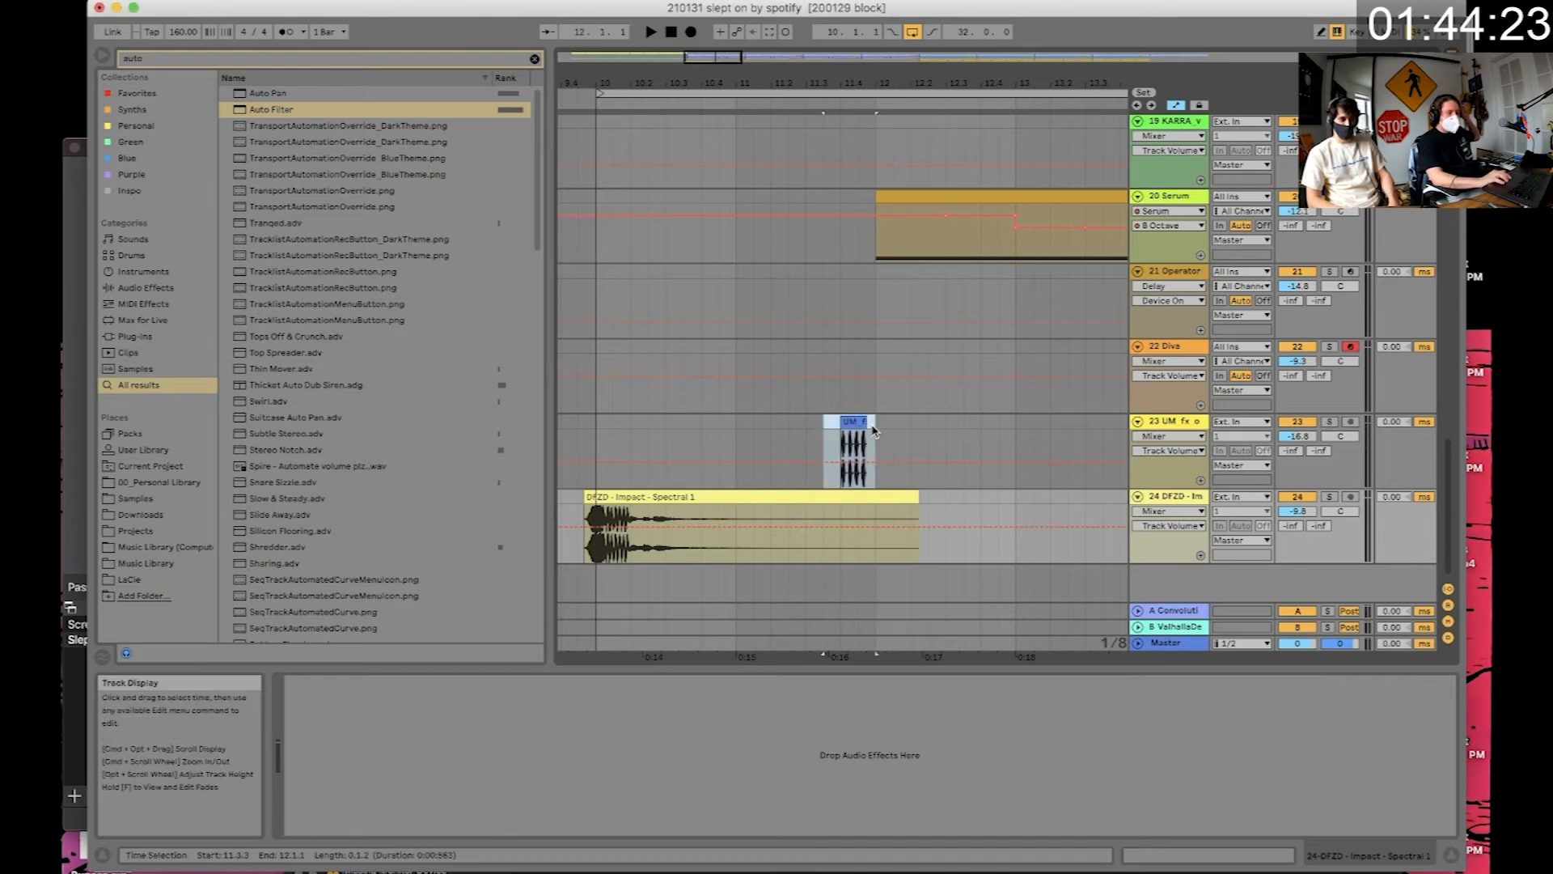
left_click(872, 431)
left_click(817, 433)
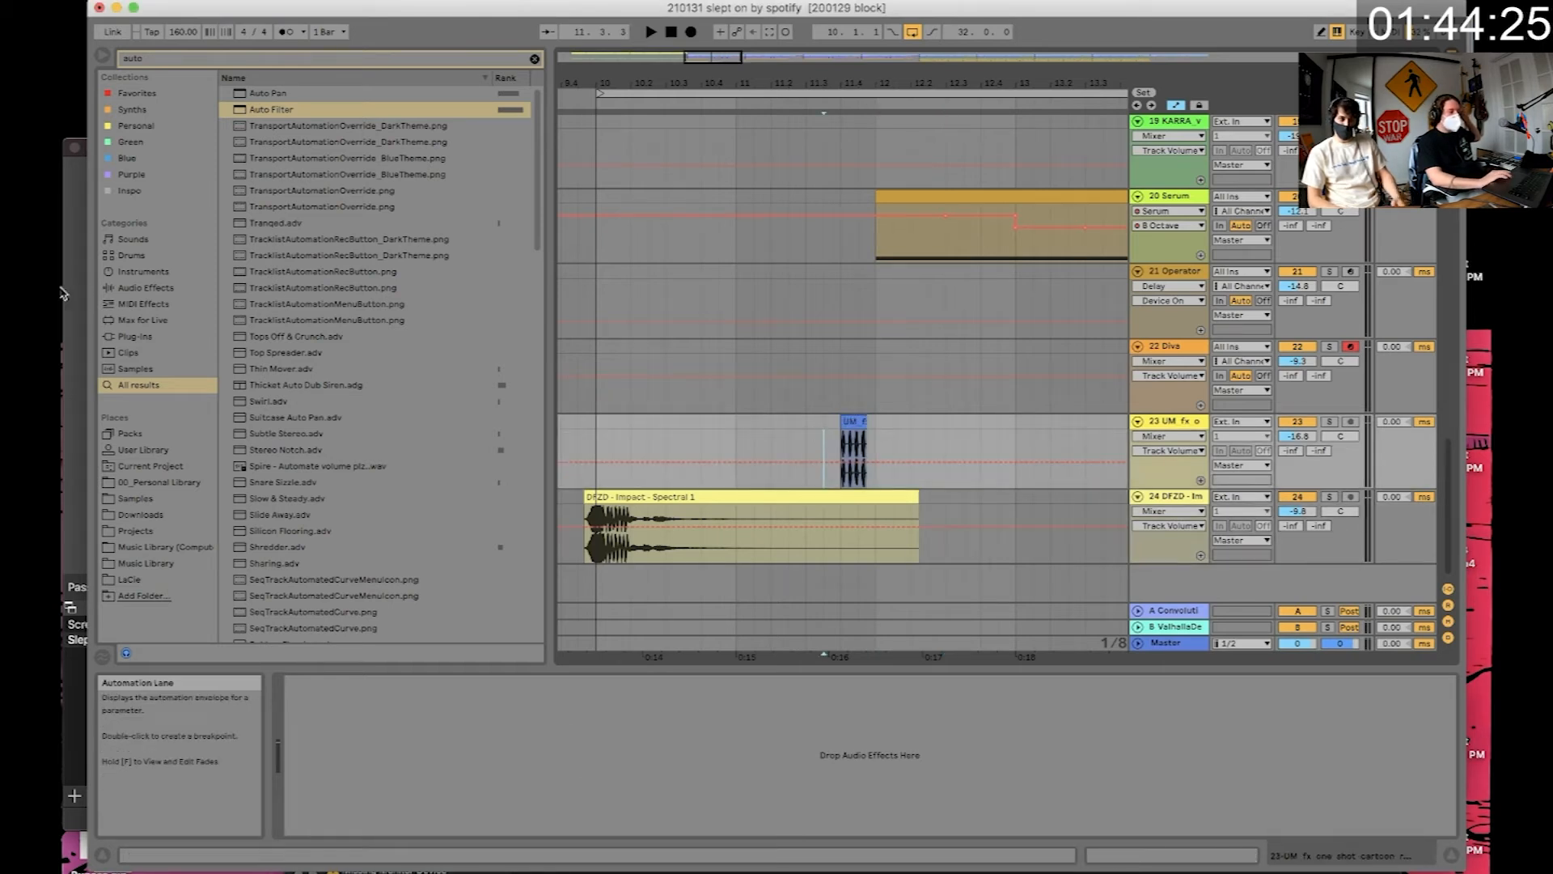
mouse_move(63, 350)
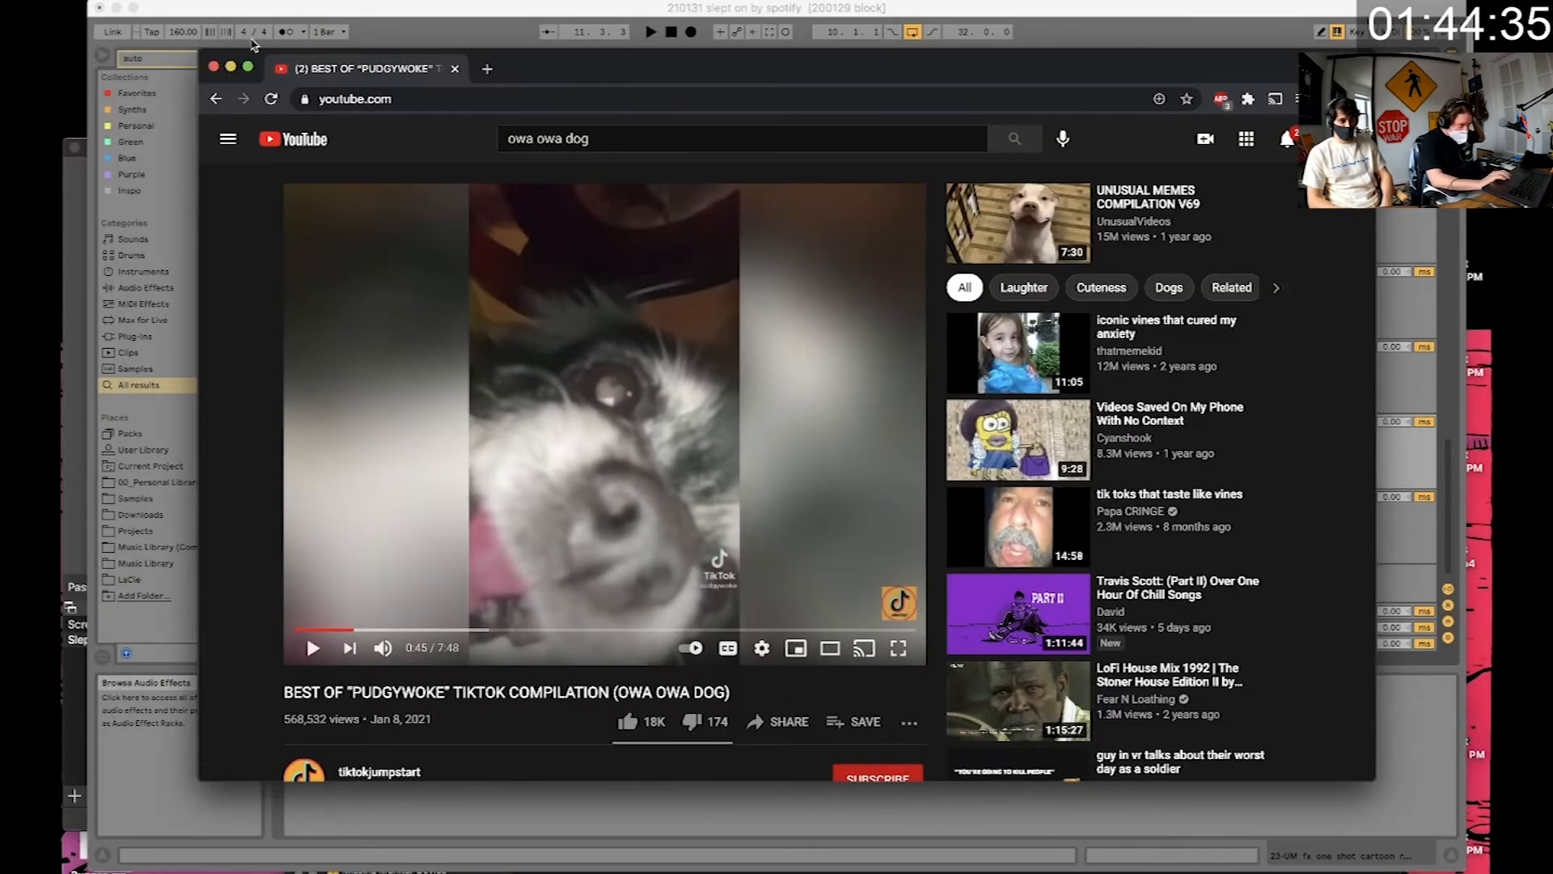
left_click(215, 67)
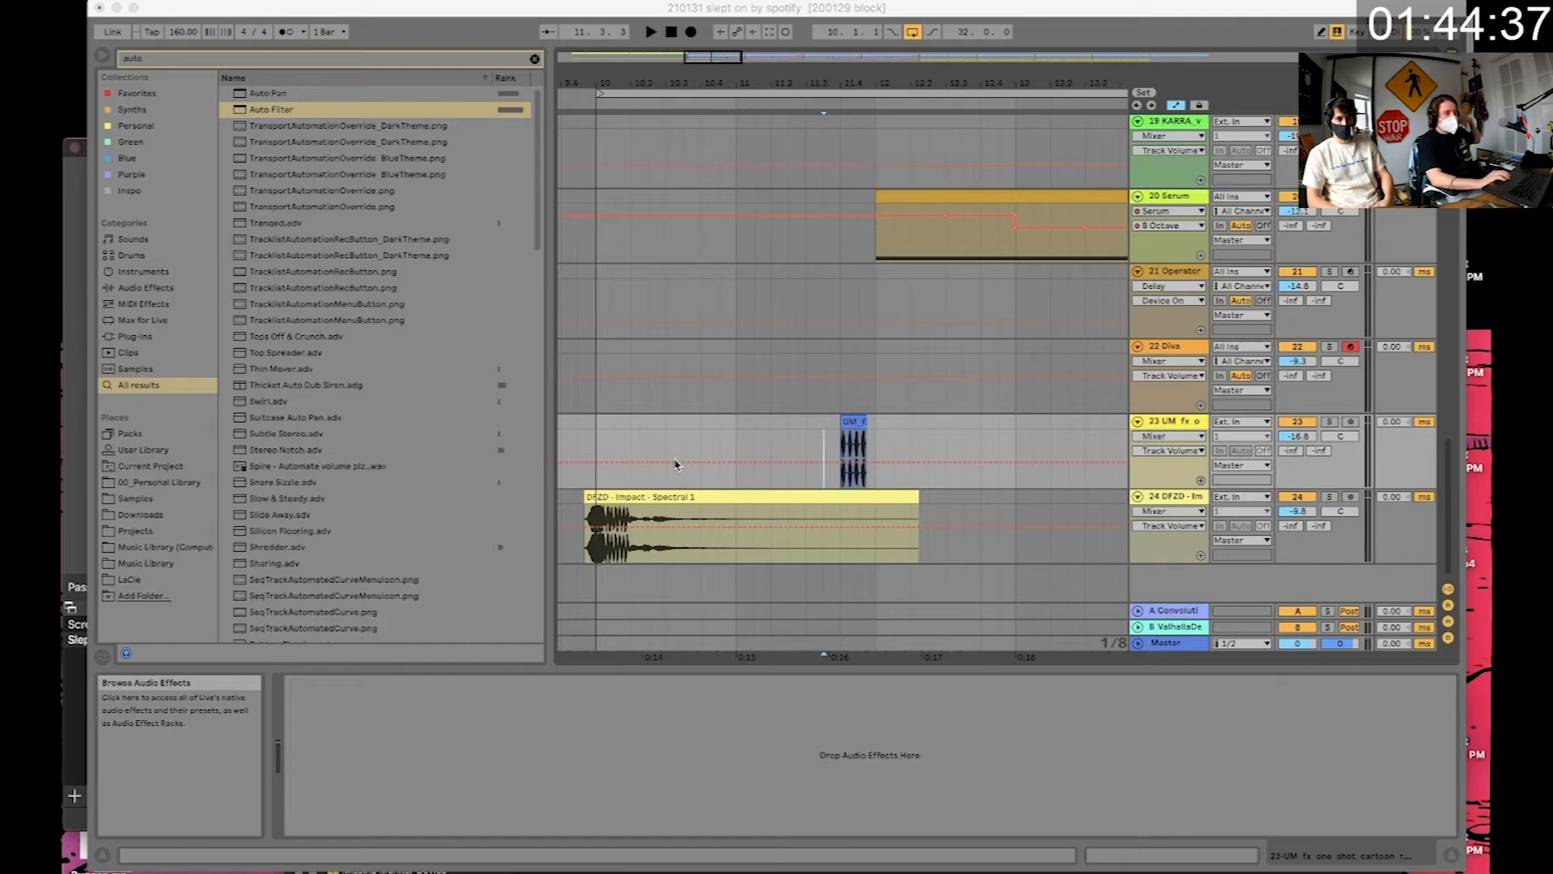
left_click(593, 426)
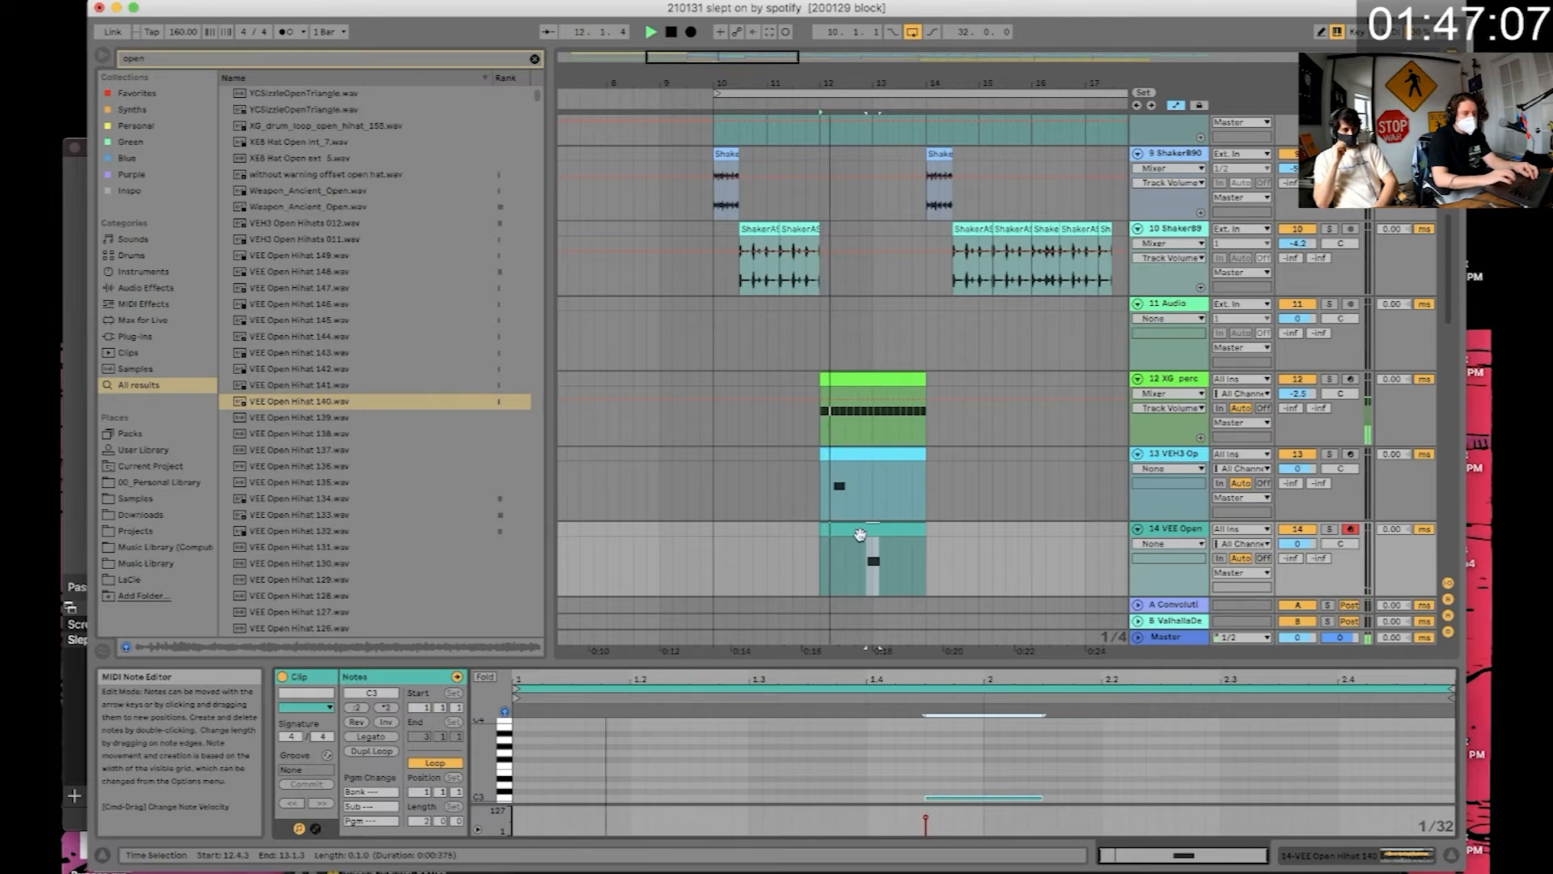
- Select the VEH3 open hi-hat clip at bar 12 and search the sample browser for "grime"
left_click(855, 455)
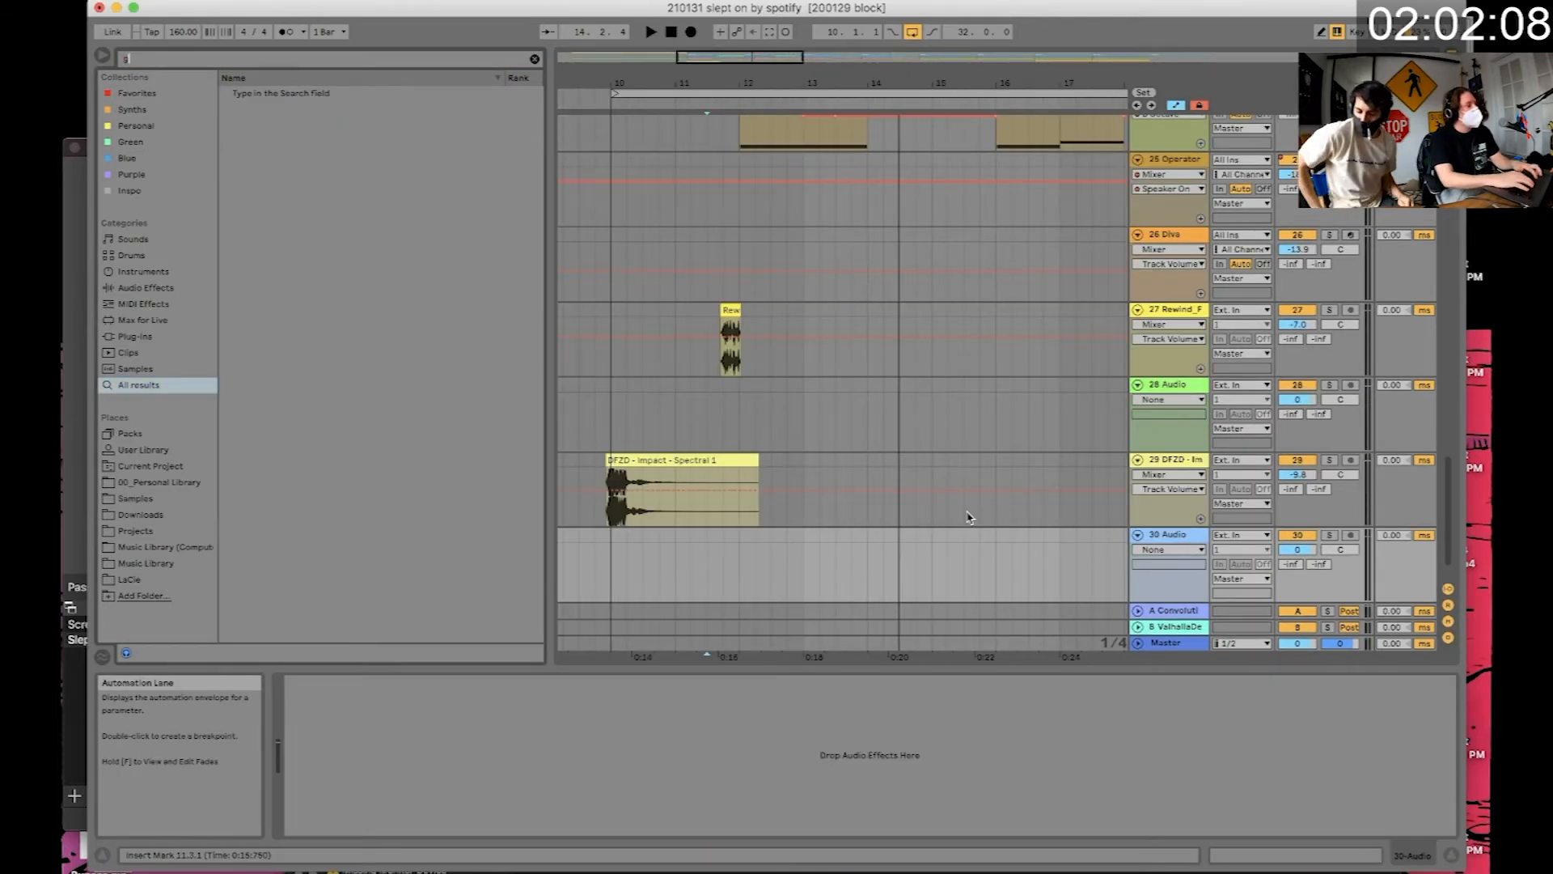
type("rime")
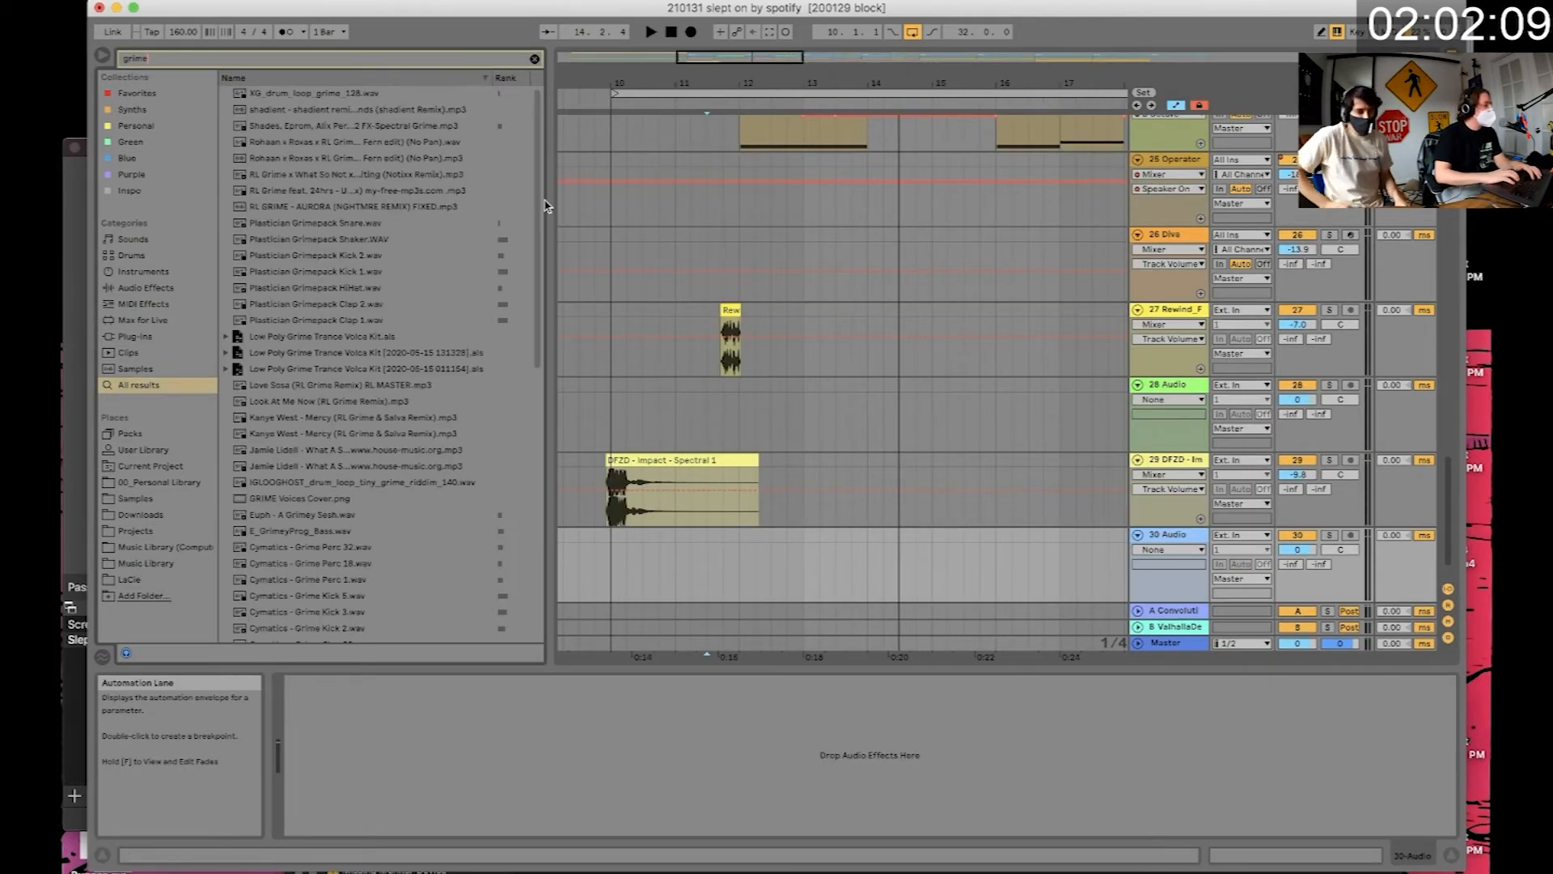
scroll(303, 256, "down", 2)
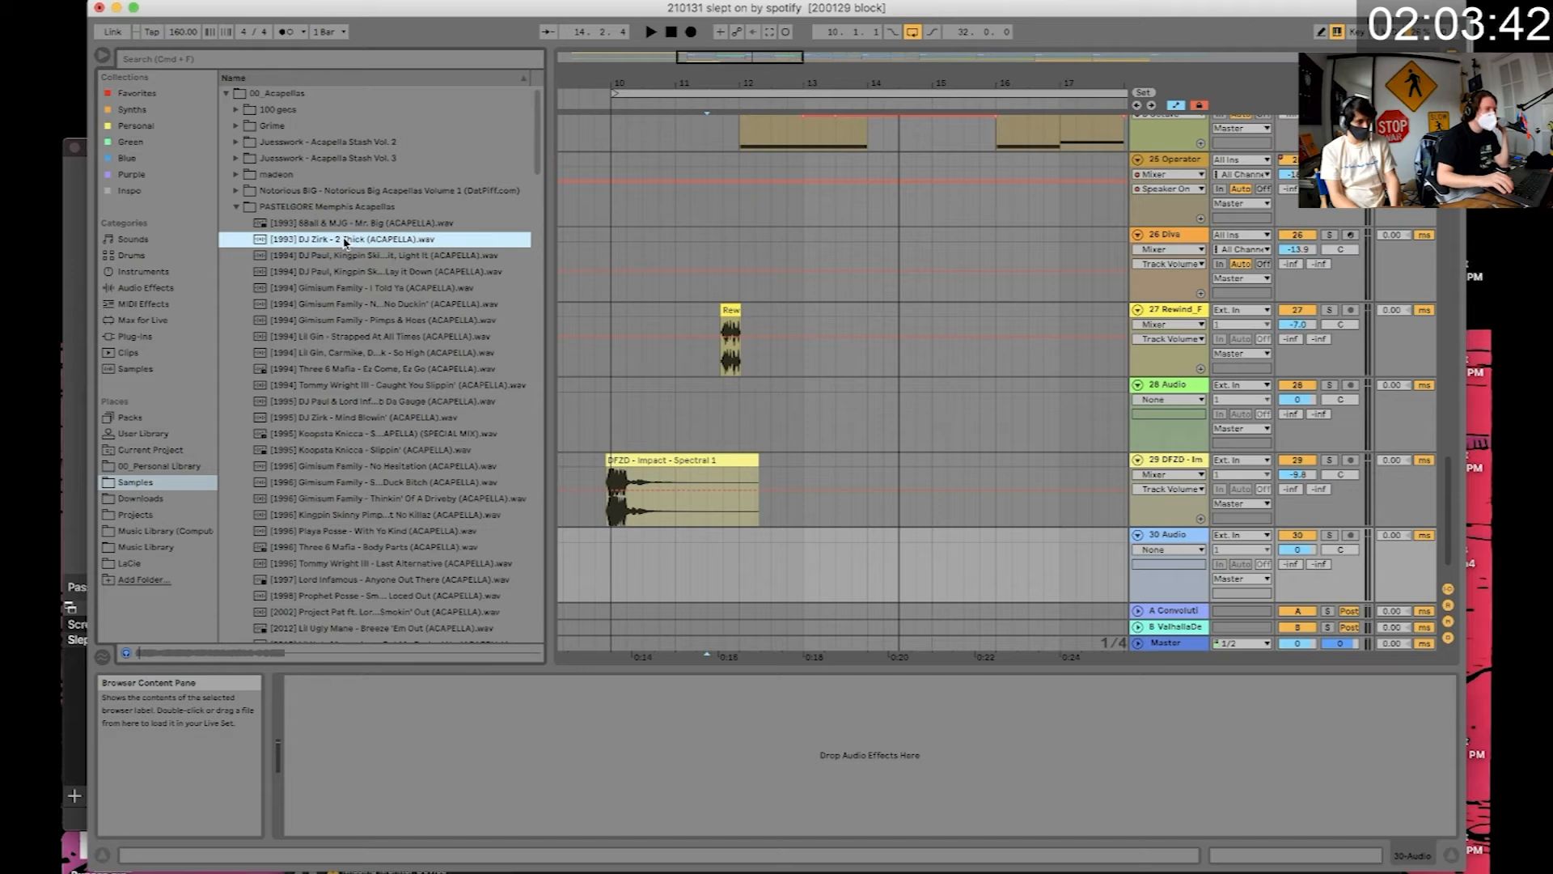
- Audition the acapellas in the PASTELGORE Memphis Acapellas folder, from DJ Paul's Light It through Tommy Wright III's Caught You Slippin'
key("Down")
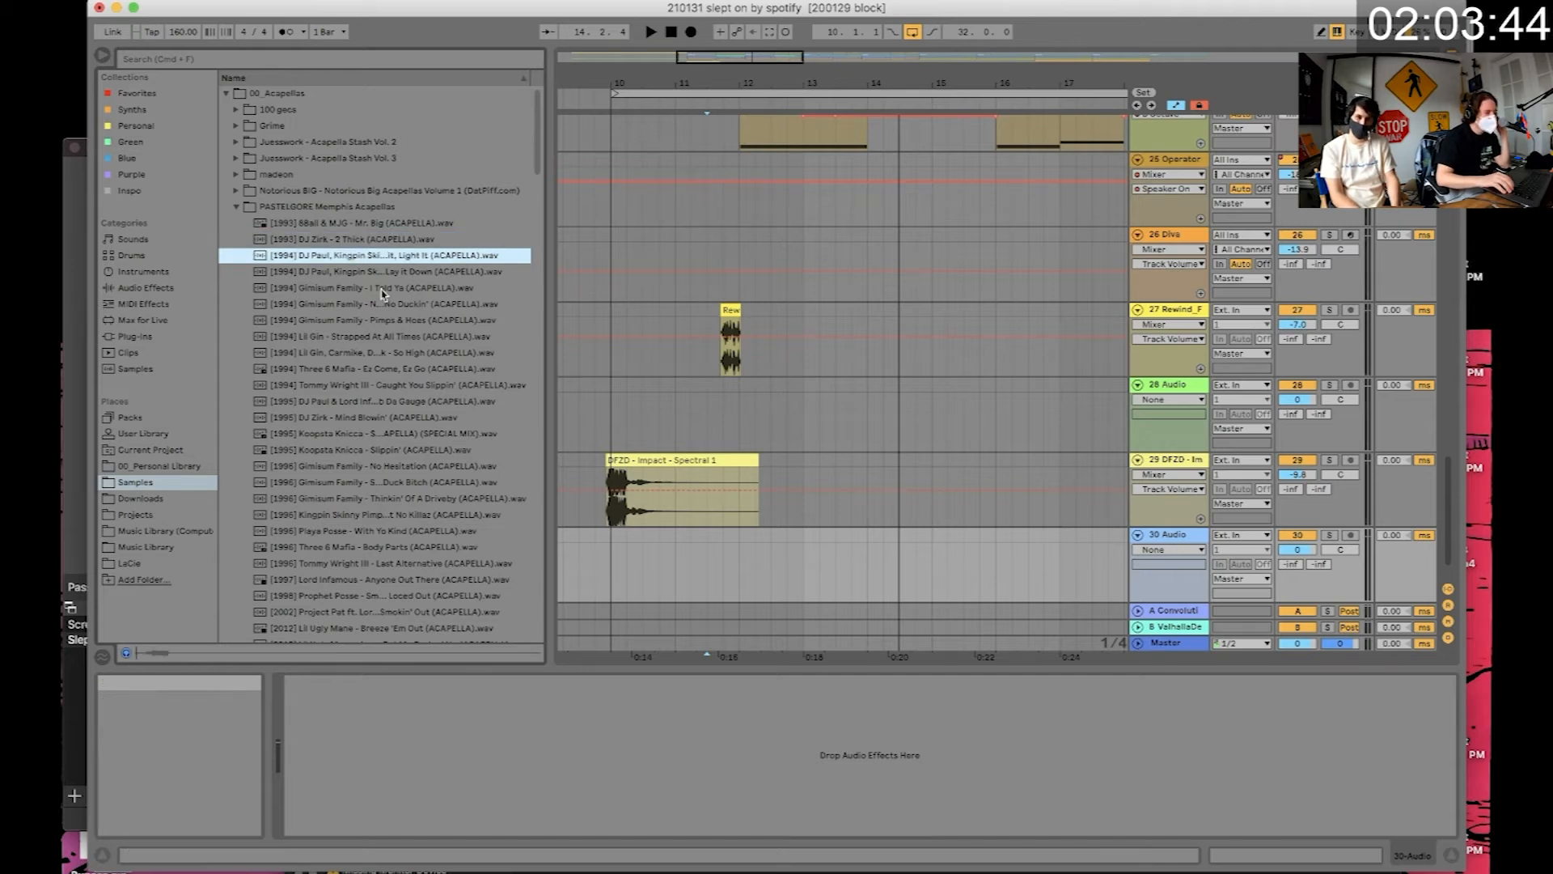
key("Down")
key("Down")
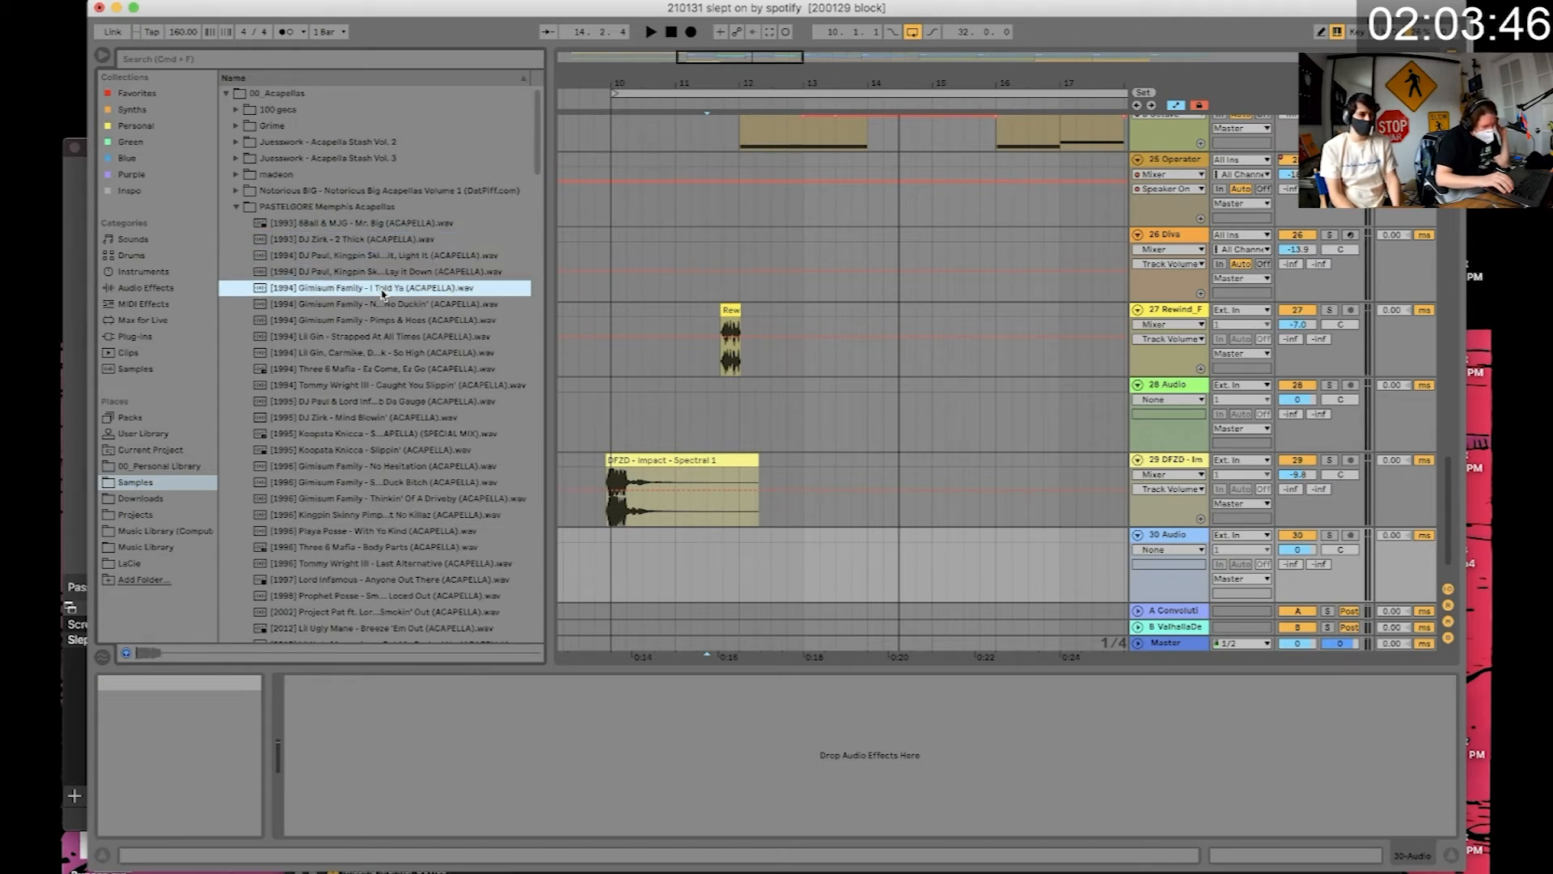
key("Down")
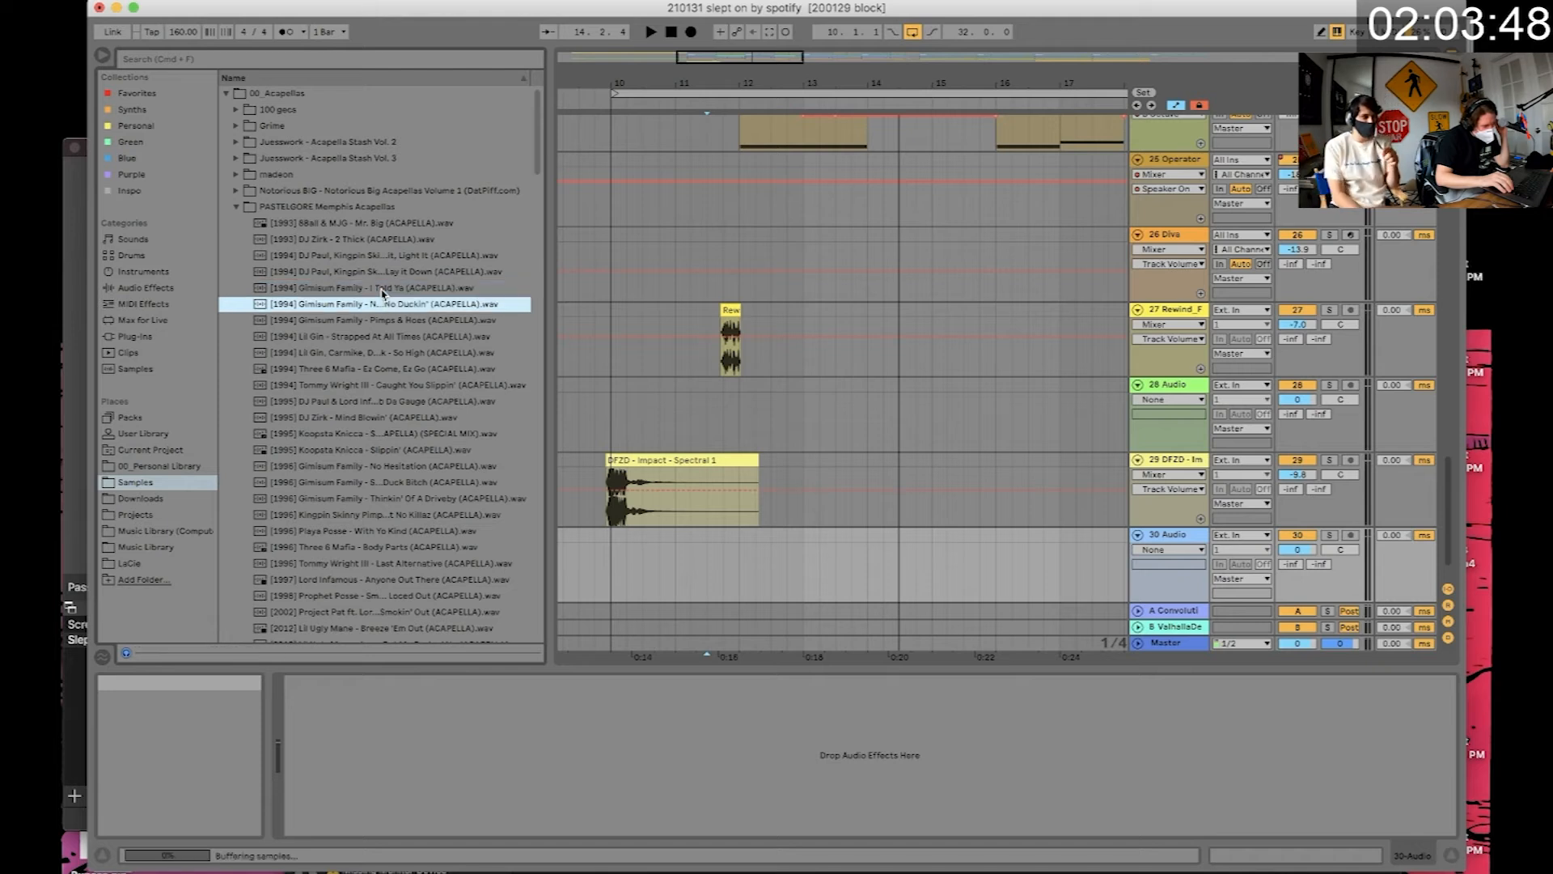
key("Down")
key("Down")
key("Down")
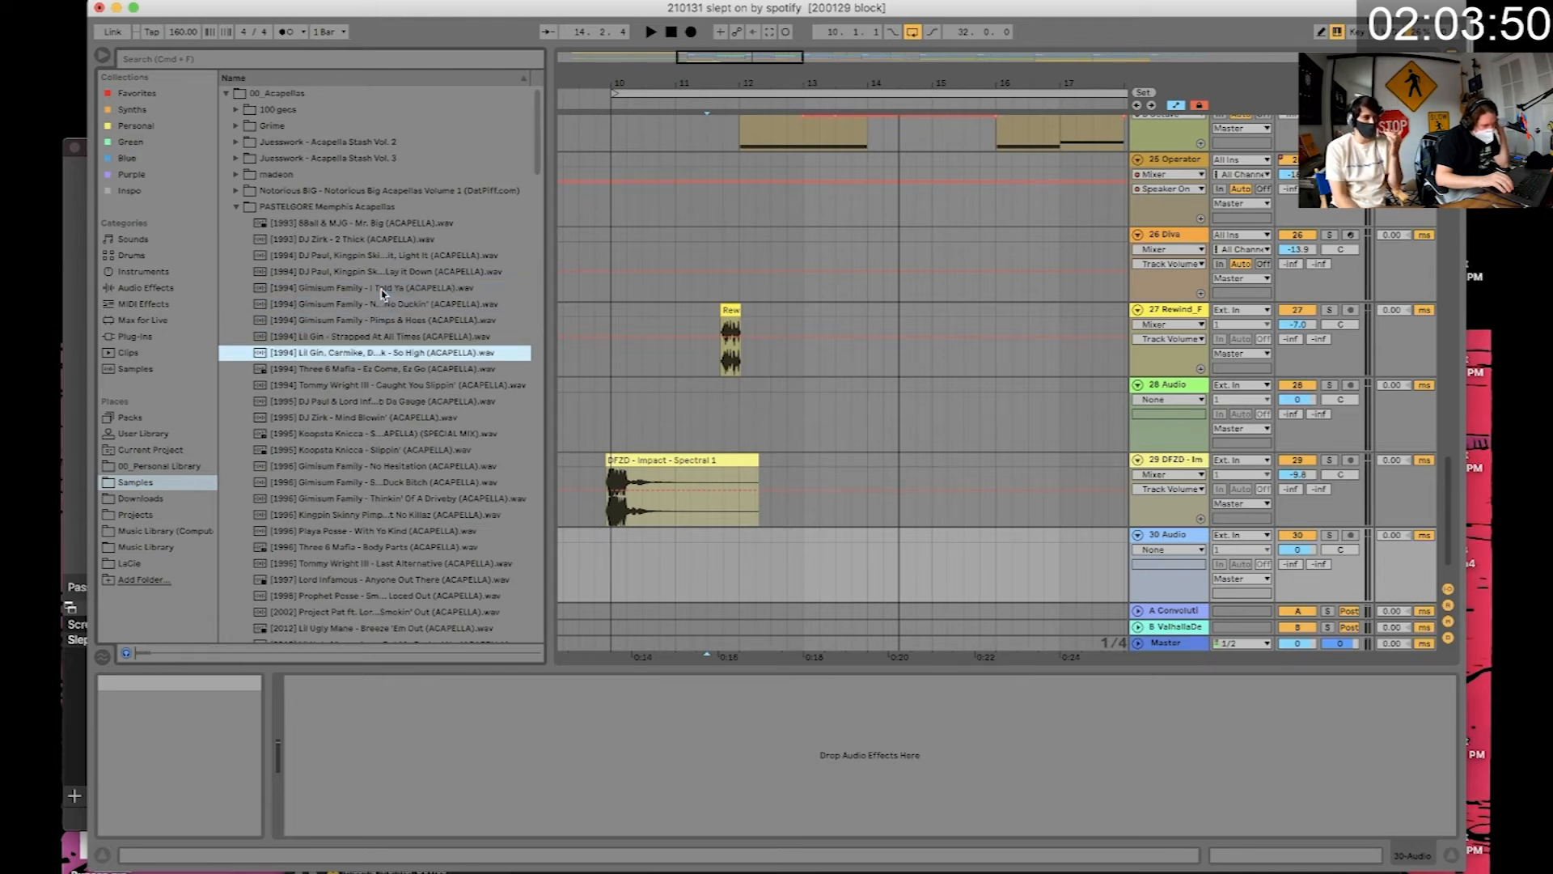
key("Down")
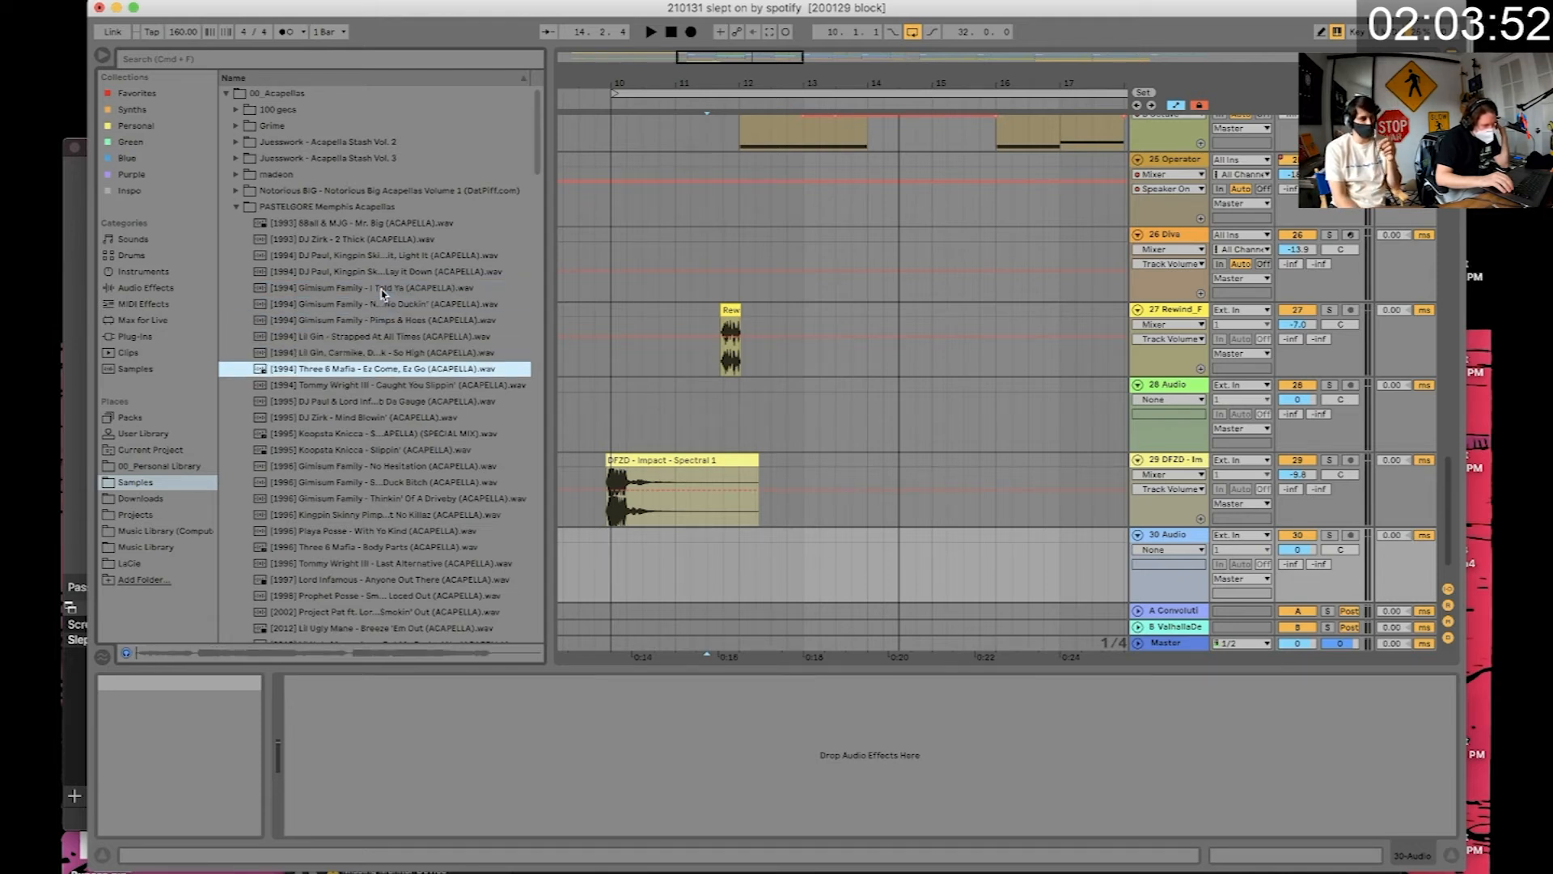
key("Down")
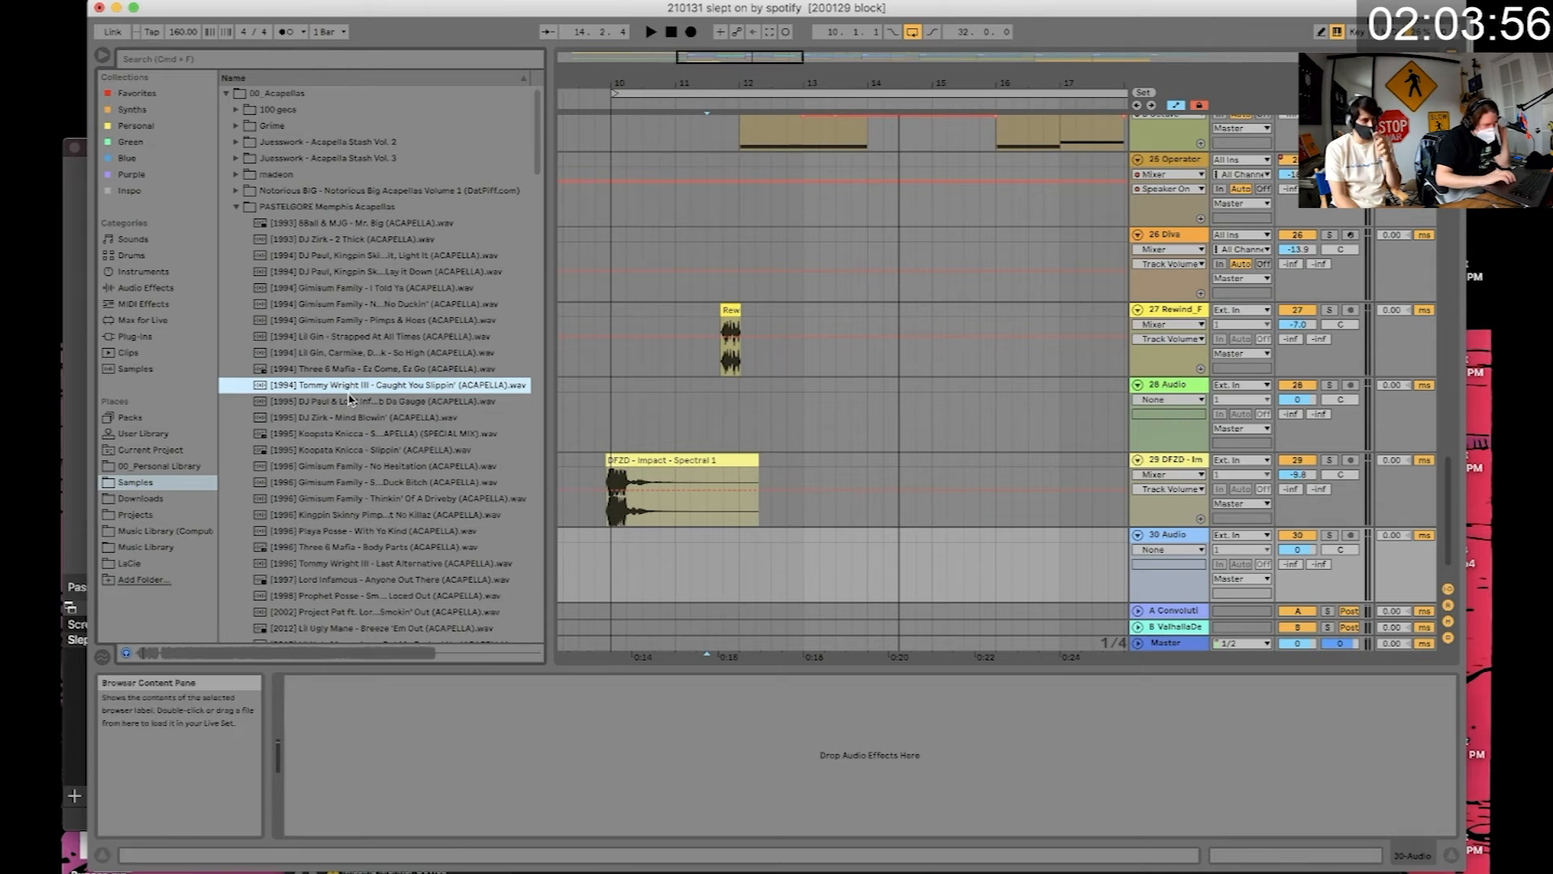
scroll(344, 408, "down", 5)
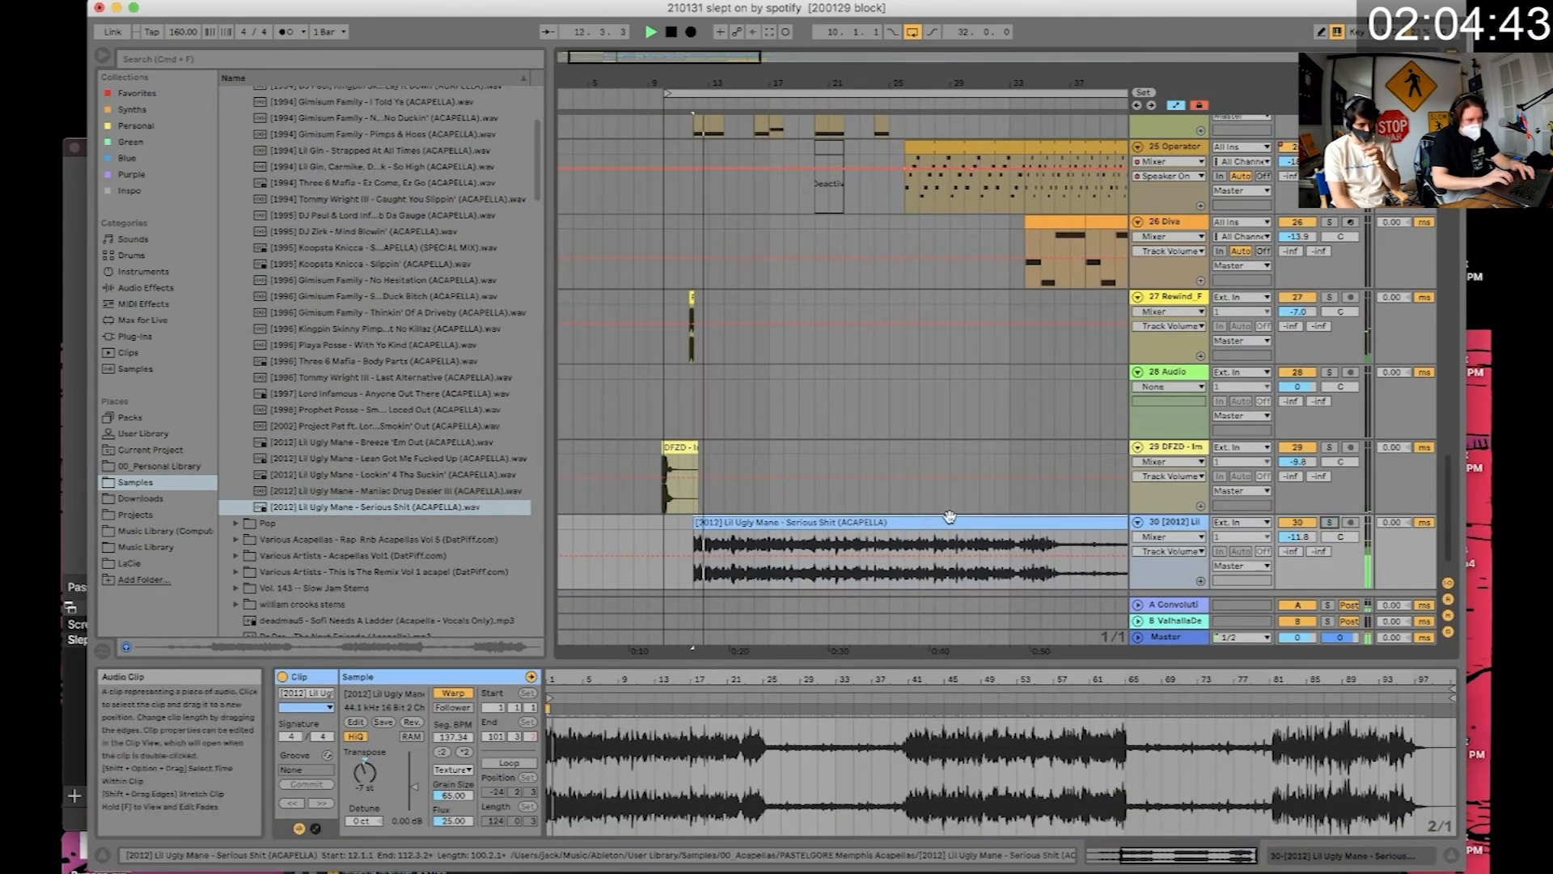
- Lower the Lil Ugly Mane acapella track's volume to -12.4 dB and replay it against the arrangement
left_click_drag(1297, 537, 1298, 540)
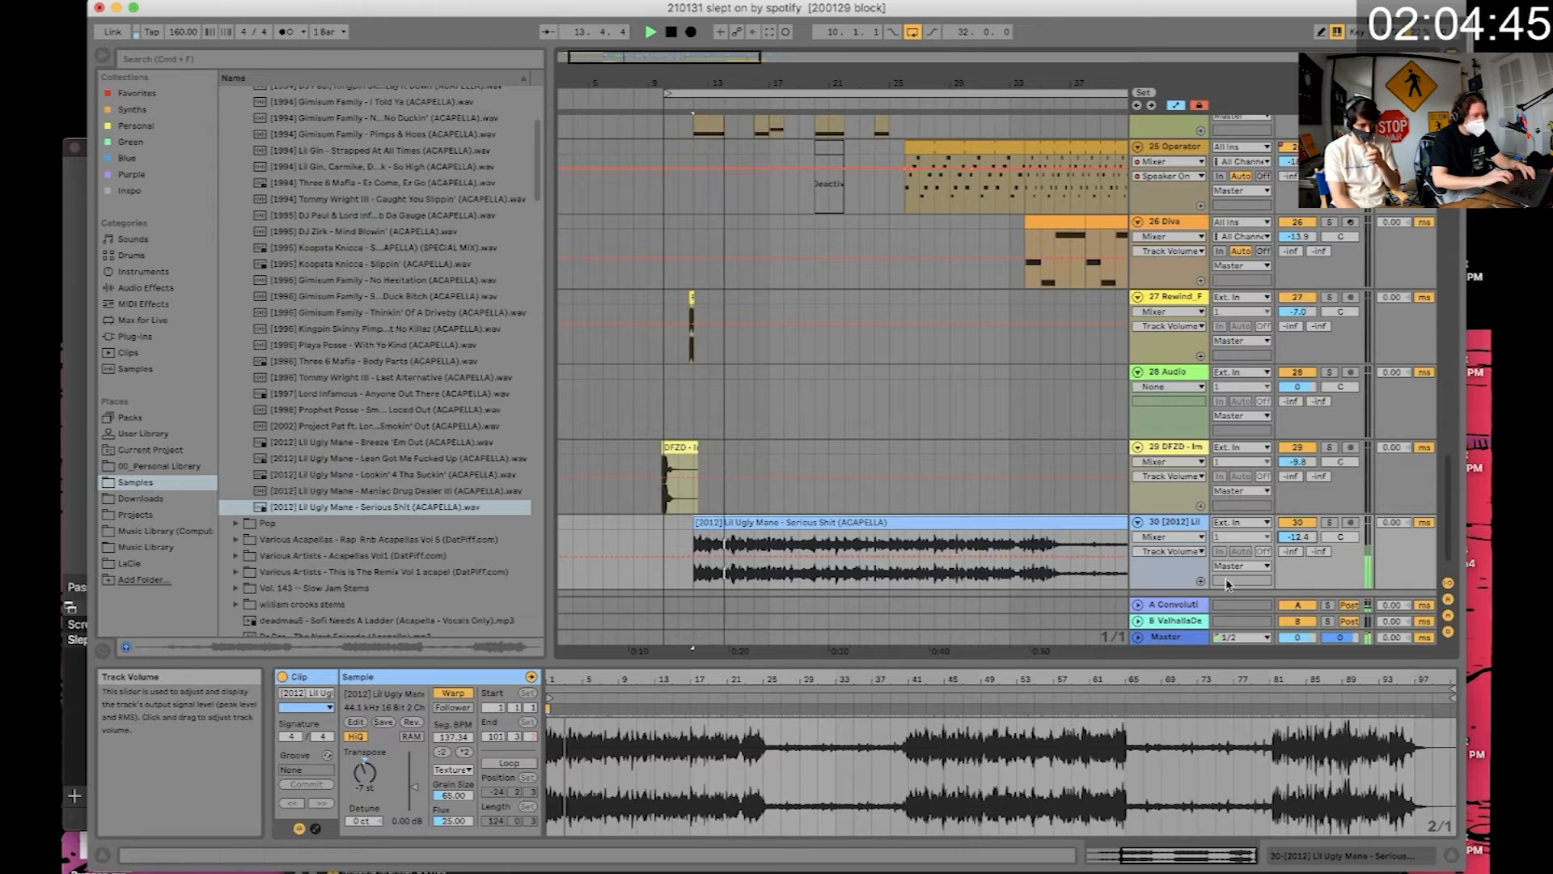
key("space")
key("space")
left_click_drag(602, 684, 748, 768)
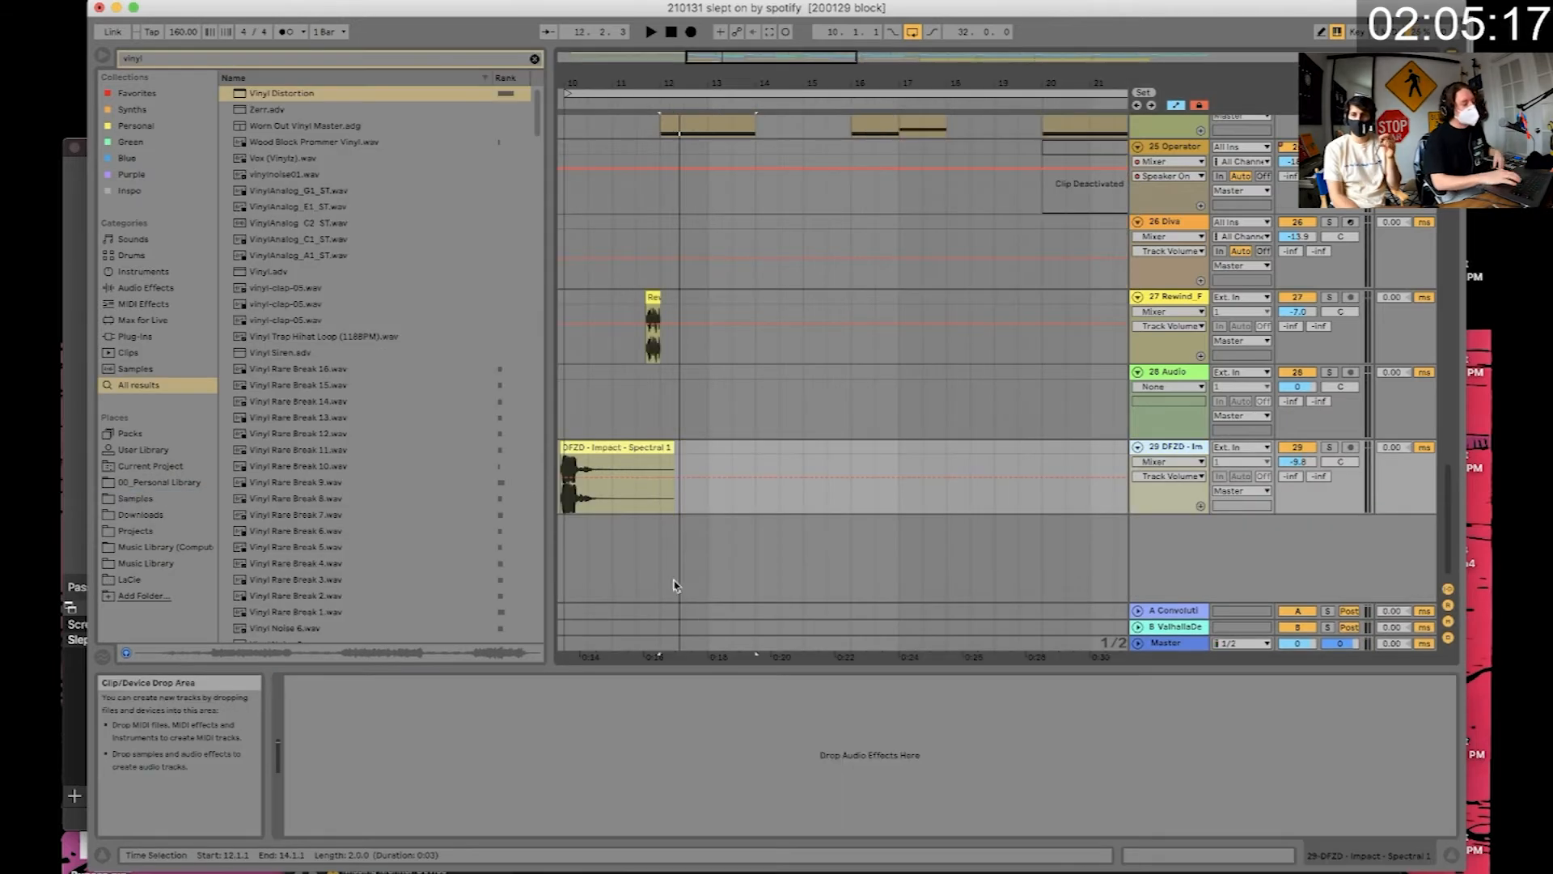
- Clear the browser search and look over the vocal, bass and drum tracks across the full arrangement
key("w")
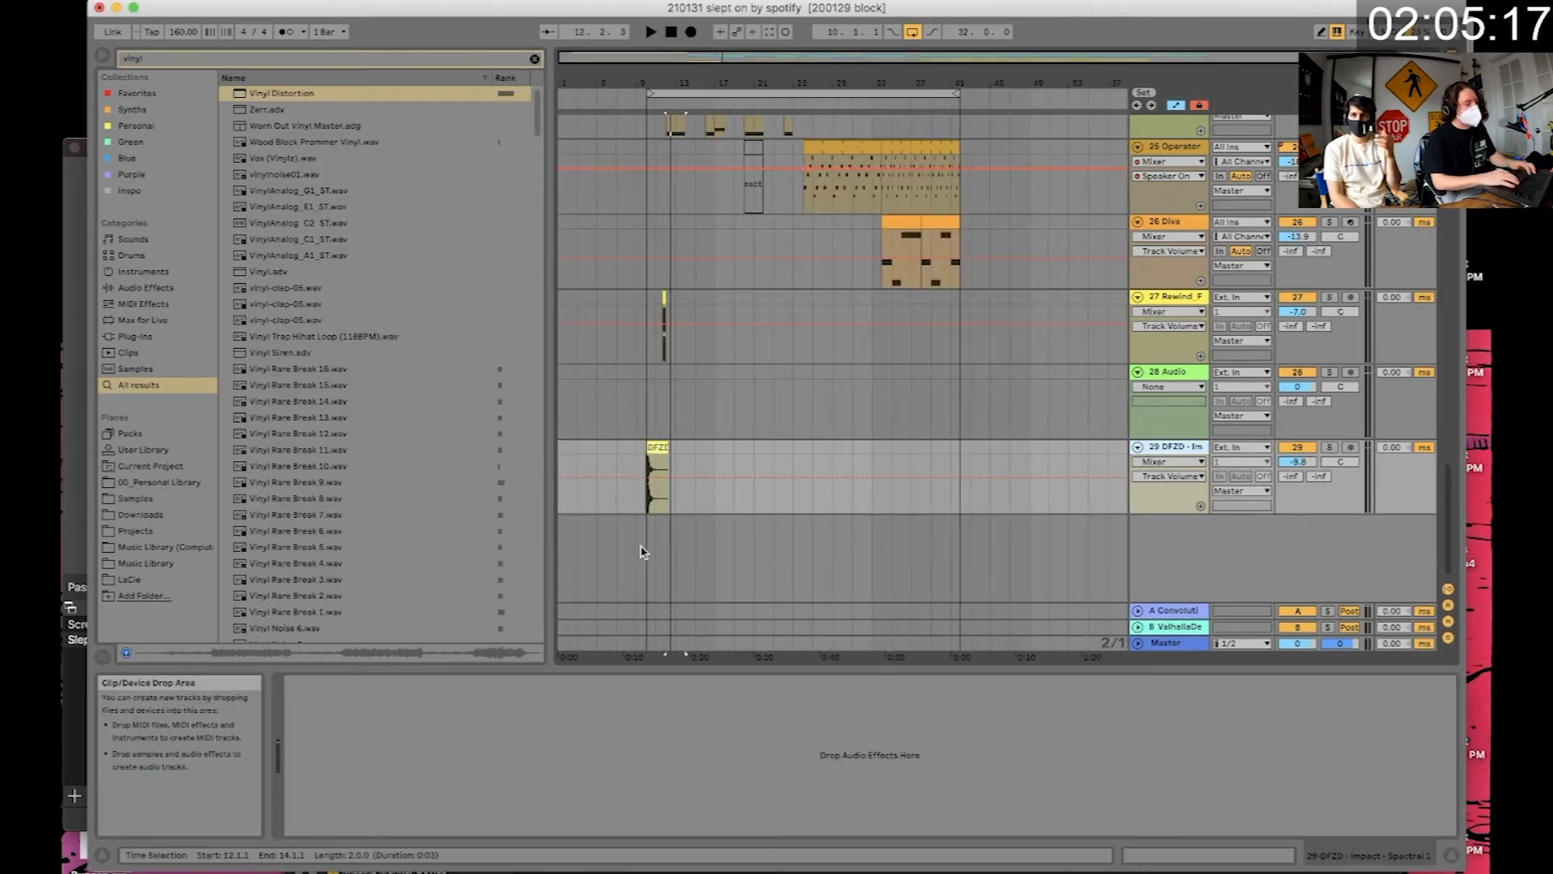
scroll(641, 549, "up", 3)
left_click(535, 59)
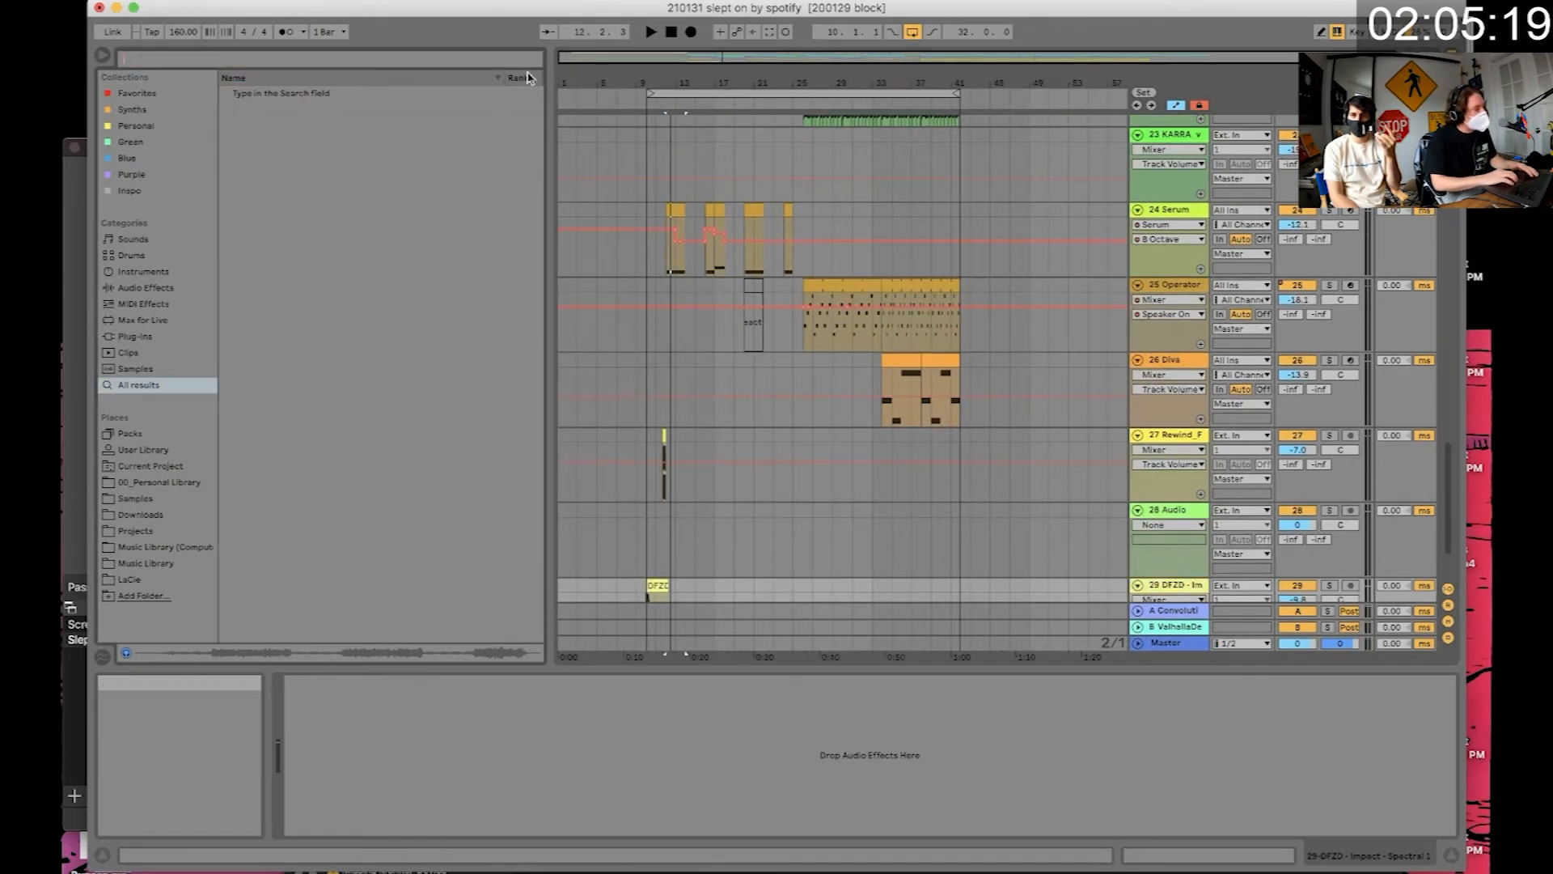
scroll(642, 565, "up", 5)
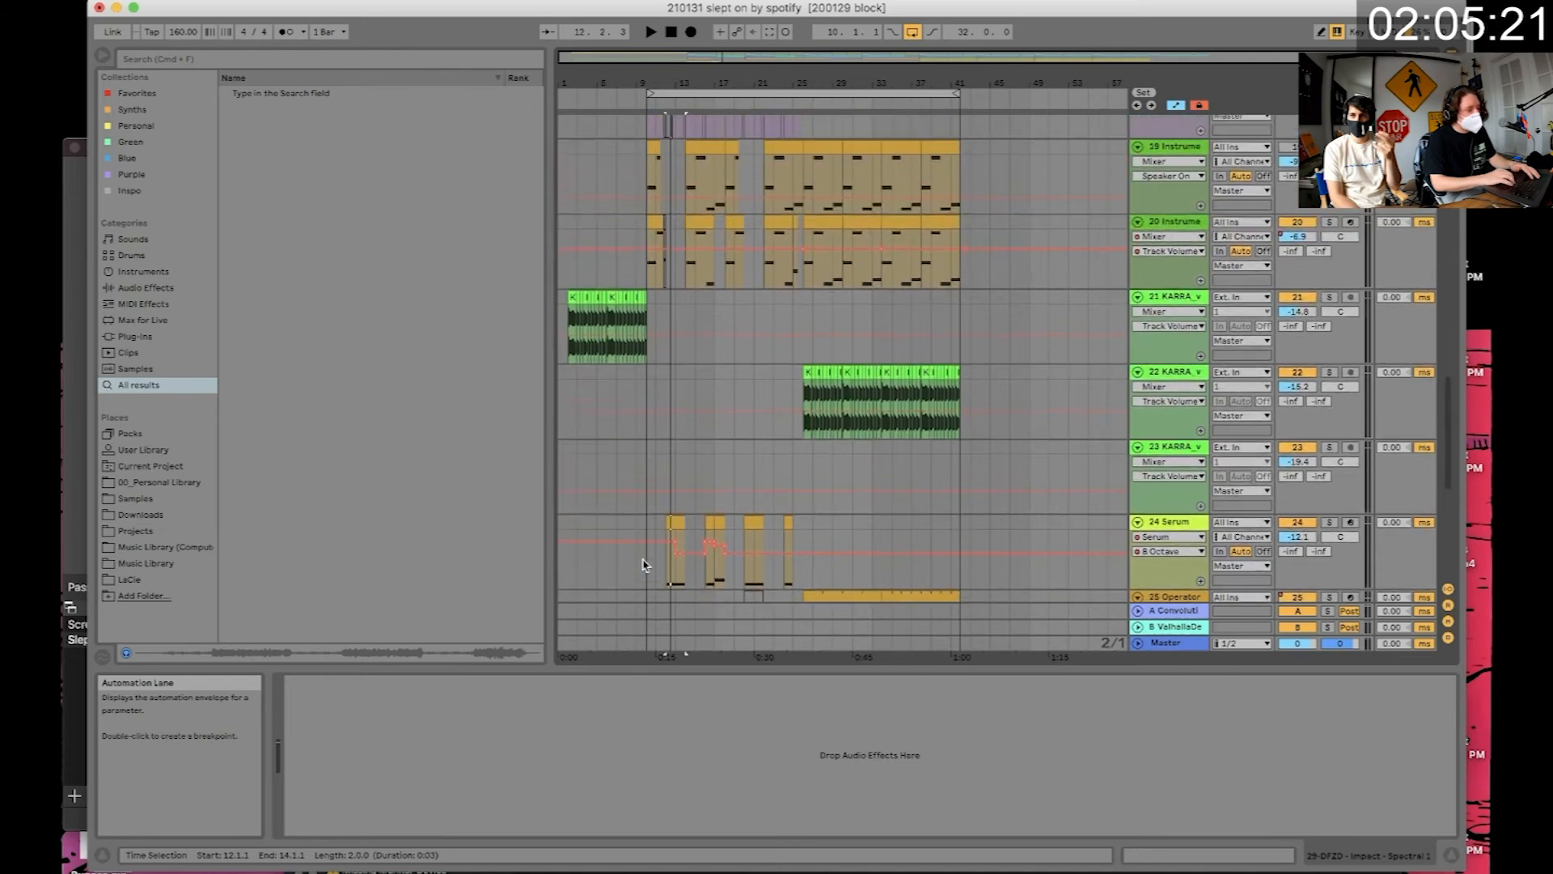
left_click(1181, 450)
scroll(867, 468, "up", 5)
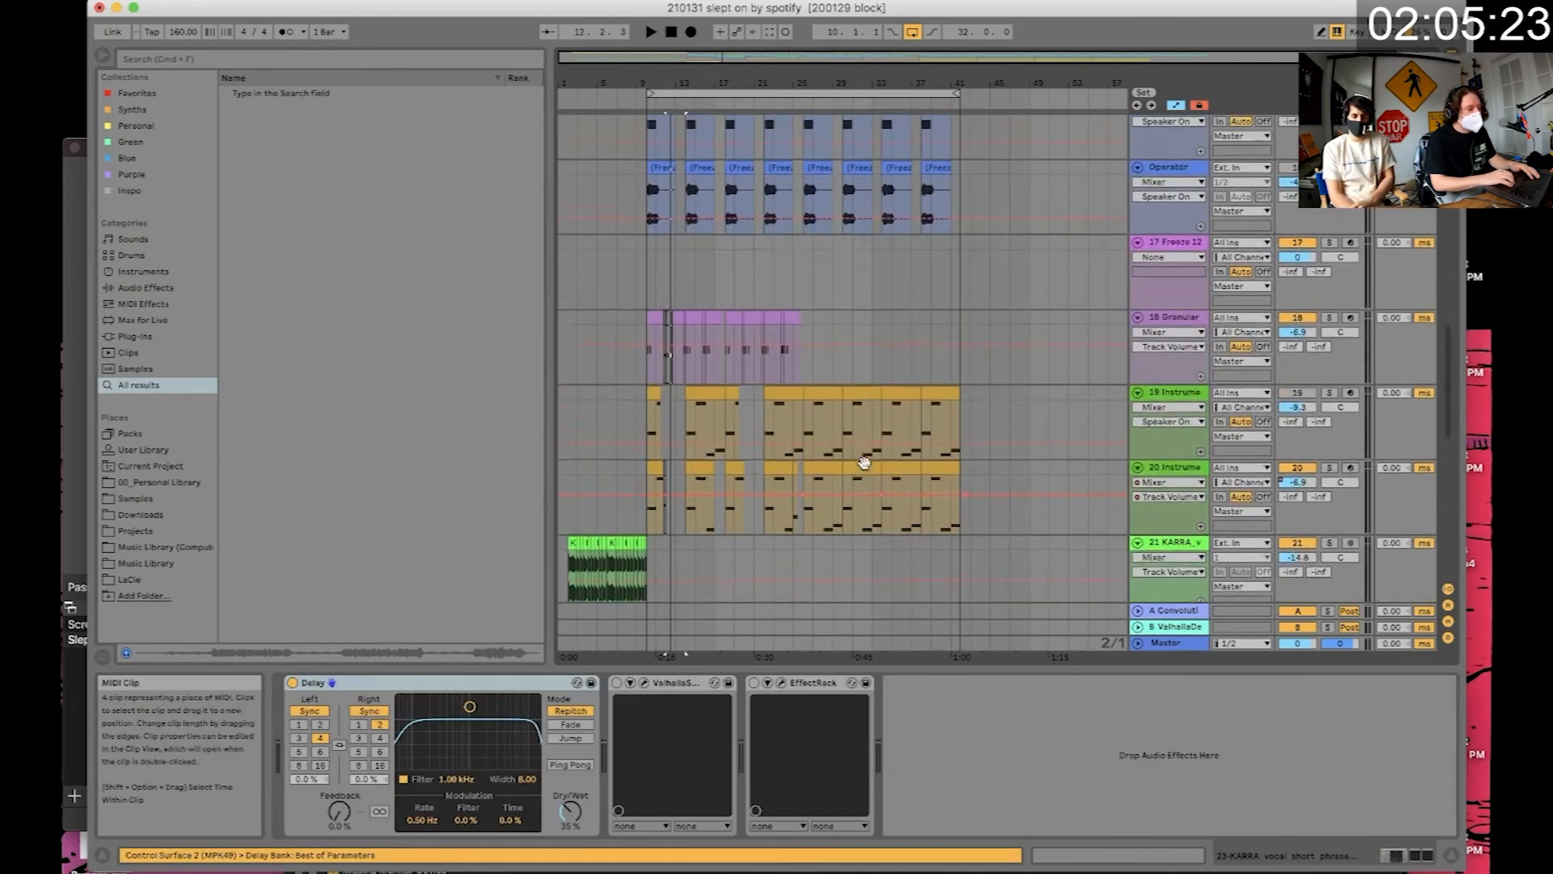
scroll(867, 468, "up", 10)
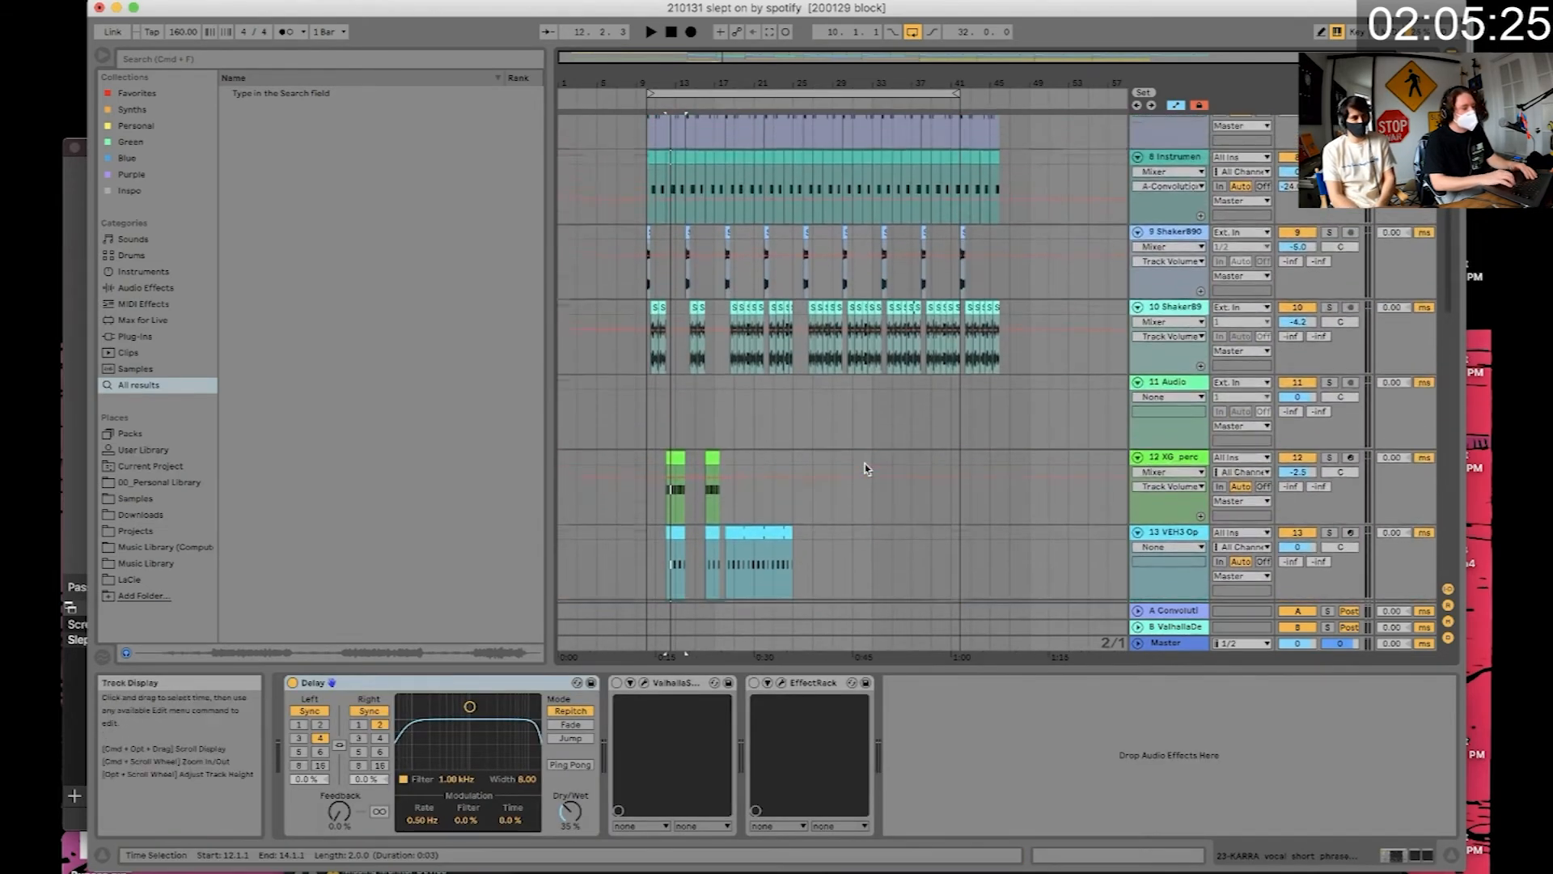
scroll(868, 467, "down", 20)
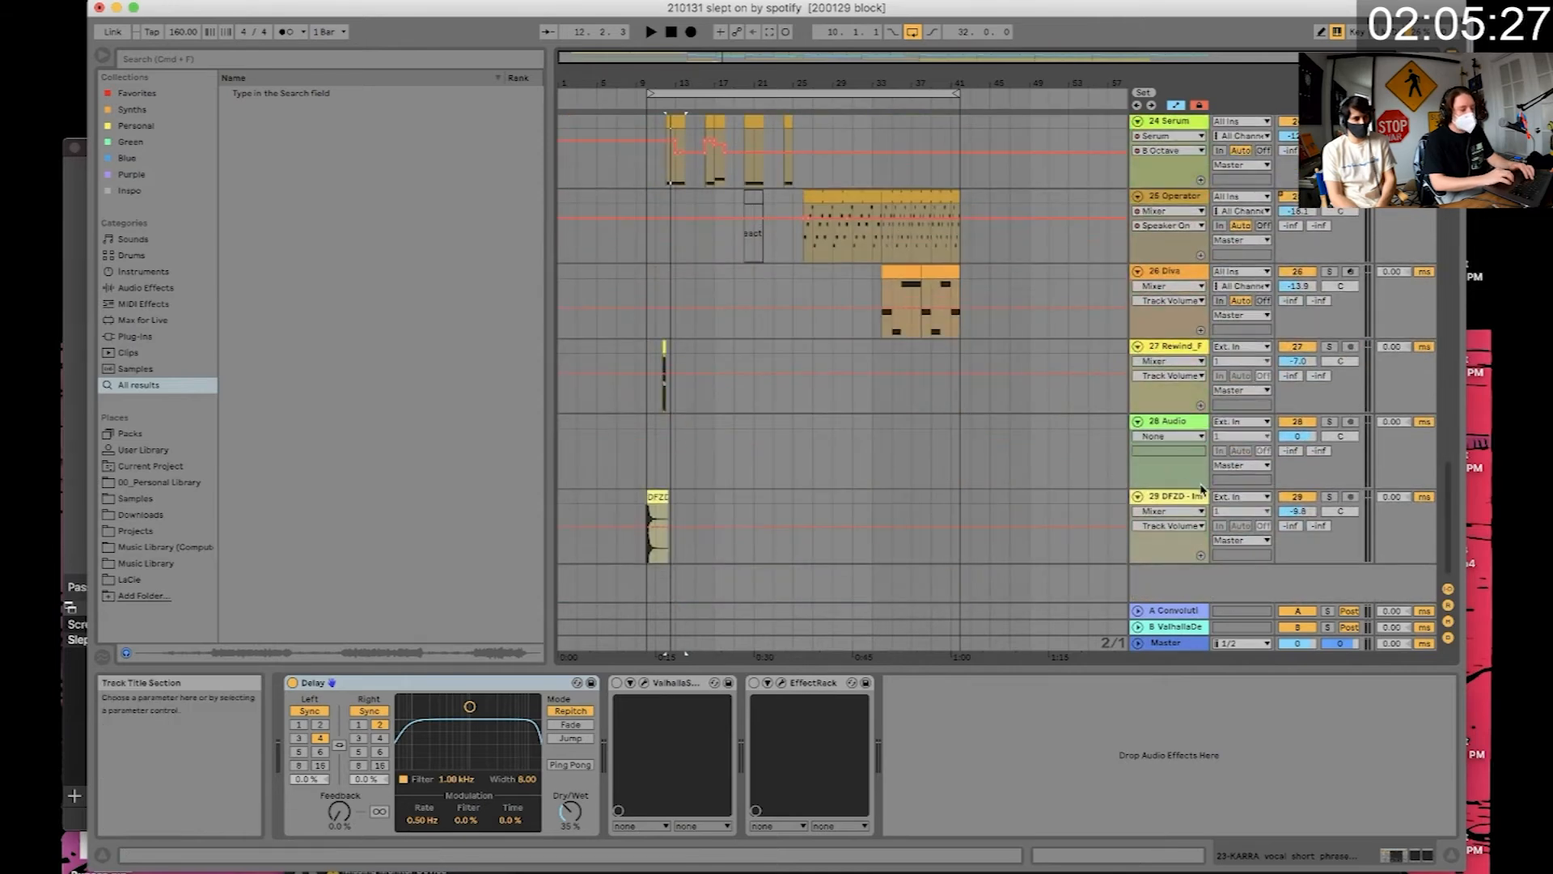
- Insert an audio track below the DFZD Impact track and place popout 1-acapella.wav on it before bar 9
left_click(1195, 500)
key("super+t")
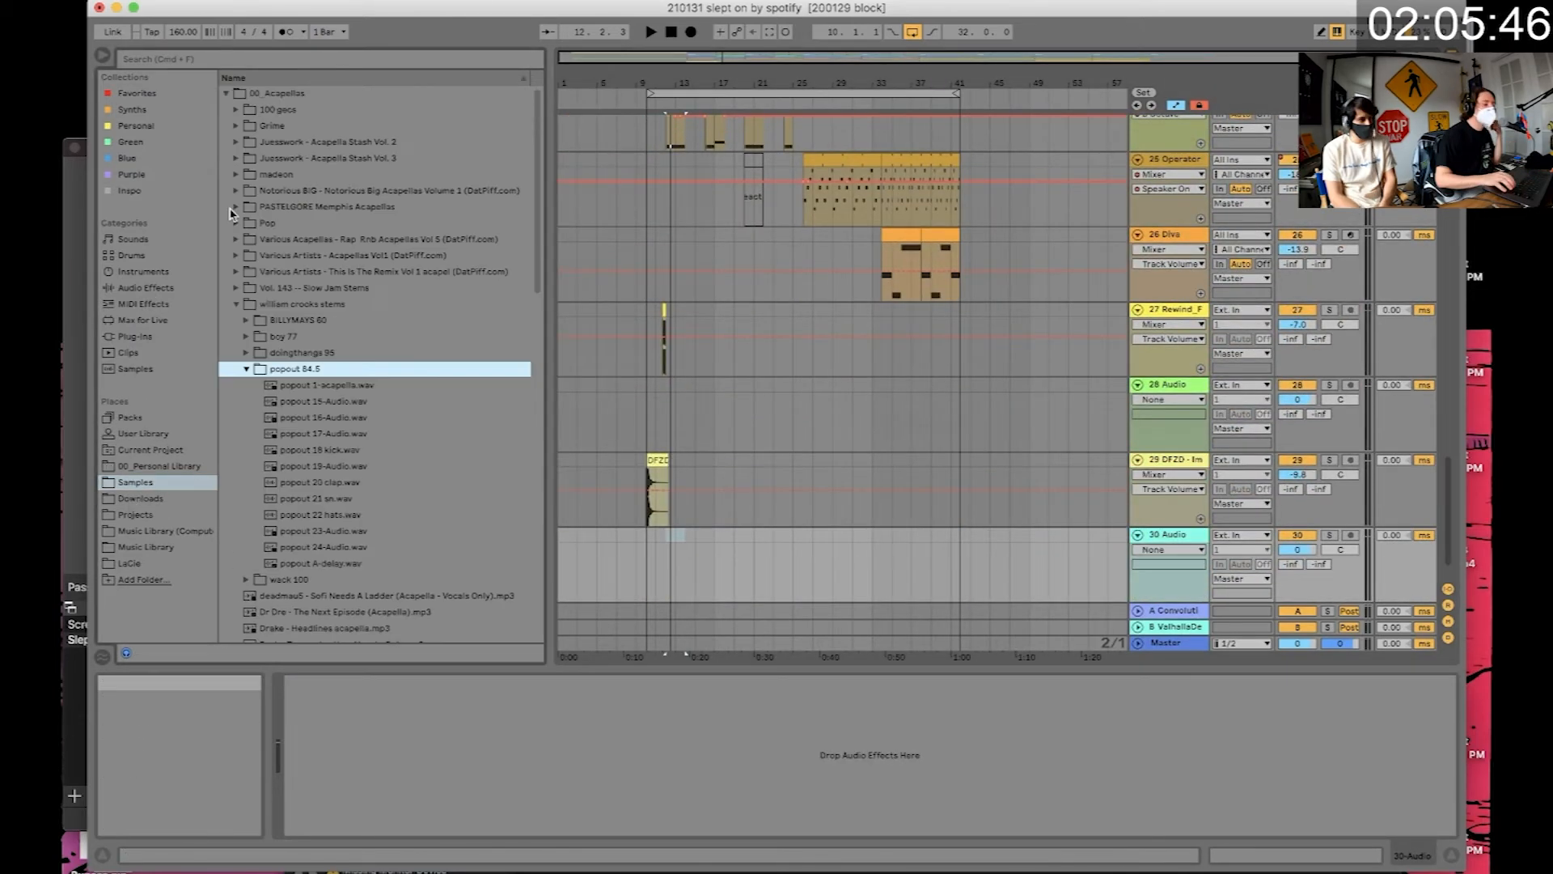
key("Down")
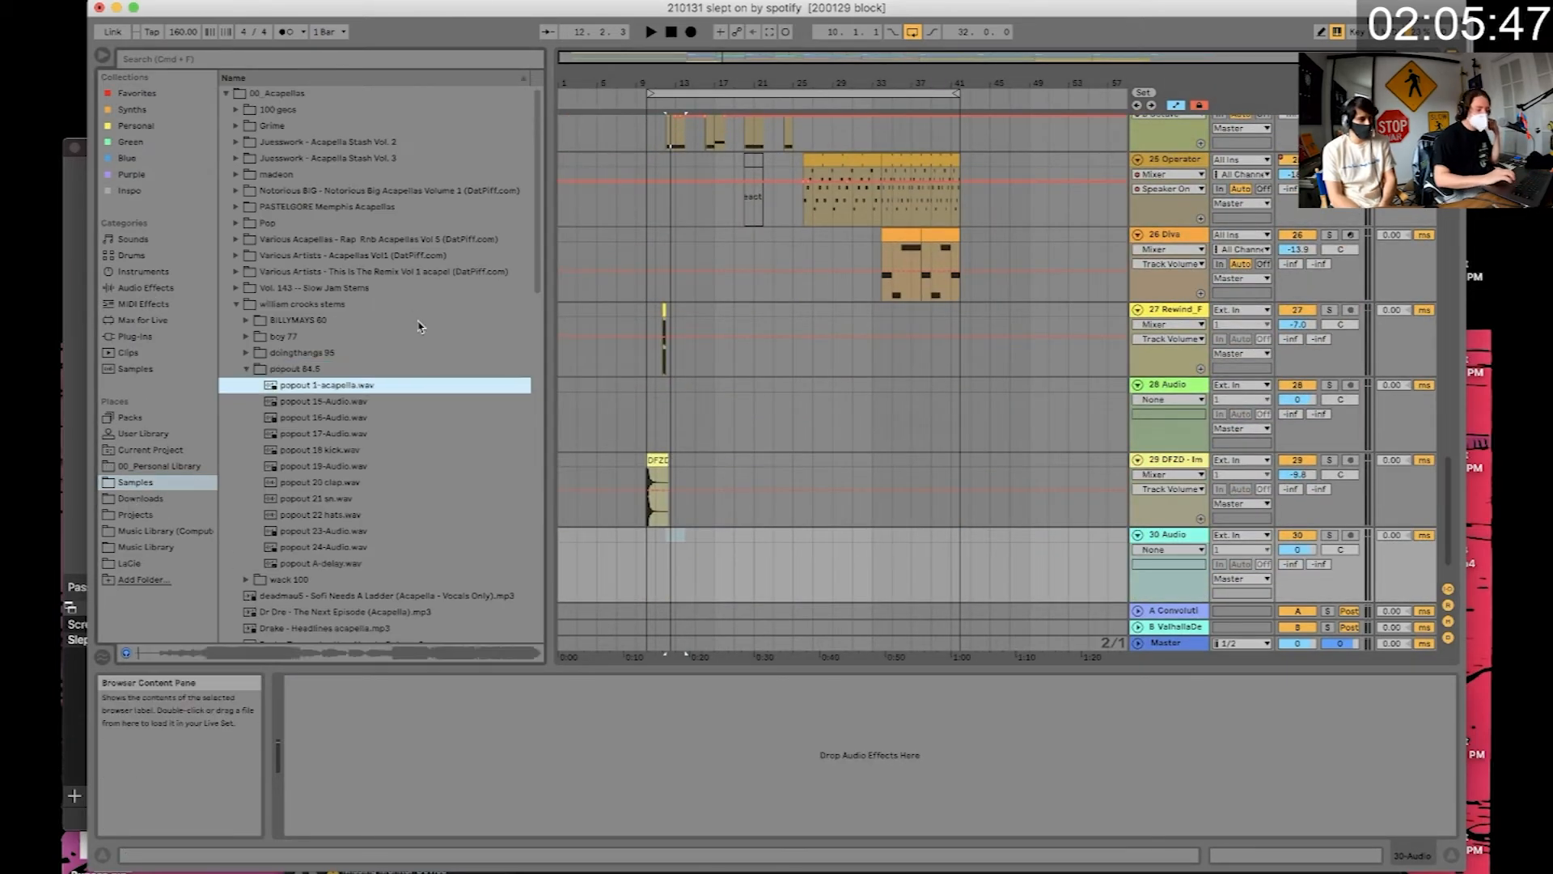
left_click_drag(314, 394, 607, 537)
- Play the popout acapella soloed from bar 9 and lower its track volume to -15.7 dB
left_click(637, 576)
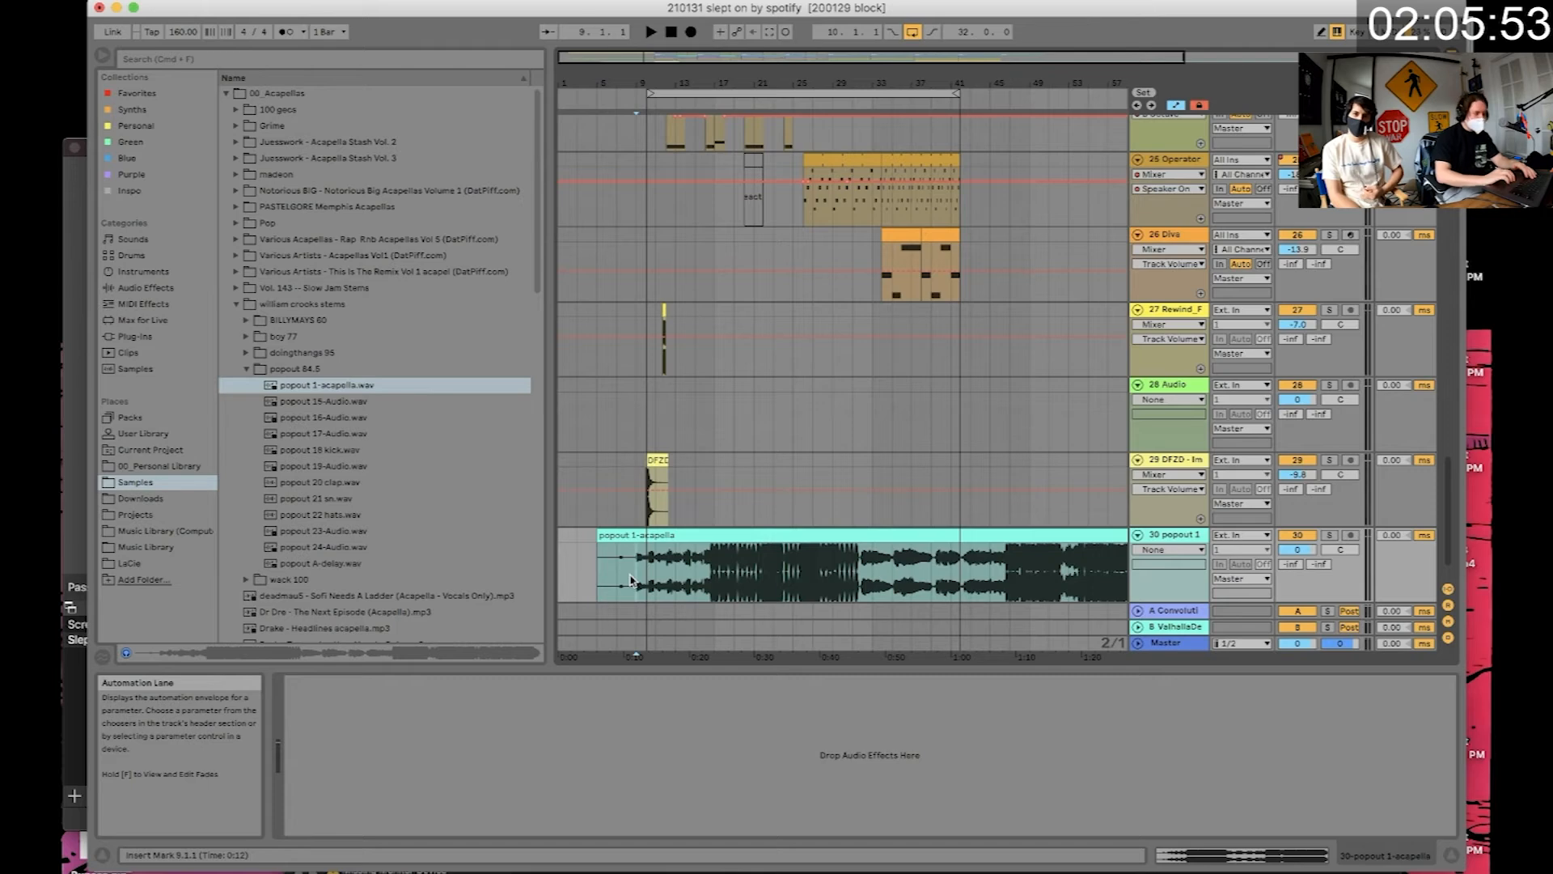
key("space")
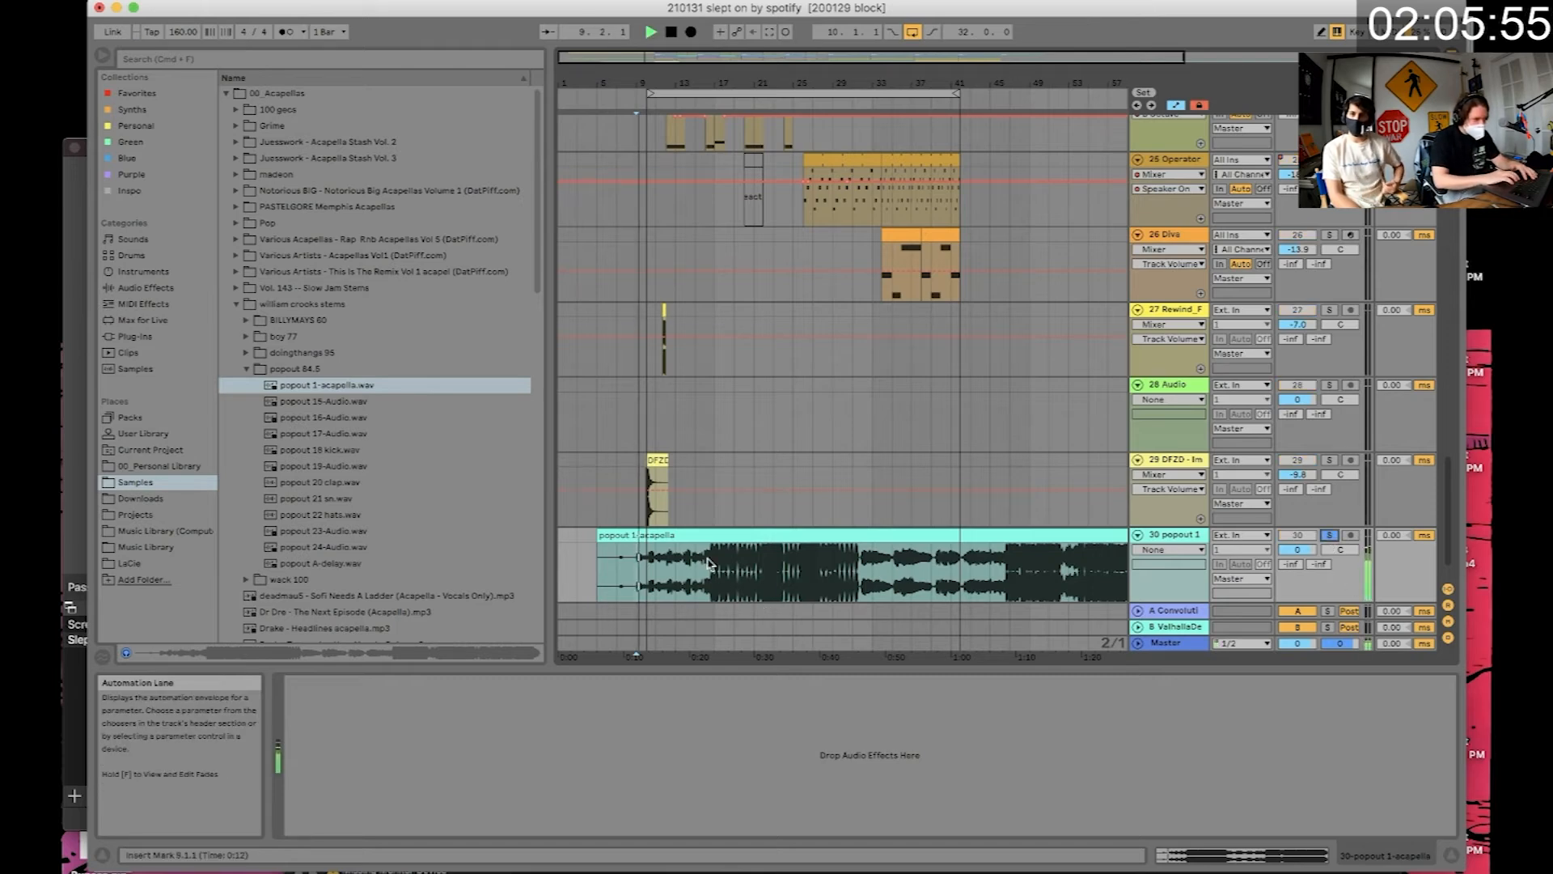
left_click_drag(1298, 549, 1297, 562)
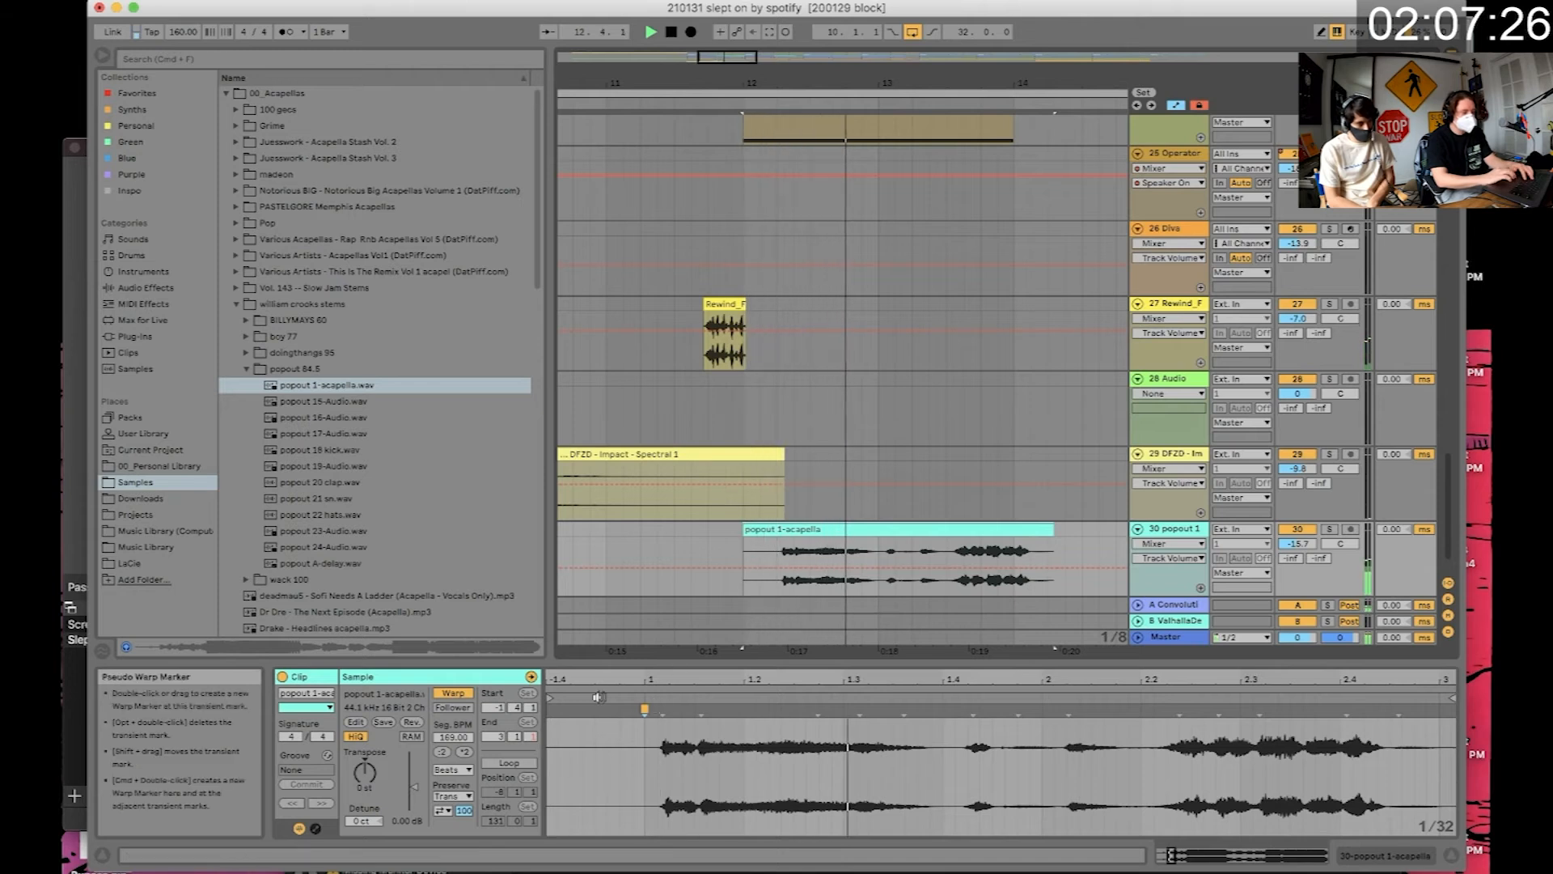
- Shift the popout acapella clip's start slightly, raise its track volume to -13.9 dB and replay it
left_click(551, 699)
key("space")
key("space")
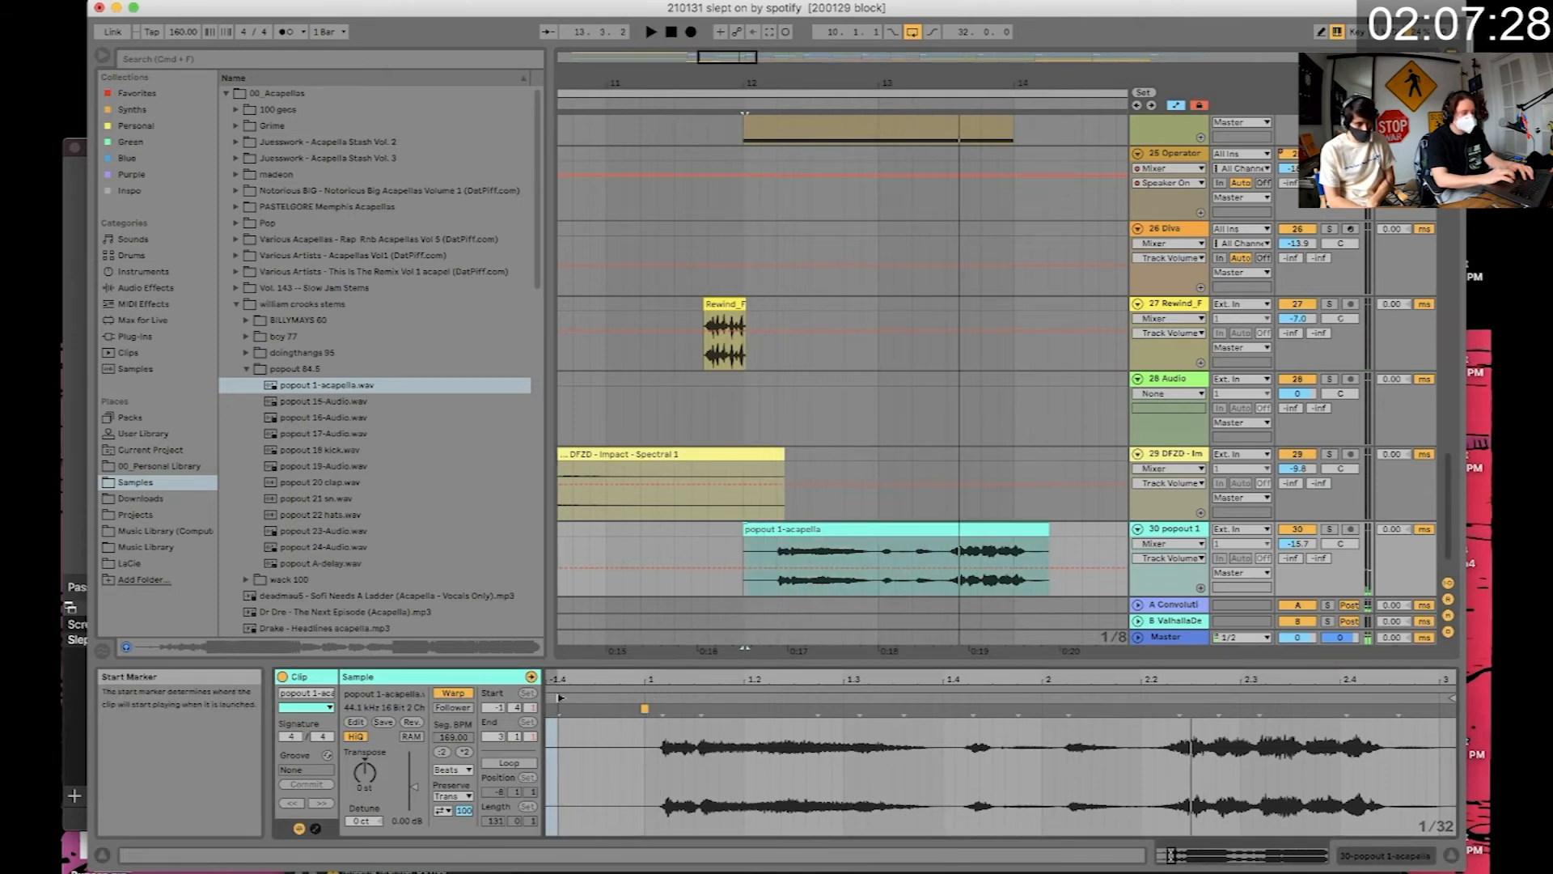
left_click_drag(1296, 546, 1296, 540)
key("space")
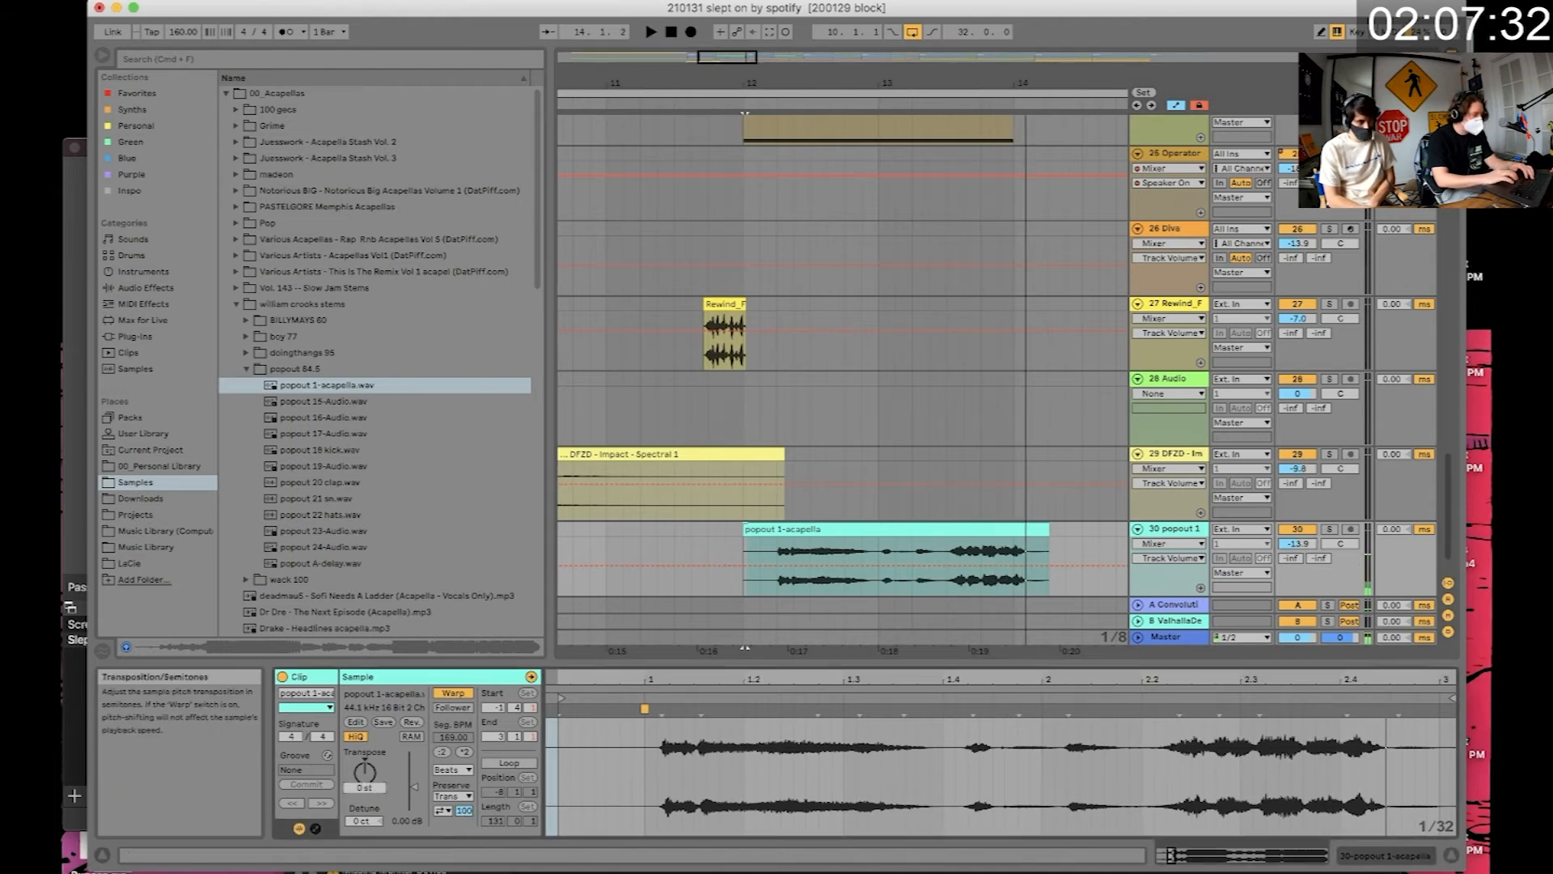
key("space")
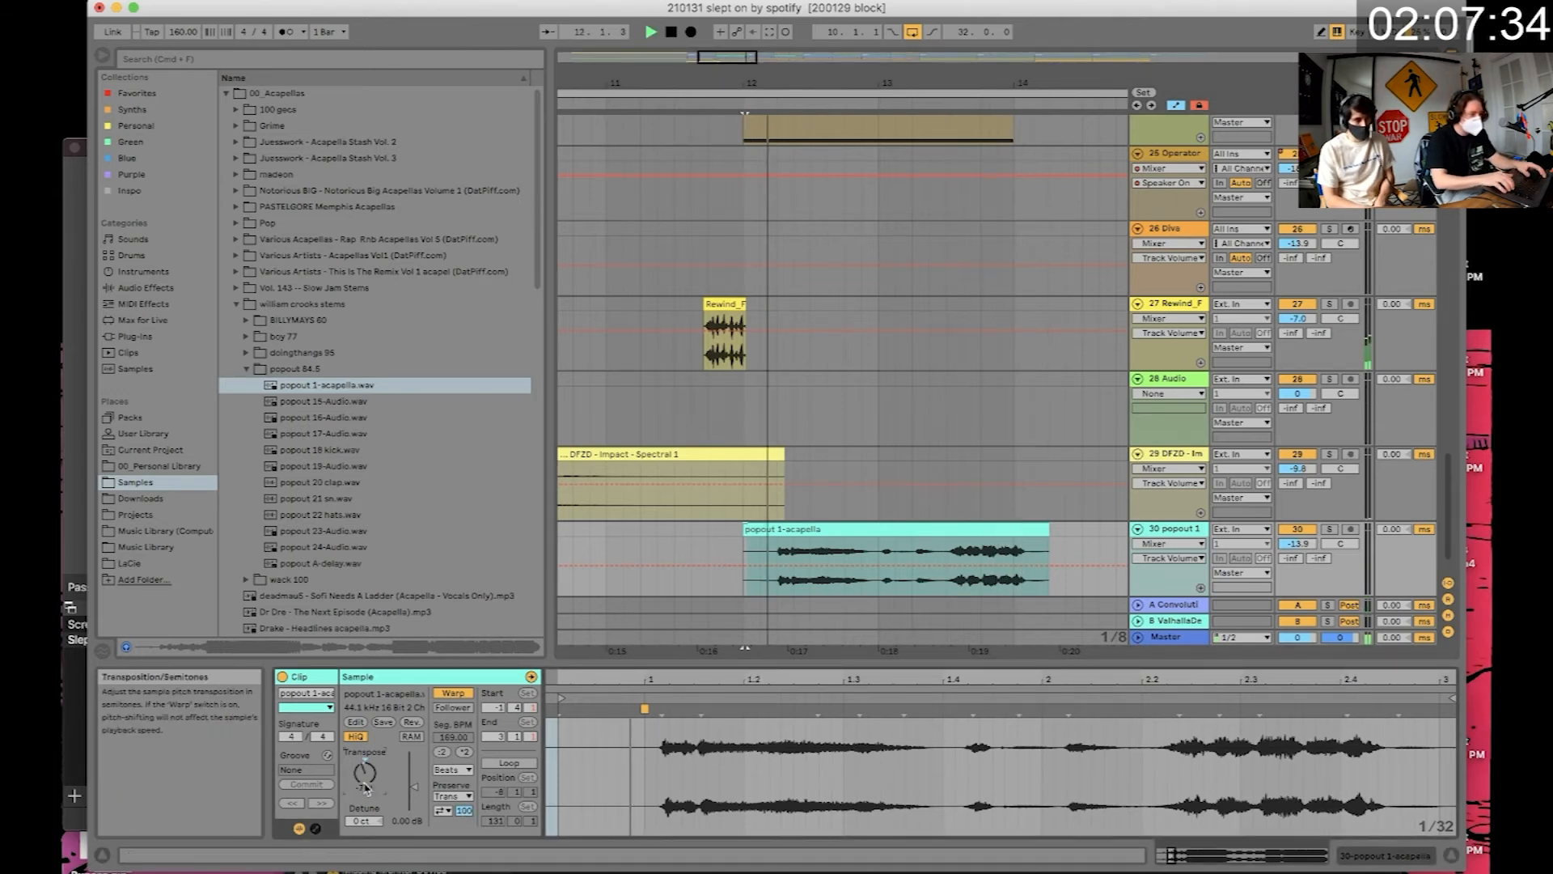
- Solo the popout acapella and play it while transposing the clip to -6 st in Texture warp mode
left_click(1329, 528)
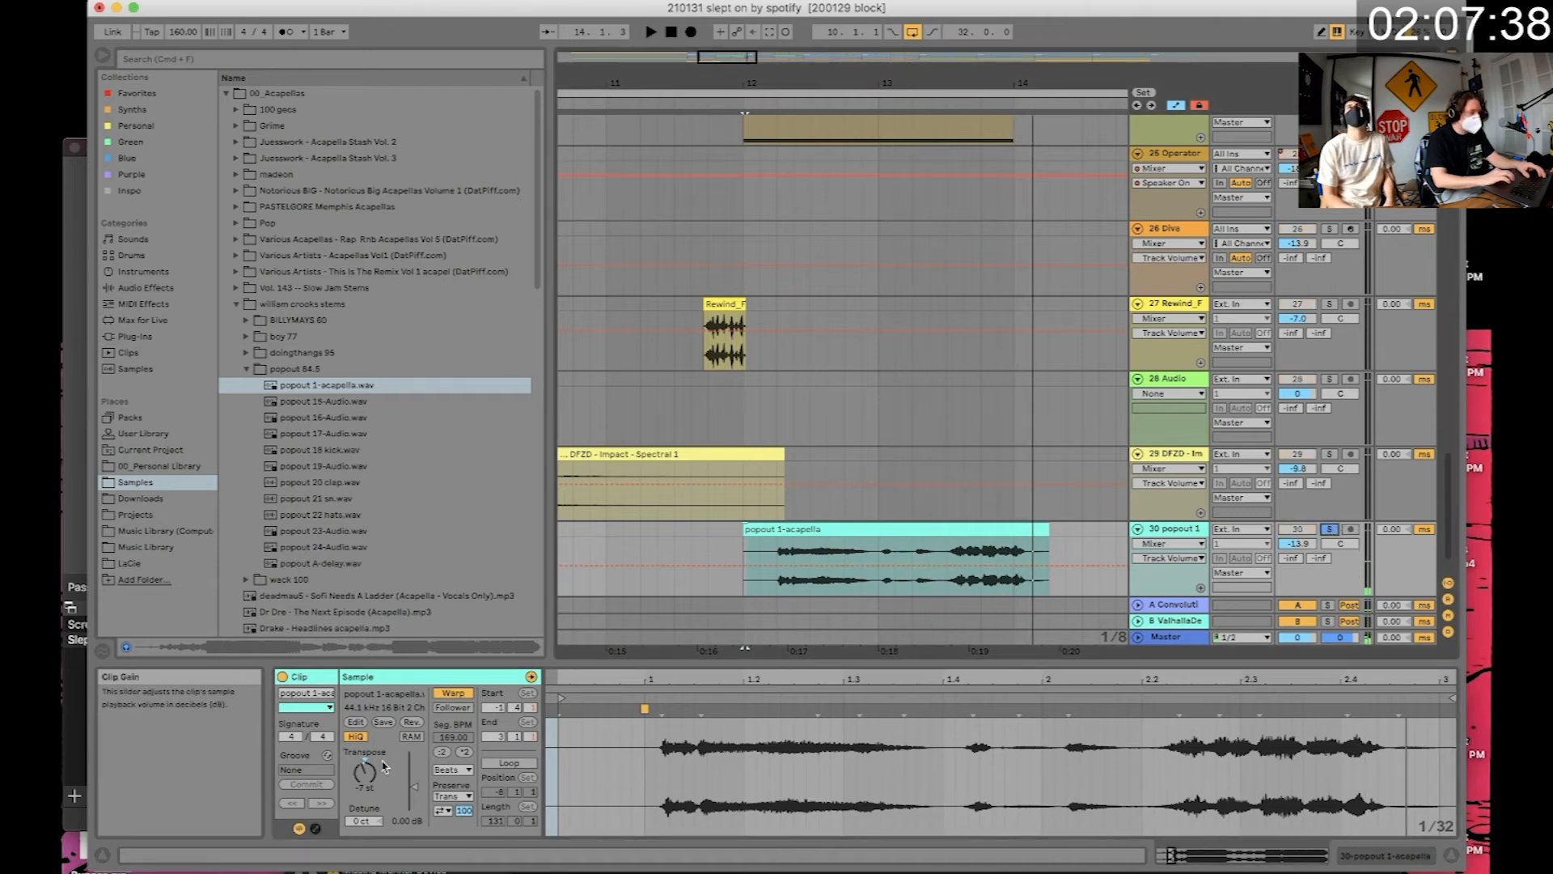
key("space")
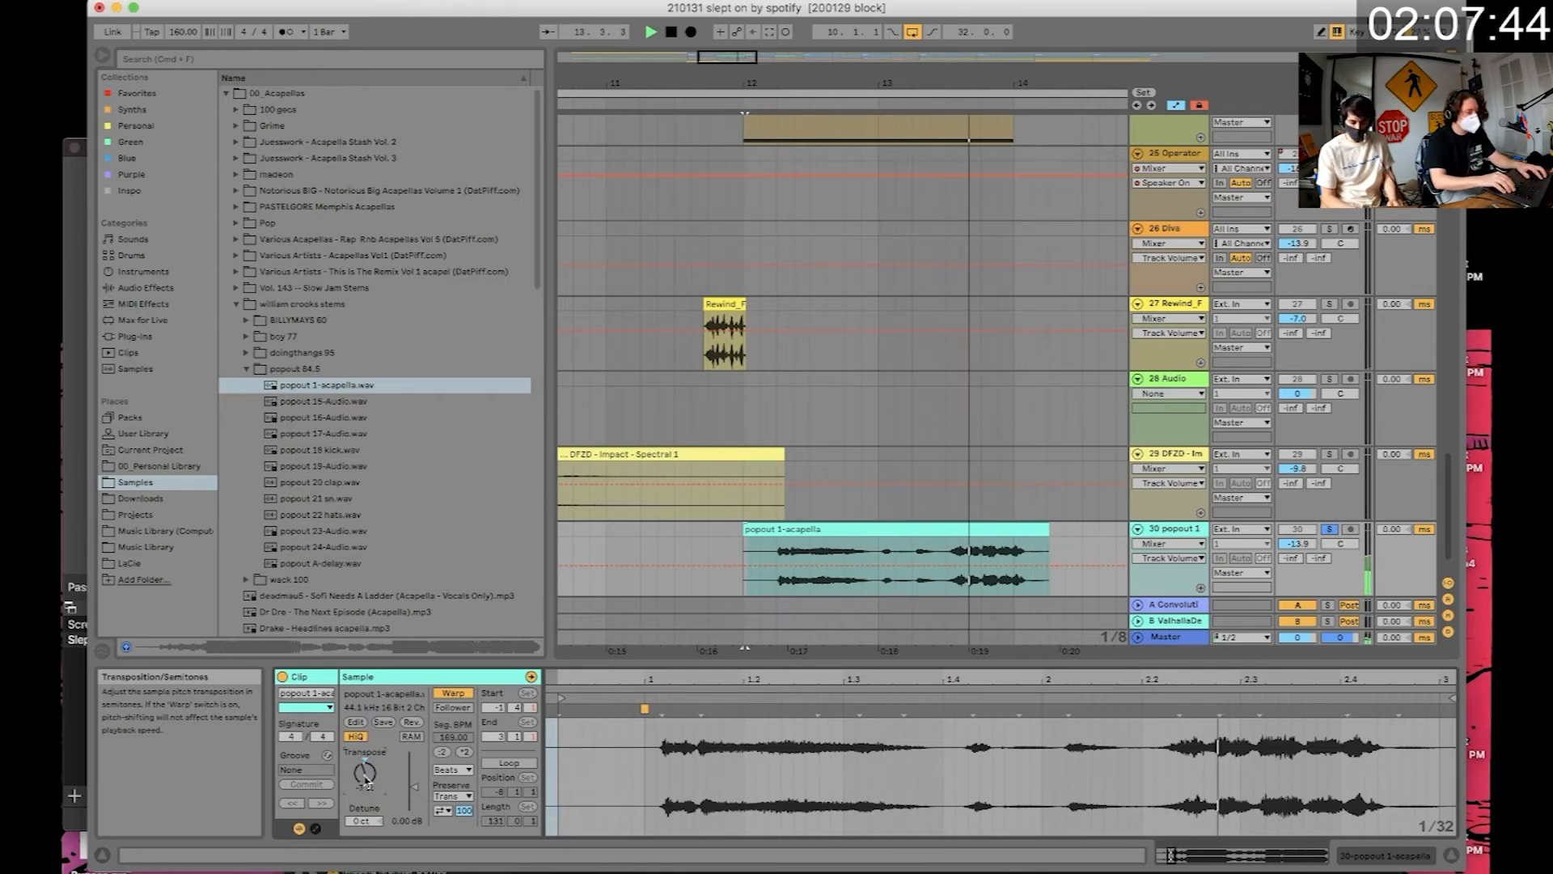
left_click(454, 774)
left_click(455, 796)
key("space")
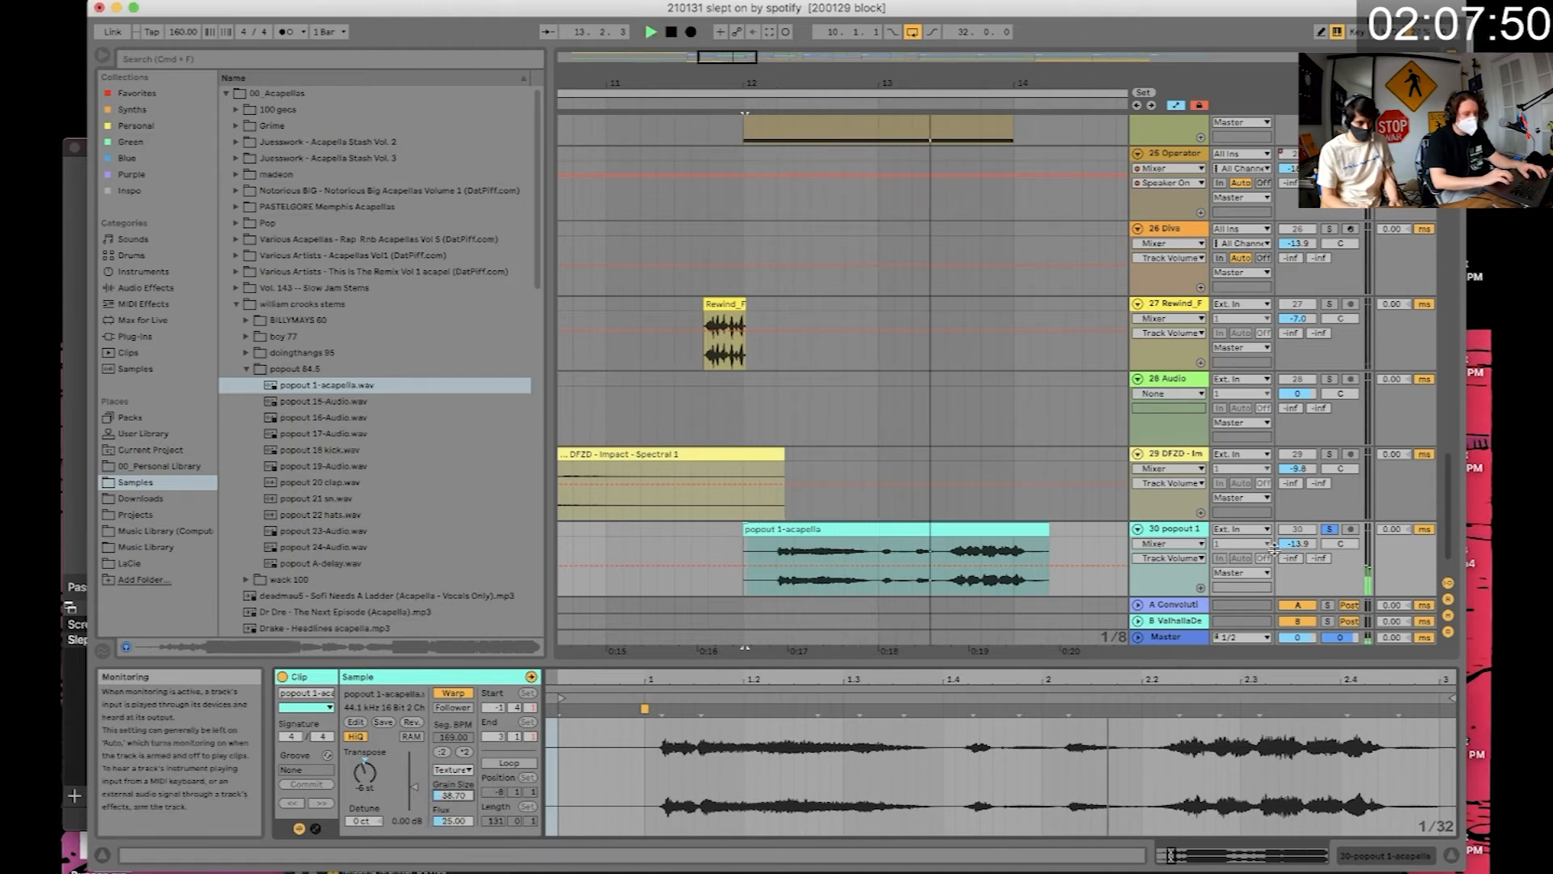
key("space")
- Add RC-20 Retro Color to the popout acapella track and audition the vocal through it
scroll(927, 518, "down", 6)
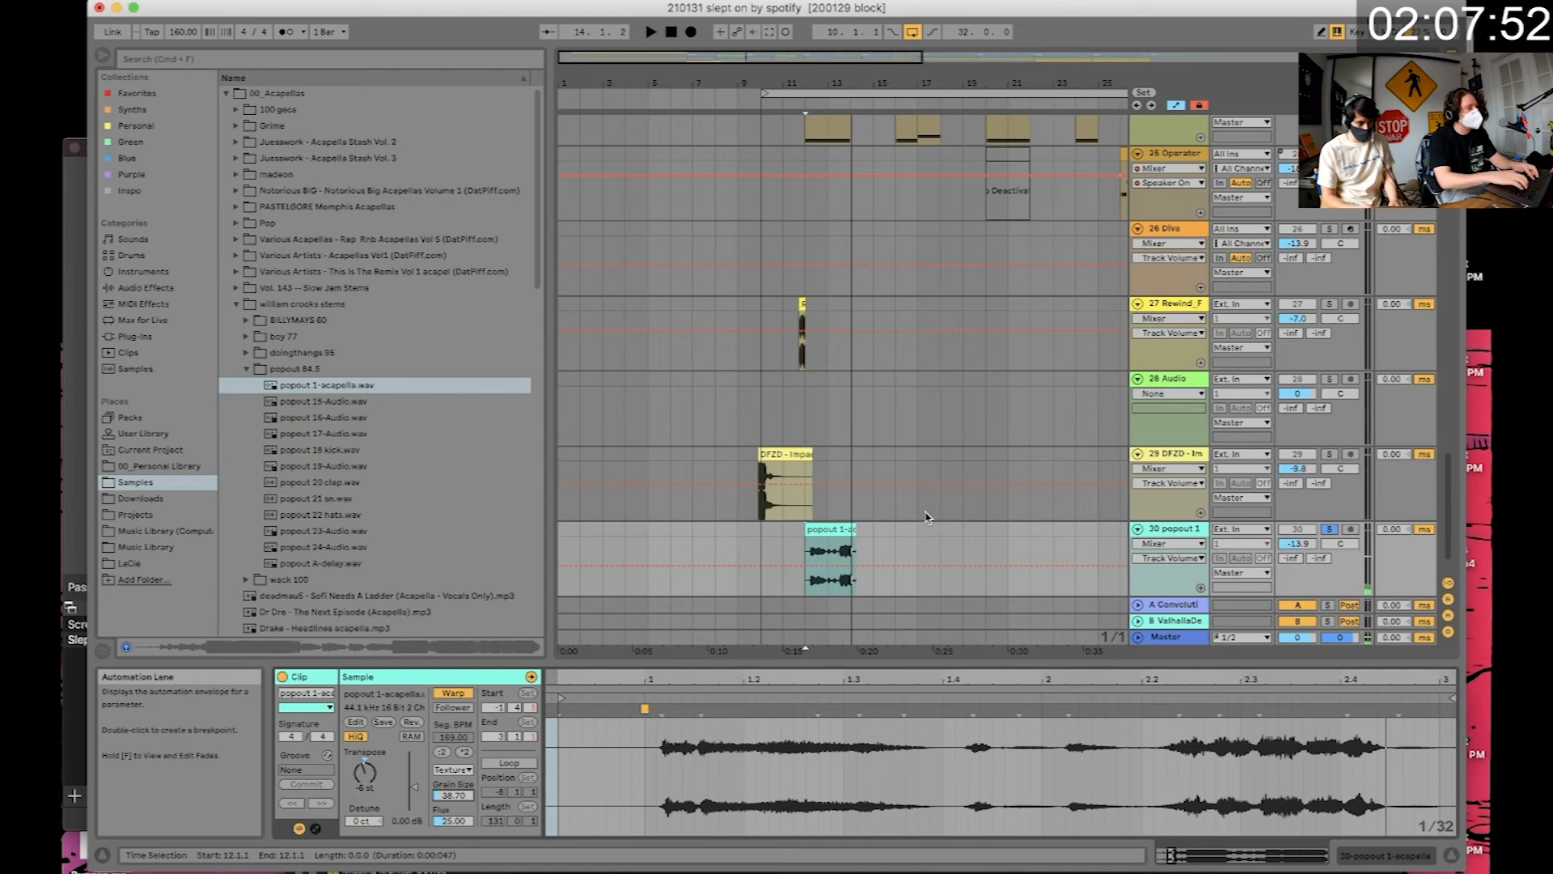
key("super+f")
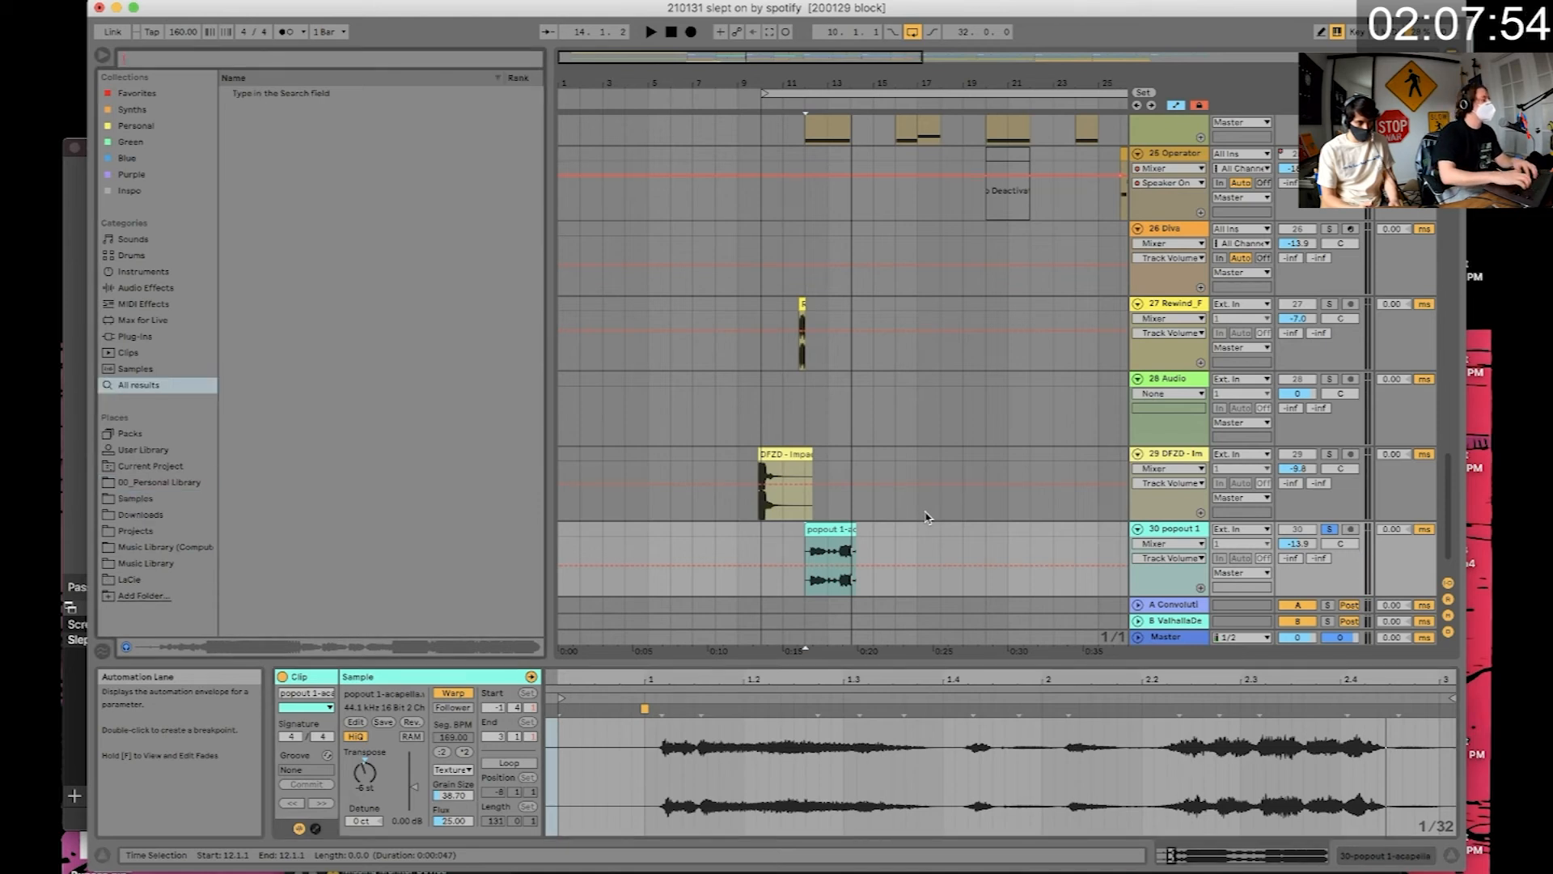
type("rc-20")
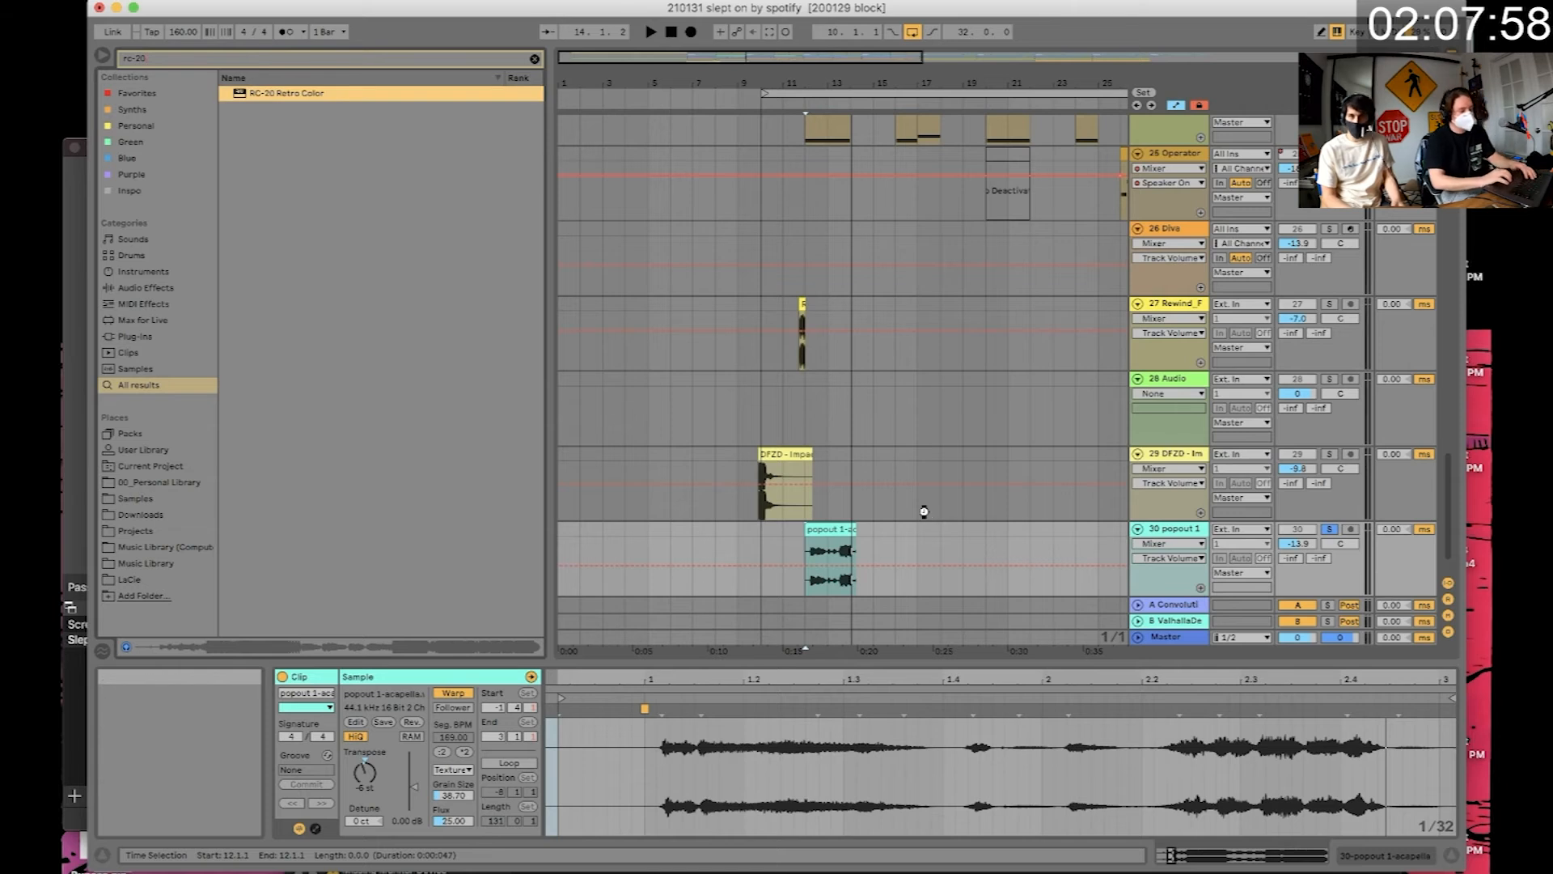
key("Return")
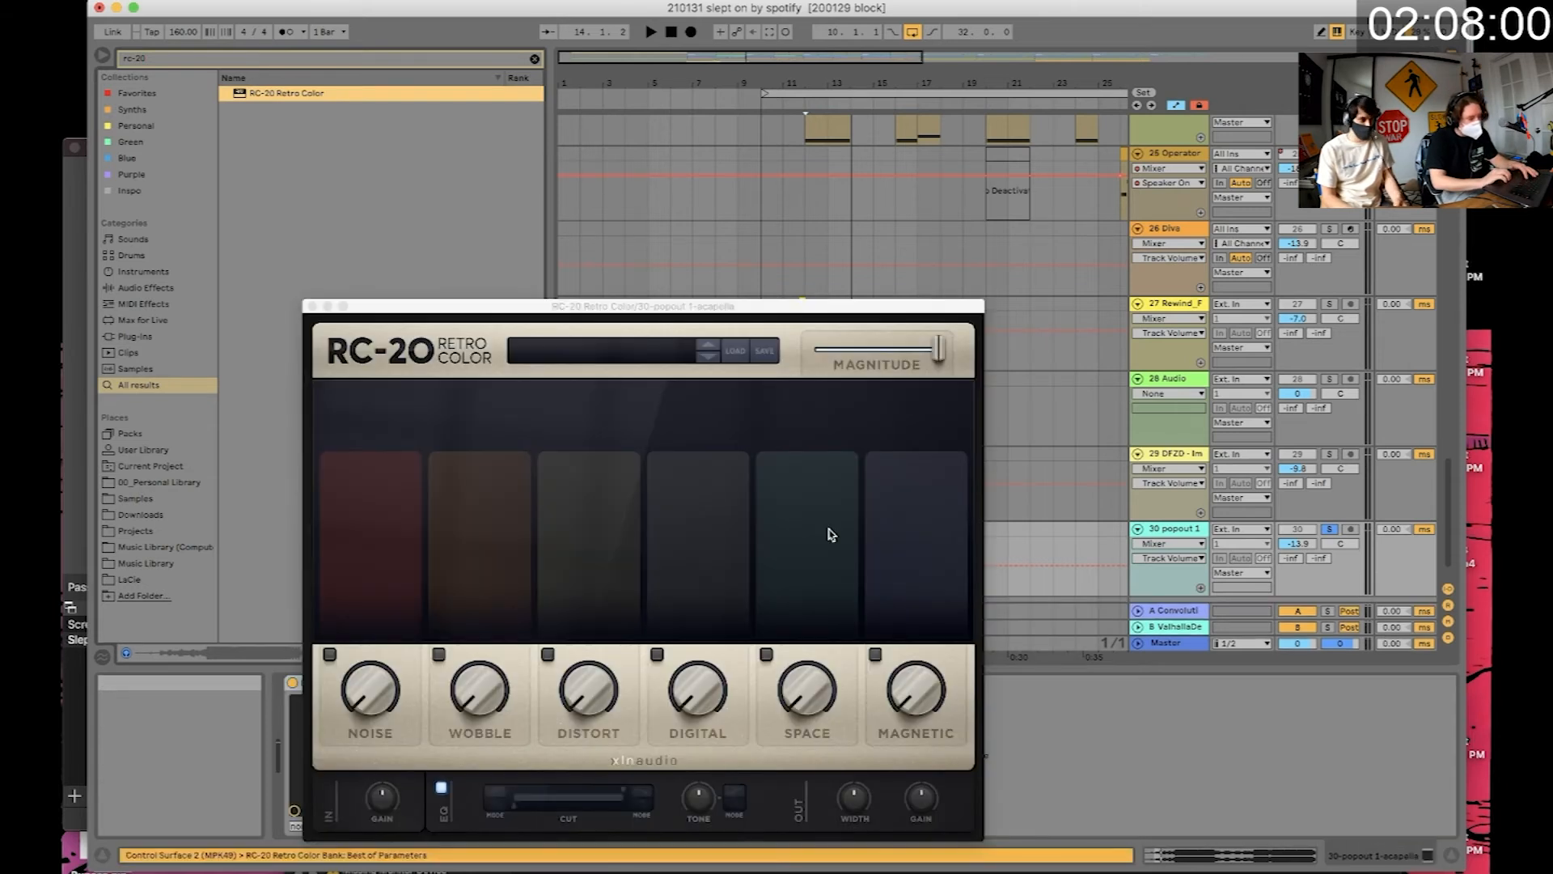
key("space")
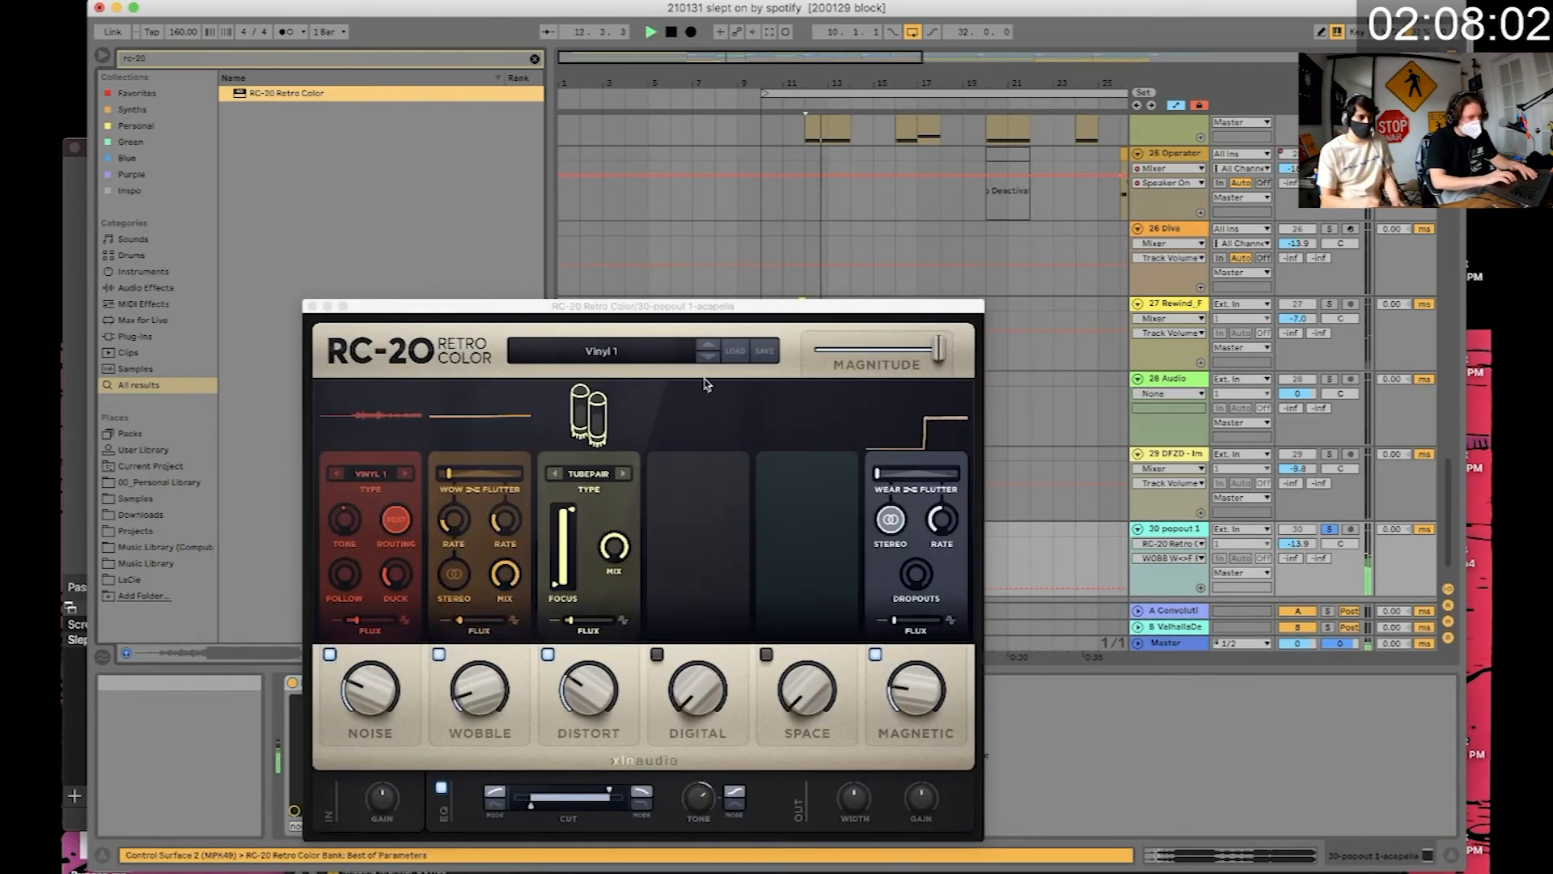
left_click_drag(609, 307, 534, 285)
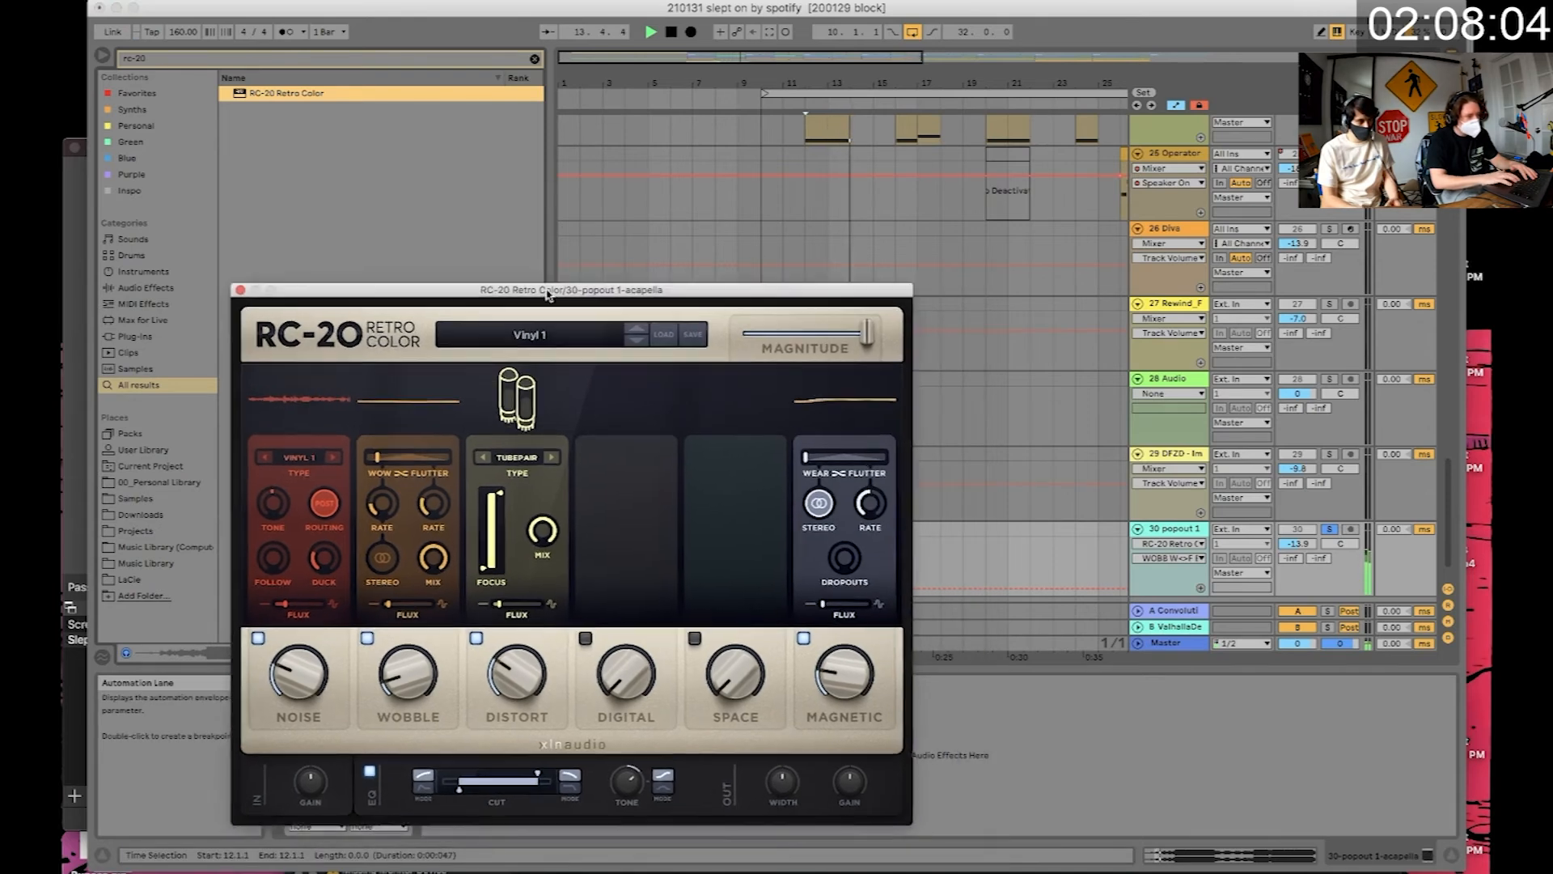
left_click(236, 285)
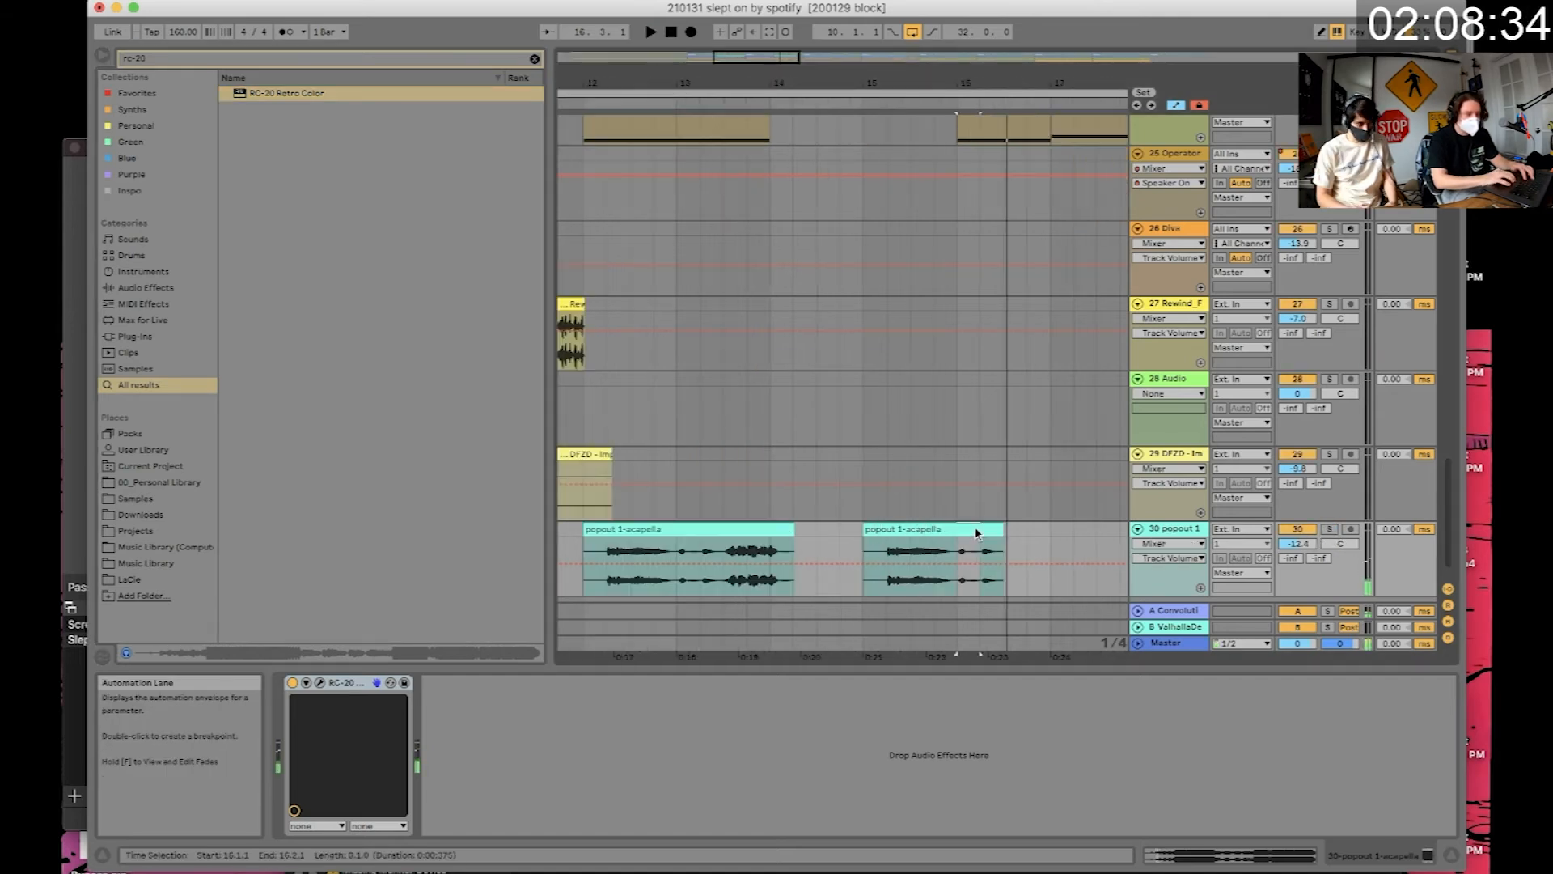
- Duplicate the one-beat acapella slice at bar 16 repeatedly to make a vocal stutter up to bar 18
key("super+d")
key("super+d")
key("super+d")
key("super+d")
key("super+d")
key("super+d")
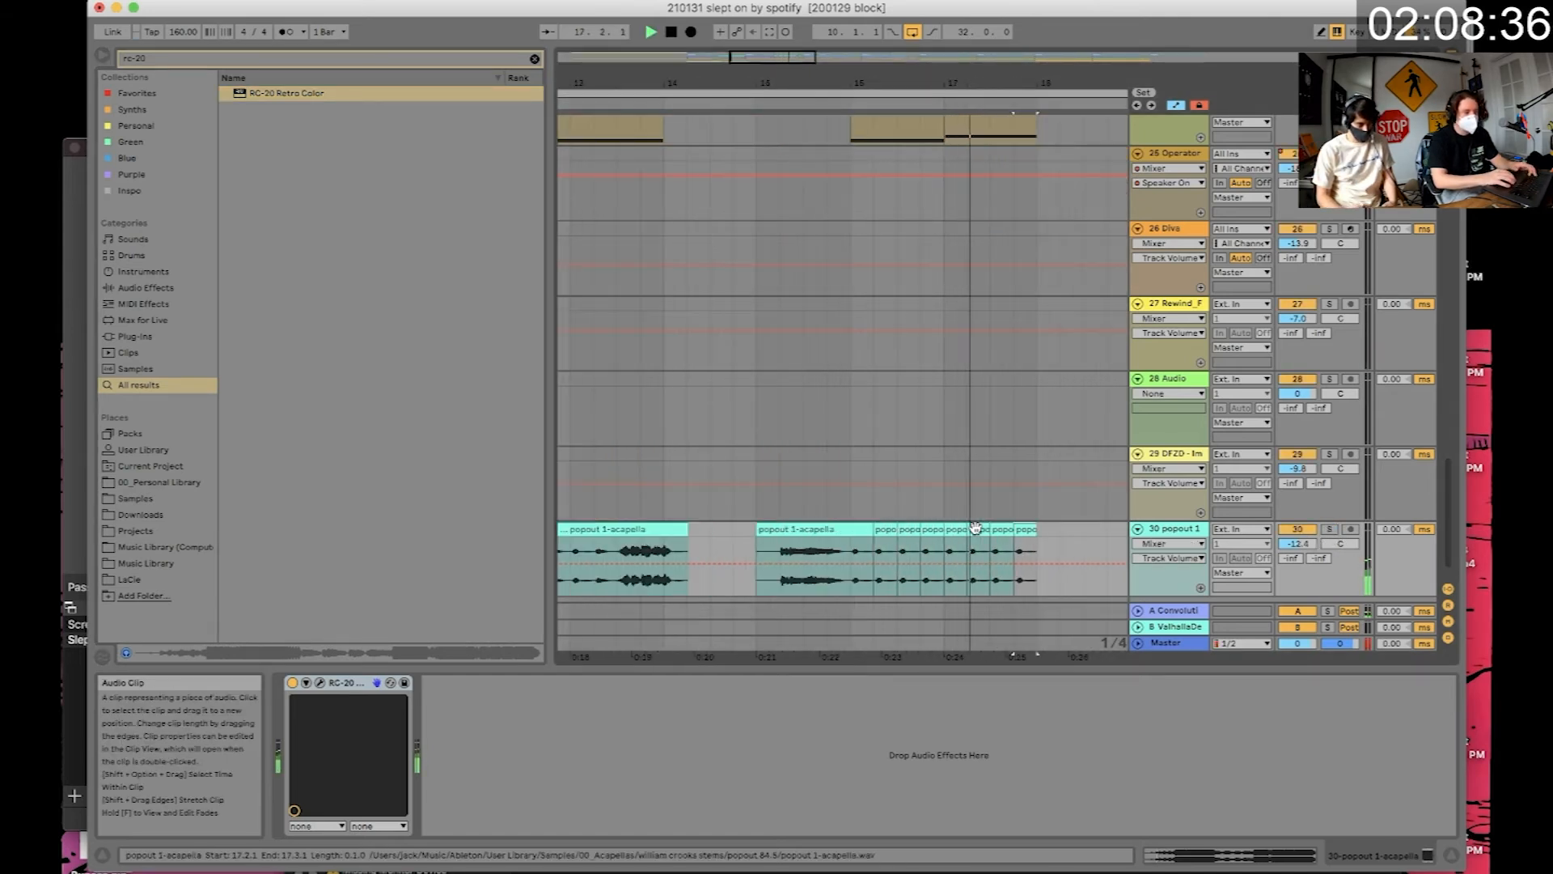
scroll(975, 527, "down", 3)
scroll(975, 527, "down", 3)
key("super+d")
key("super+d")
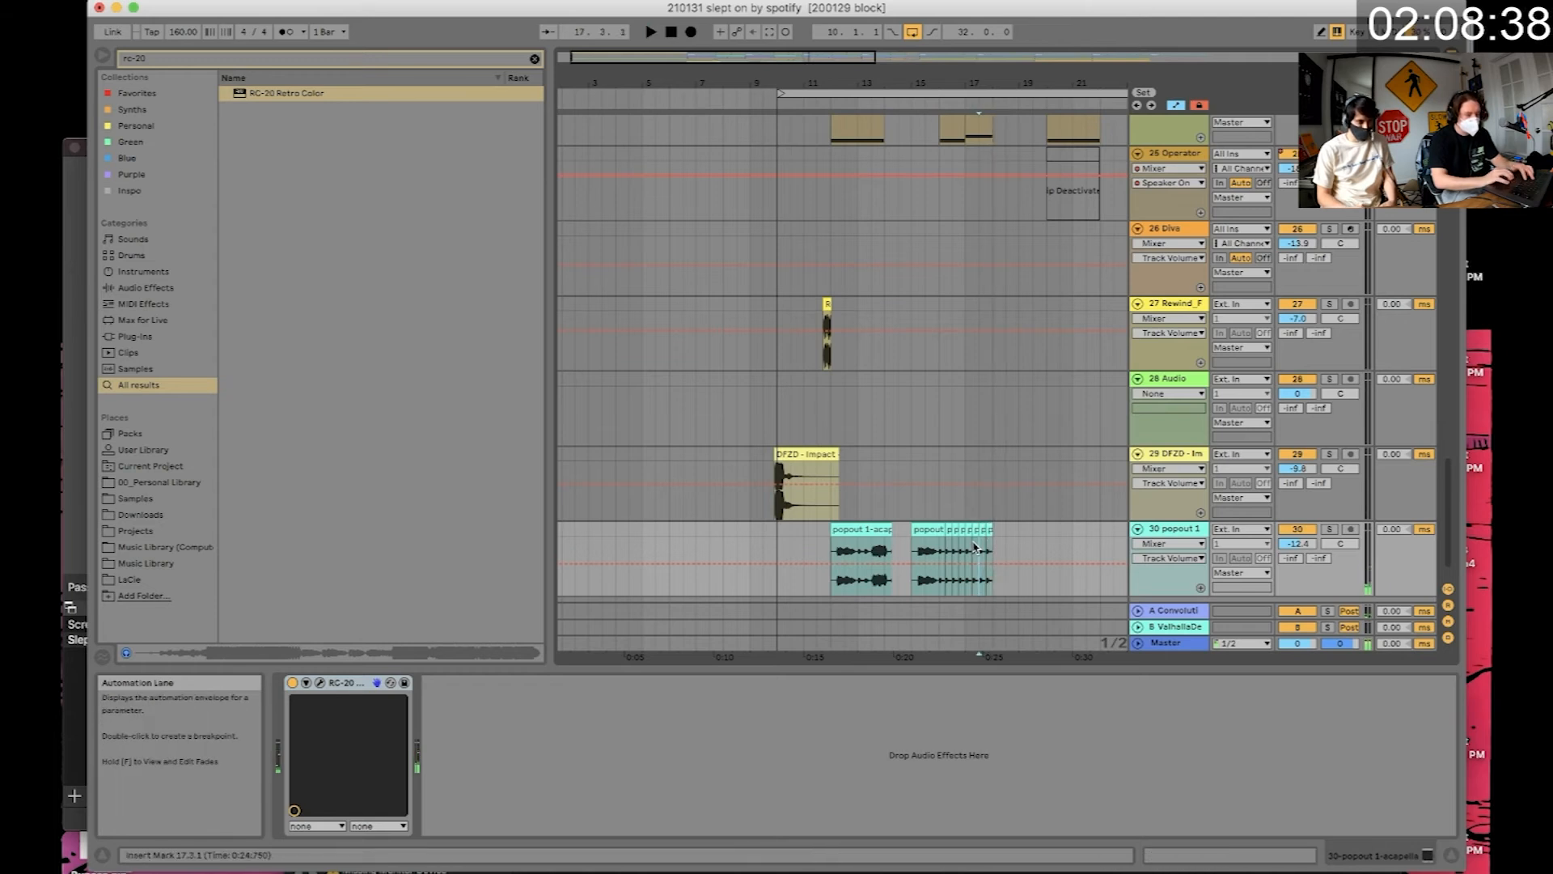
- Clear the browser search and select bars 10 to 18 on the popout acapella track
left_click_drag(992, 536, 781, 539)
key("space")
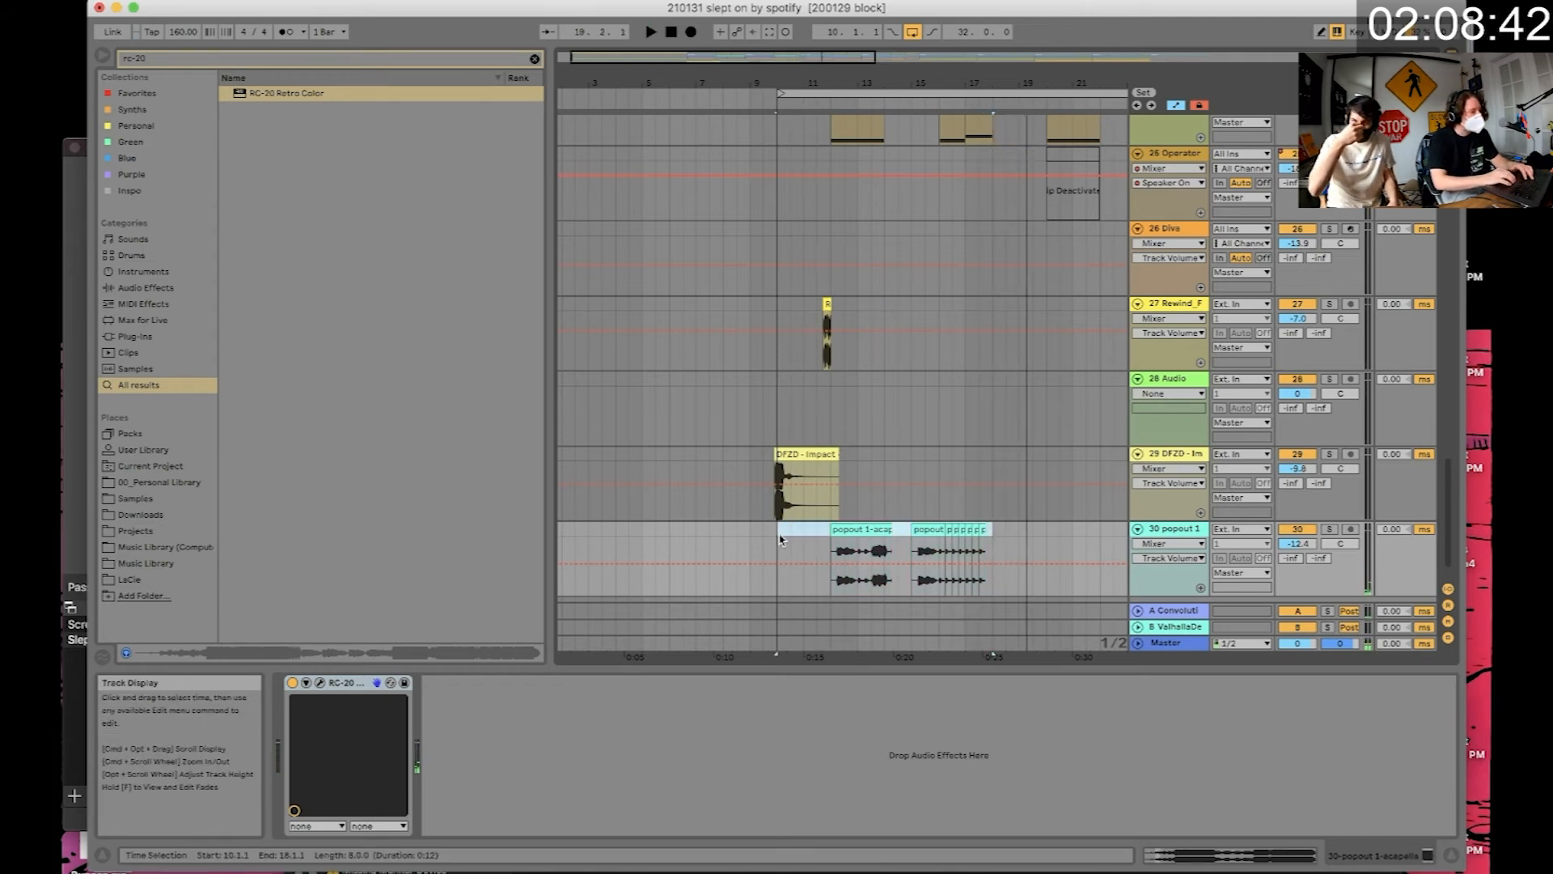
left_click(534, 59)
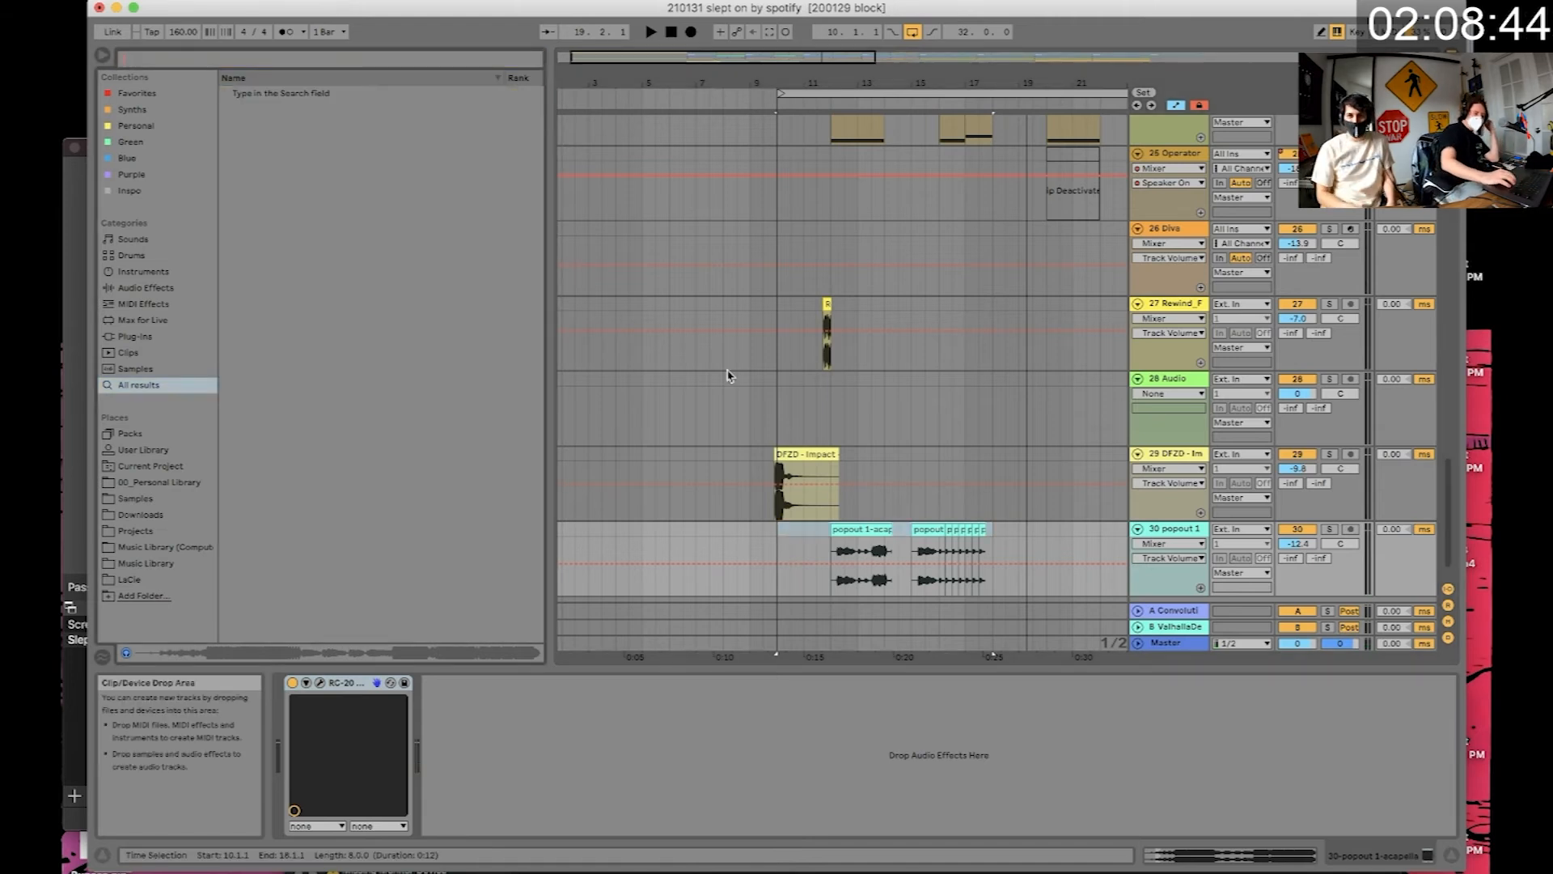
double_click(868, 529)
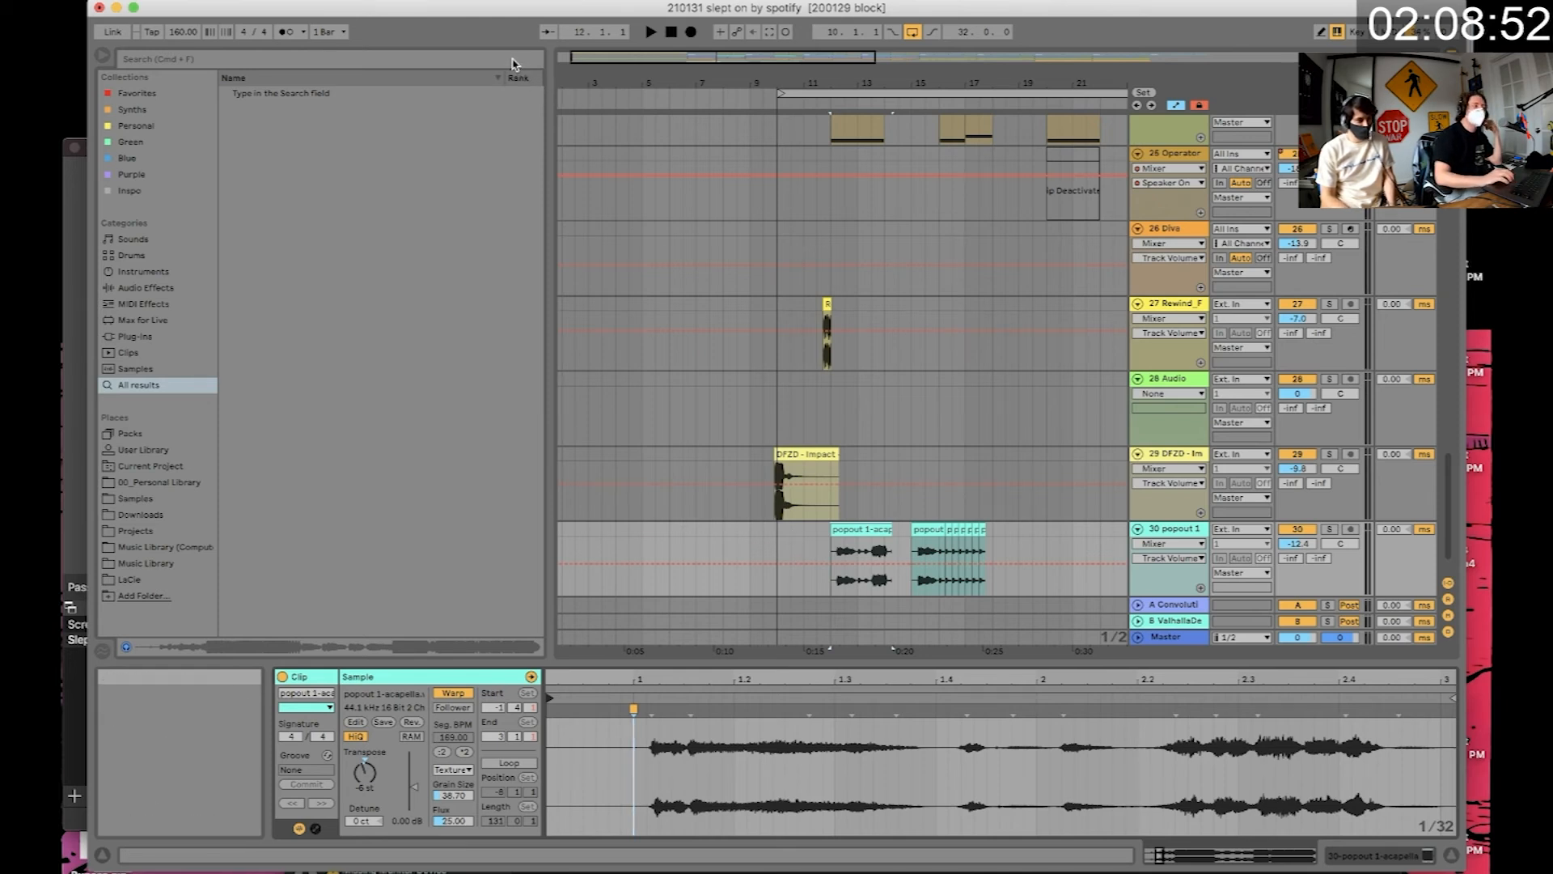
left_click_drag(777, 538, 992, 539)
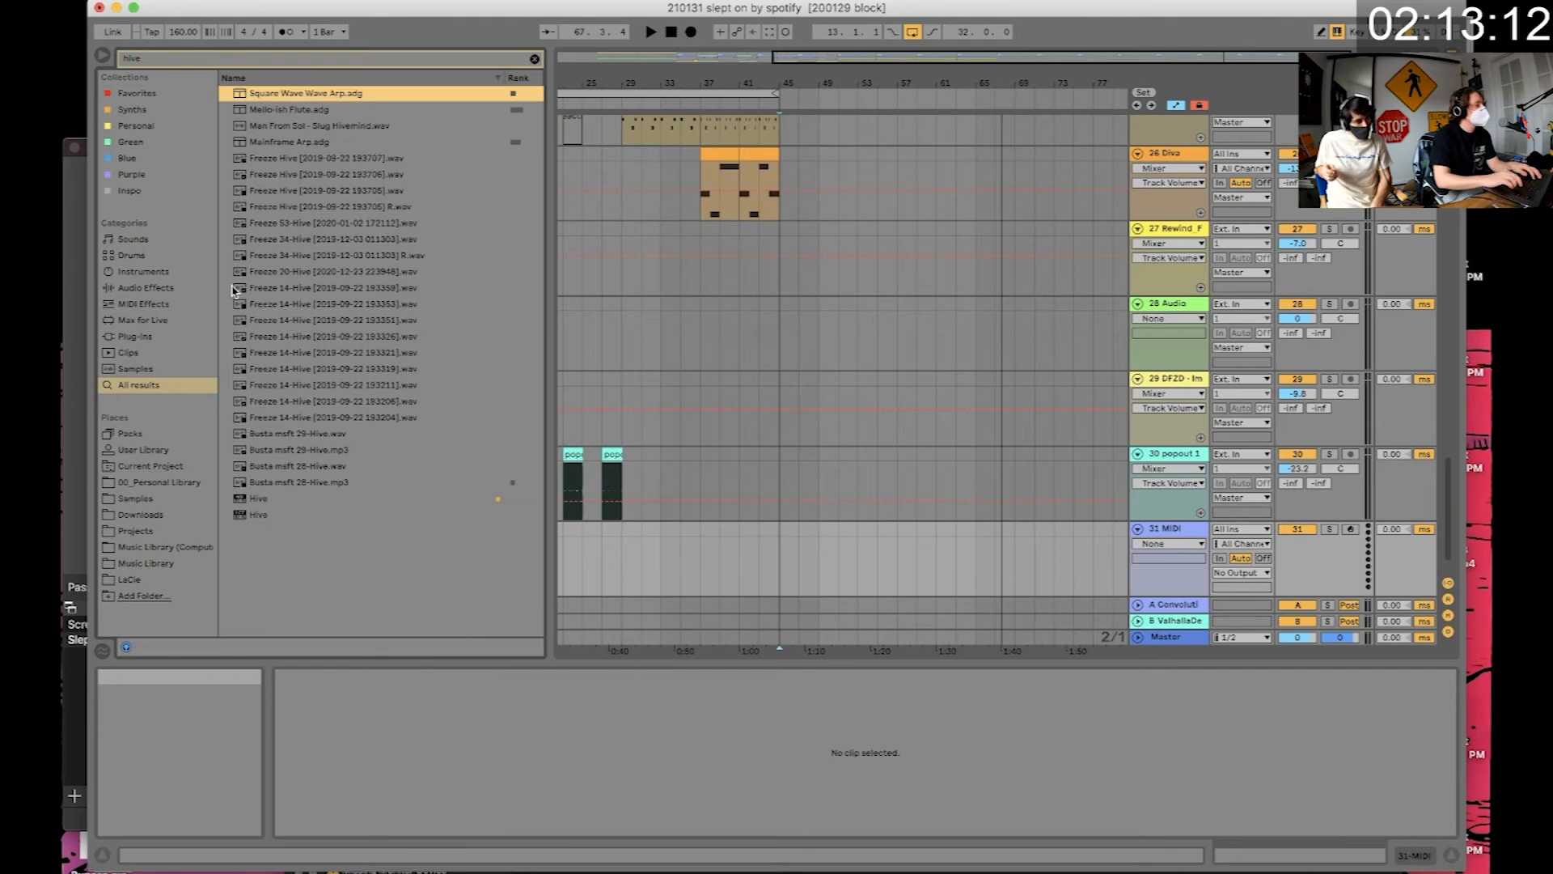
- Load the Hive synth onto the new MIDI track below the popout acapella and open its preset browser
key("Down")
key("Down")
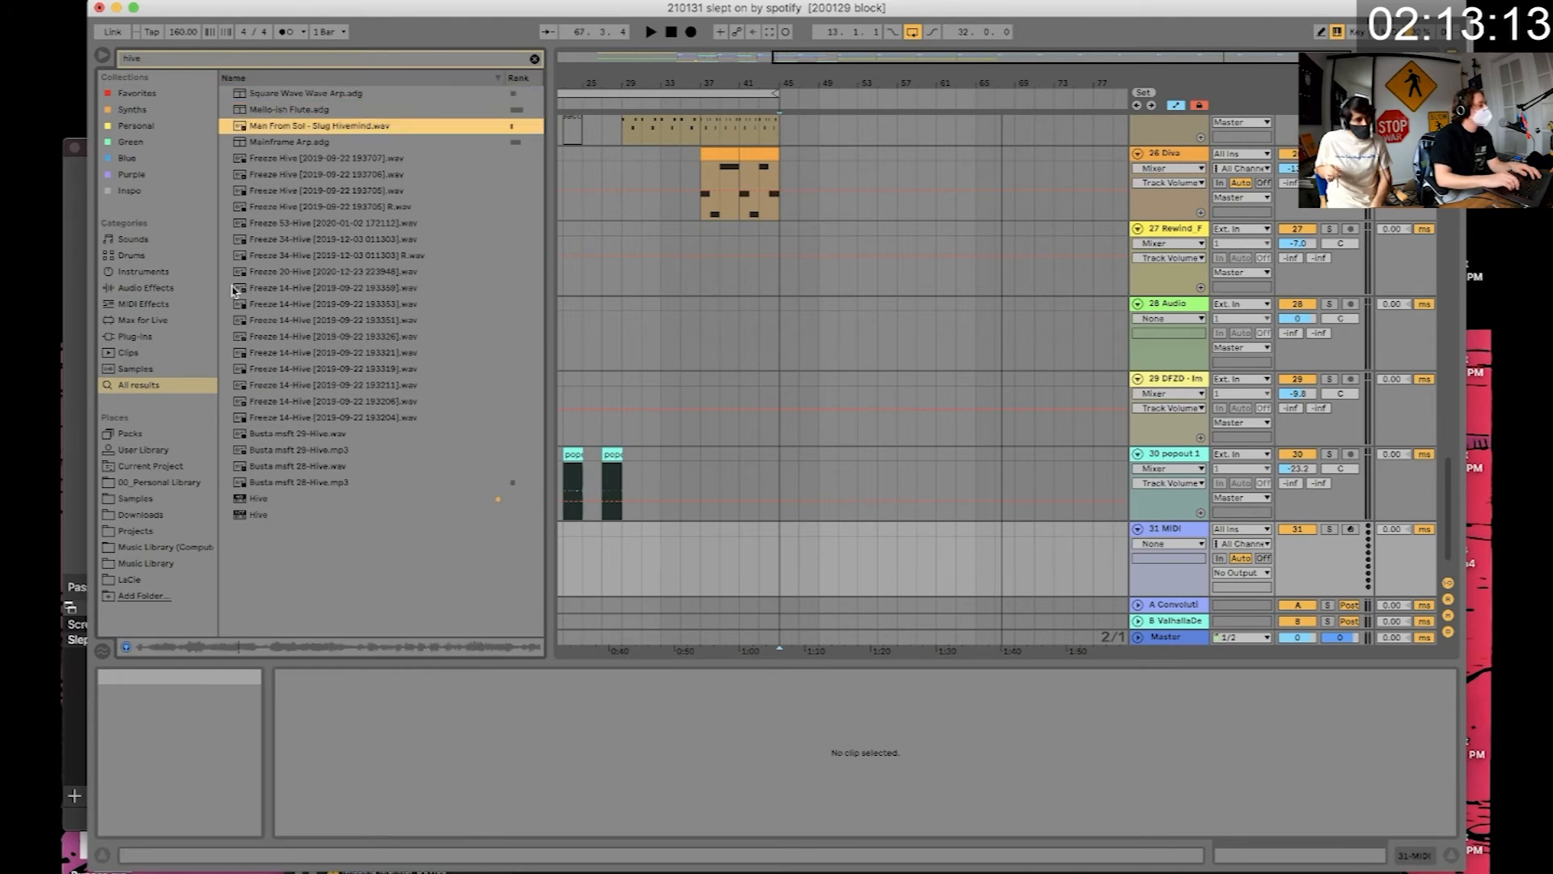
left_click_drag(258, 499, 718, 553)
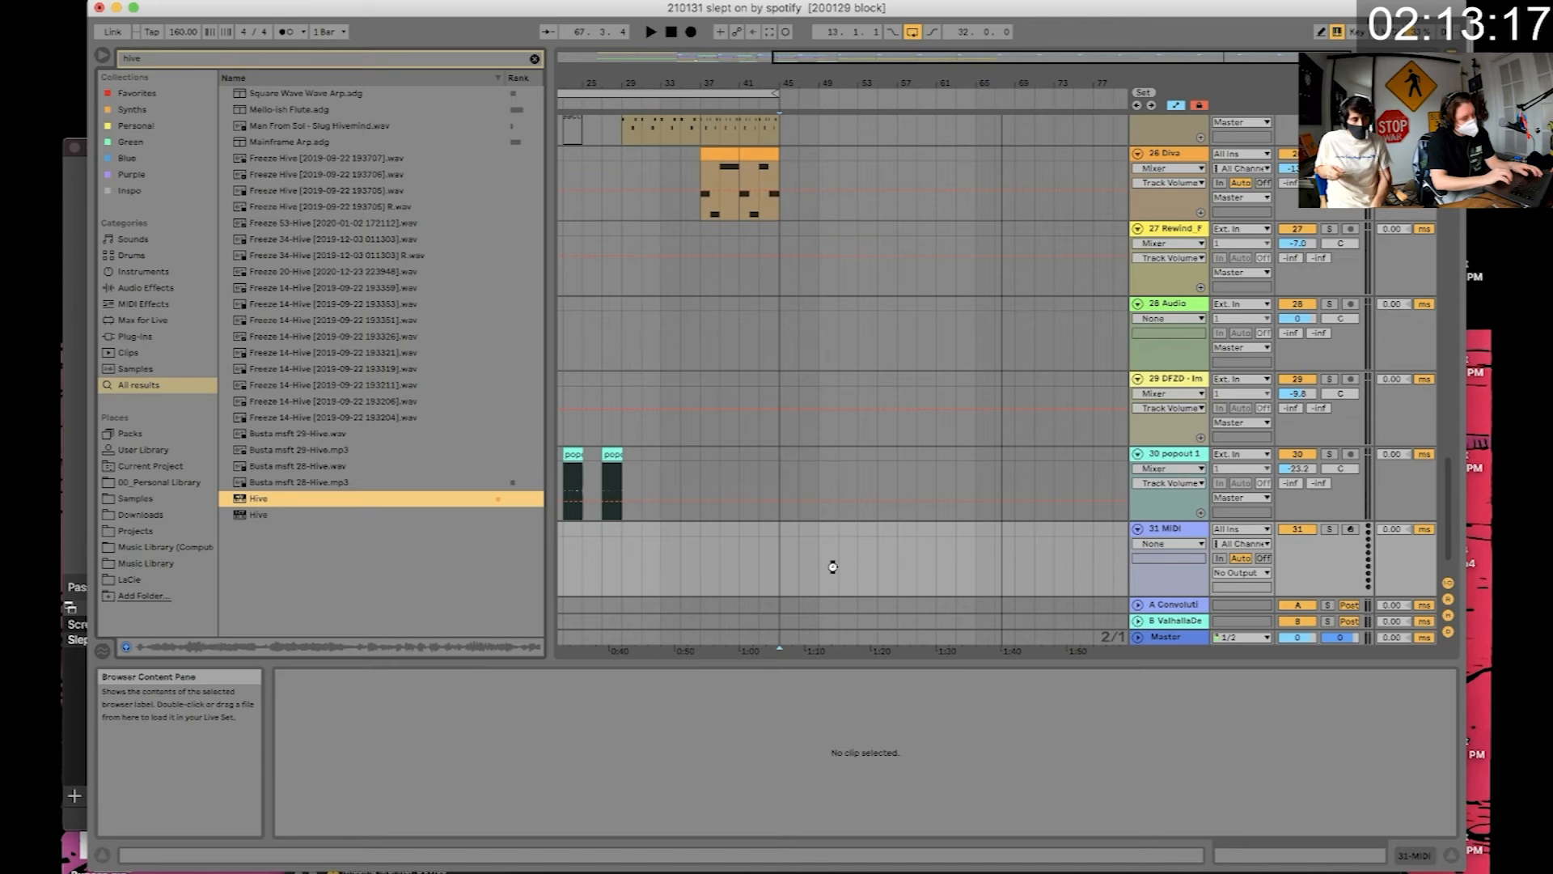
left_click_drag(833, 566, 833, 570)
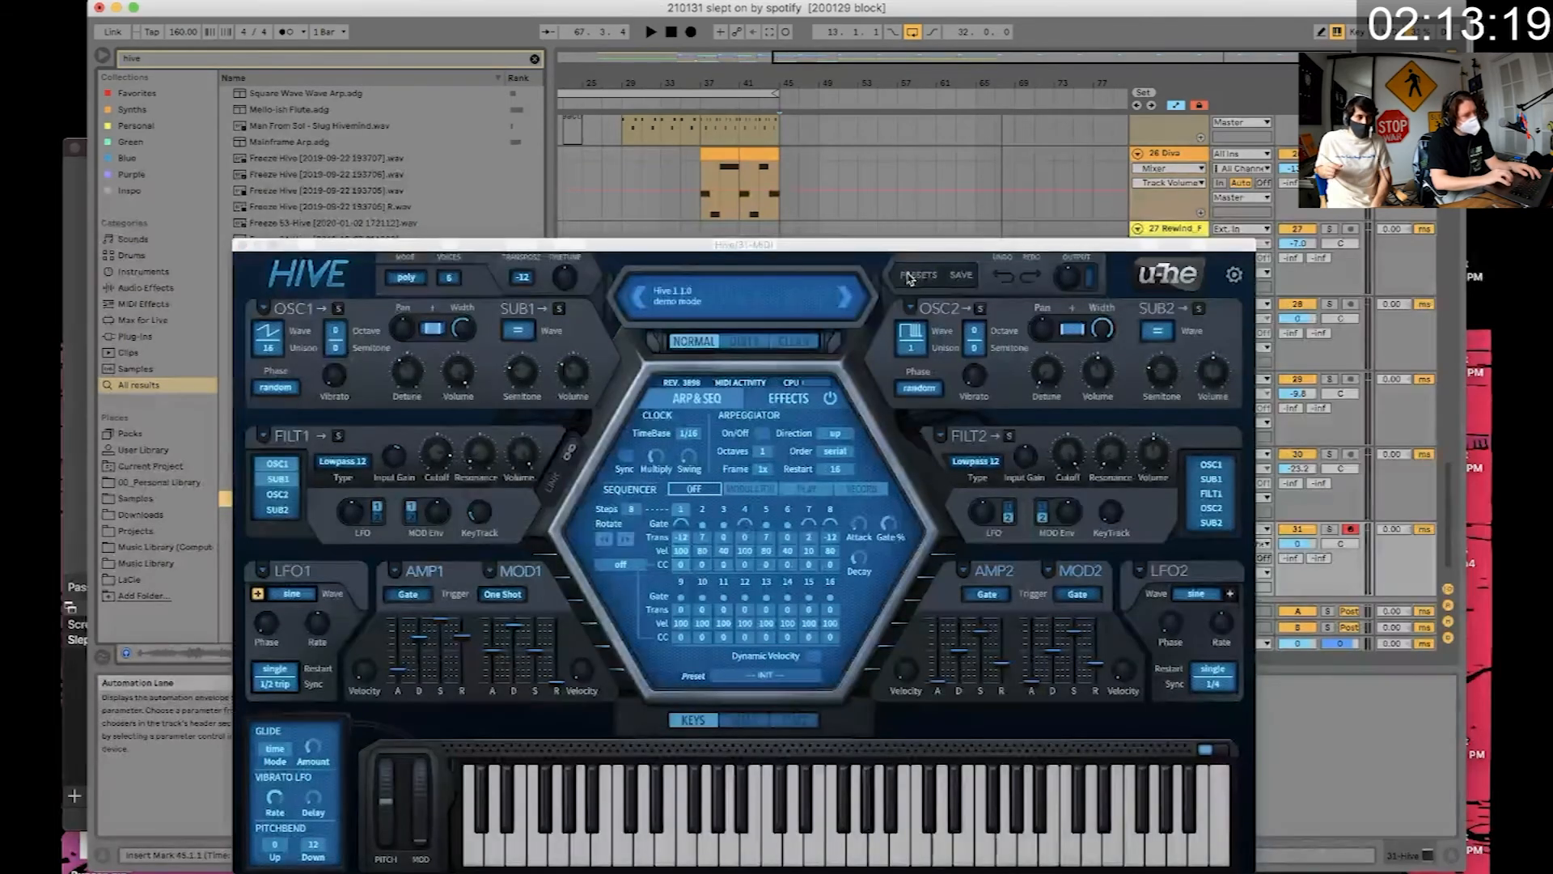
left_click(910, 275)
left_click_drag(885, 247, 837, 96)
left_click(853, 316)
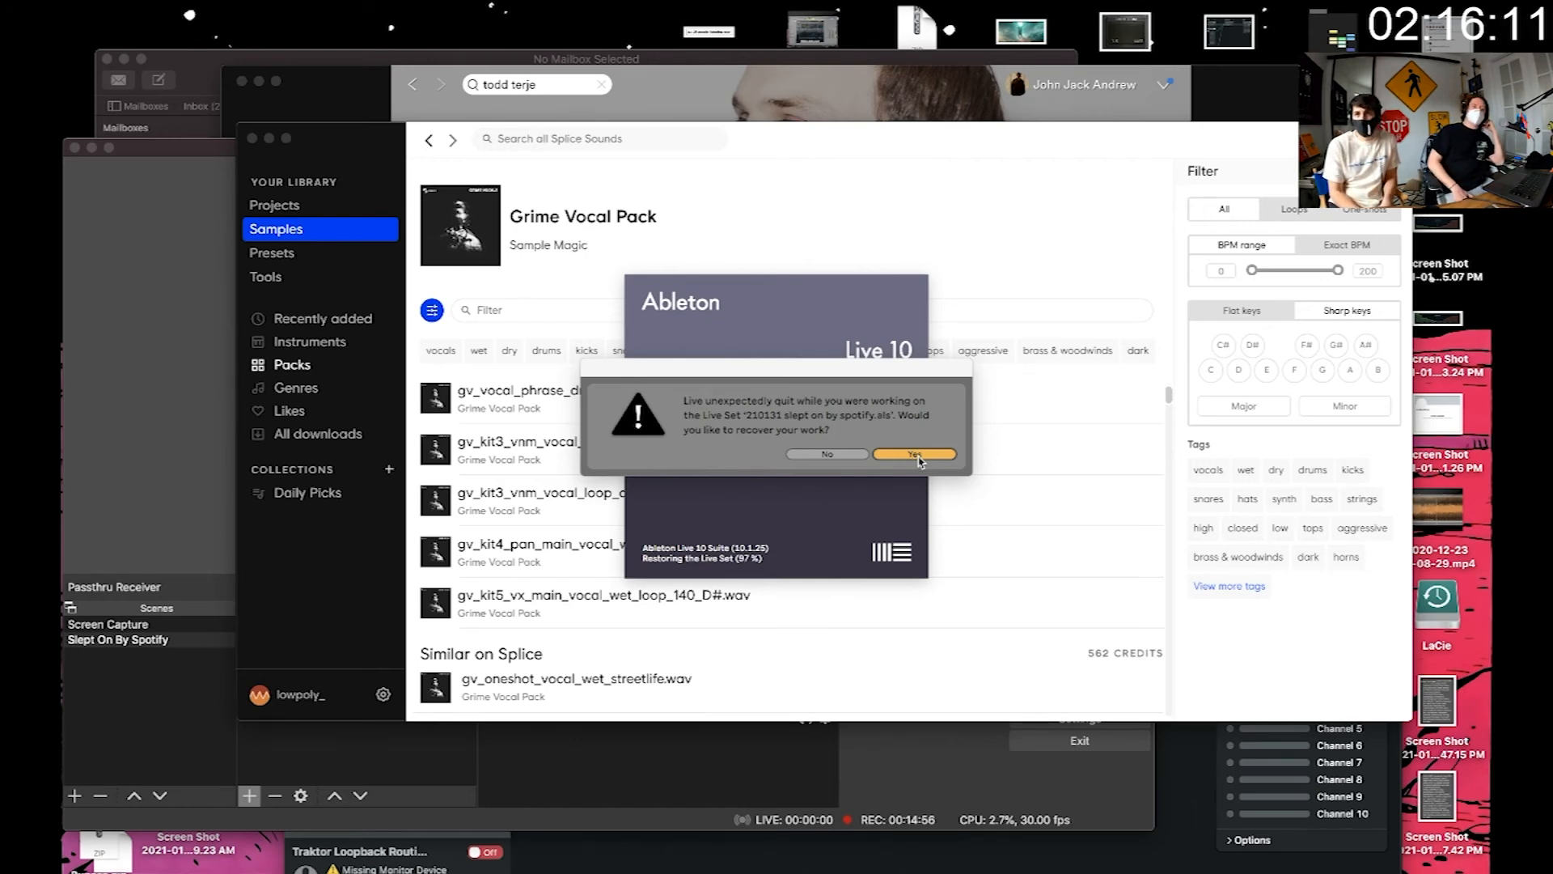
- Recover the unsaved work in the Live Set 210131 slept on by spotify.als
left_click(916, 455)
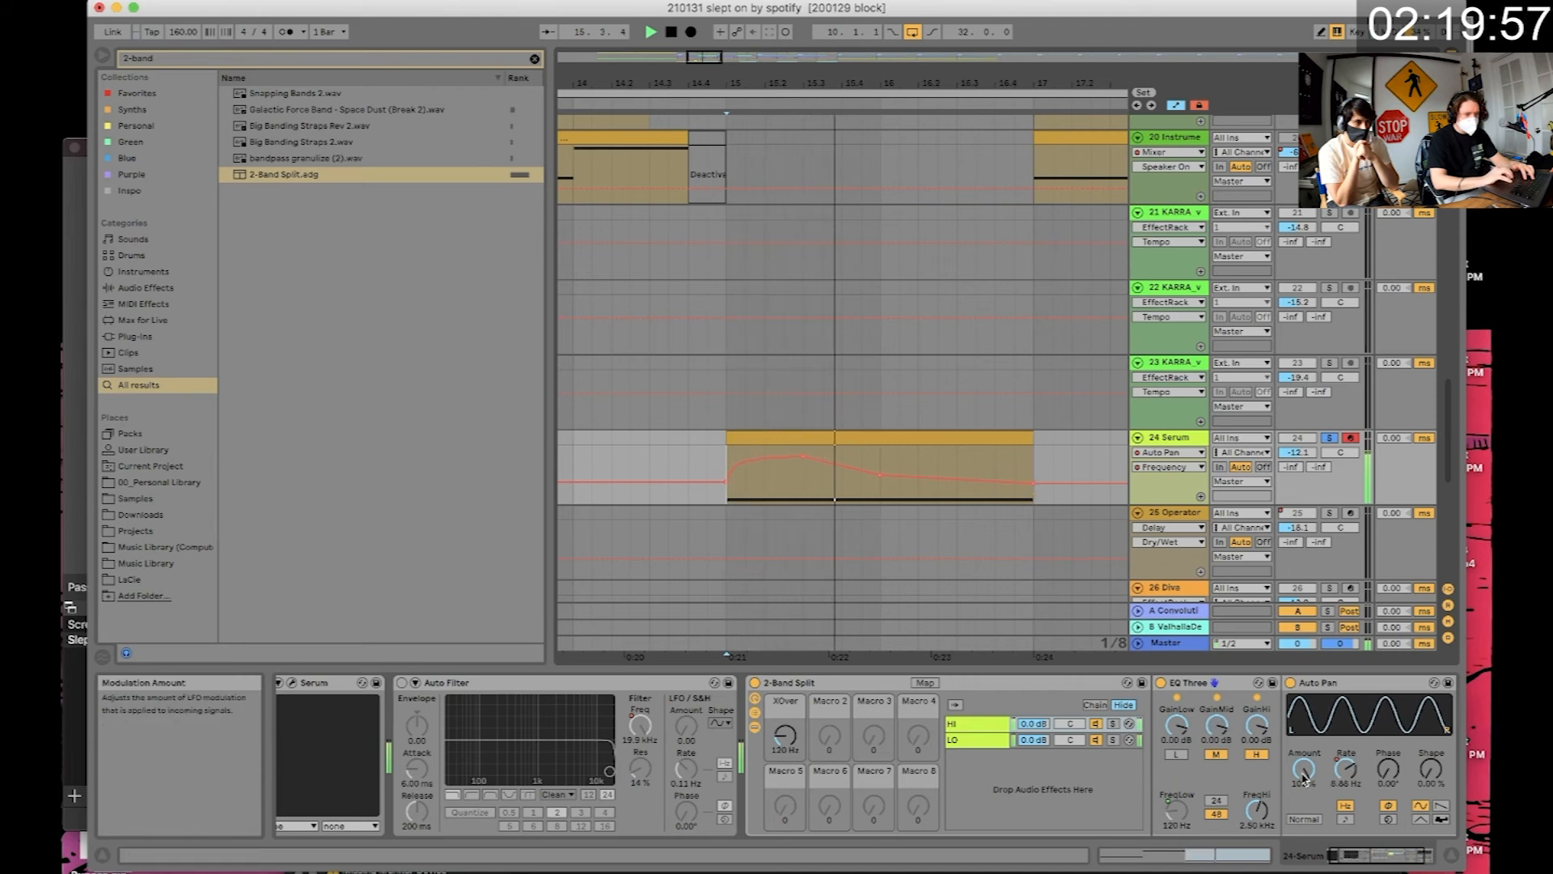
- Lower the Serum track's Auto Pan amount to 94.4% and check the arrangement during playback
left_click_drag(1304, 777, 1304, 789)
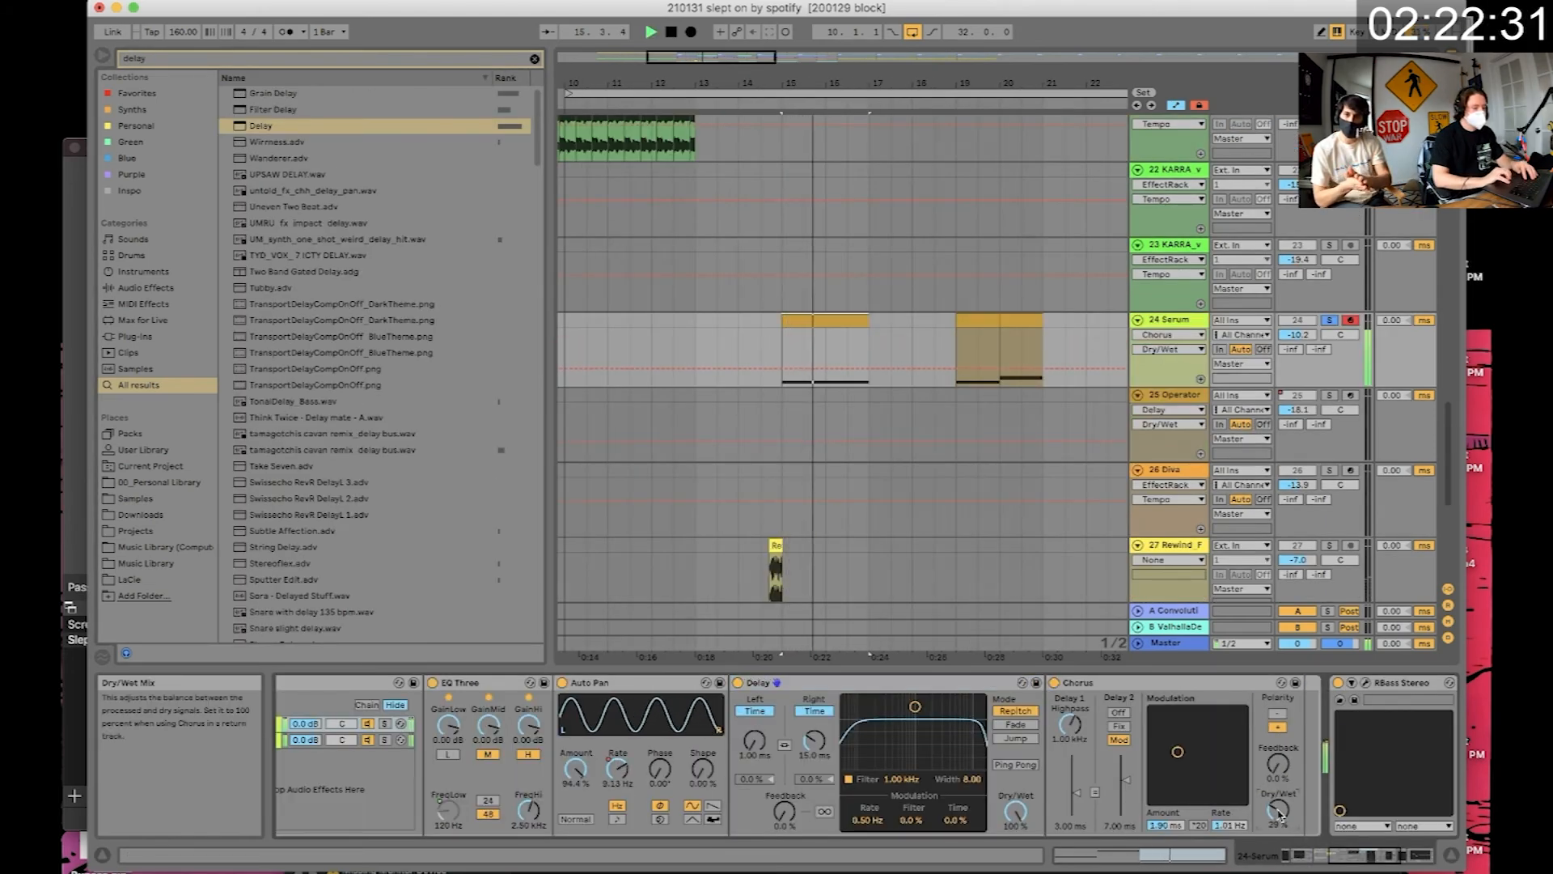
scroll(915, 438, "down", 5)
scroll(914, 437, "up", 4)
key("space")
scroll(915, 437, "up", 5)
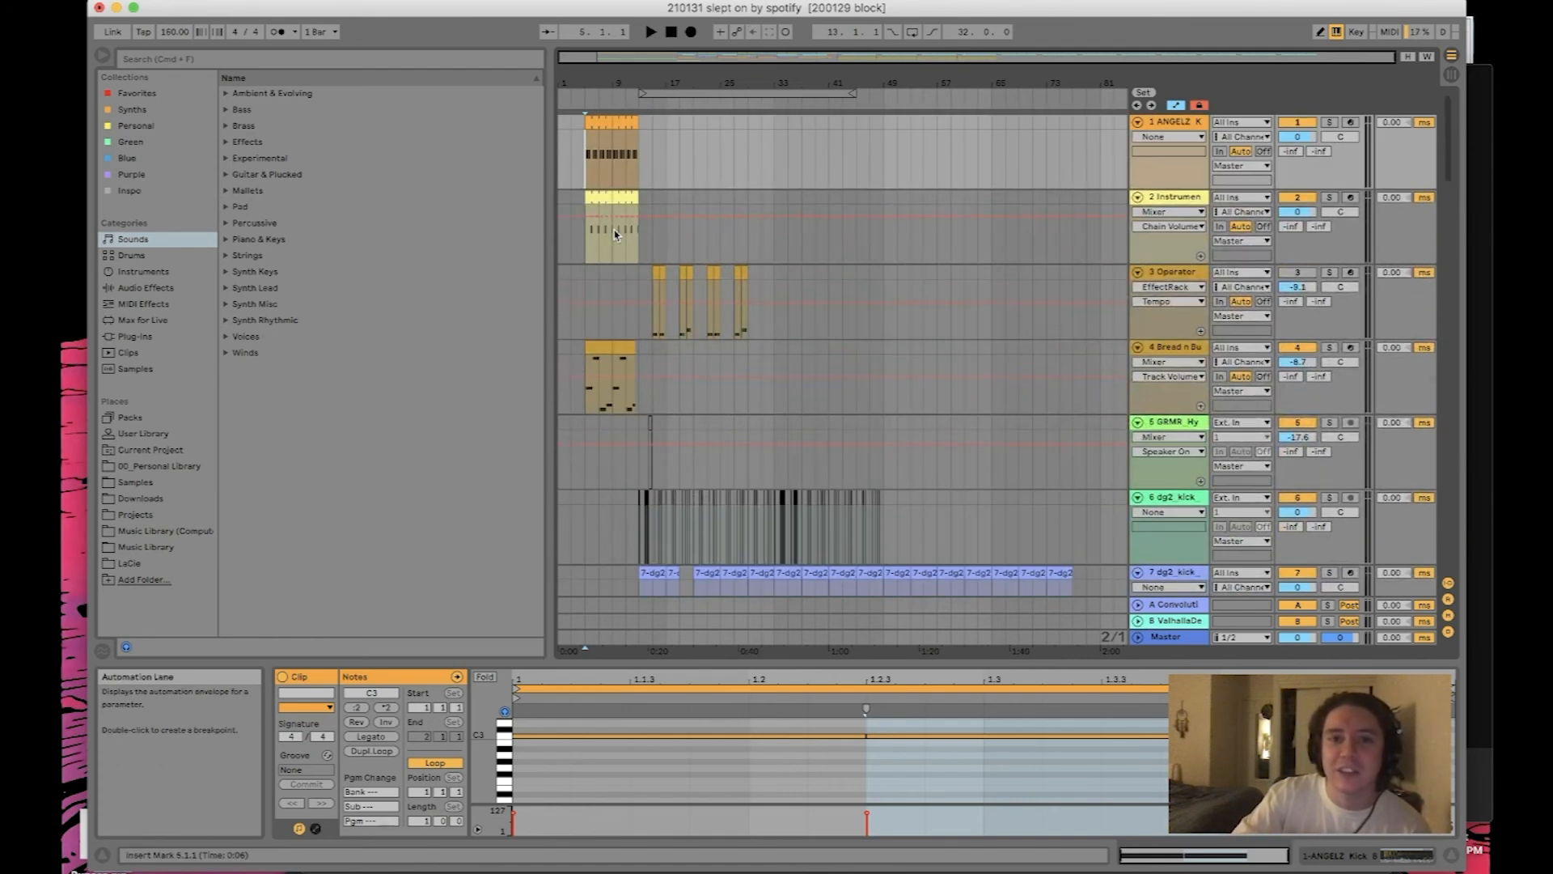
- Play the full arrangement from bar 5 and look over all its tracks down to the Drum Rack
key("space")
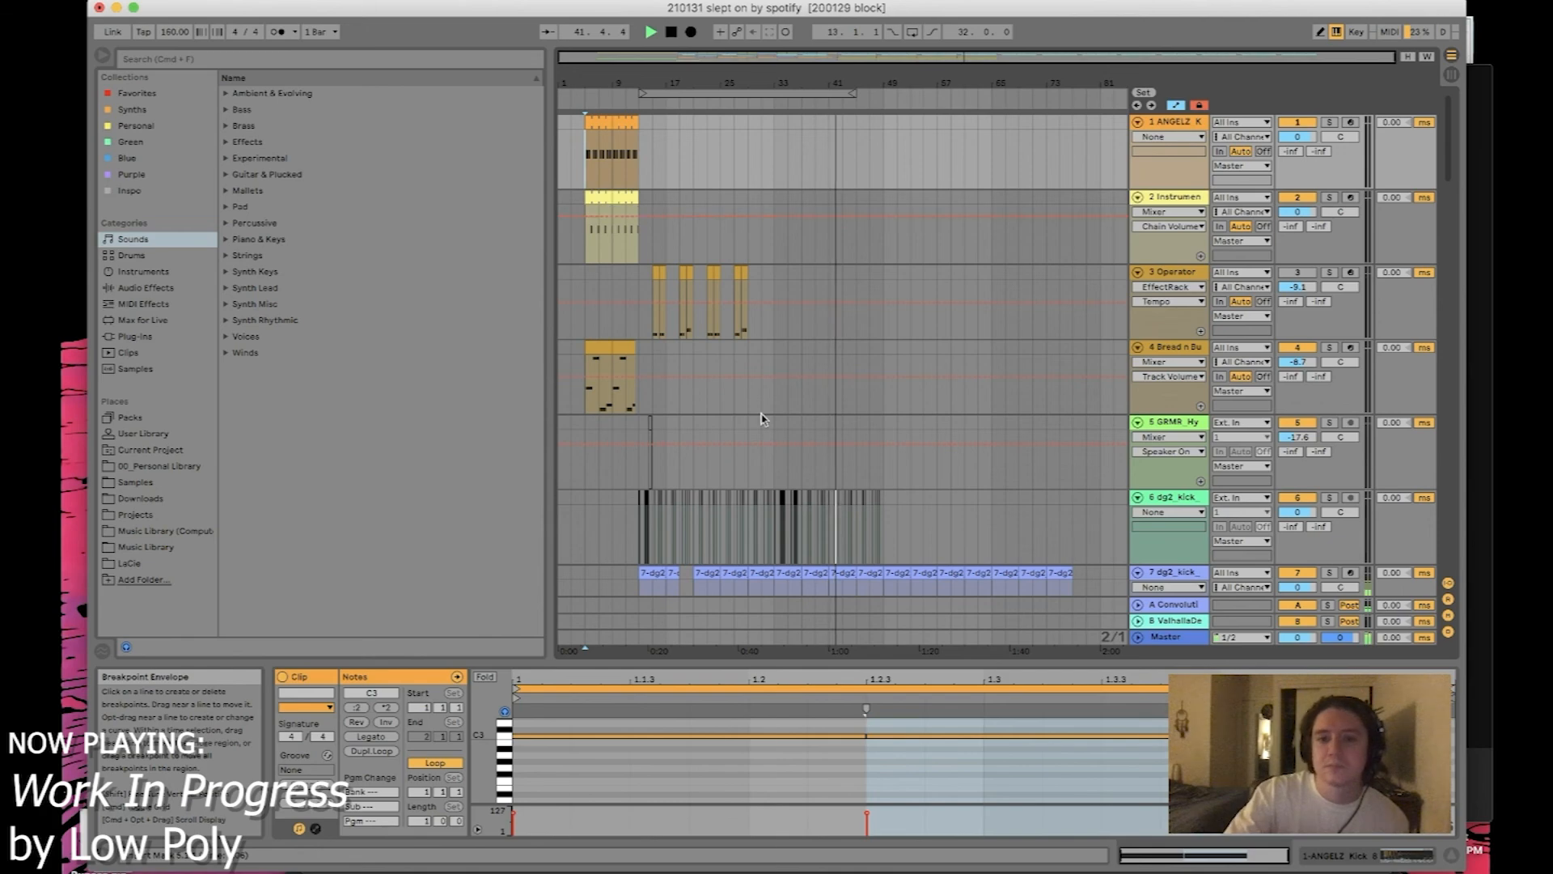
scroll(760, 419, "down", 15)
scroll(760, 419, "down", 14)
scroll(760, 419, "down", 13)
scroll(761, 419, "down", 1)
scroll(760, 419, "up", 8)
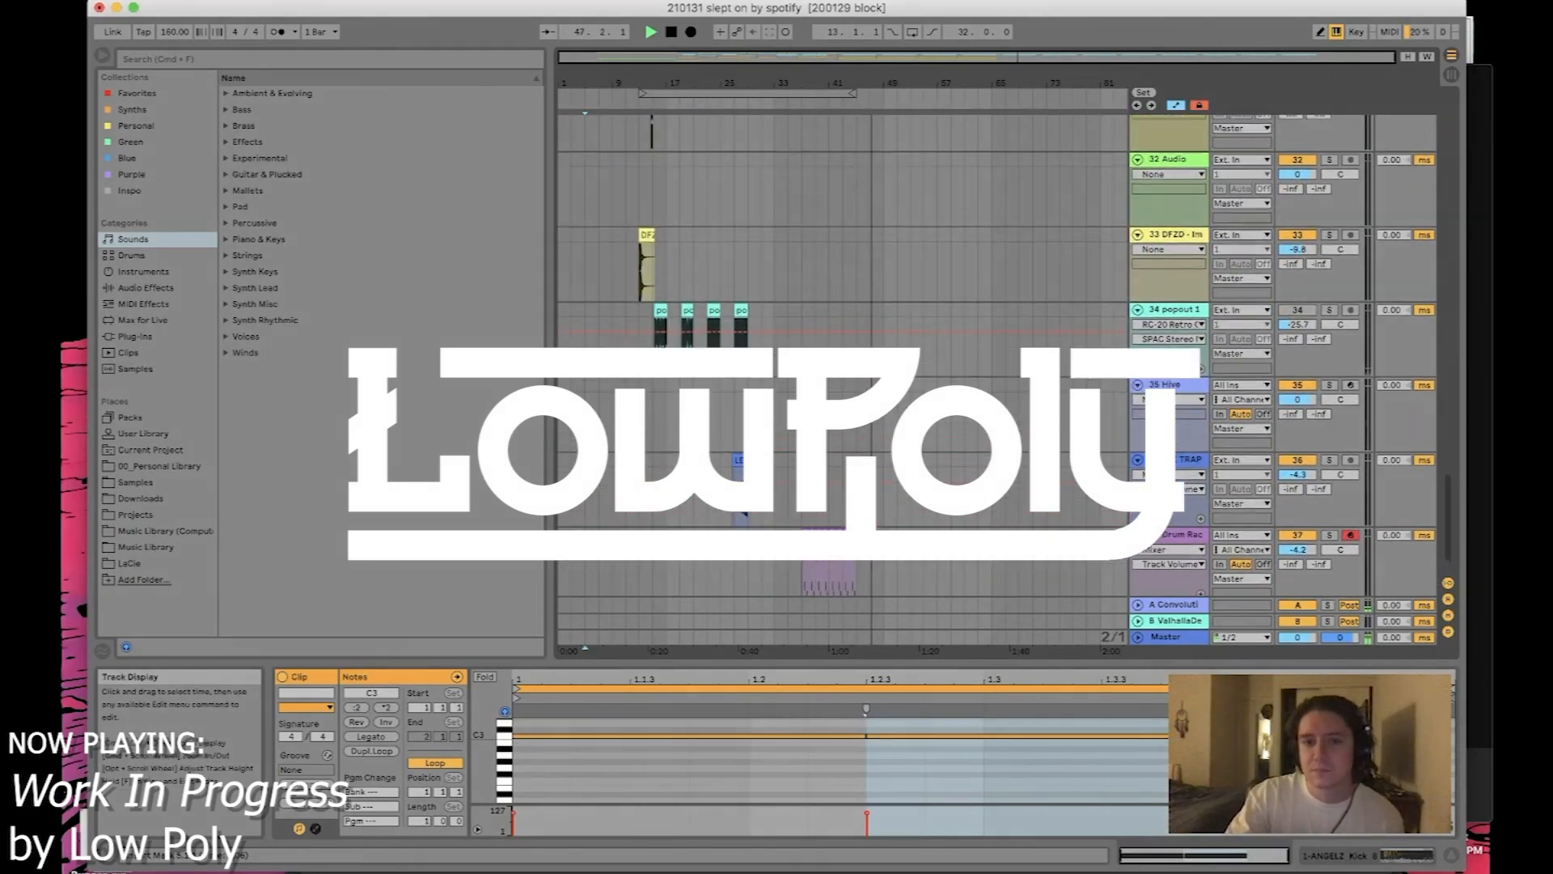
scroll(761, 419, "up", 5)
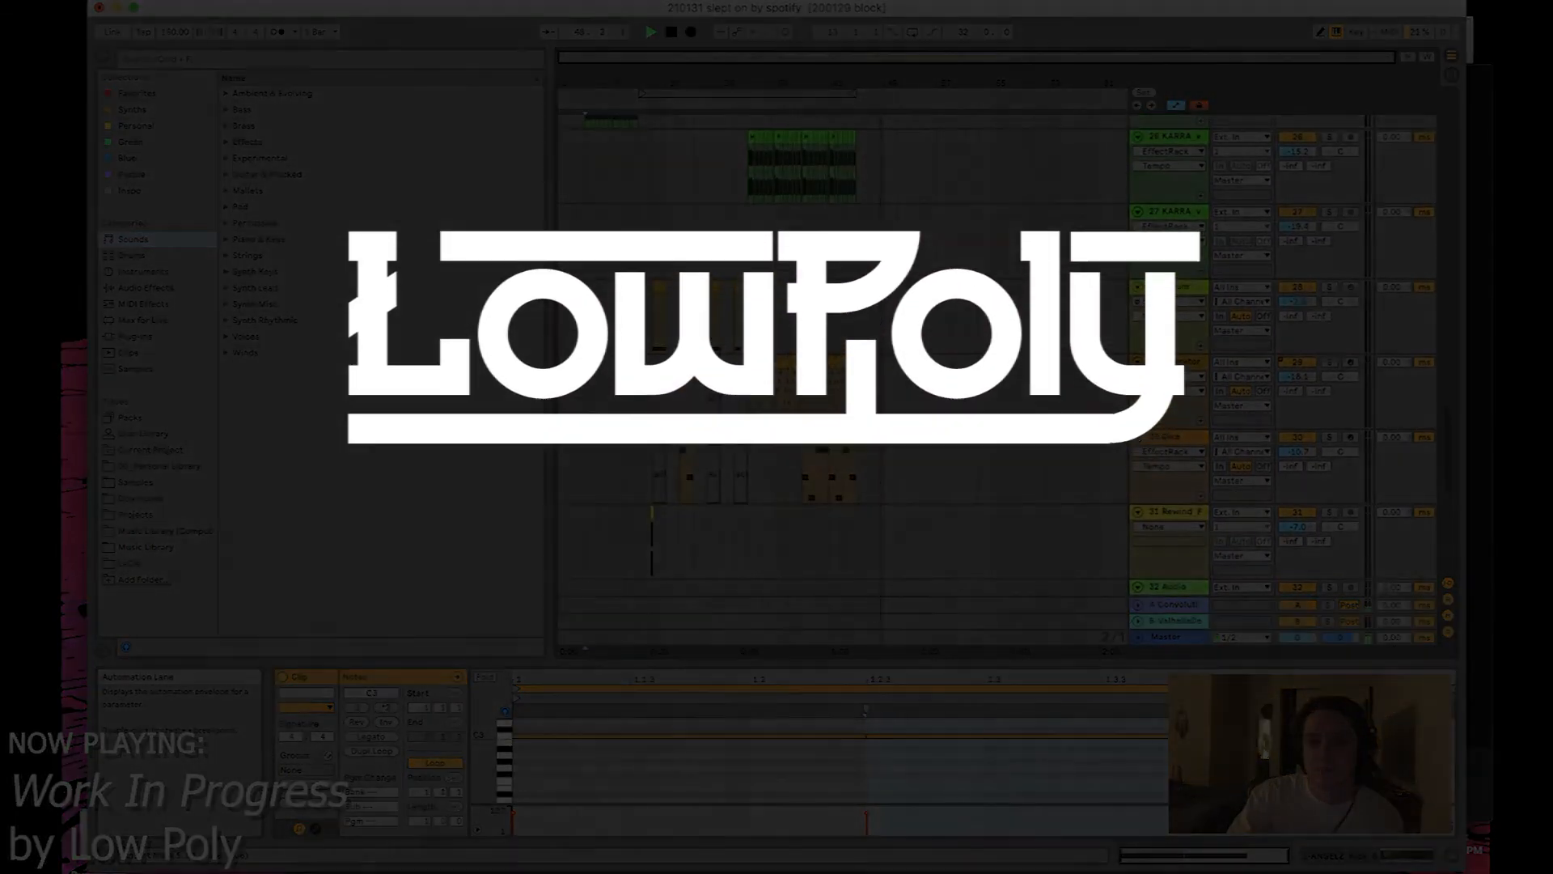